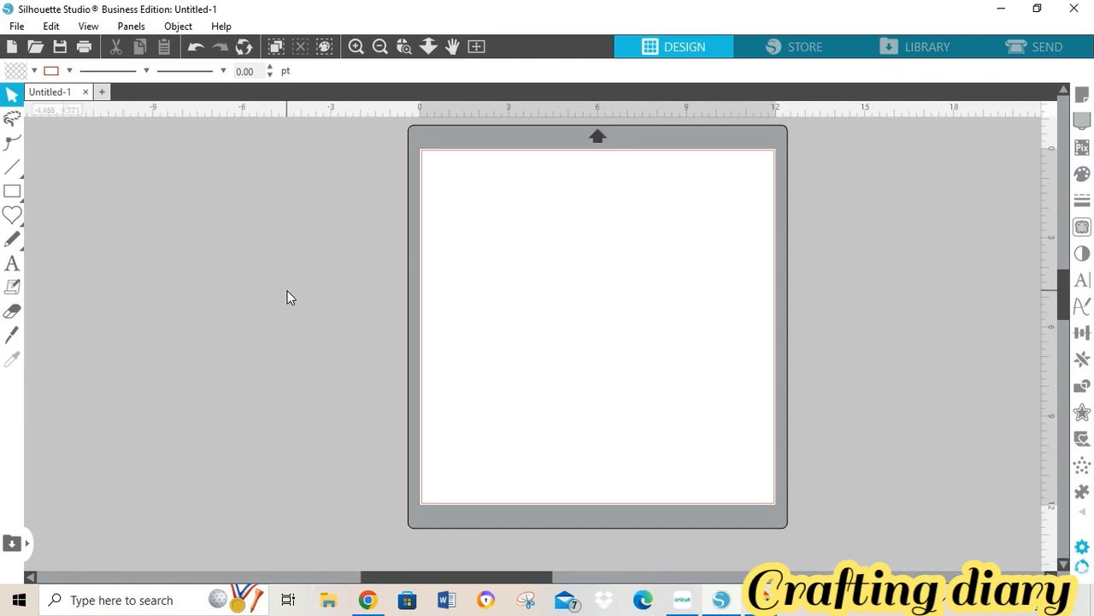
- Bring the blank, untitled Cricut Design Space canvas to the front from the taskbar
left_click(683, 600)
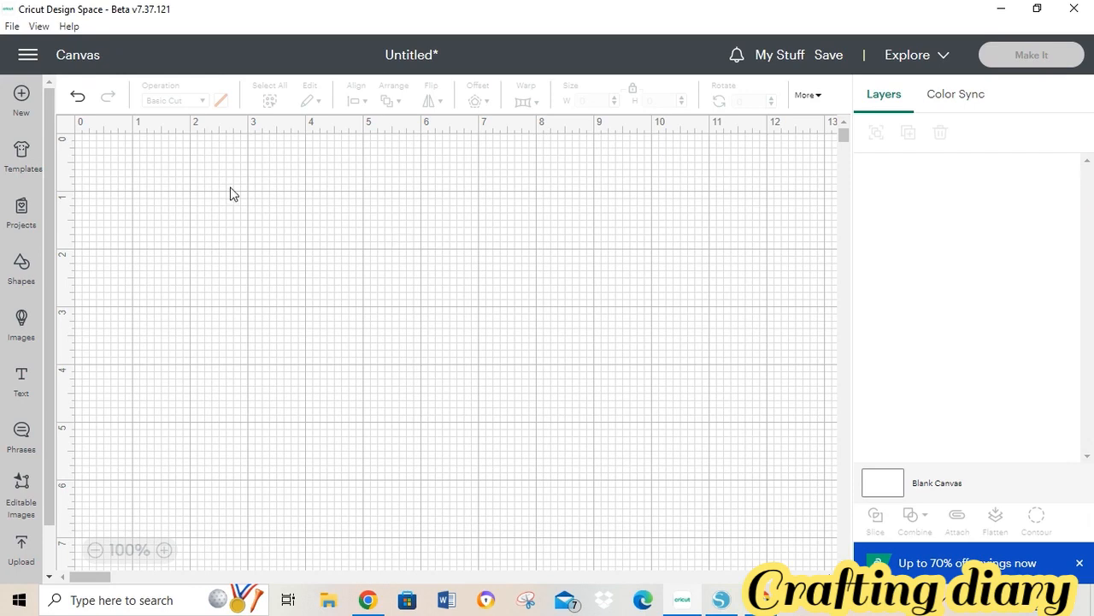
- Insert a heart from Shapes and resize it to 2.25 x 1.99 in
left_click(23, 272)
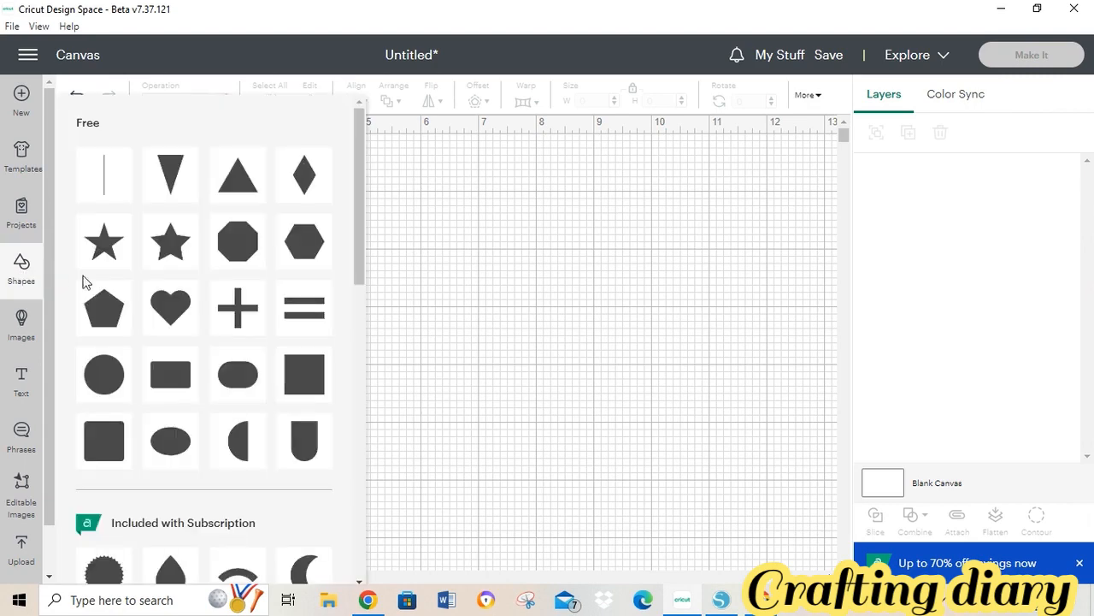
left_click(172, 308)
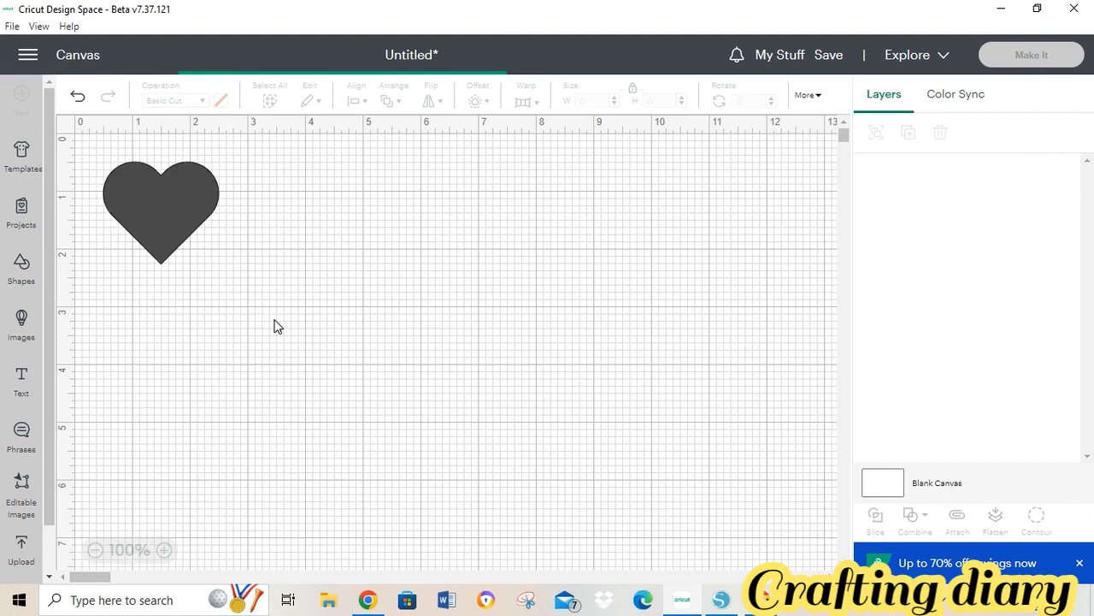
left_click_drag(166, 208, 281, 264)
left_click_drag(334, 319, 346, 333)
left_click_drag(284, 292, 253, 262)
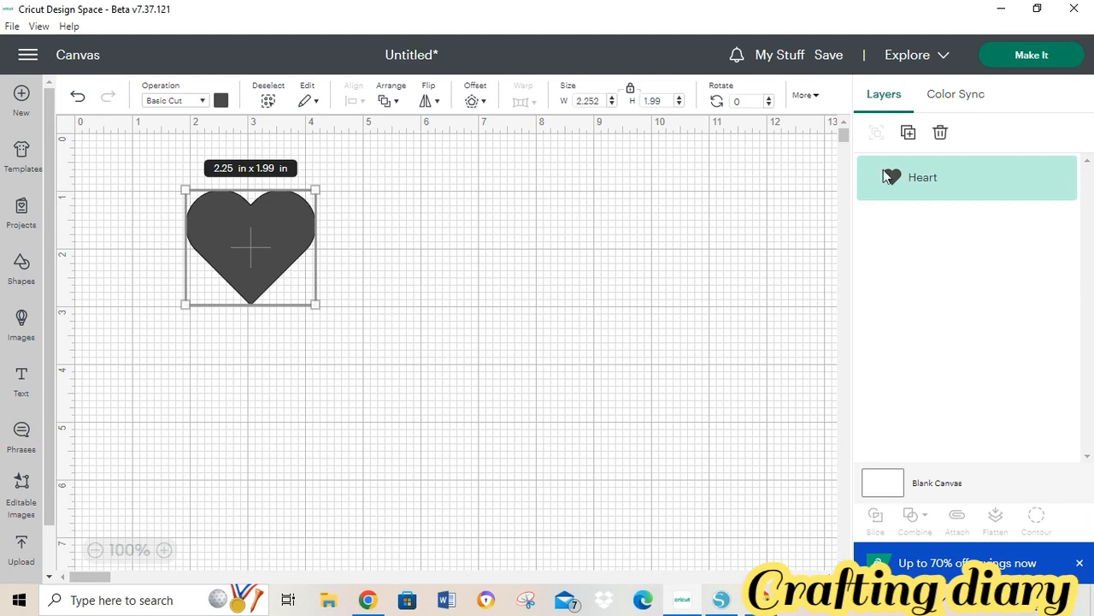
- Duplicate the heart three times, overlap three copies and set one apart, then return to Silhouette
left_click(909, 135)
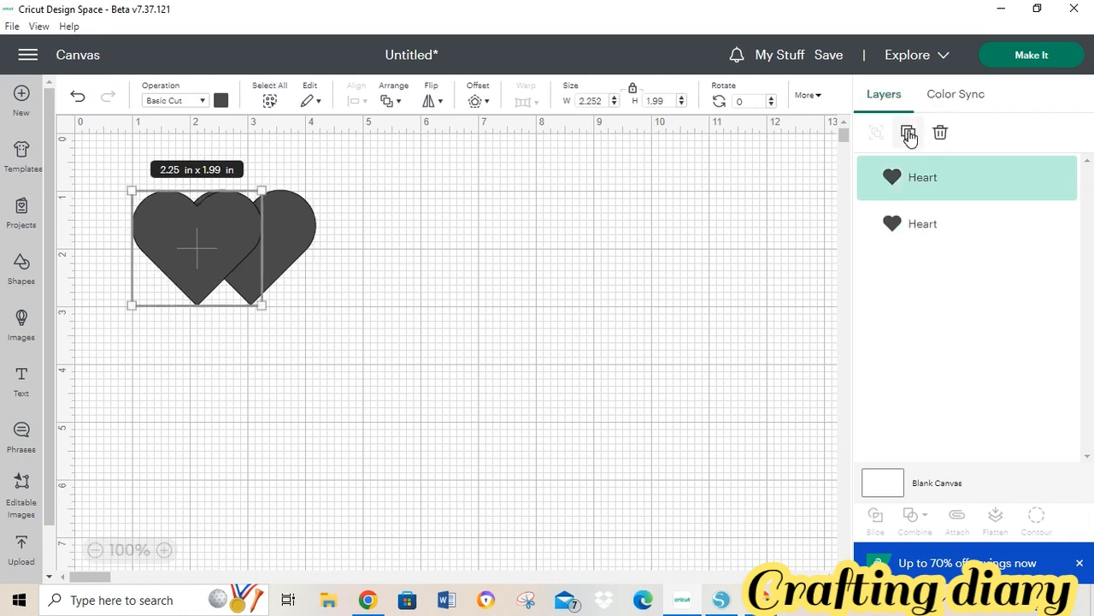
left_click(909, 134)
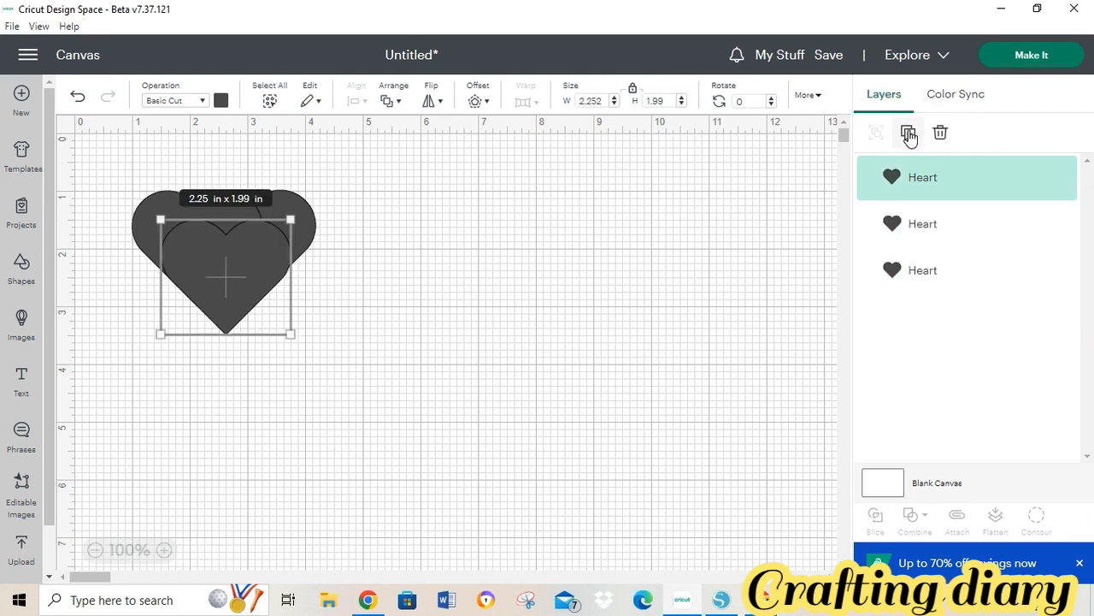
left_click(909, 135)
left_click_drag(259, 298, 178, 427)
left_click_drag(230, 267, 134, 363)
left_click_drag(191, 212, 277, 388)
left_click(271, 245)
left_click_drag(272, 245, 434, 228)
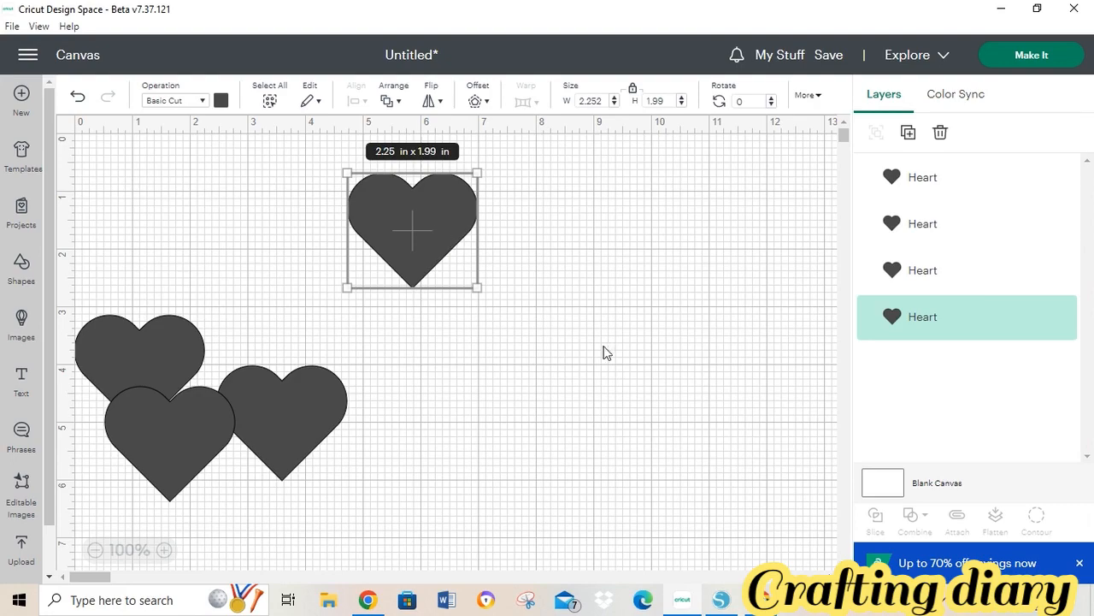
left_click(722, 601)
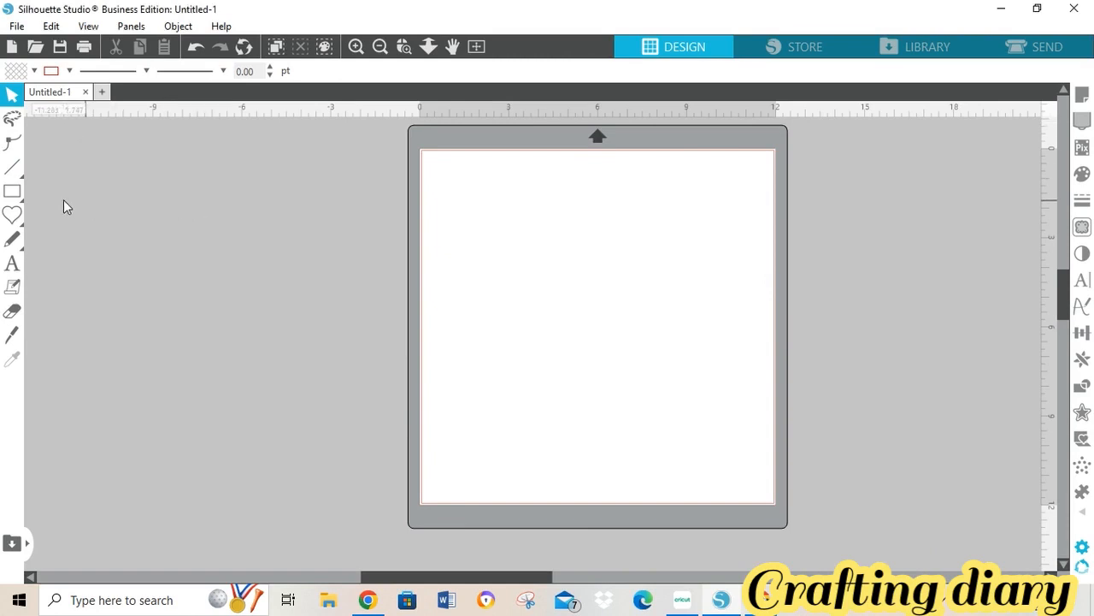
- Draw a heart outline from the Flexishapes palette near the top centre of the mat
left_click(12, 215)
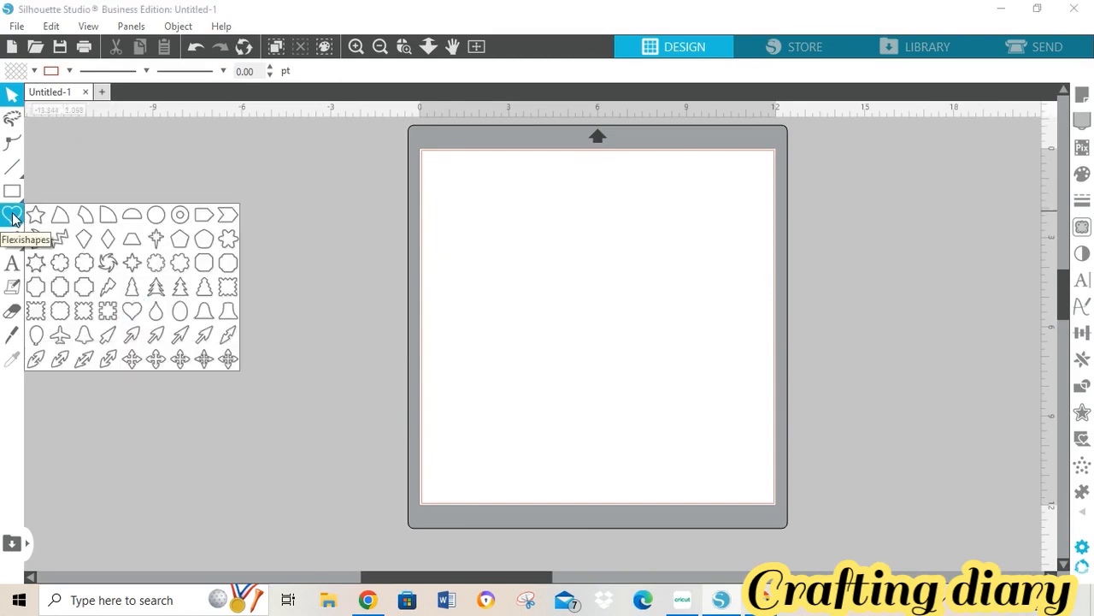
left_click(13, 220)
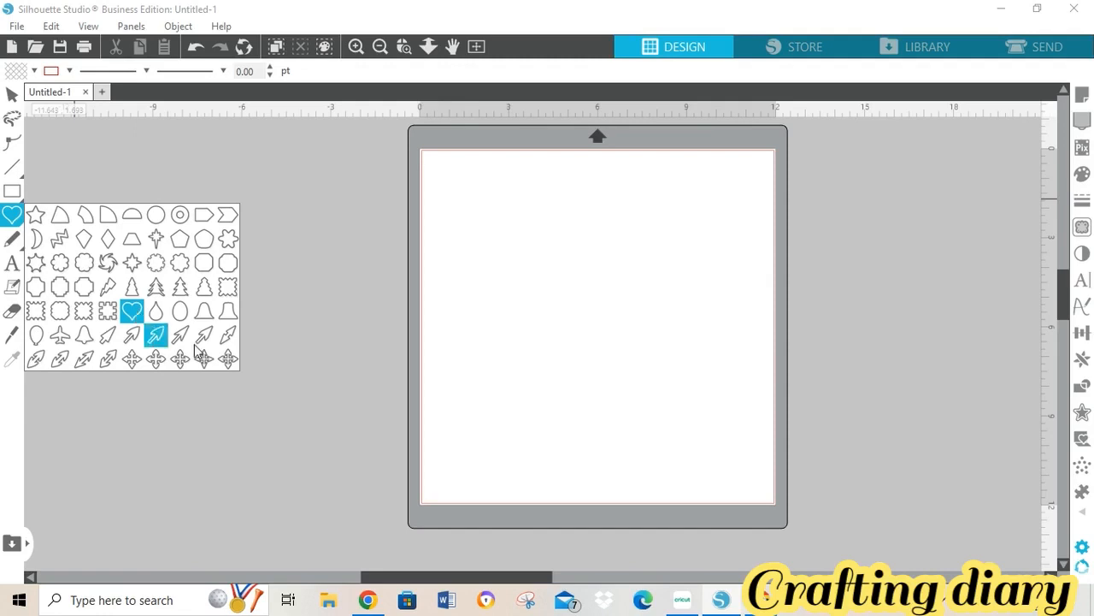
left_click(496, 240)
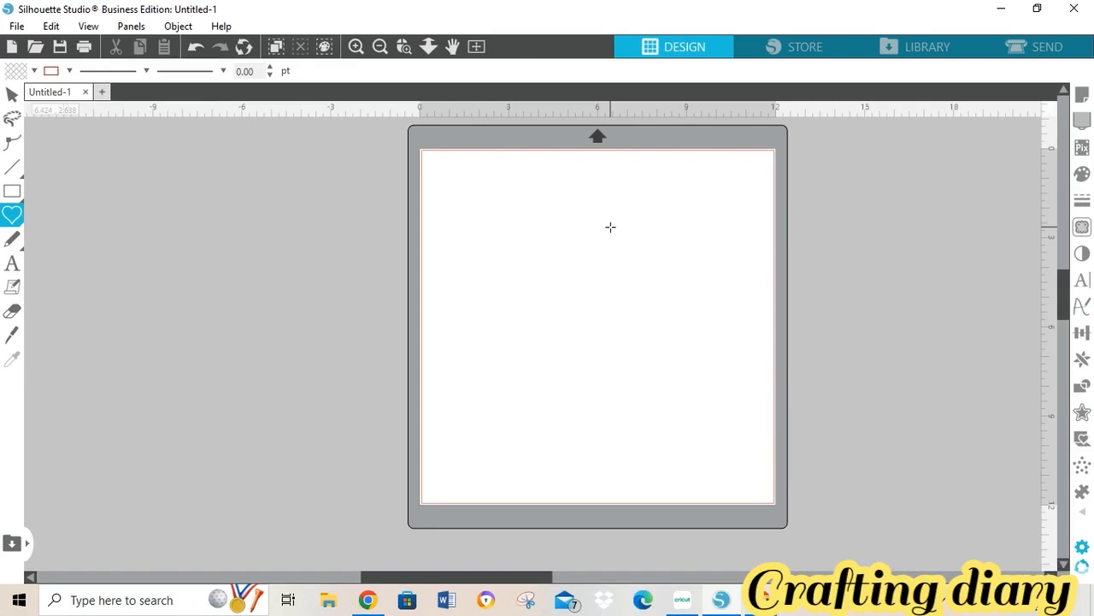
left_click_drag(610, 227, 607, 327)
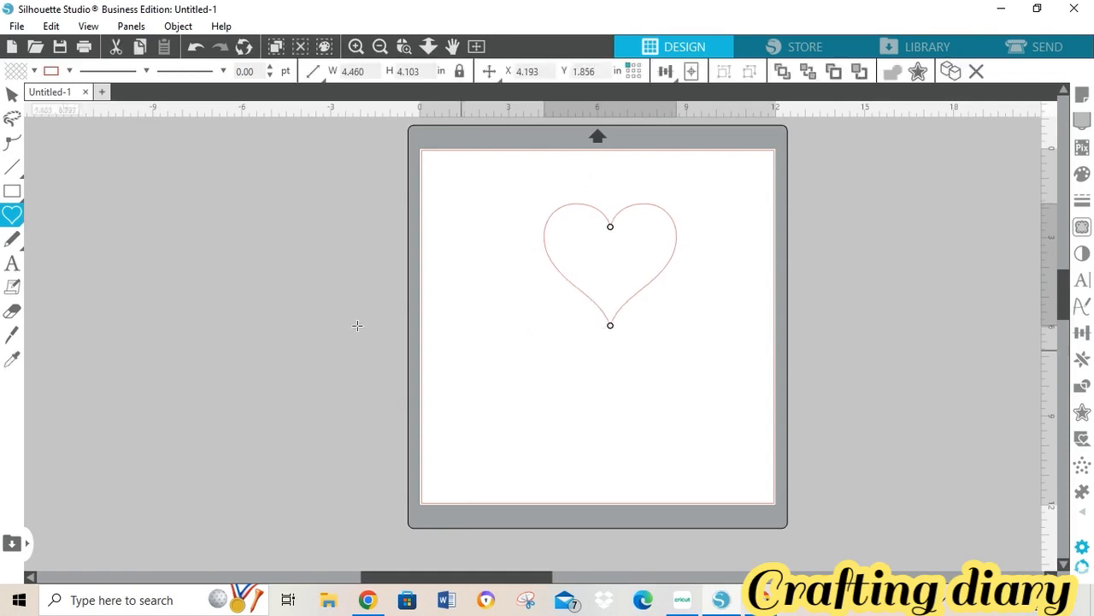
- Try placing text on the heart outline, then select the 4.460 x 4.103 in heart
left_click(11, 214)
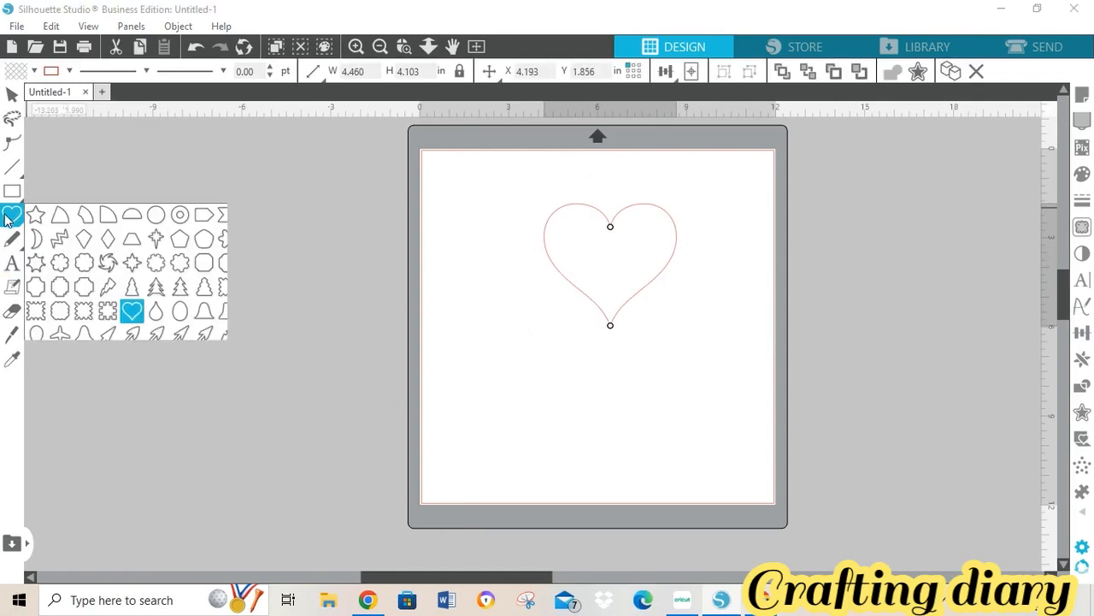
left_click(15, 265)
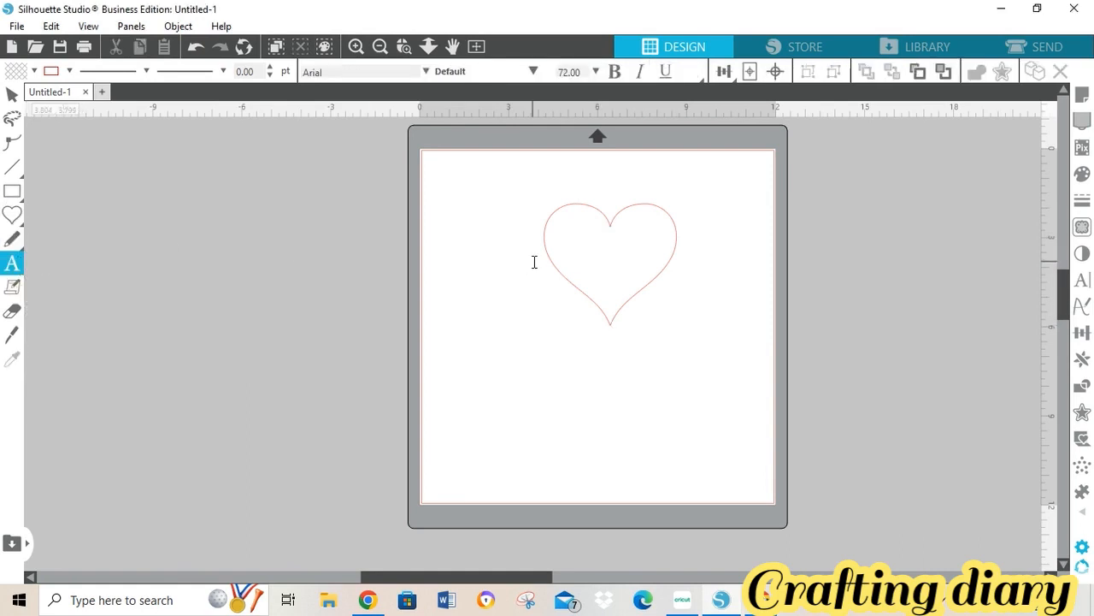
left_click(628, 204)
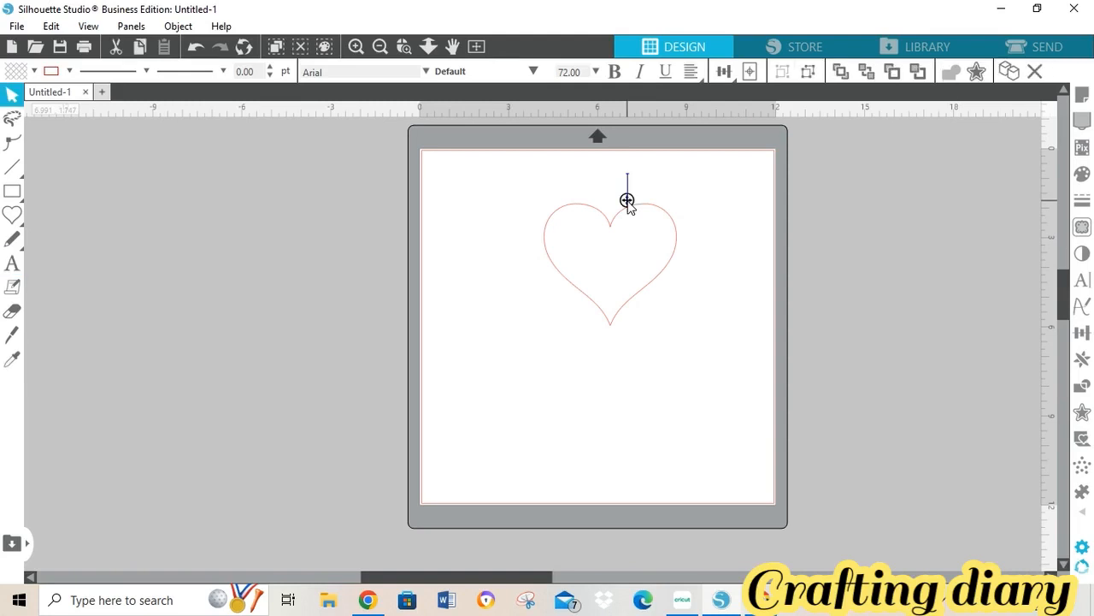
left_click_drag(628, 200, 633, 205)
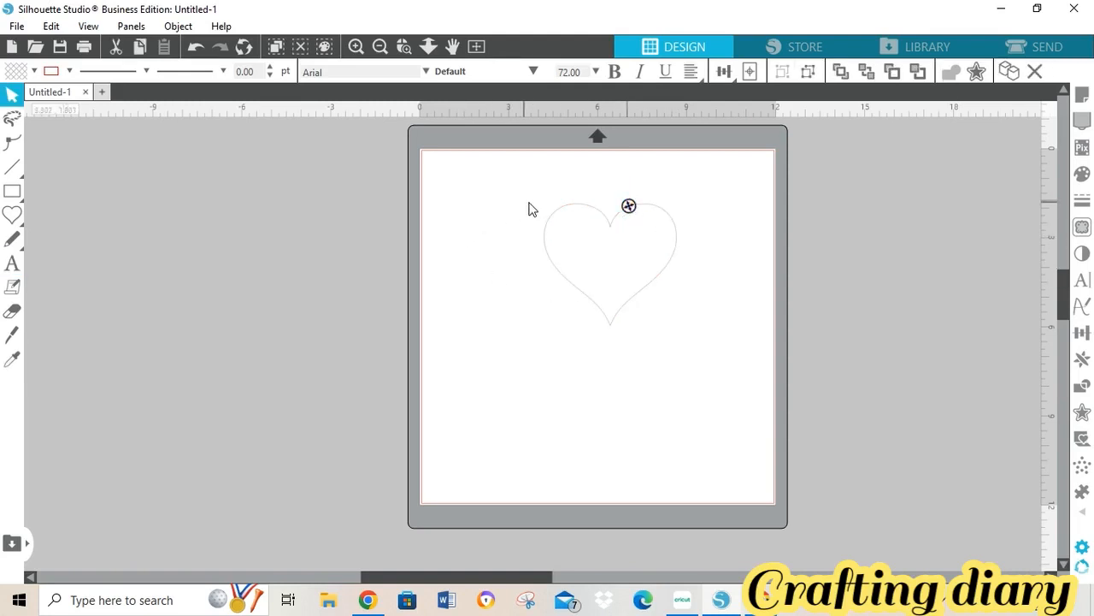
left_click_drag(530, 203, 688, 352)
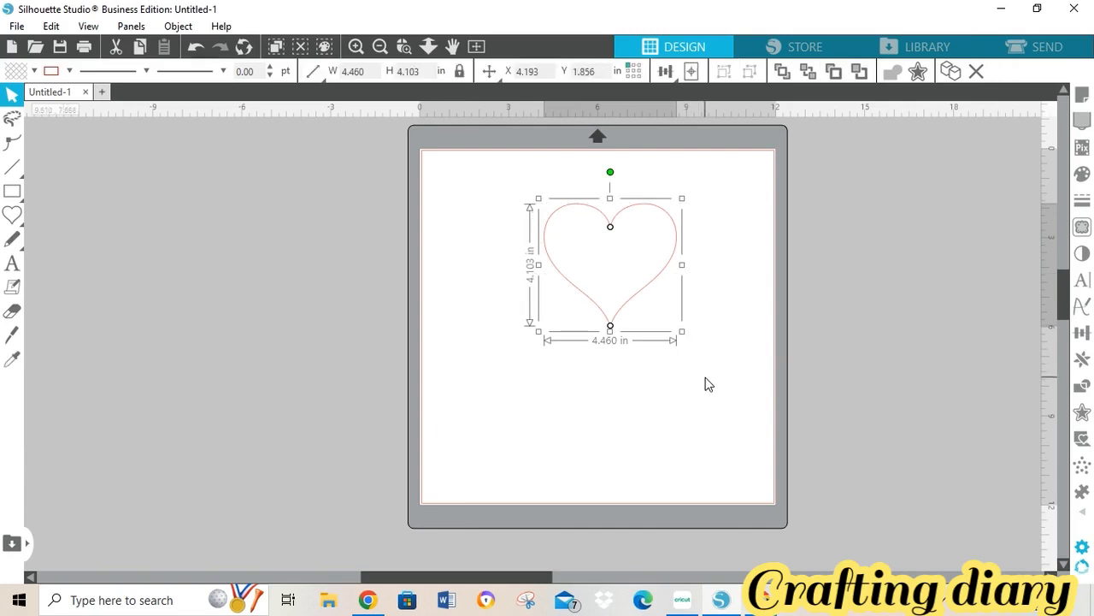
left_click(610, 410)
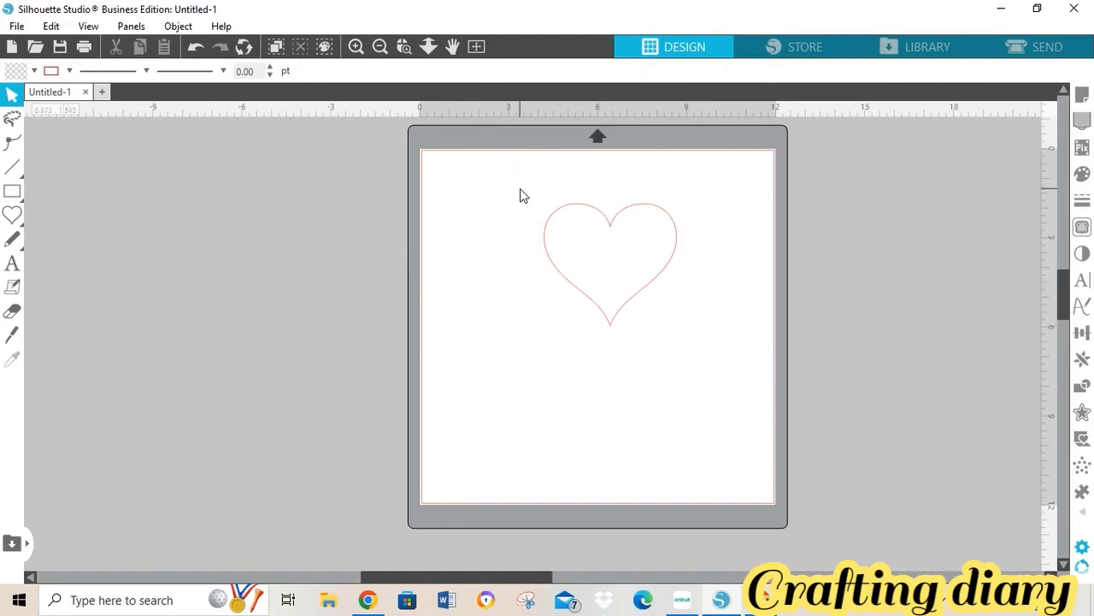
left_click_drag(520, 195, 740, 229)
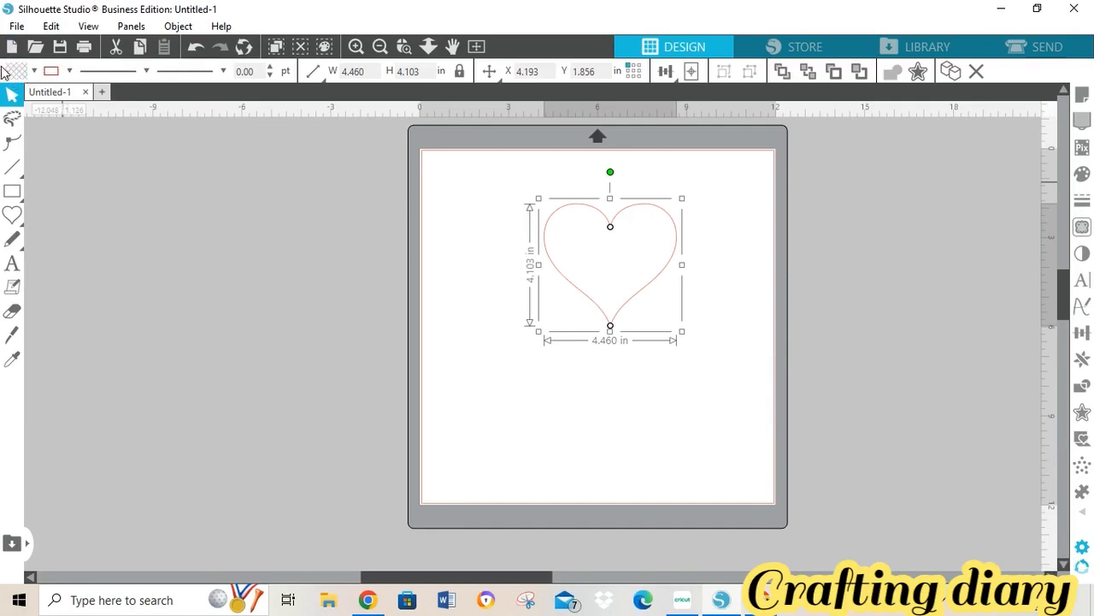
- Fill the heart red and move it to X 0.791, Y 0.614 at the mat's top-left
left_click(33, 71)
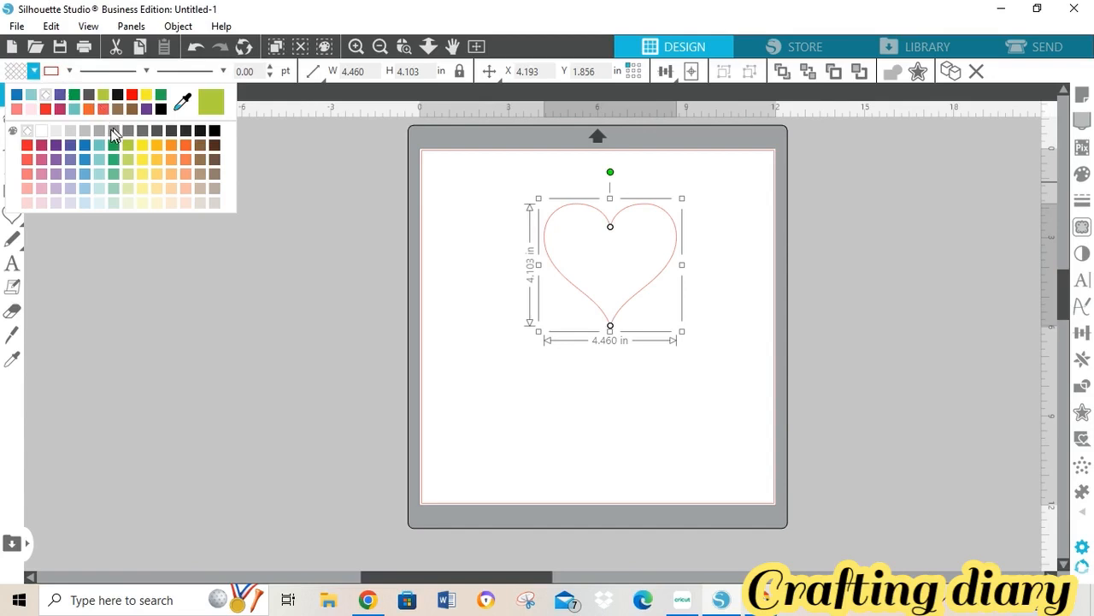
left_click(46, 109)
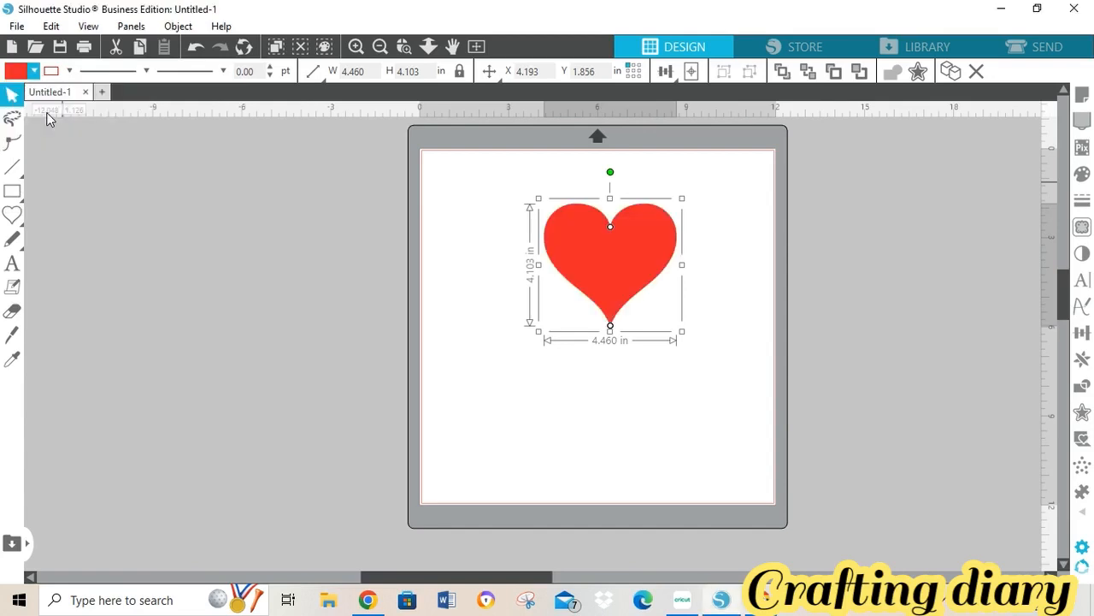
left_click(69, 73)
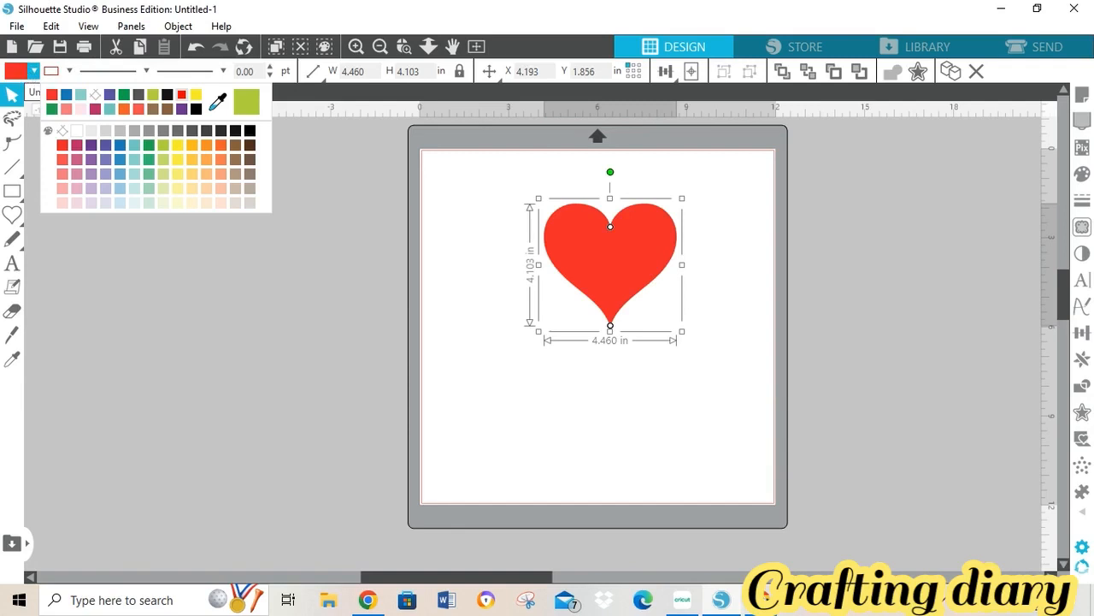
left_click(95, 94)
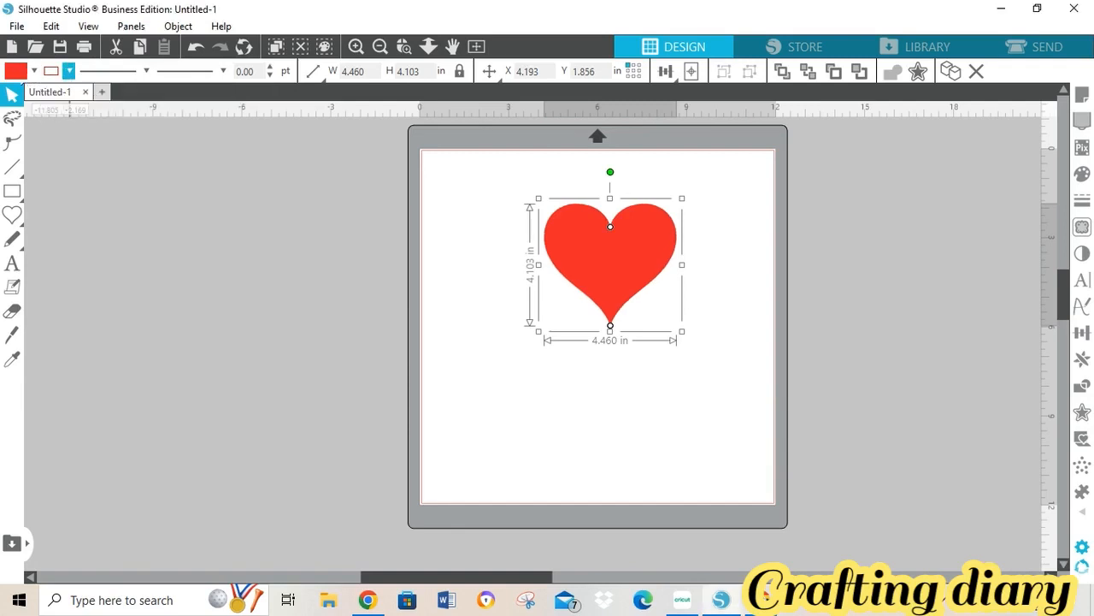
left_click_drag(615, 246, 517, 211)
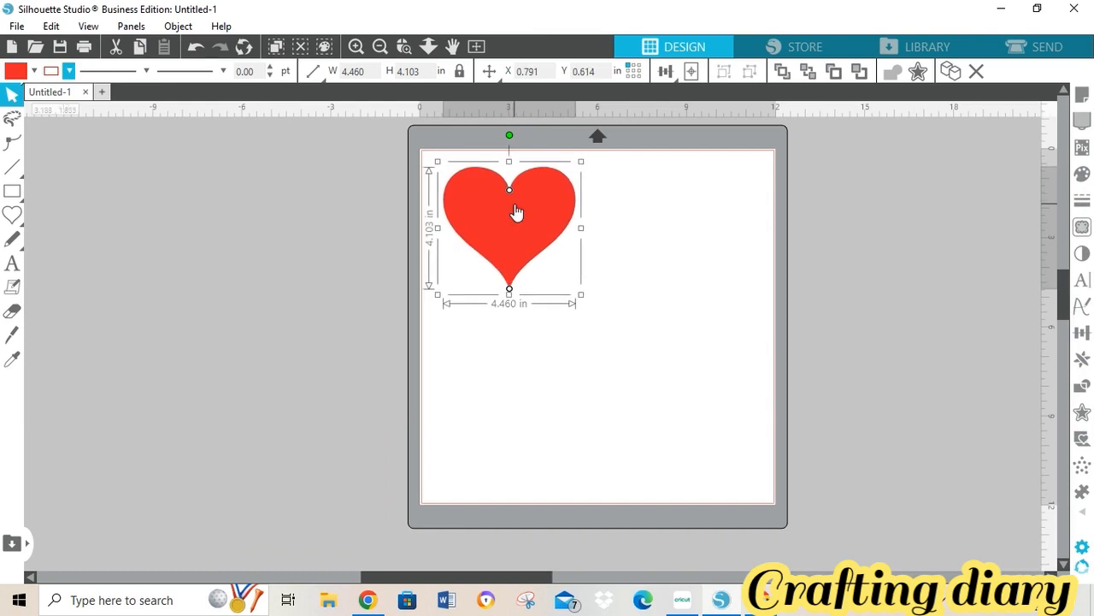
- Make four duplicates of the red heart
right_click(516, 211)
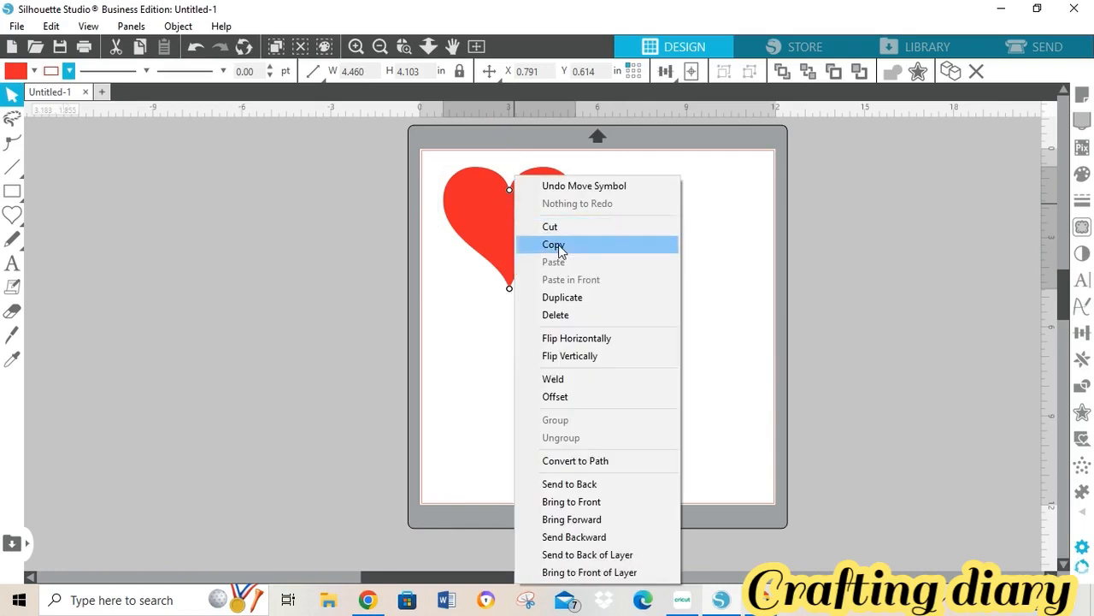
left_click(573, 300)
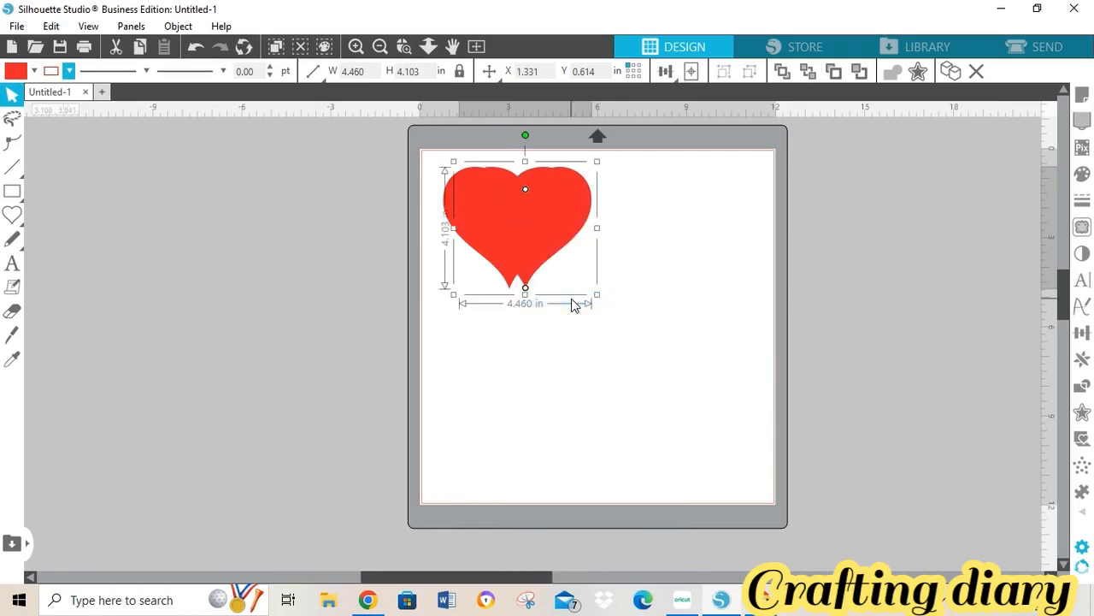
left_click_drag(530, 228, 603, 246)
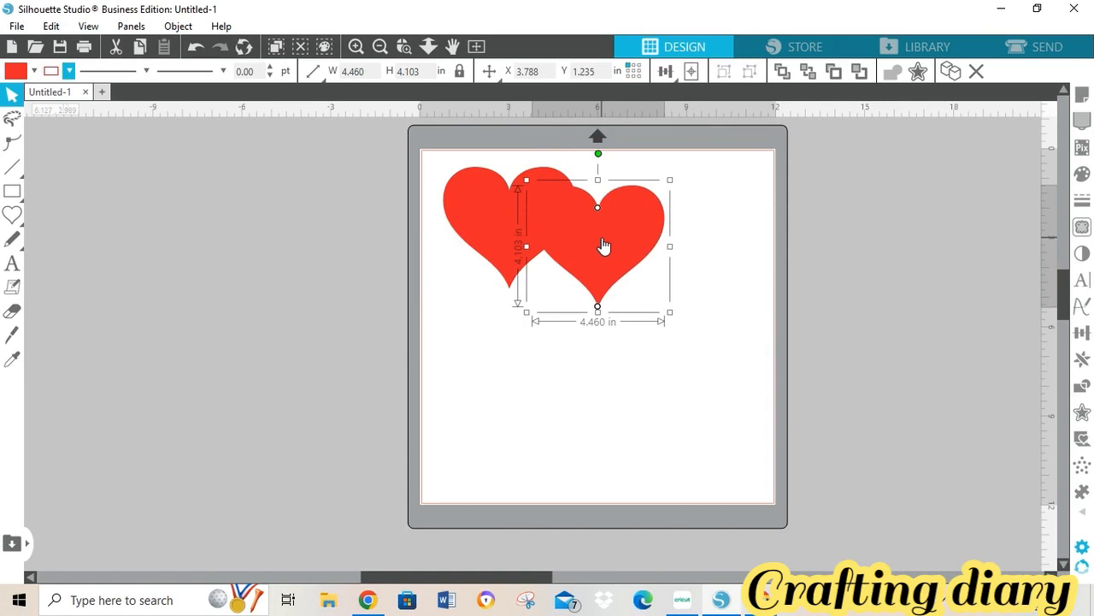
right_click(603, 243)
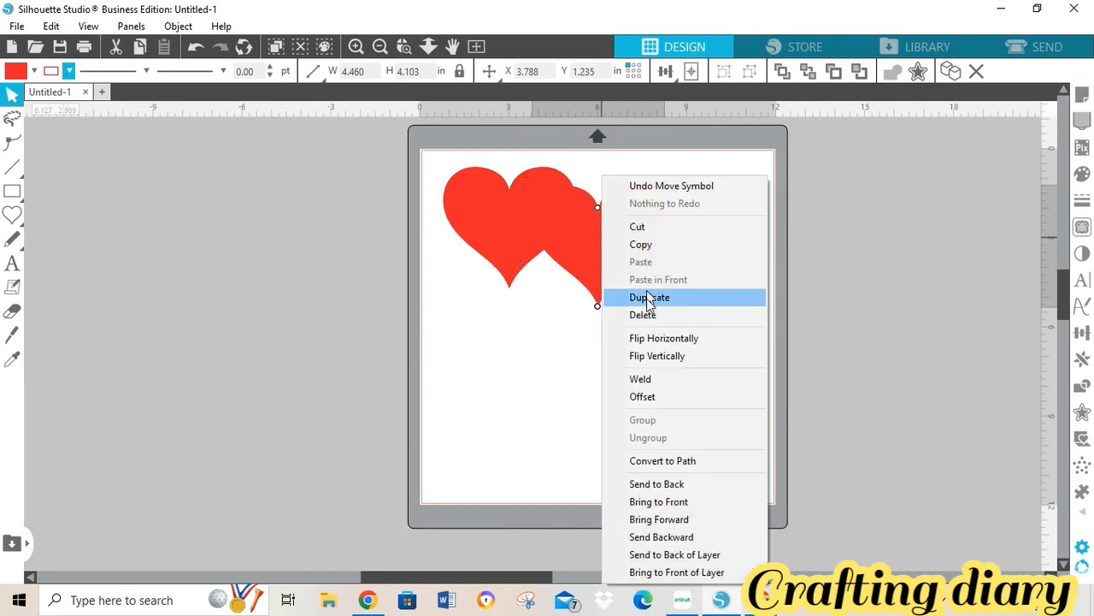
left_click(647, 299)
right_click(633, 259)
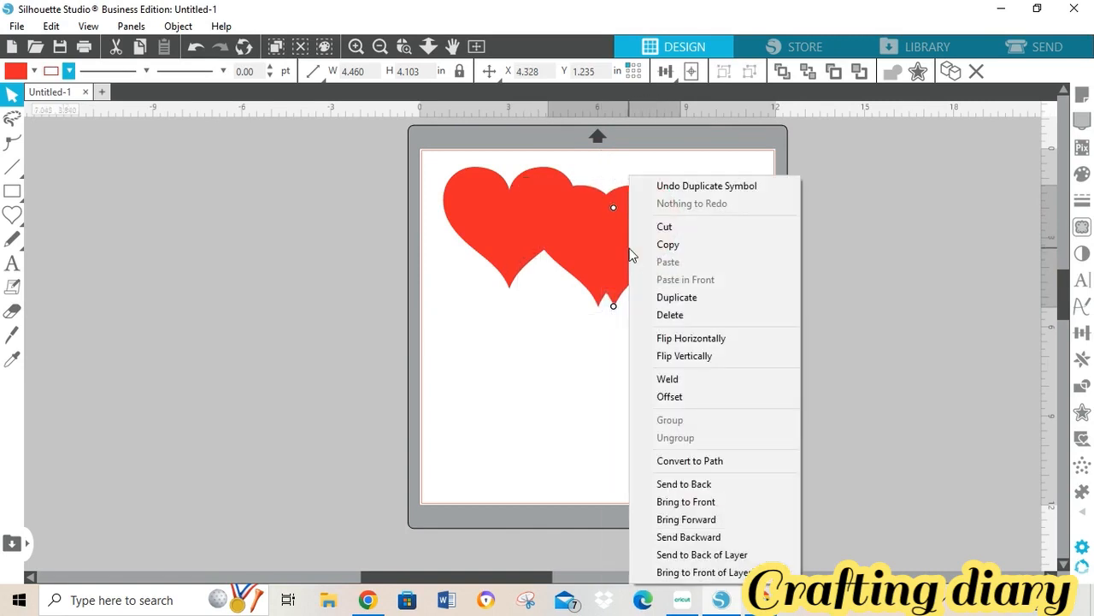
left_click(663, 297)
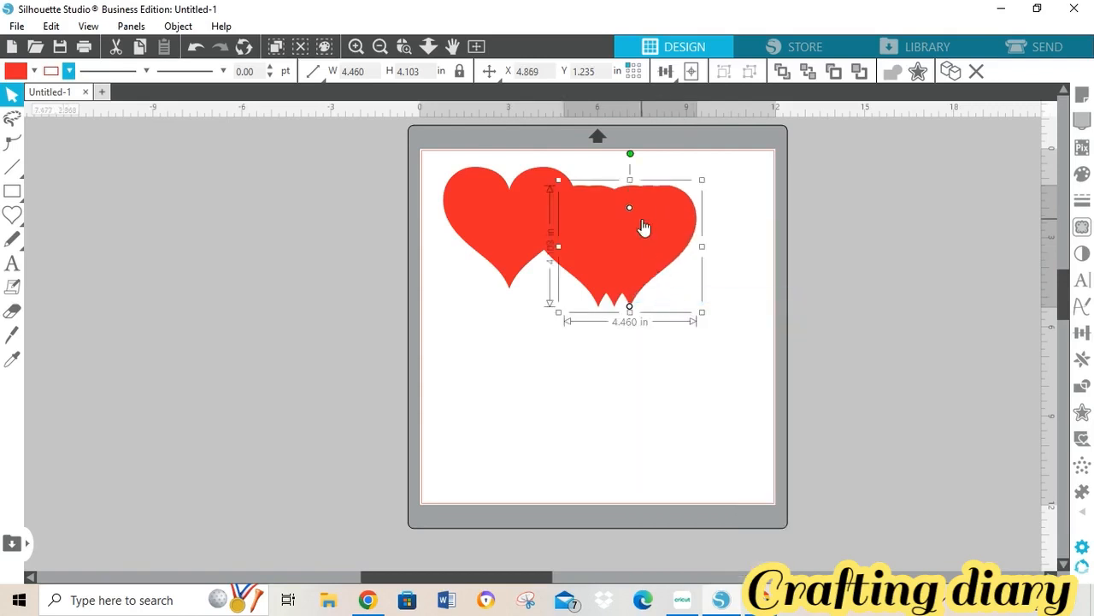
right_click(643, 226)
left_click(669, 296)
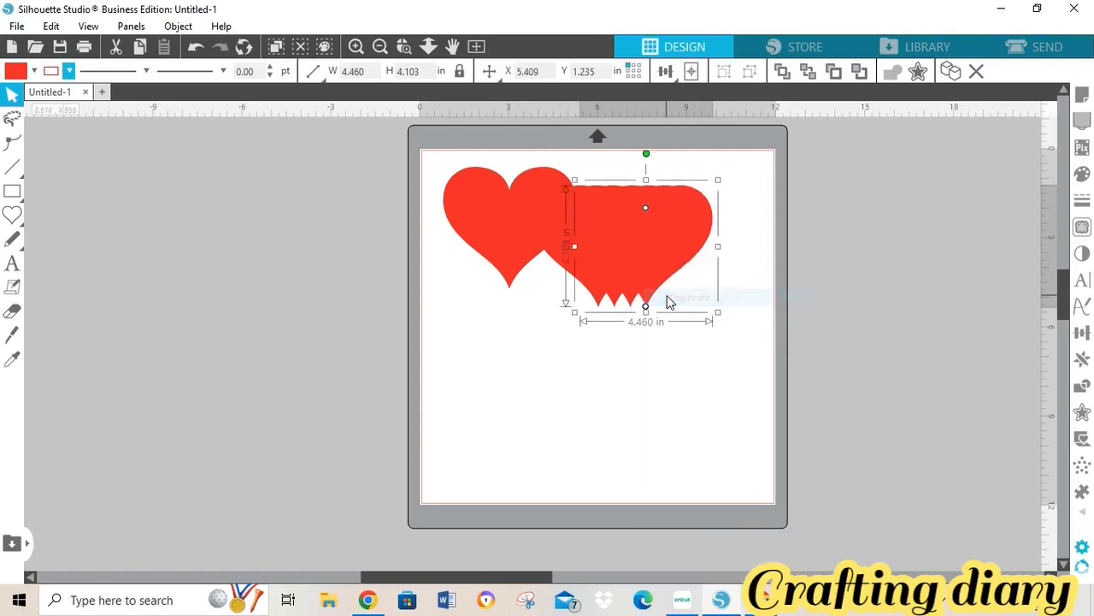
- Arrange four hearts in a 2x2 grid left of the mat and shift one toward mid-mat
left_click_drag(643, 227, 167, 196)
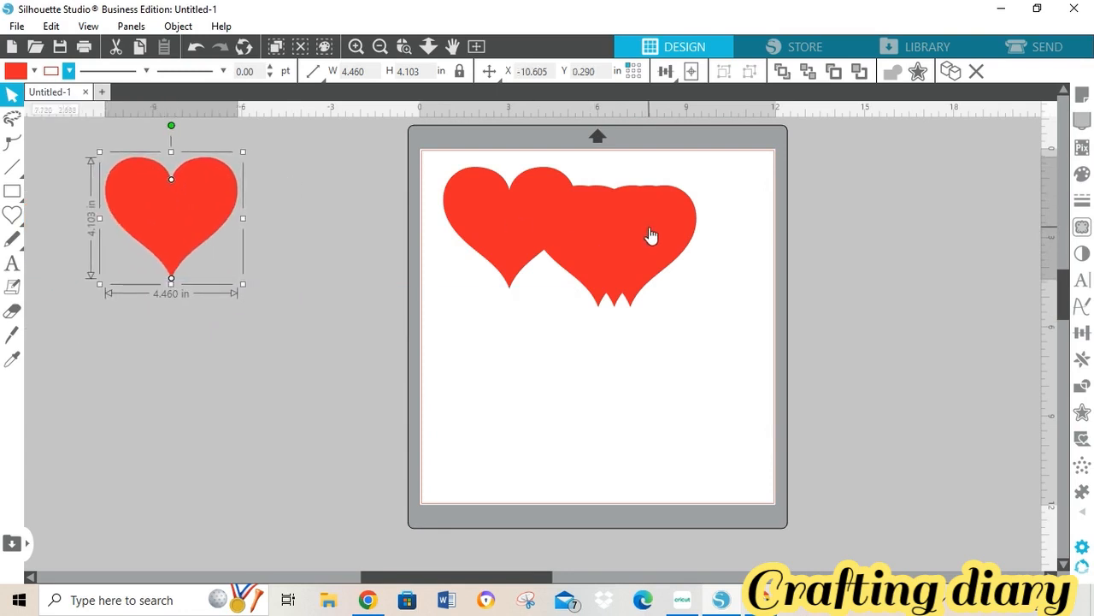
left_click_drag(650, 236, 191, 337)
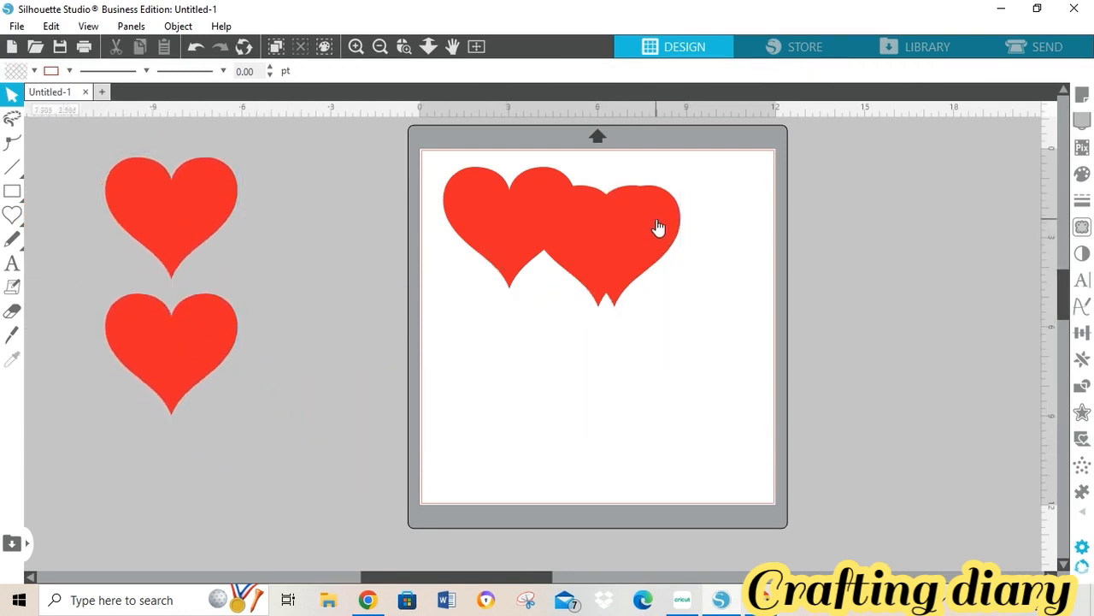
left_click_drag(655, 228, 282, 365)
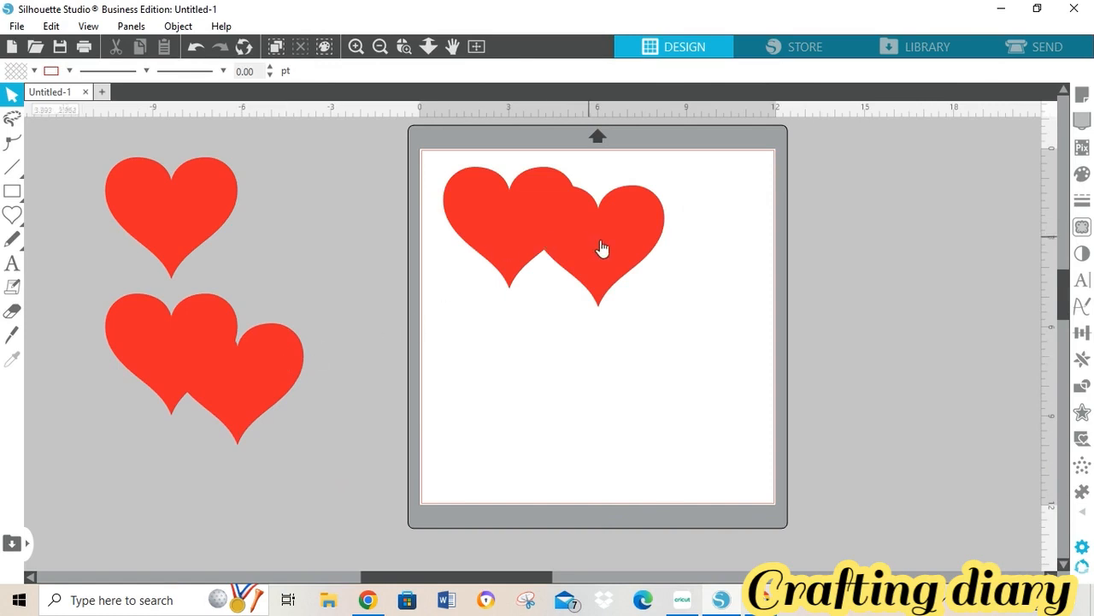
left_click_drag(598, 295, 318, 222)
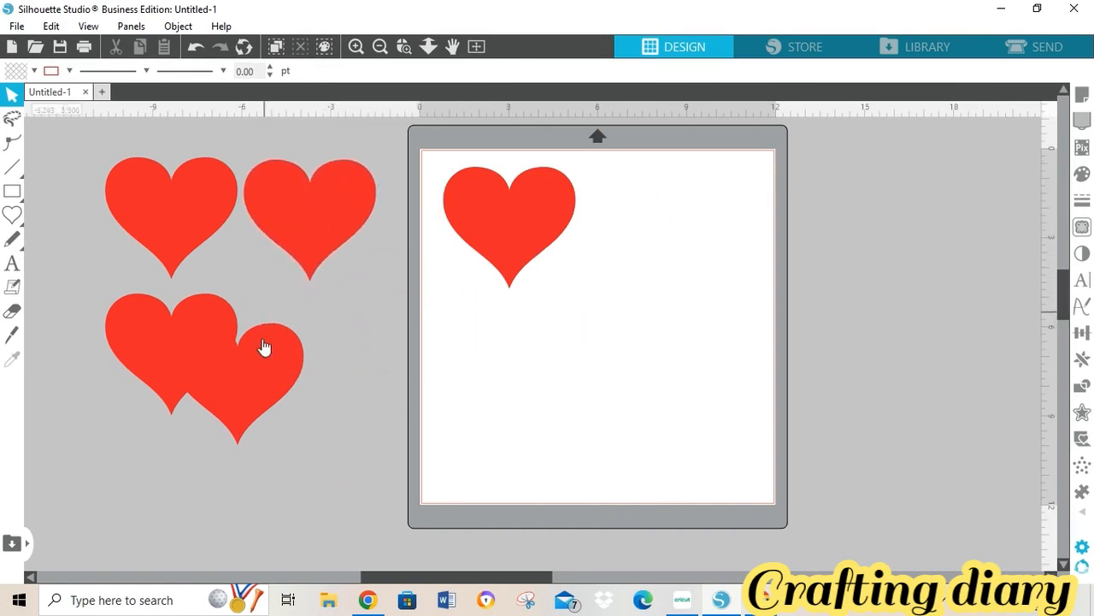
left_click(266, 389)
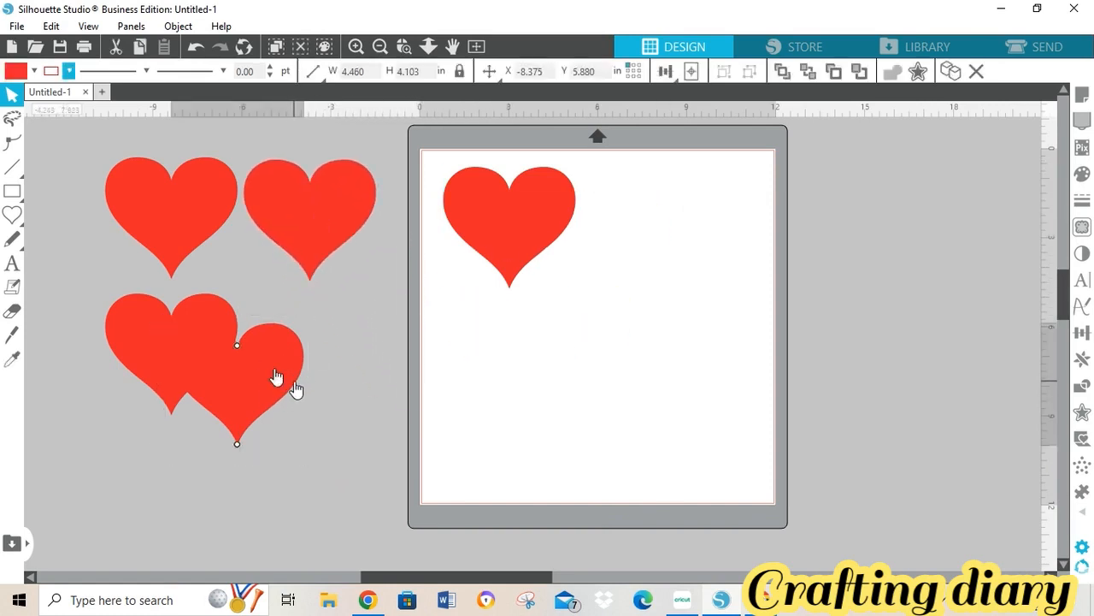
left_click_drag(266, 367, 334, 335)
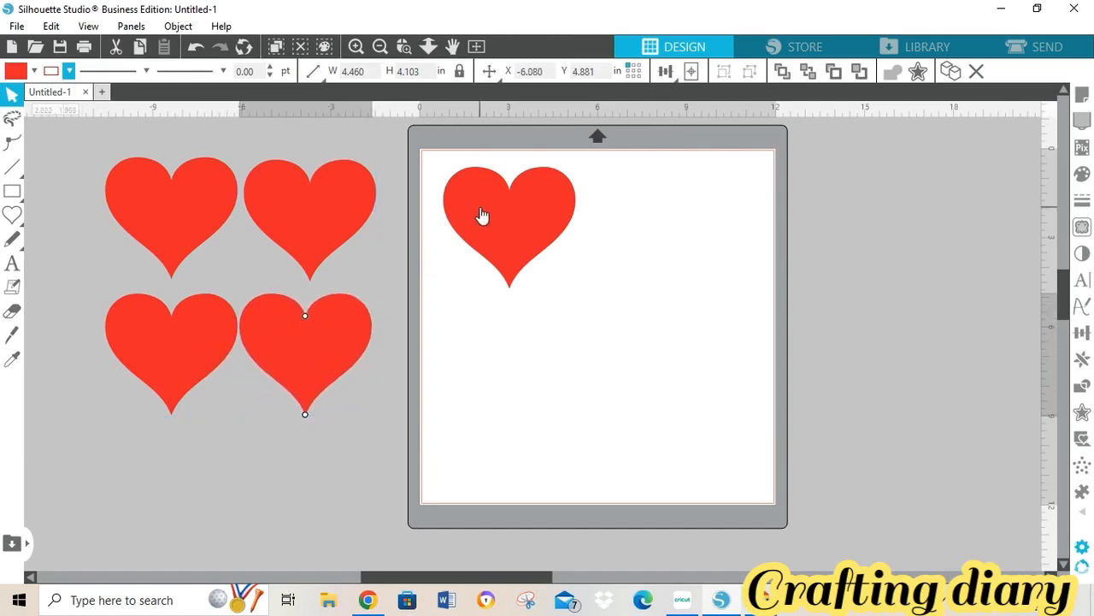
left_click_drag(481, 217, 554, 253)
left_click(554, 253)
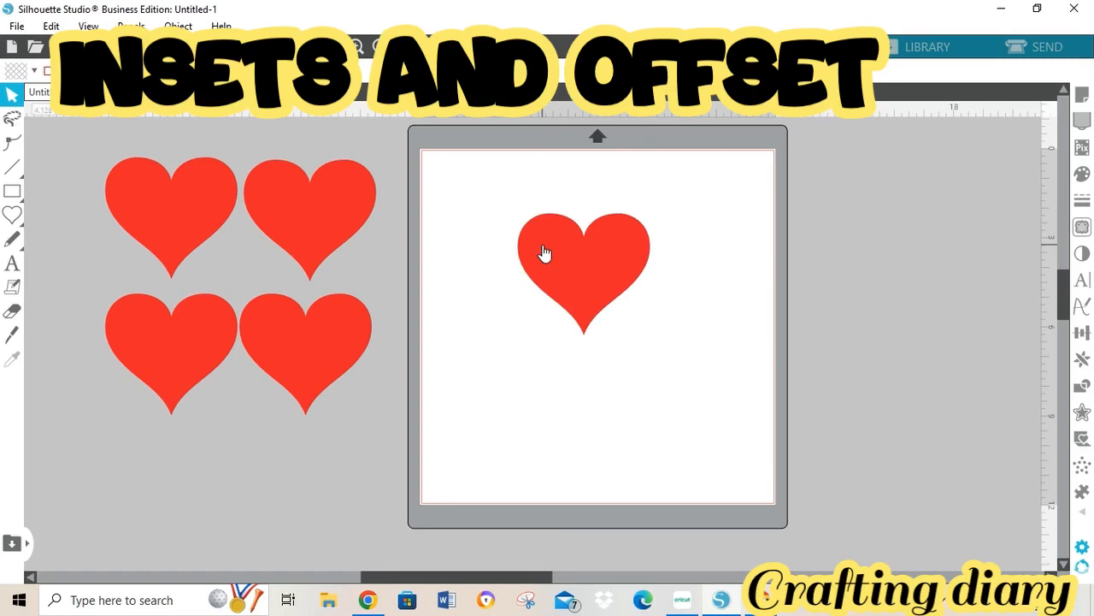
left_click(559, 251)
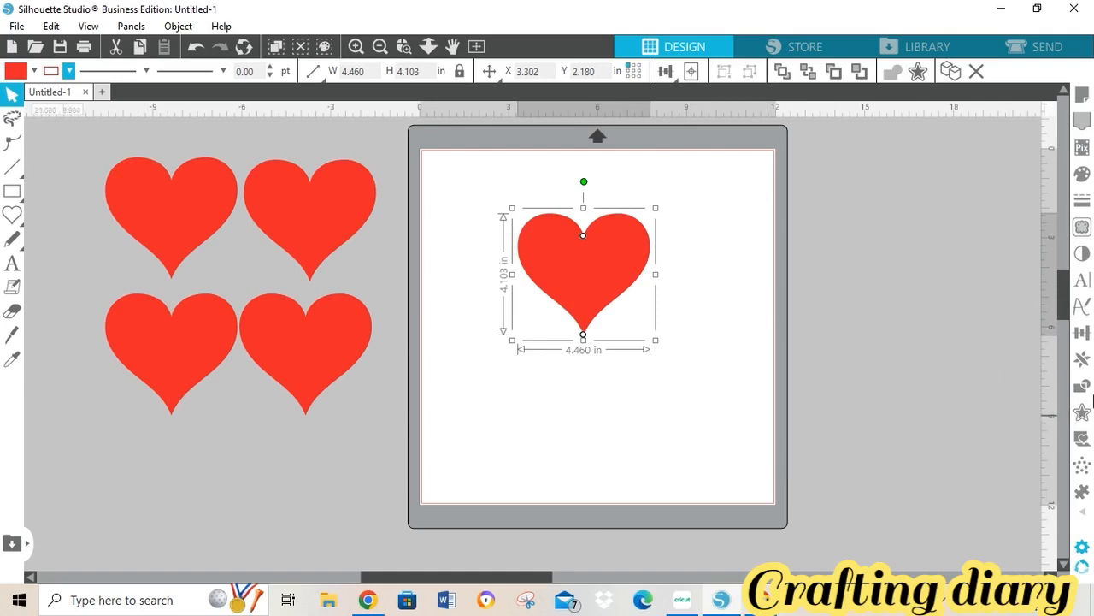
- Add a 0.125 in outward offset (4.712 x 4.354 in) around the mat heart, filled light teal
left_click(1082, 414)
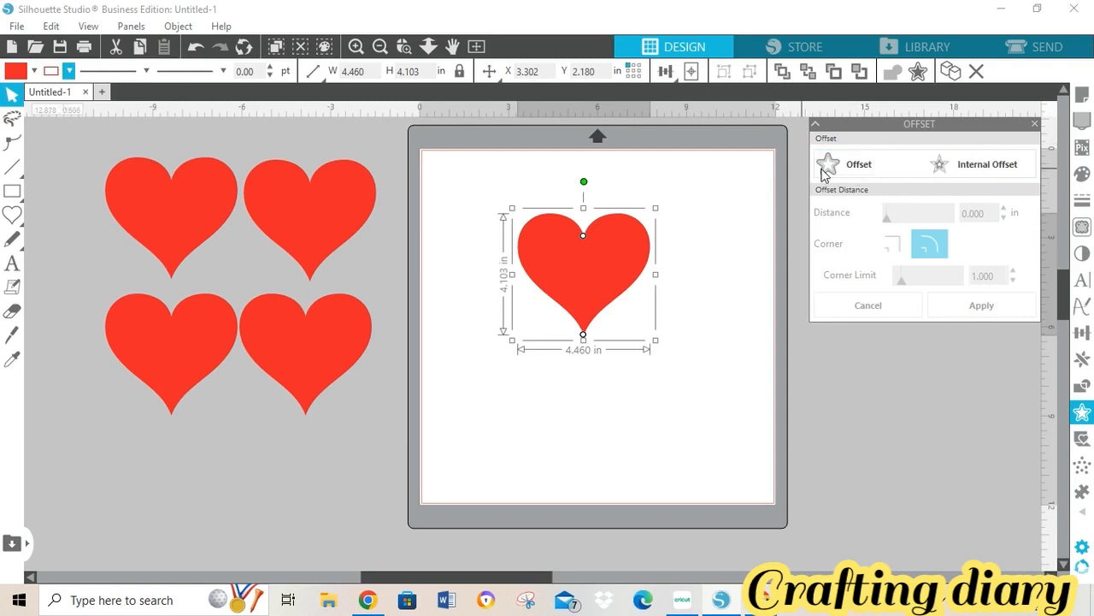
left_click(851, 171)
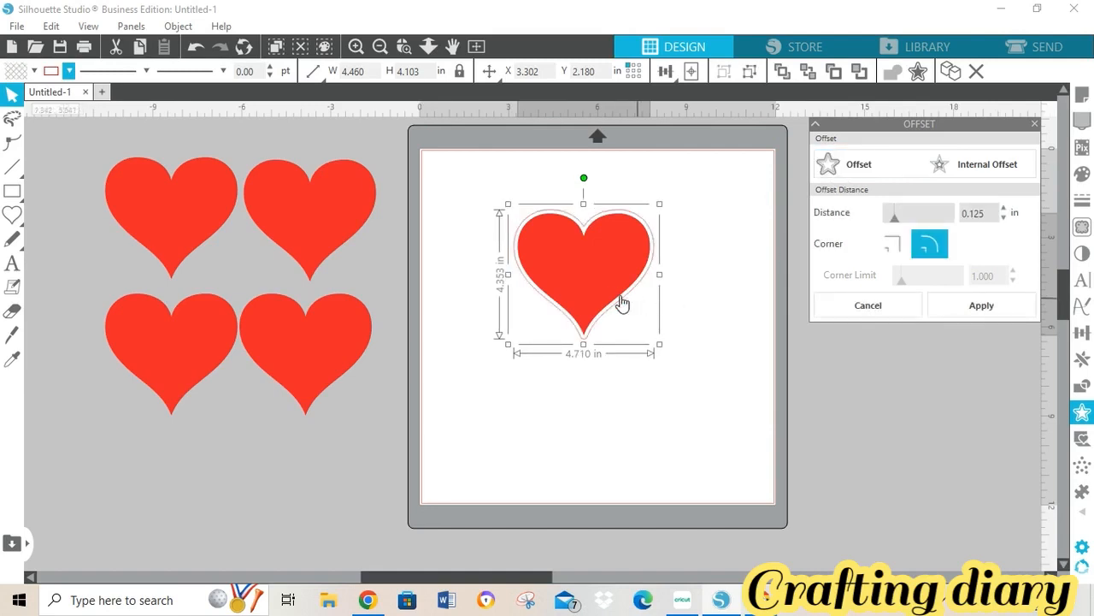
left_click(356, 51)
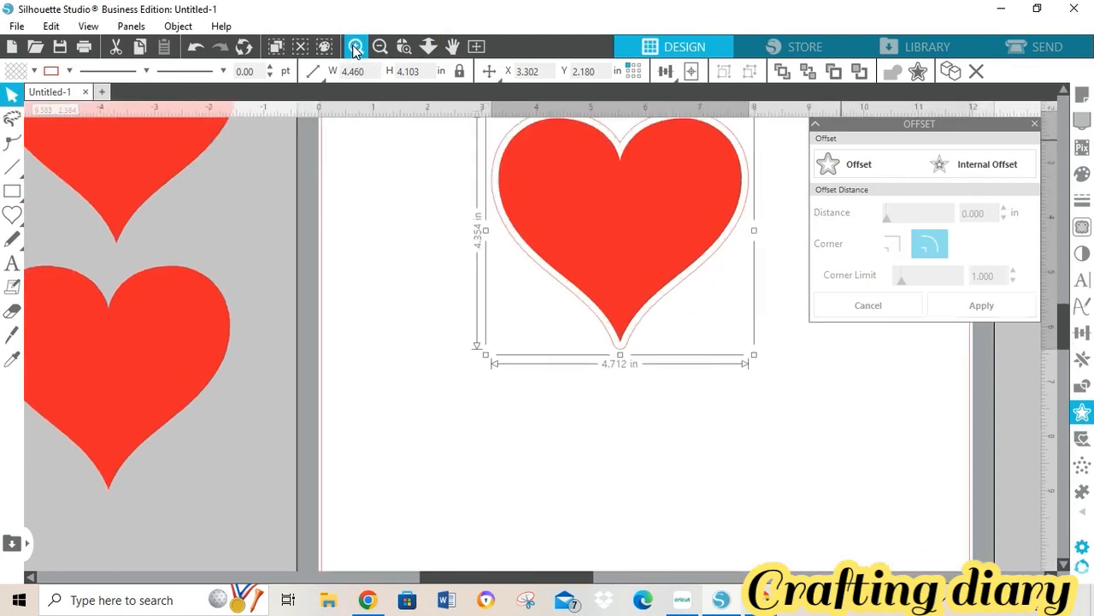
left_click_drag(1069, 355, 1063, 312)
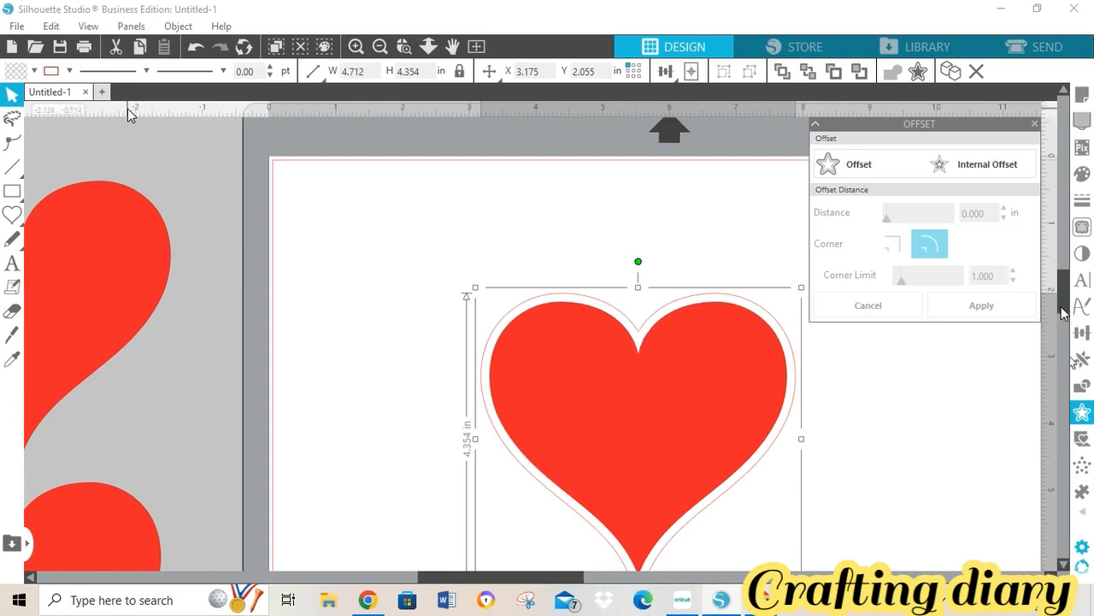
left_click(32, 72)
left_click(60, 96)
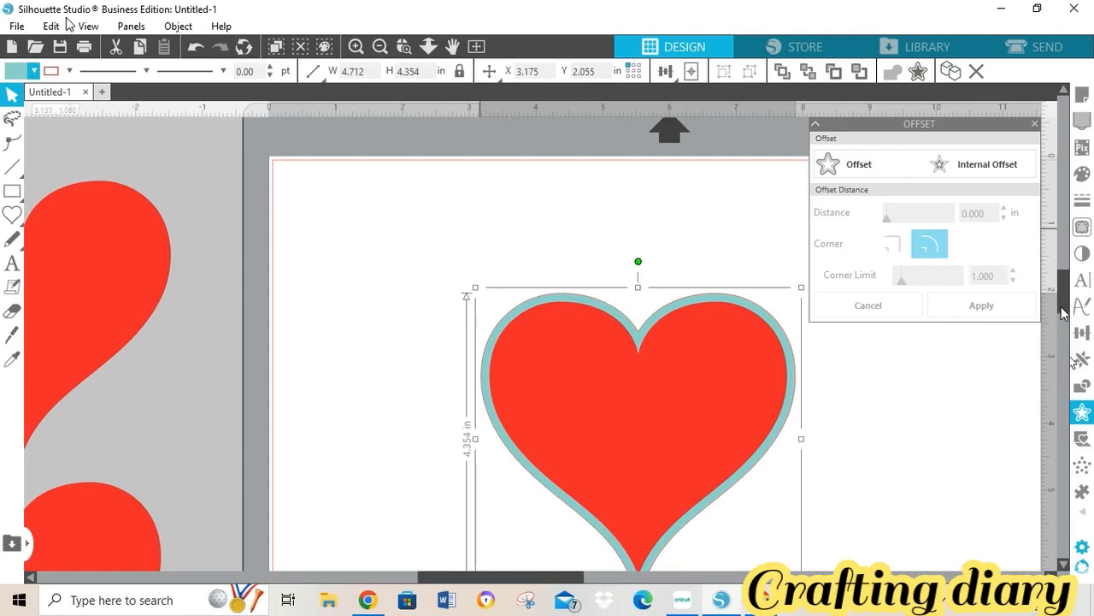
left_click(67, 74)
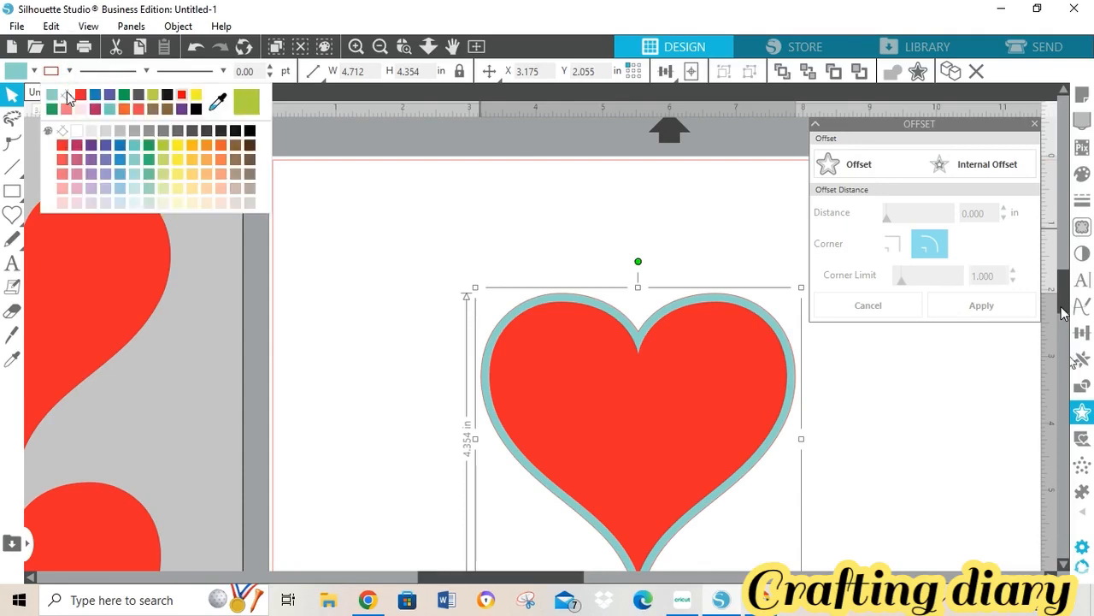
left_click(67, 100)
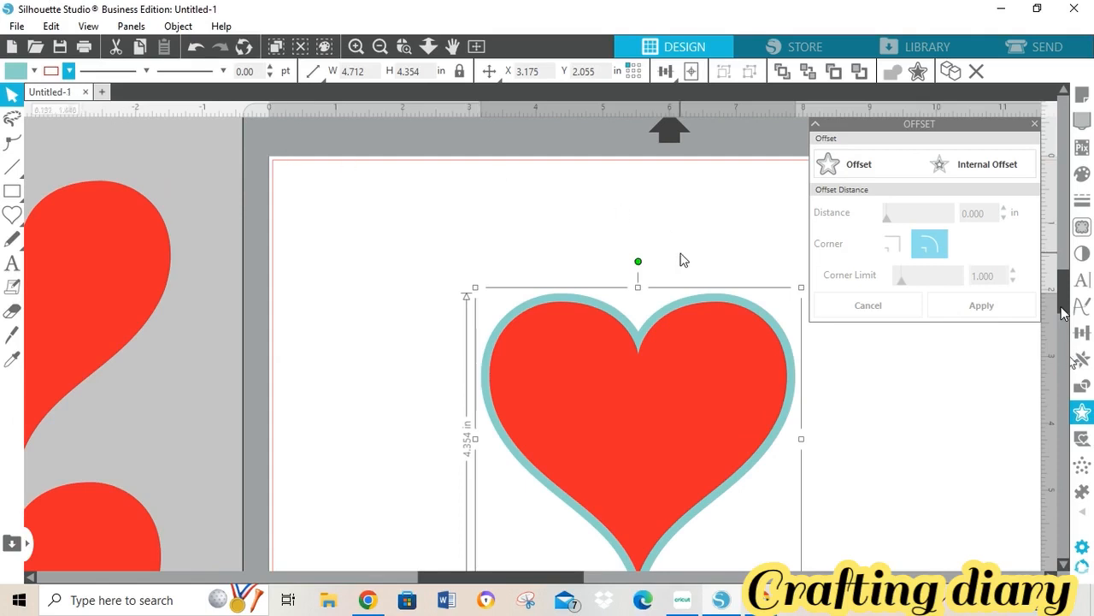
left_click(999, 174)
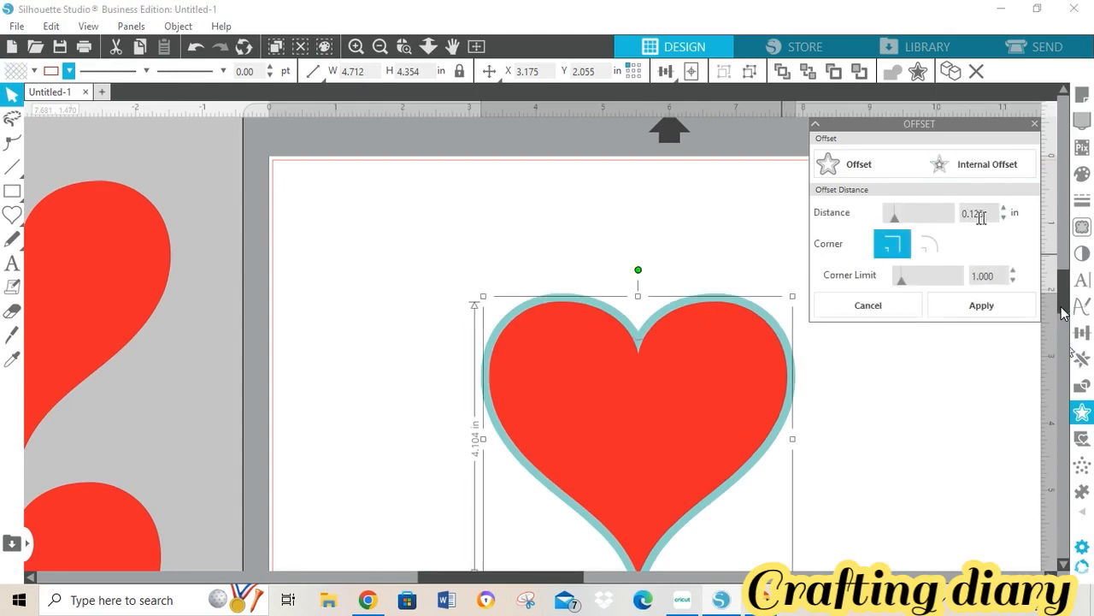
left_click(861, 310)
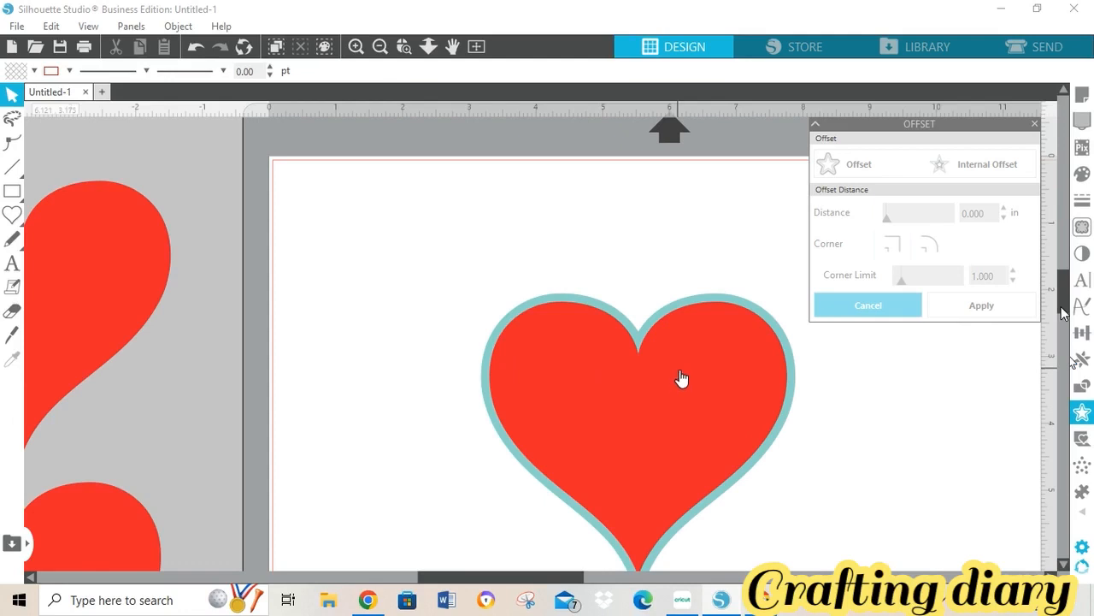
scroll(1064, 293, "down", 2)
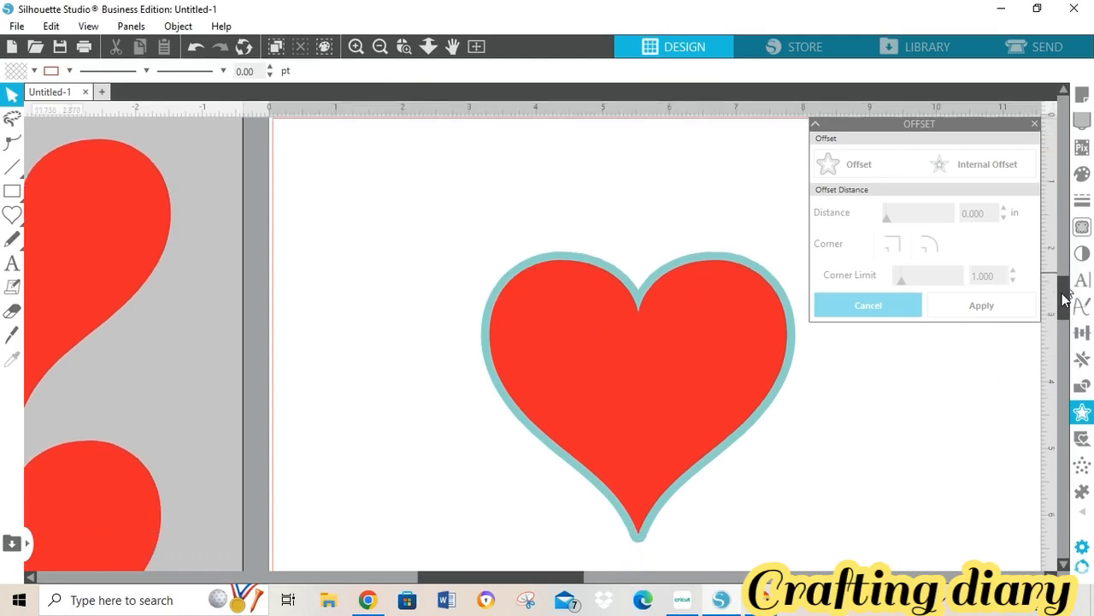
left_click(743, 295)
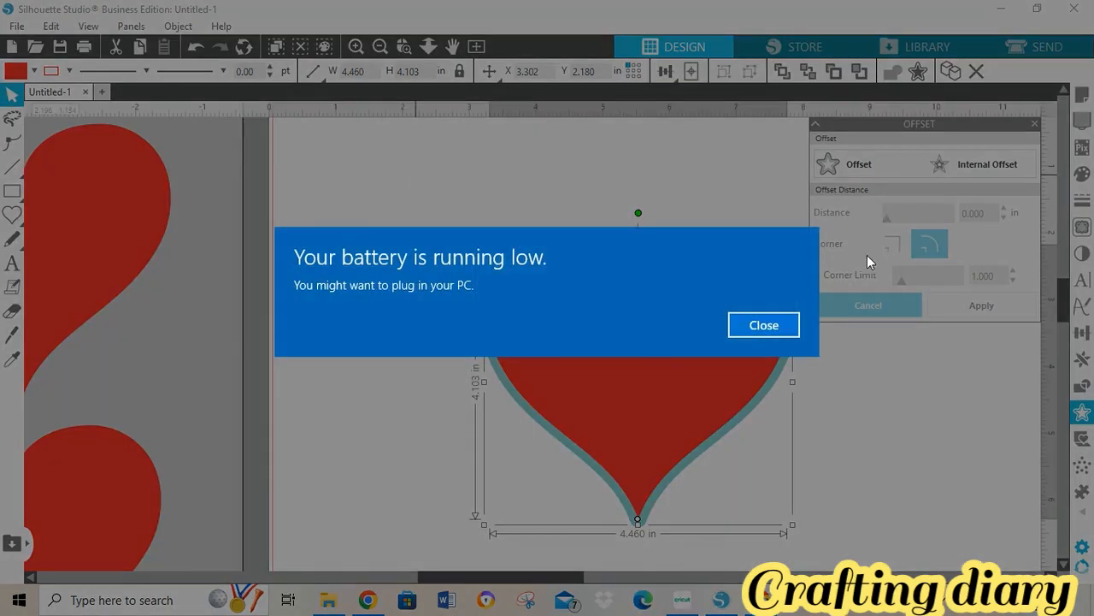
- Preview an inward offset on the red heart, filled yellow with no line colour
left_click(764, 325)
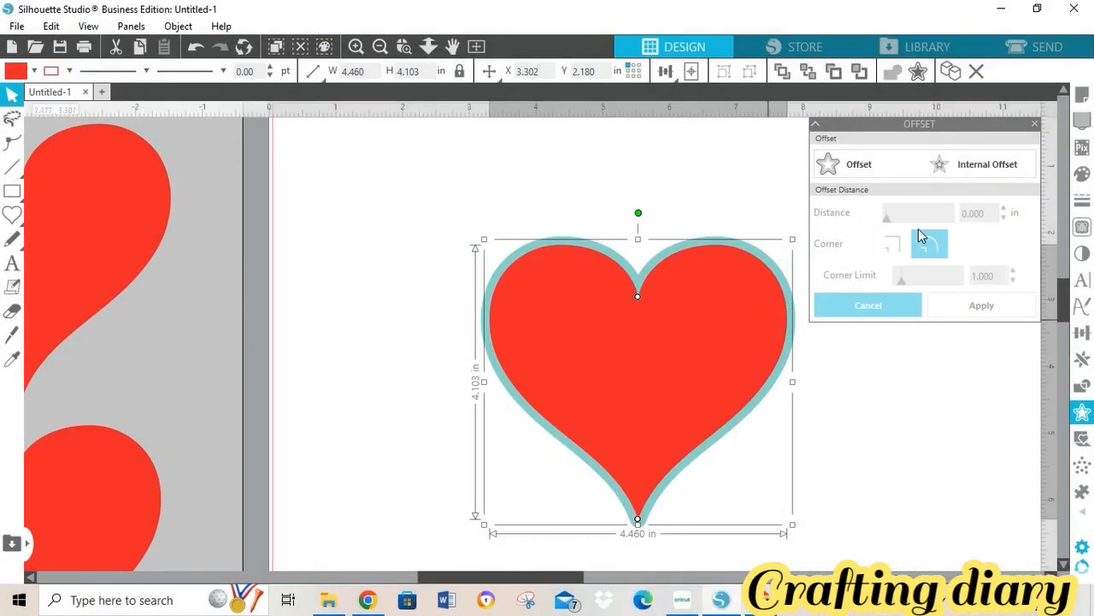
left_click(979, 165)
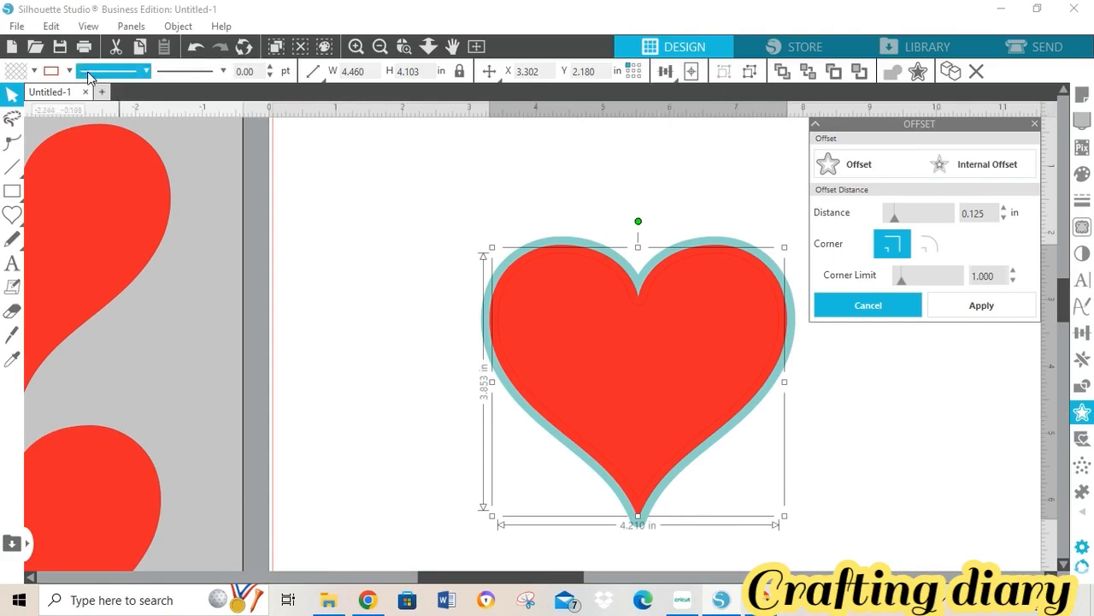
left_click(35, 73)
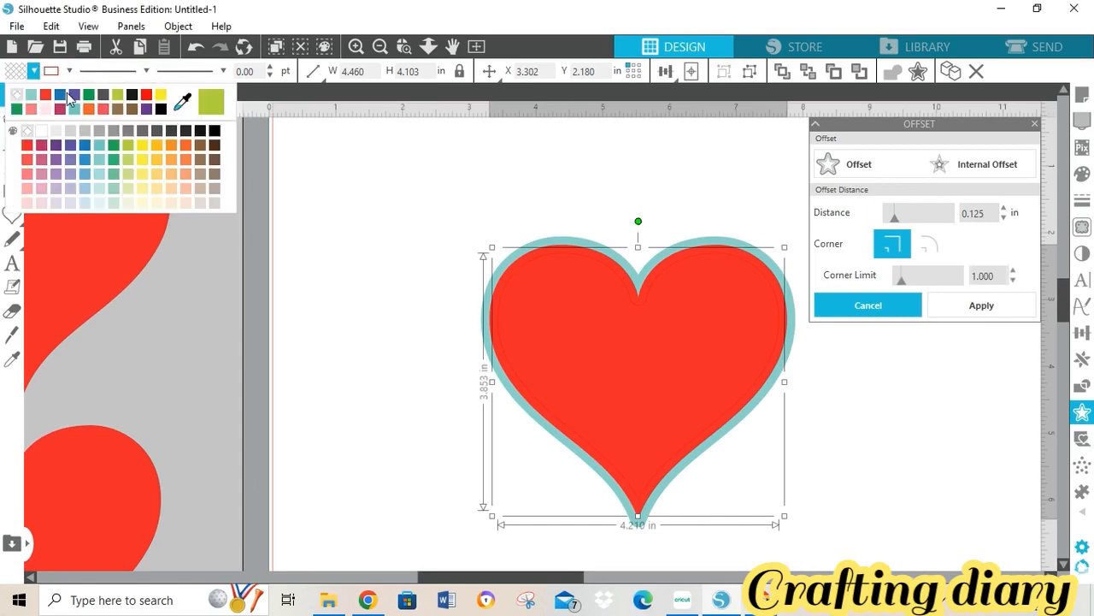
left_click(164, 94)
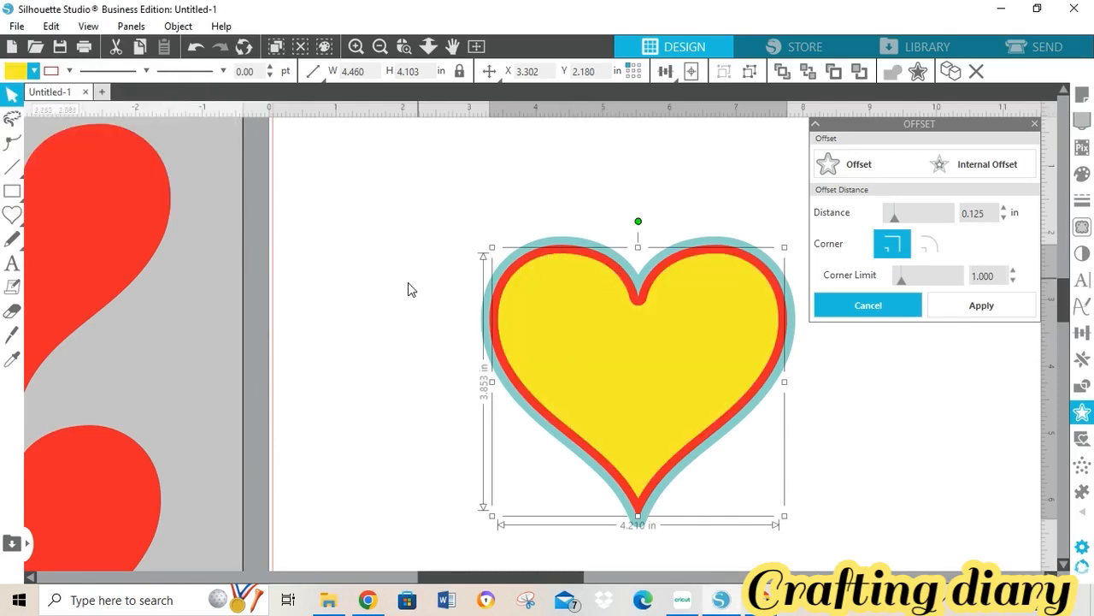
left_click(68, 72)
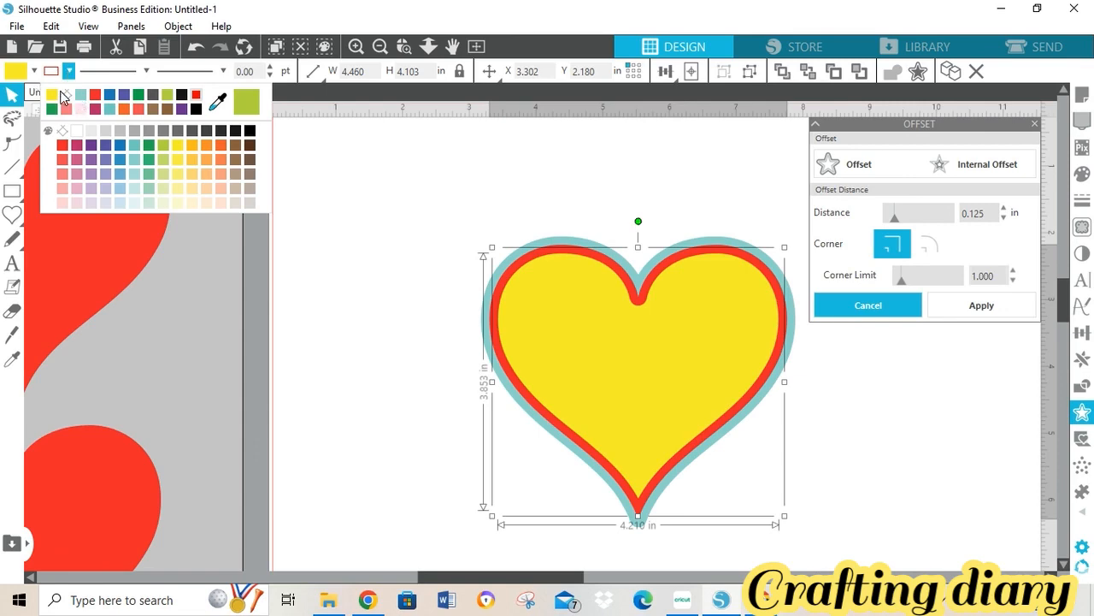
left_click(66, 95)
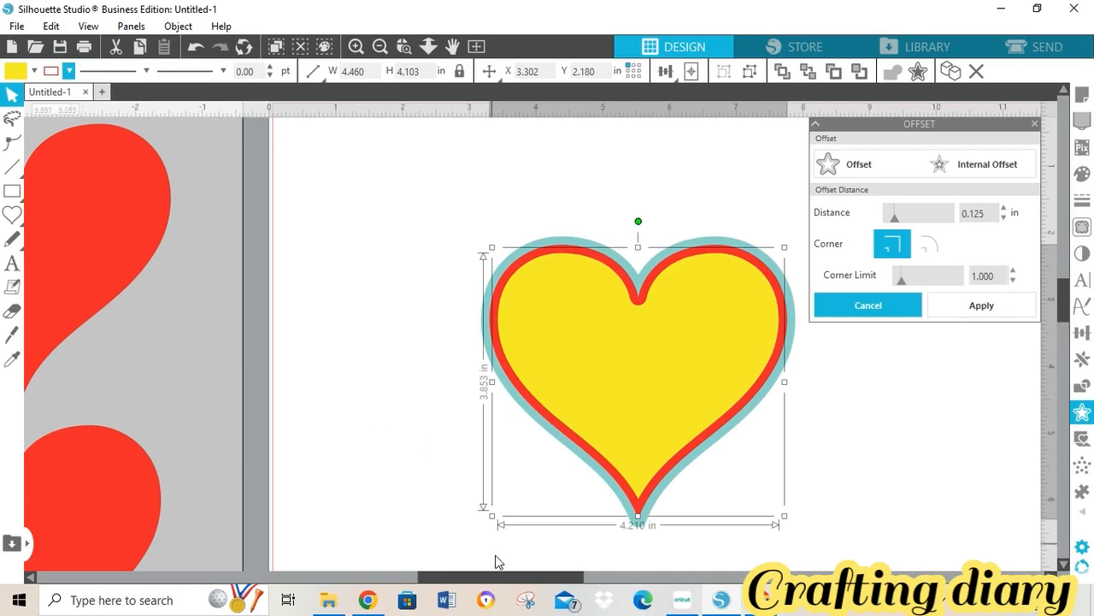
- Restore the 4.210 x 3.680 in yellow inset, apply the offset, and close the Offset panel
left_click(904, 308)
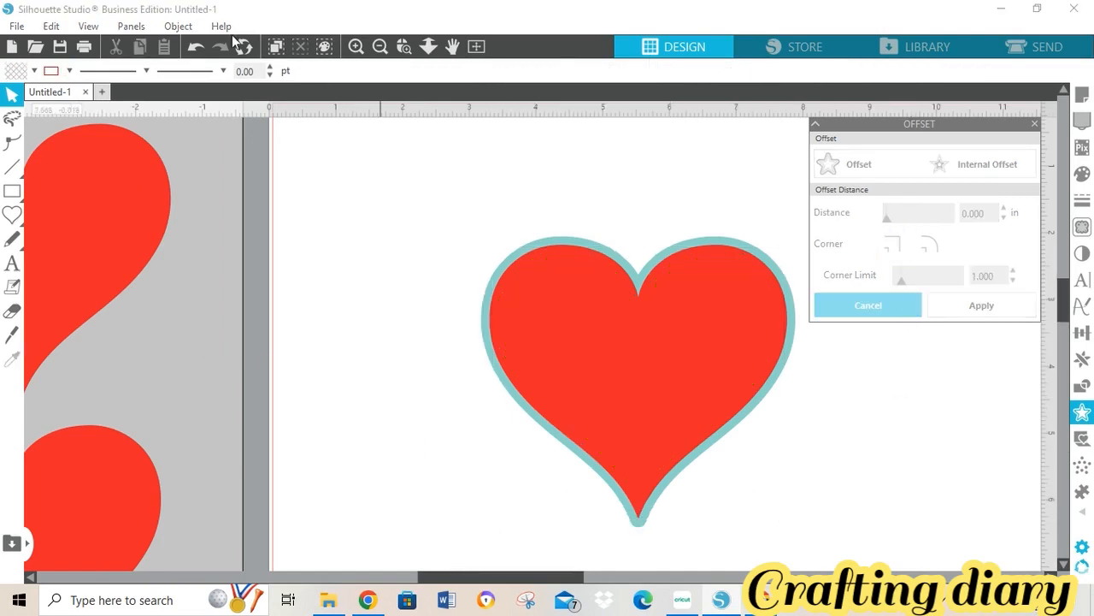
left_click(198, 49)
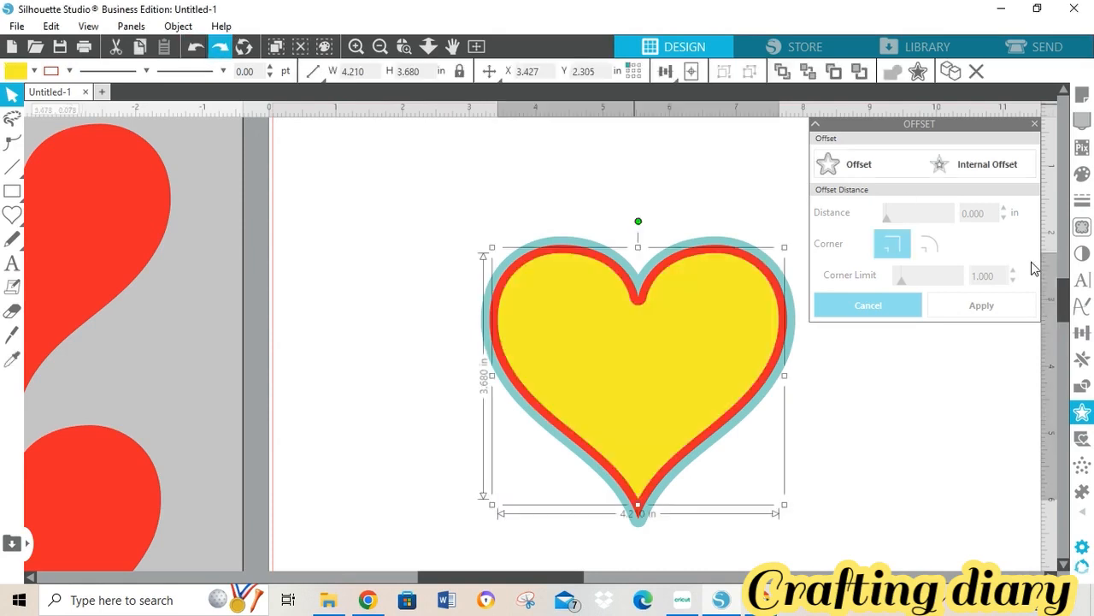
left_click(975, 310)
left_click(949, 444)
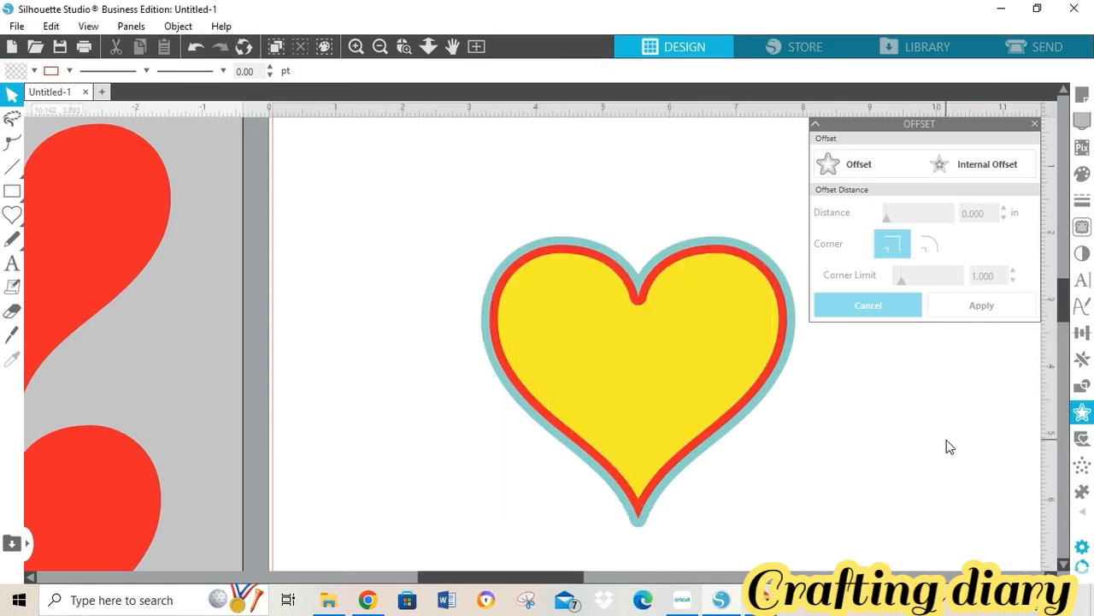
left_click(1034, 122)
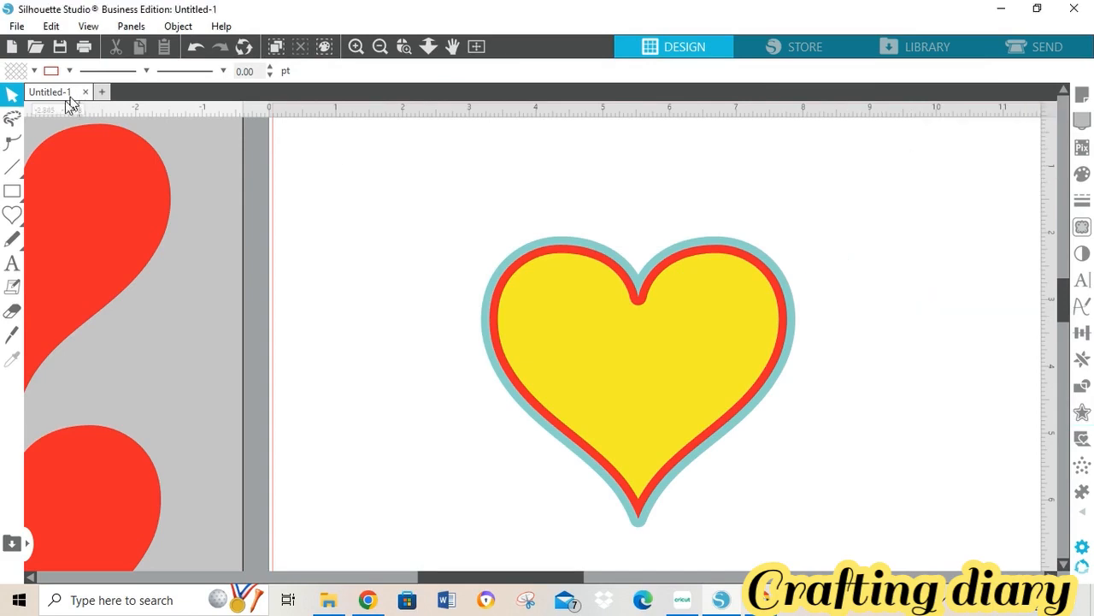
- Add the text 'inset and offset' above the heart
left_click(12, 265)
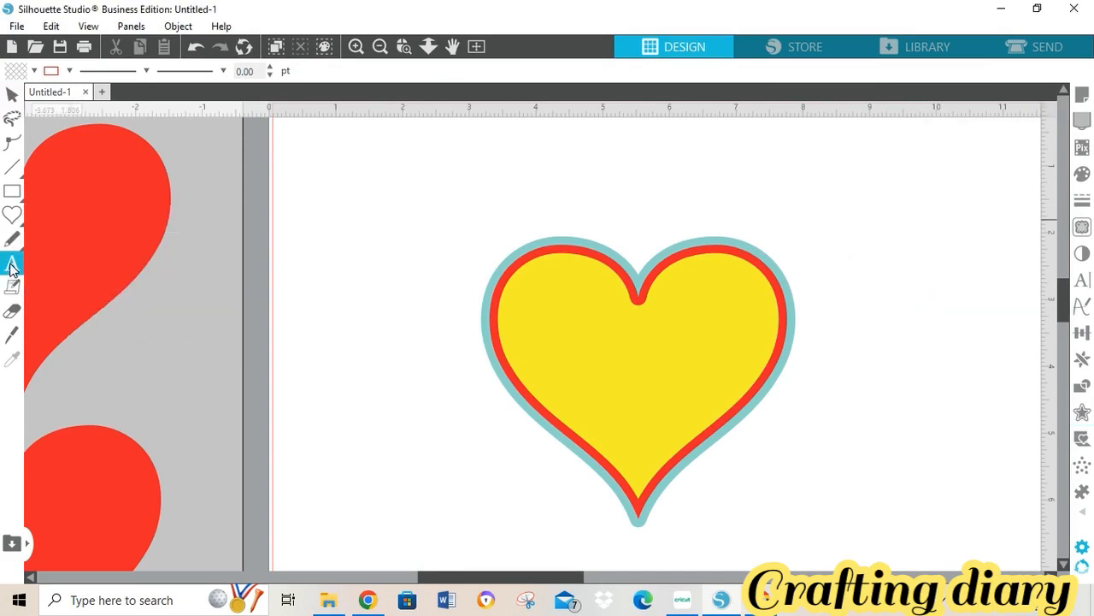
left_click(490, 208)
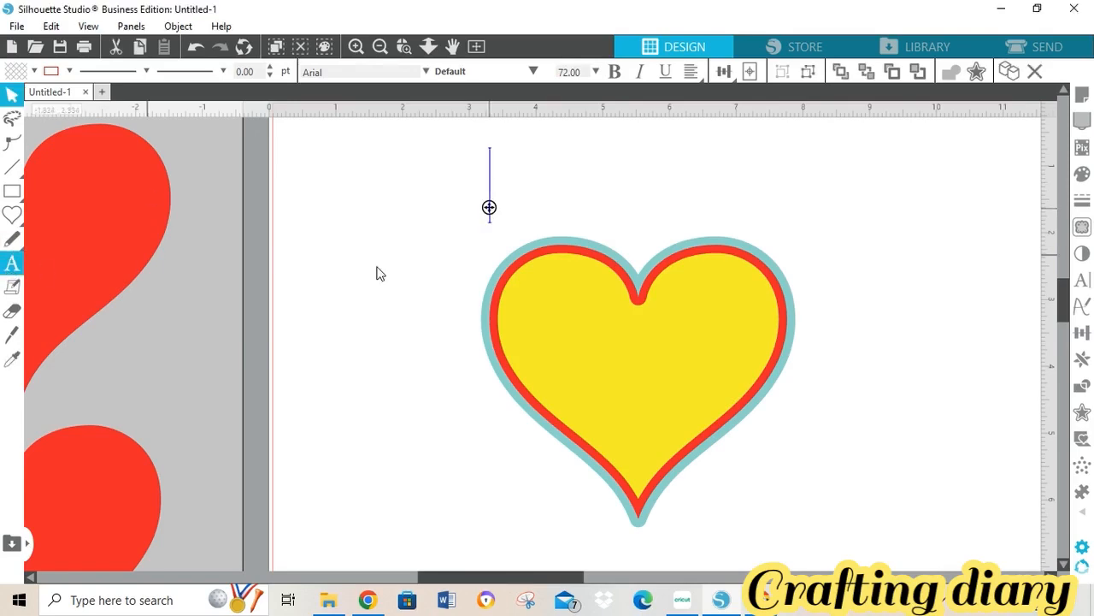
type("i")
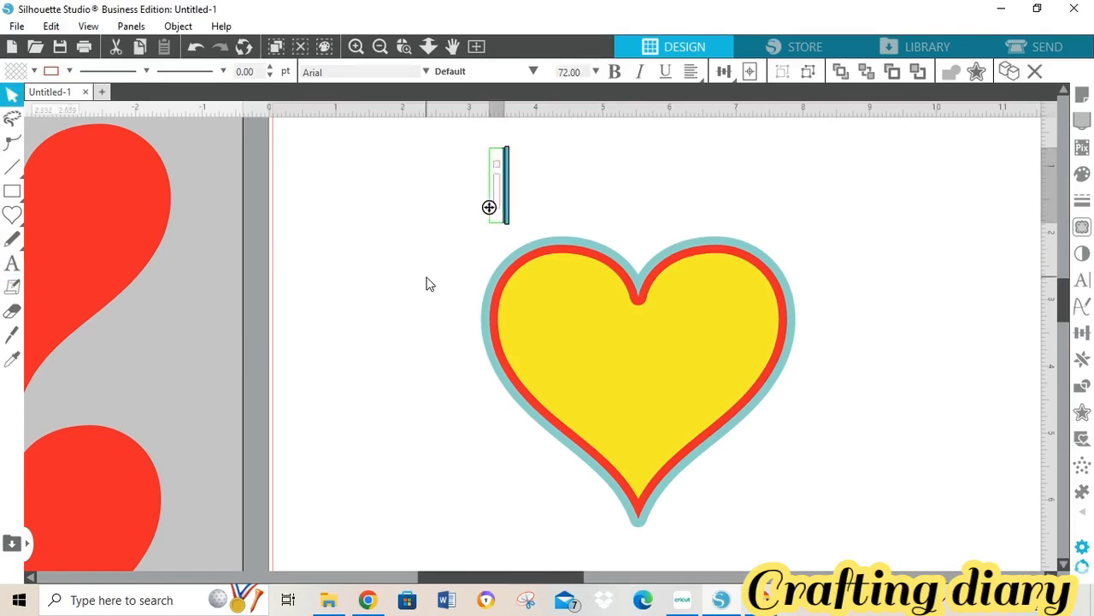
type("nset")
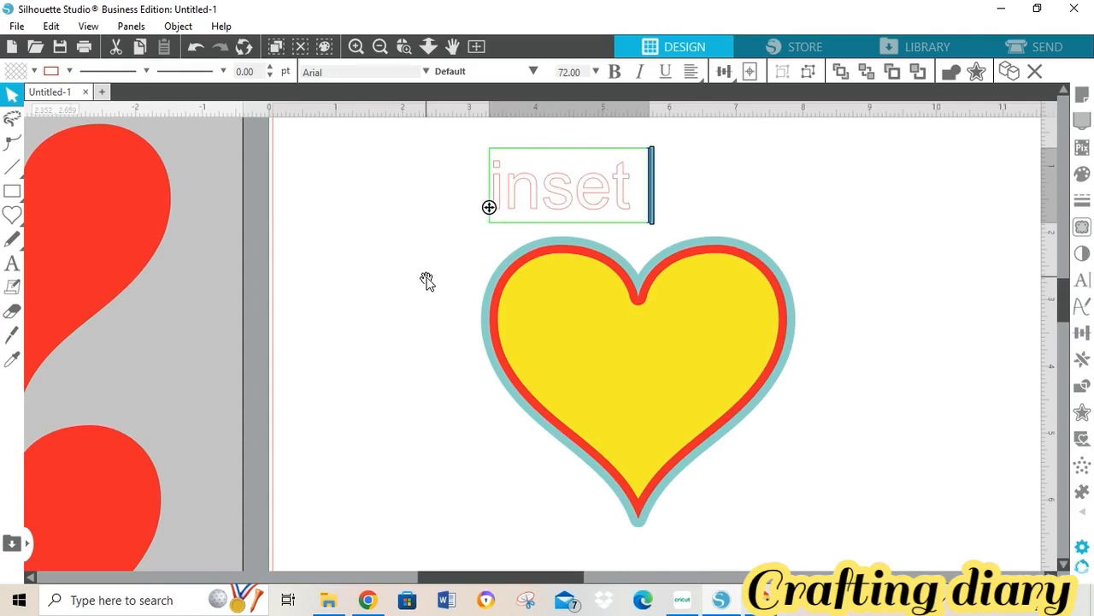
type(" and off")
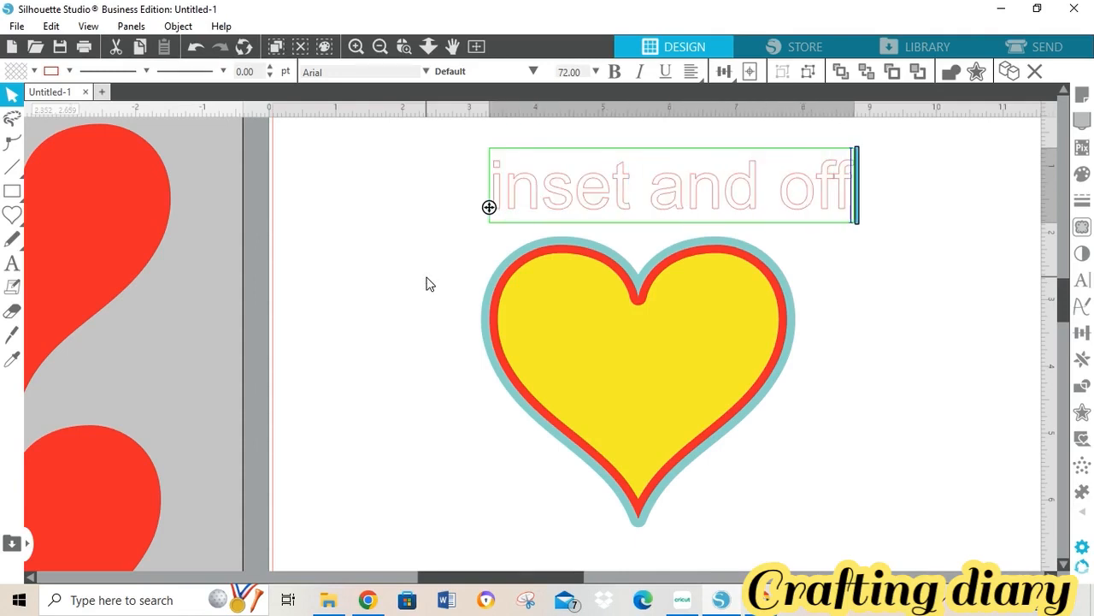
type("set")
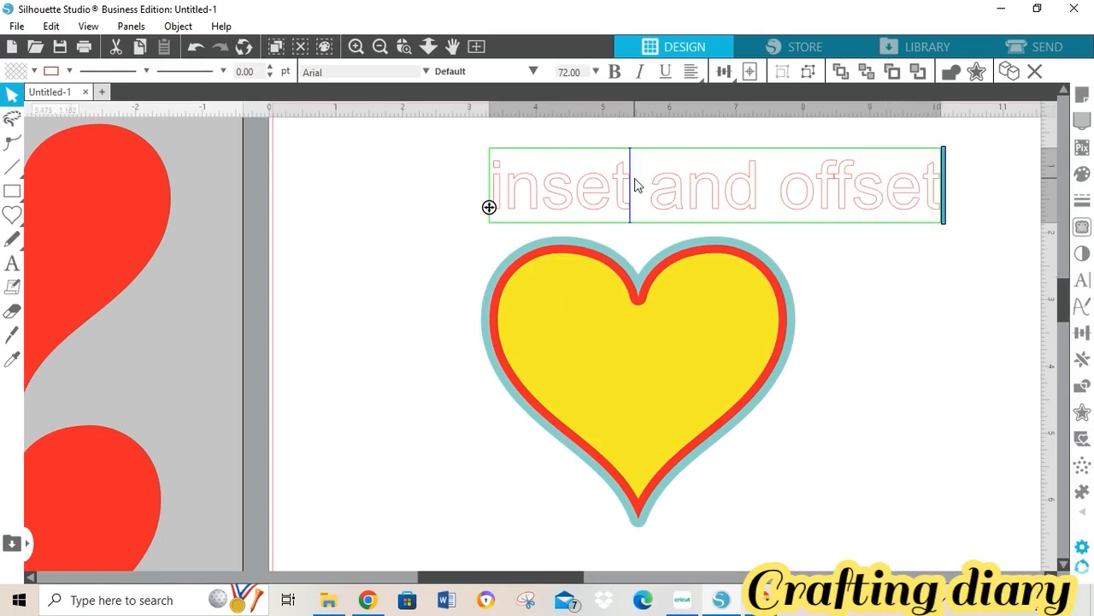
left_click(486, 163)
- Shrink the label to about 3.8 in wide and centre it just above the heart
left_click(790, 245, "shift")
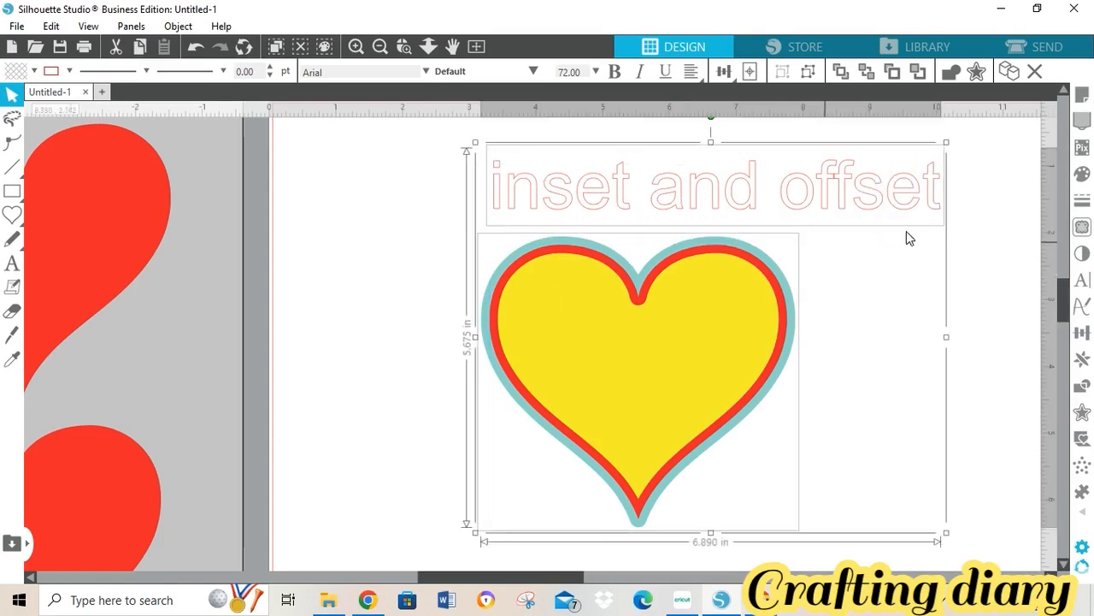
left_click_drag(947, 532, 889, 504)
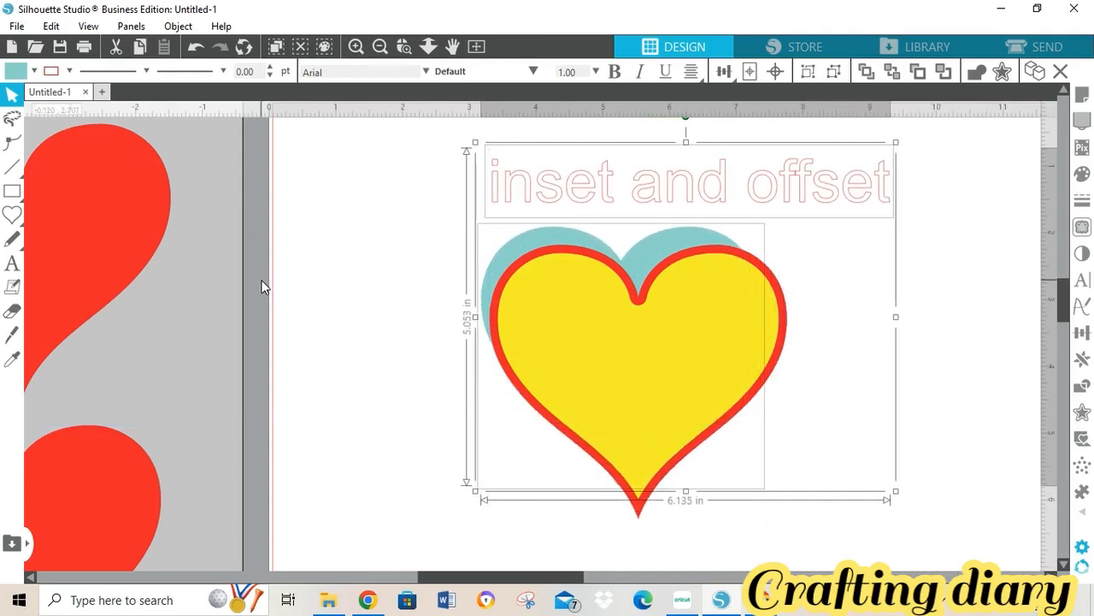
left_click(193, 49)
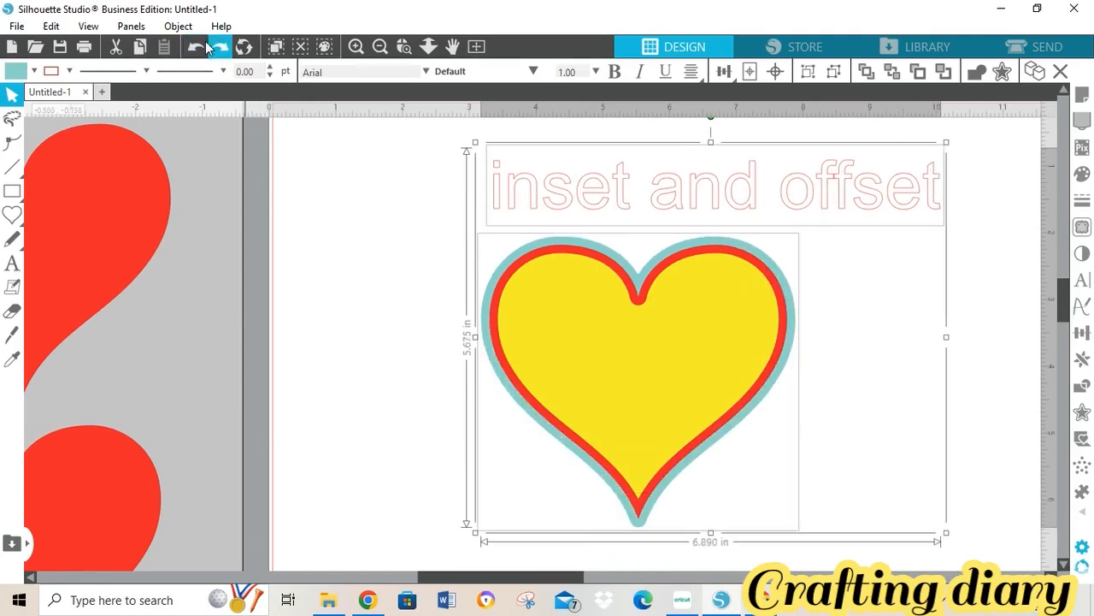
left_click(999, 322)
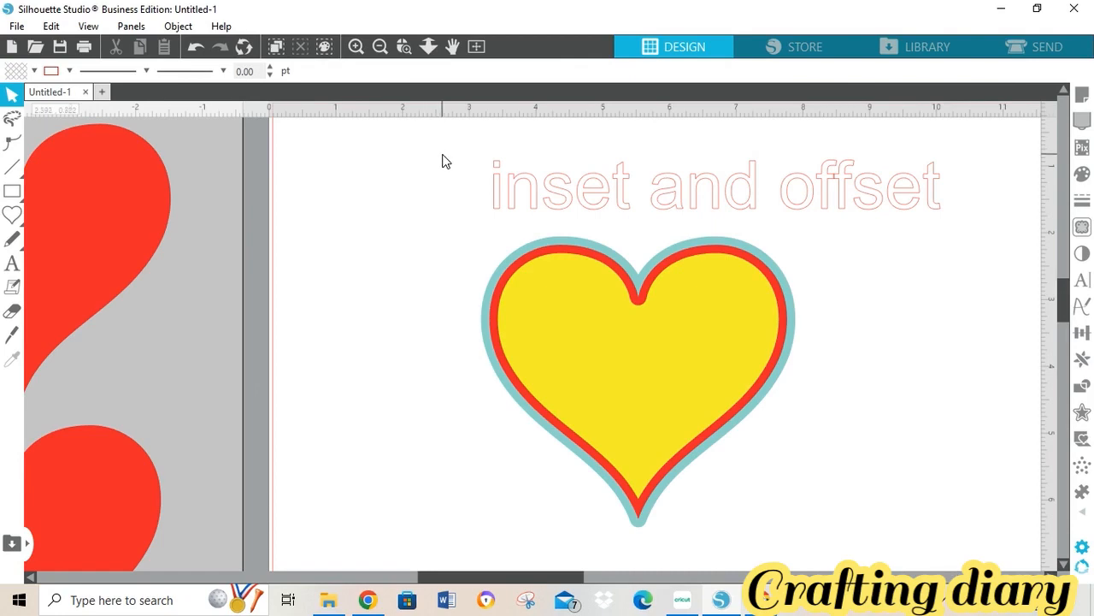
left_click_drag(442, 162, 932, 238)
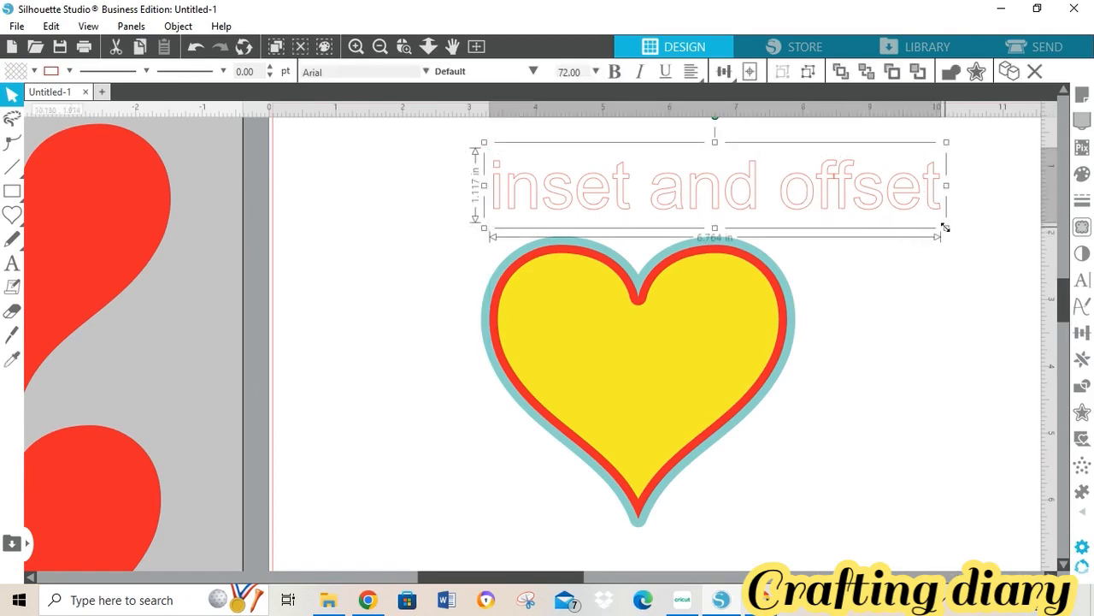
left_click_drag(945, 233, 754, 169)
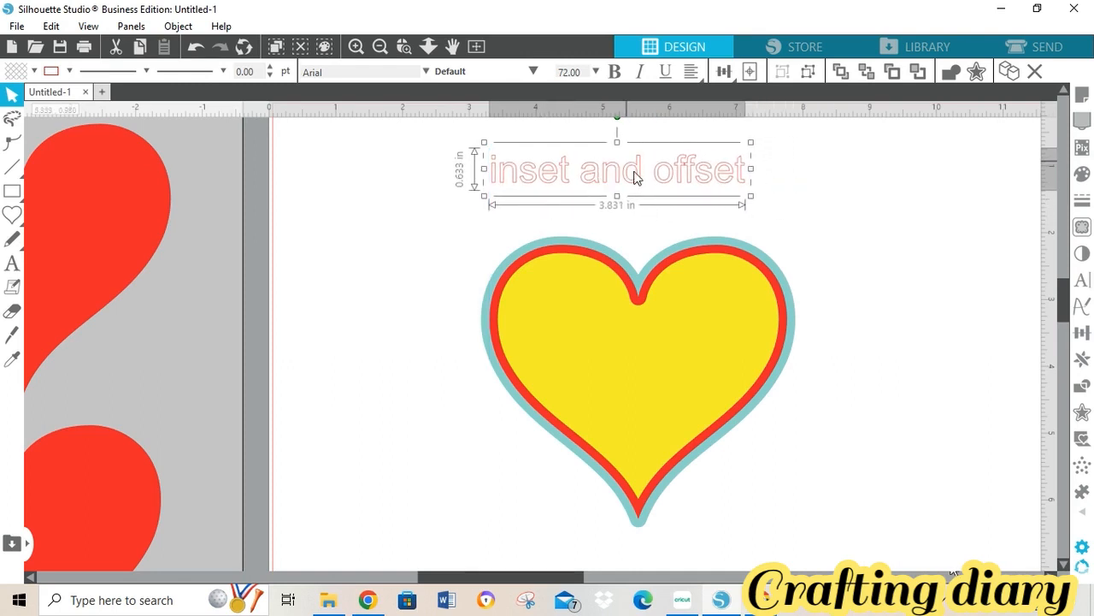
left_click_drag(636, 178, 650, 201)
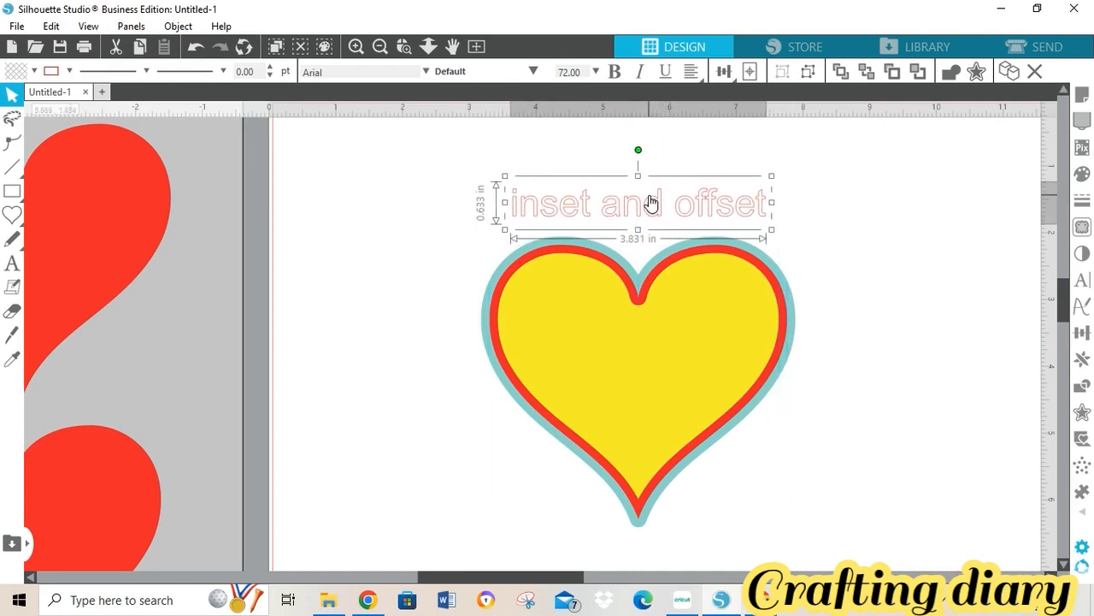
- Give the label a black fill and no line colour
left_click(33, 71)
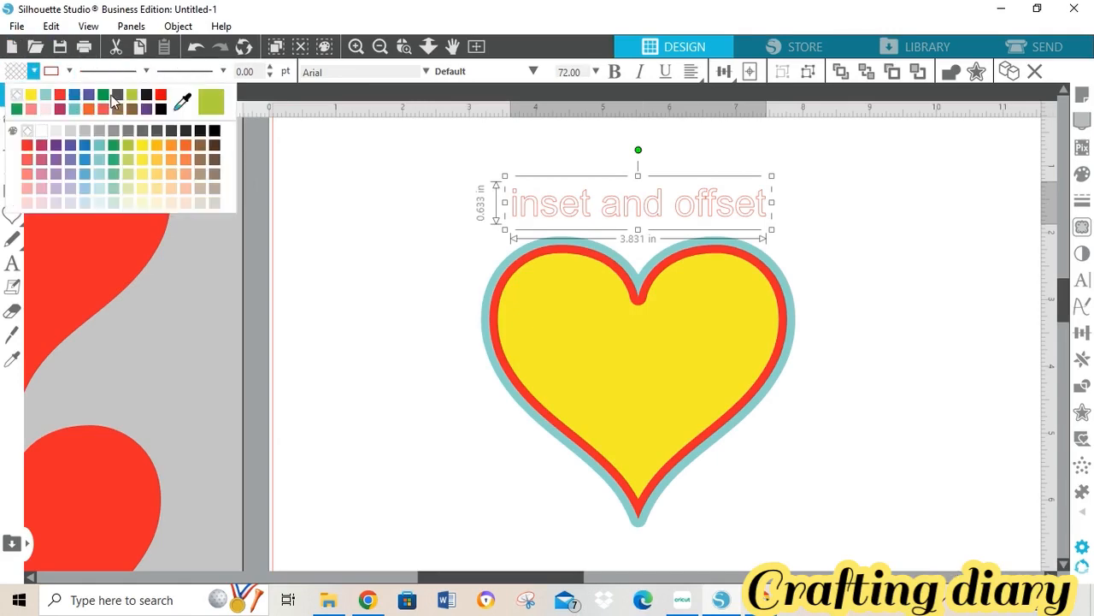
left_click(146, 95)
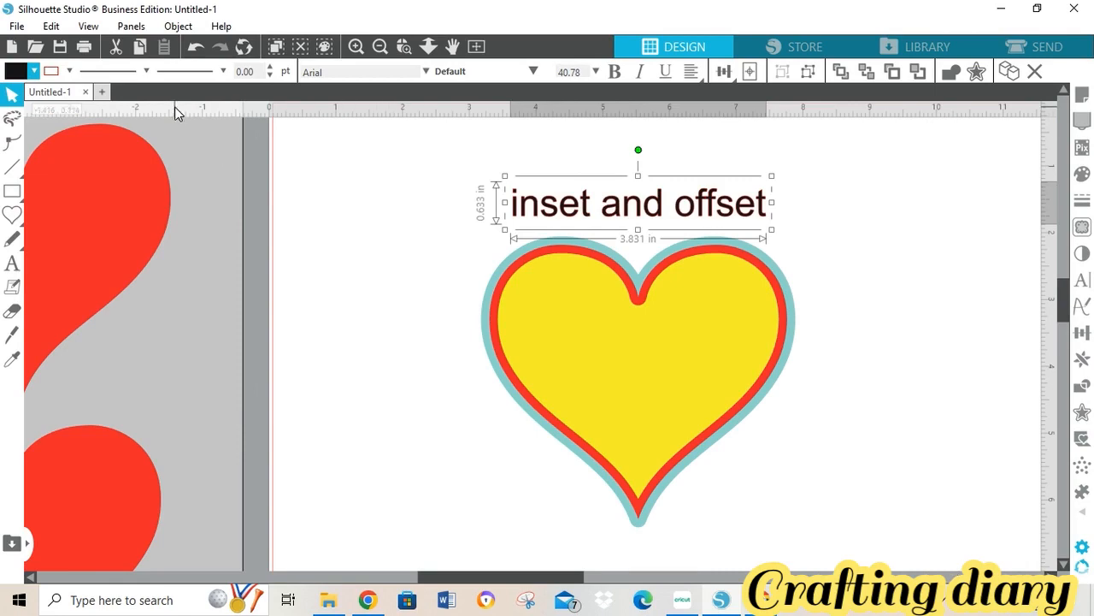
left_click(70, 71)
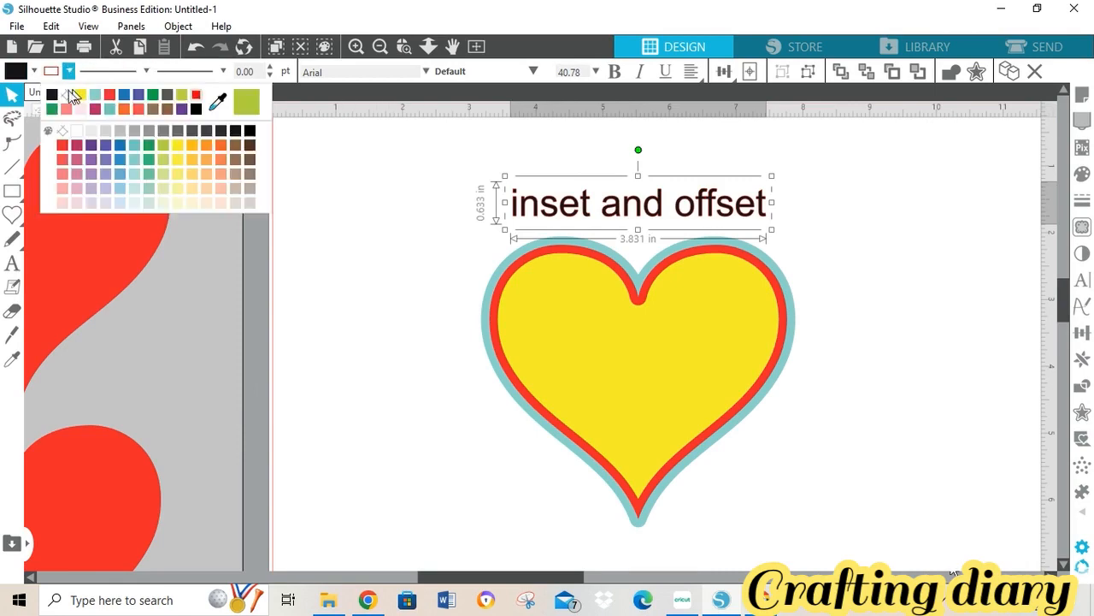
left_click(66, 95)
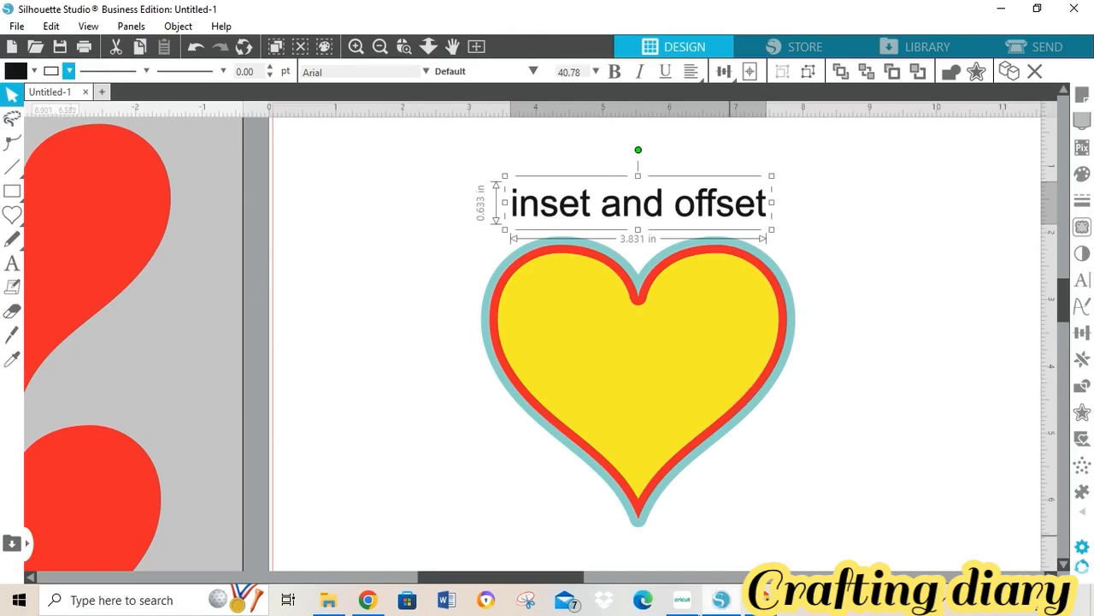
- Move the separate heart to the right and enlarge it to 3.897 x 3.444 in
left_click(682, 601)
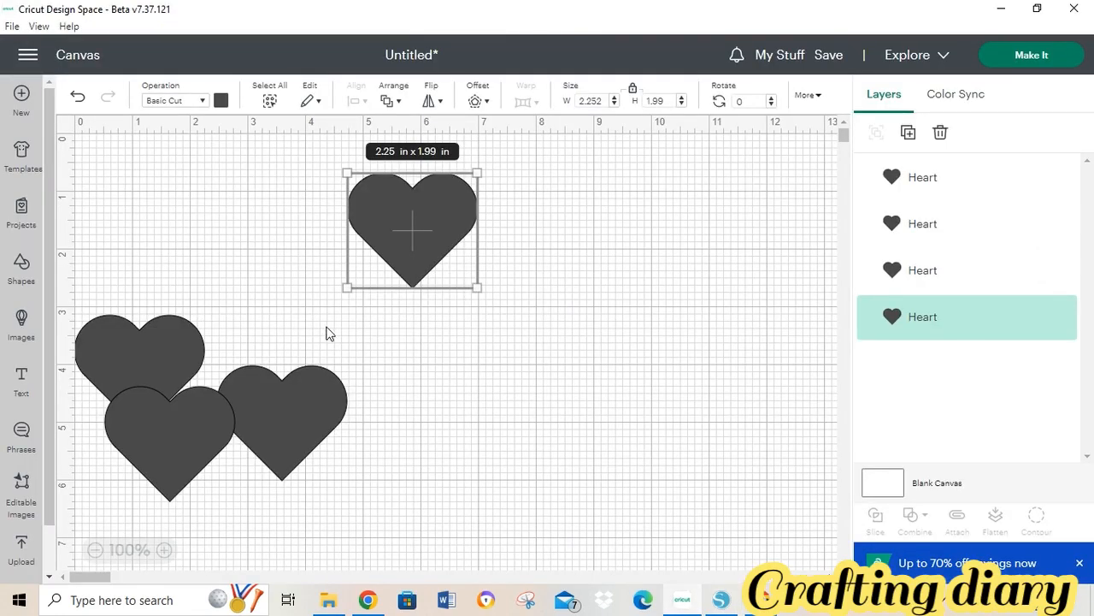
left_click_drag(389, 227, 548, 285)
left_click(481, 214)
left_click_drag(482, 209, 671, 380)
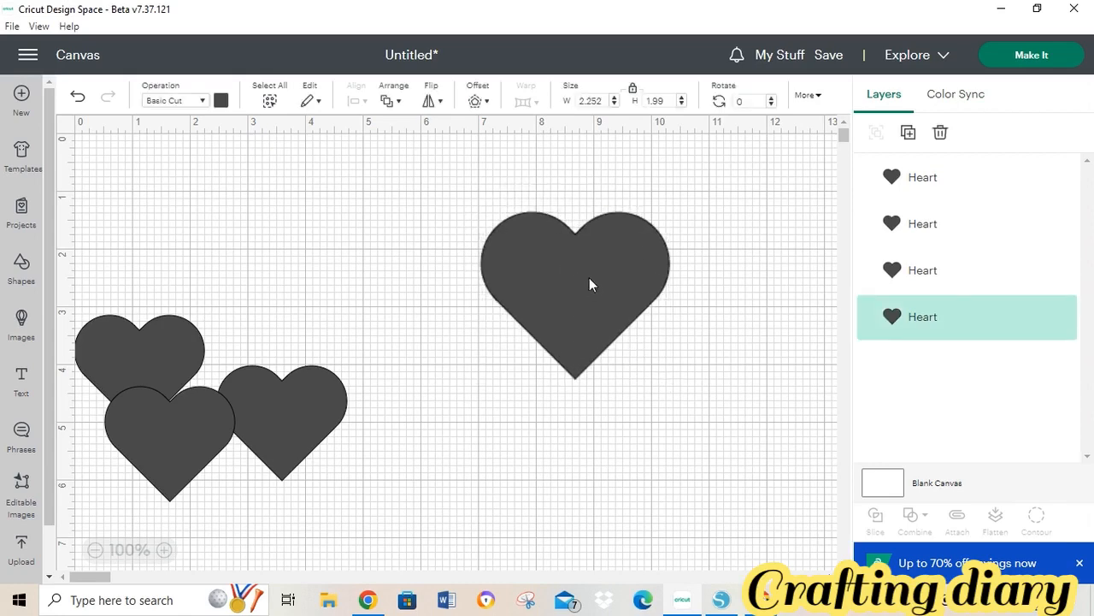
left_click_drag(589, 285, 559, 308)
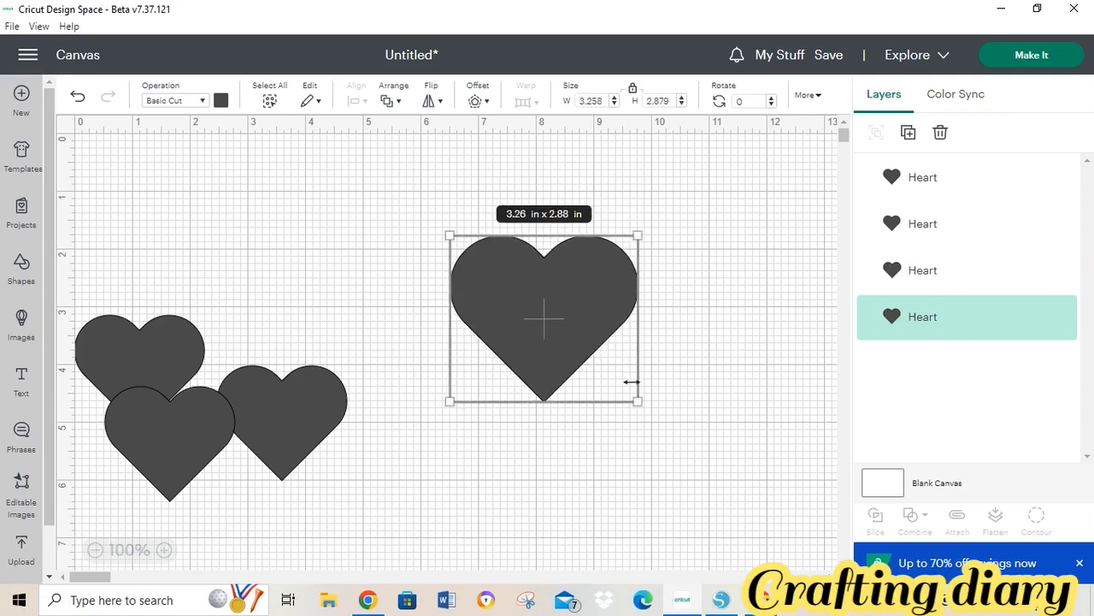
left_click_drag(637, 403, 672, 434)
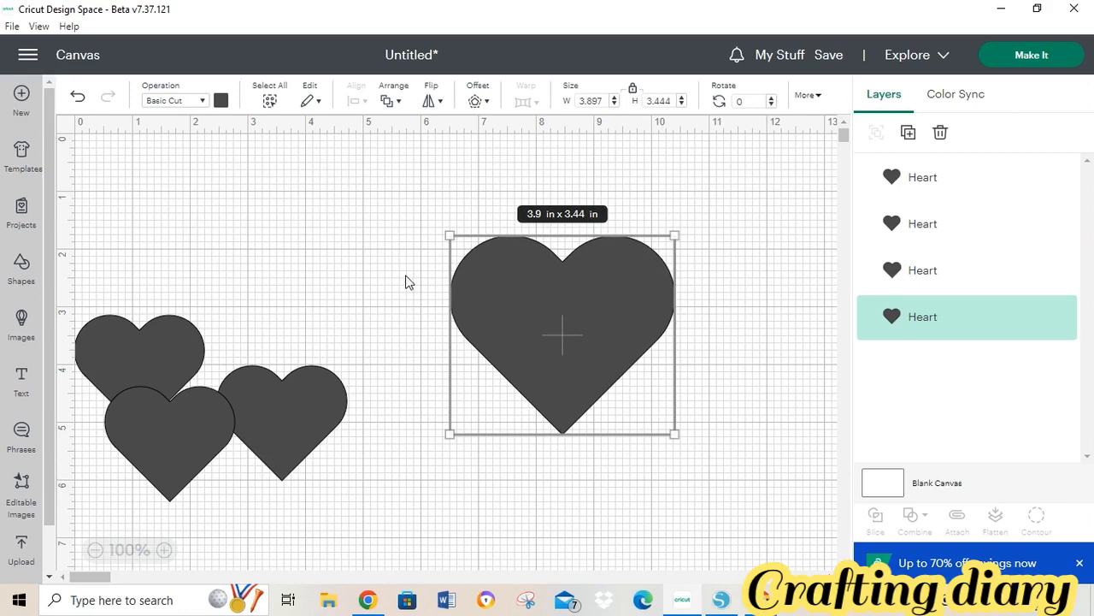
left_click_drag(526, 304, 523, 285)
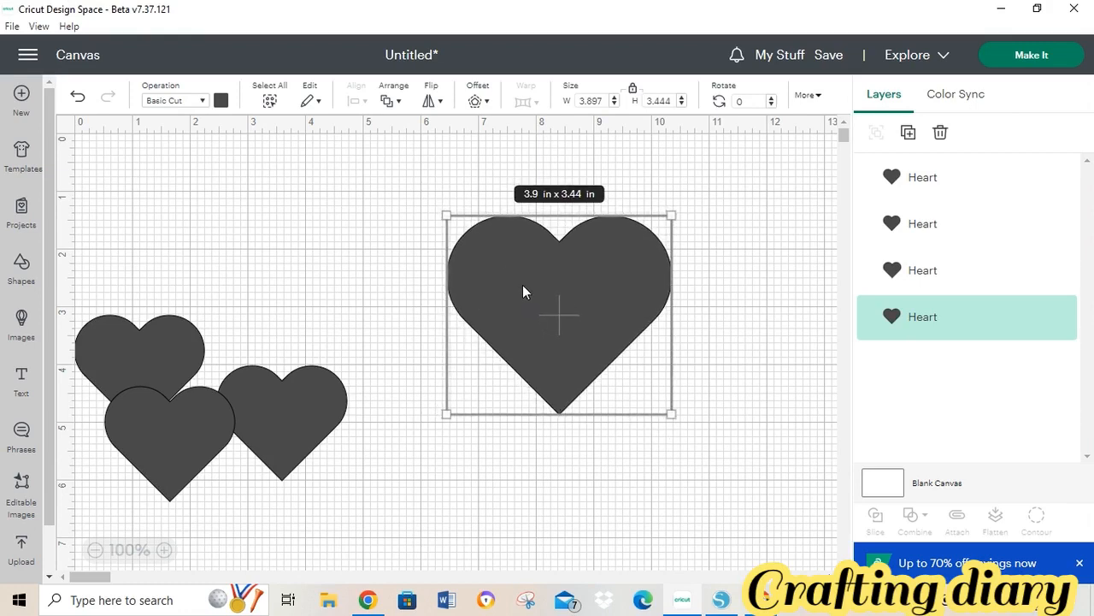
- Offset the large heart into a 4.397 x 3.944 in border coloured light blue
left_click(486, 102)
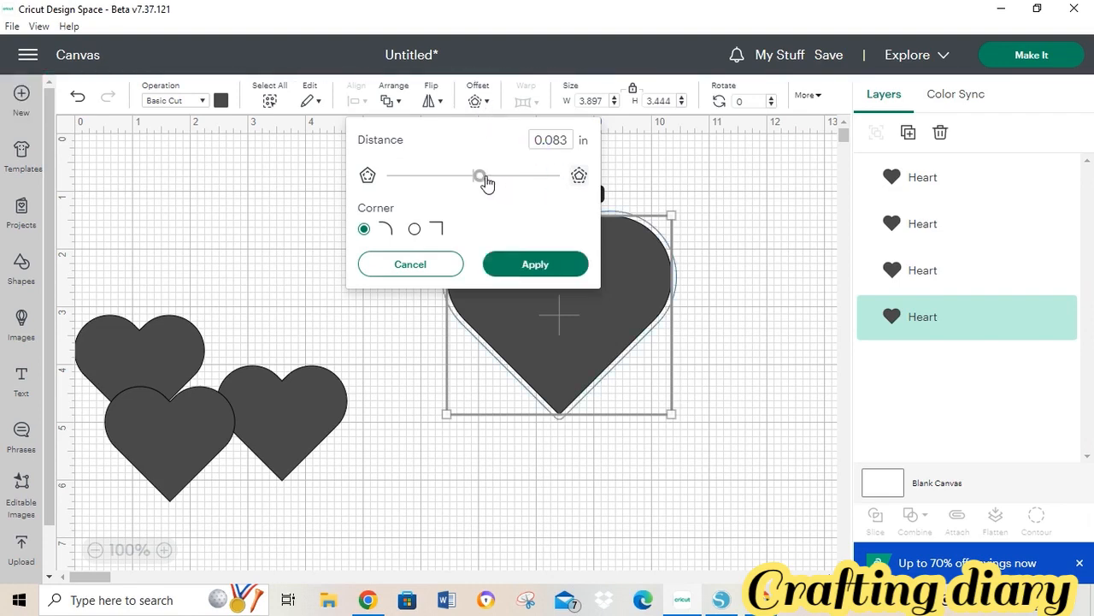
left_click_drag(483, 178, 495, 183)
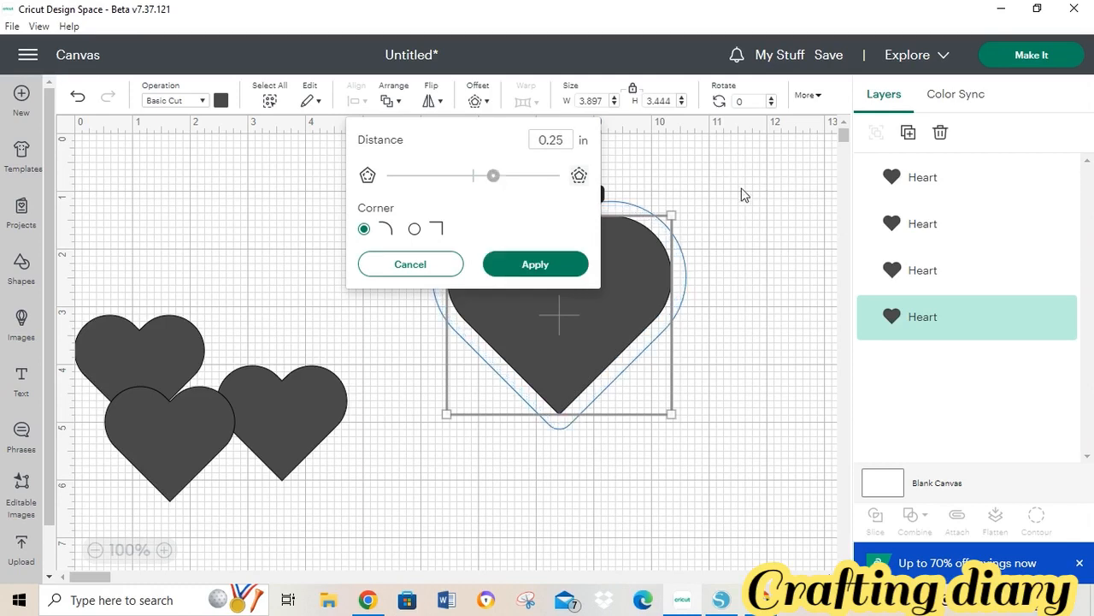
left_click(565, 264)
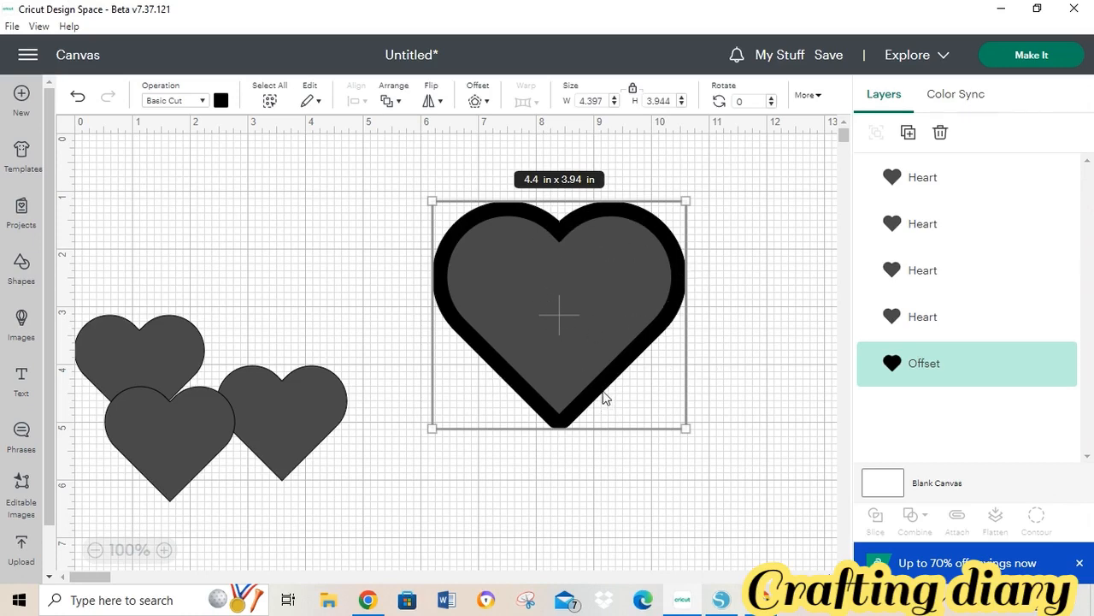
left_click(221, 101)
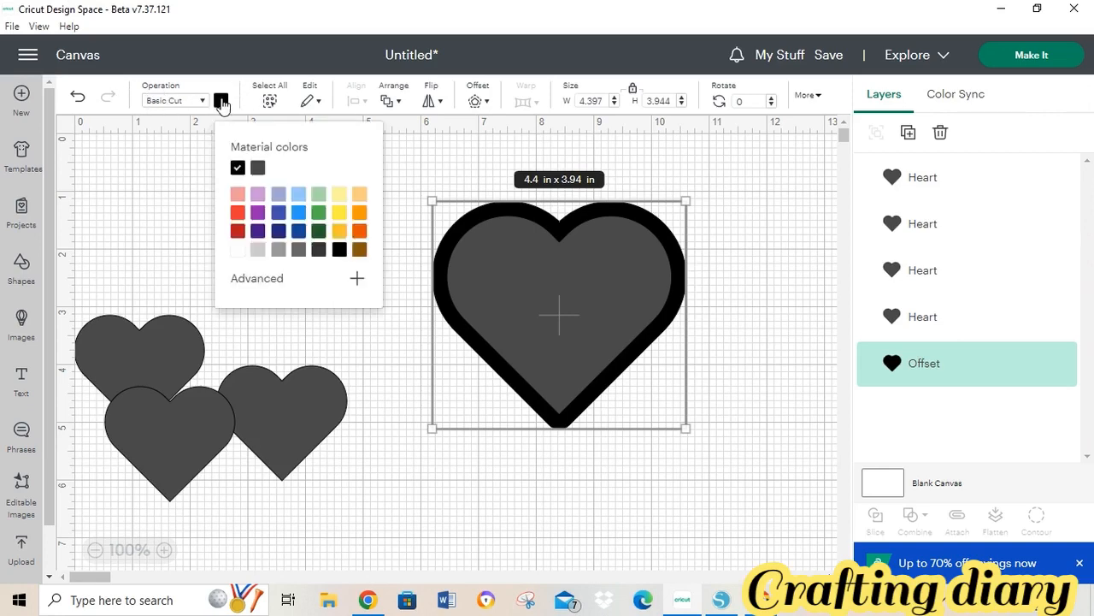
left_click(300, 194)
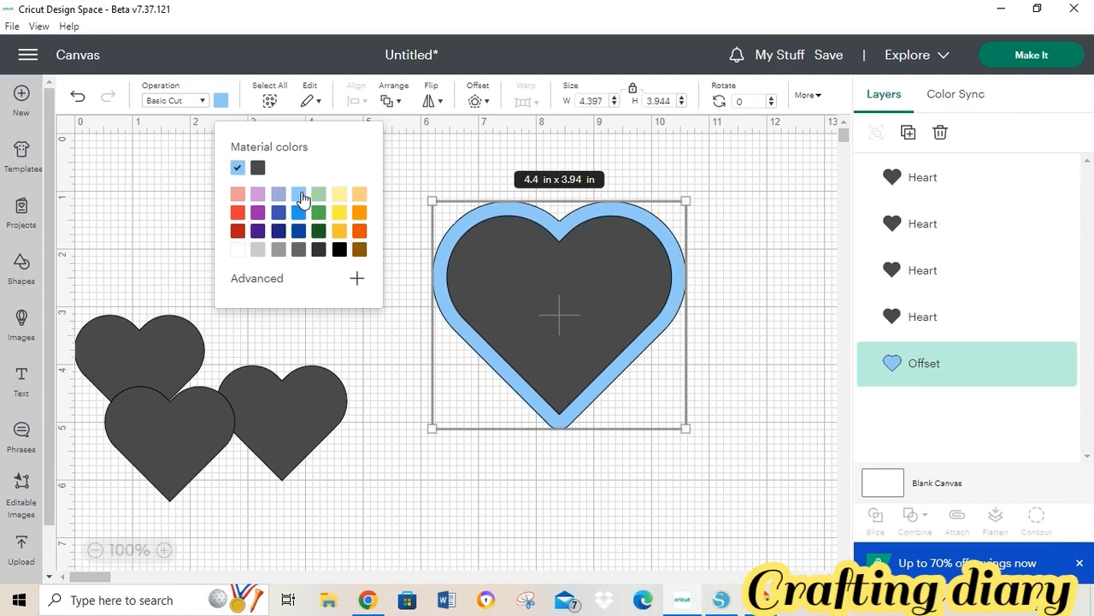
left_click(761, 246)
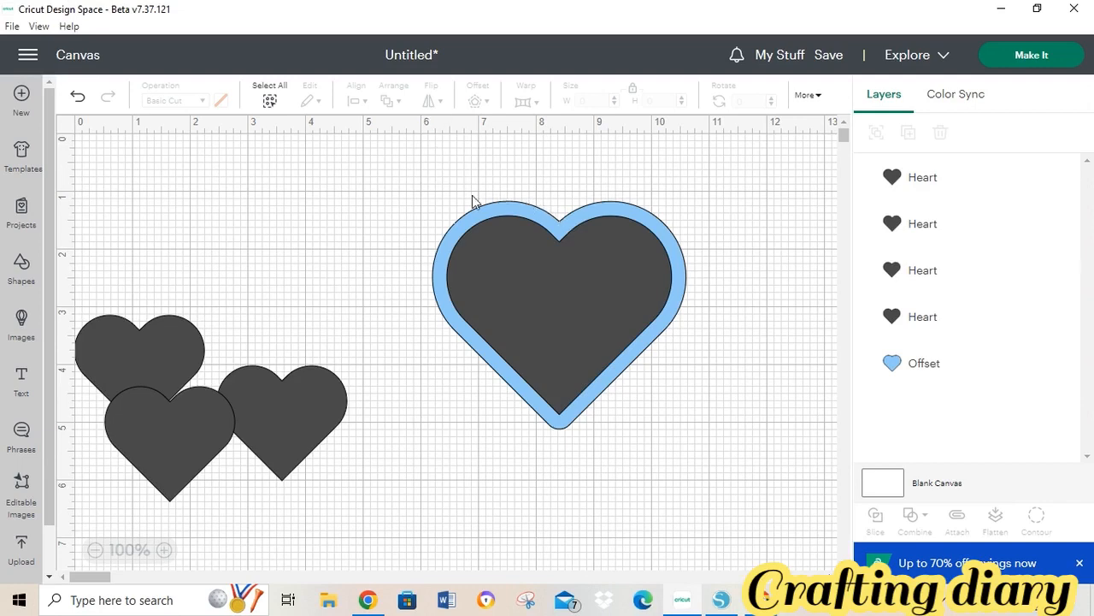
- Offset the inner dark heart by -0.25 in, adding a 3.397 x 2.84 in inset layer
left_click(536, 306)
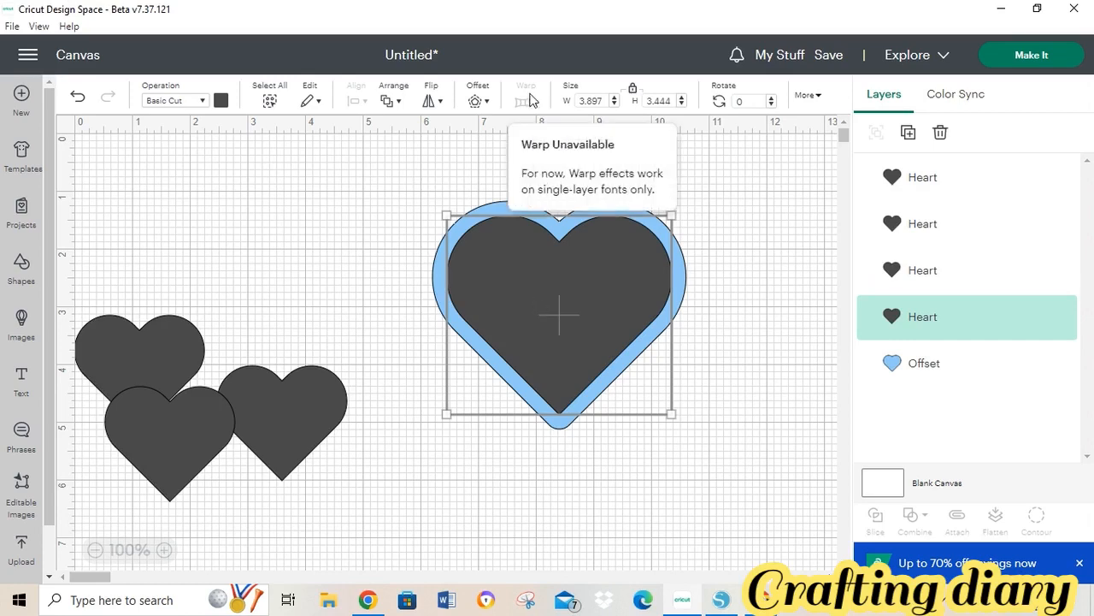
left_click(480, 102)
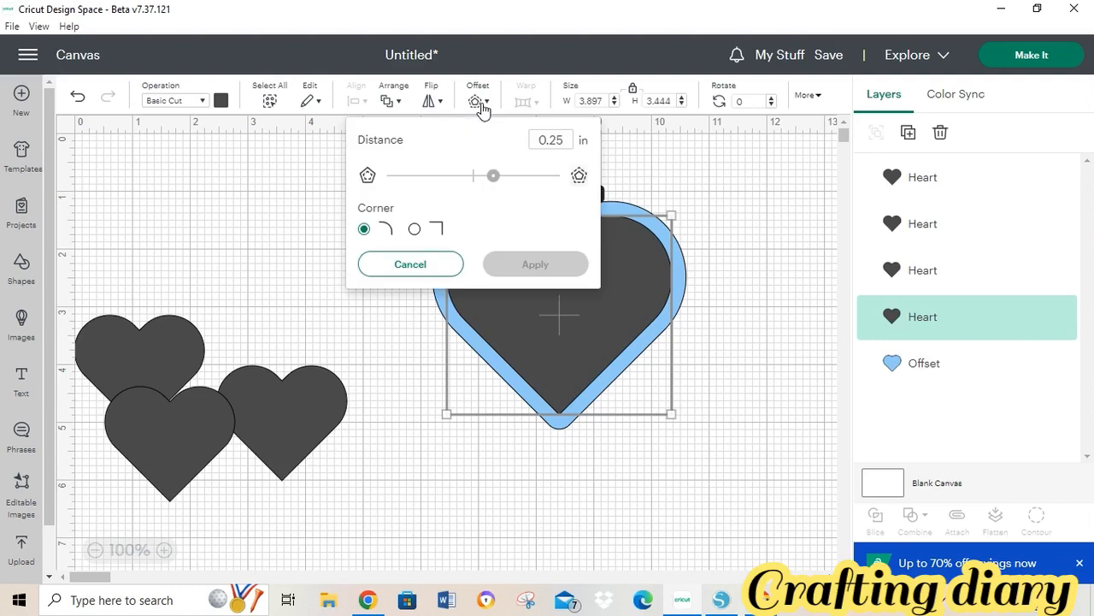
left_click(493, 177)
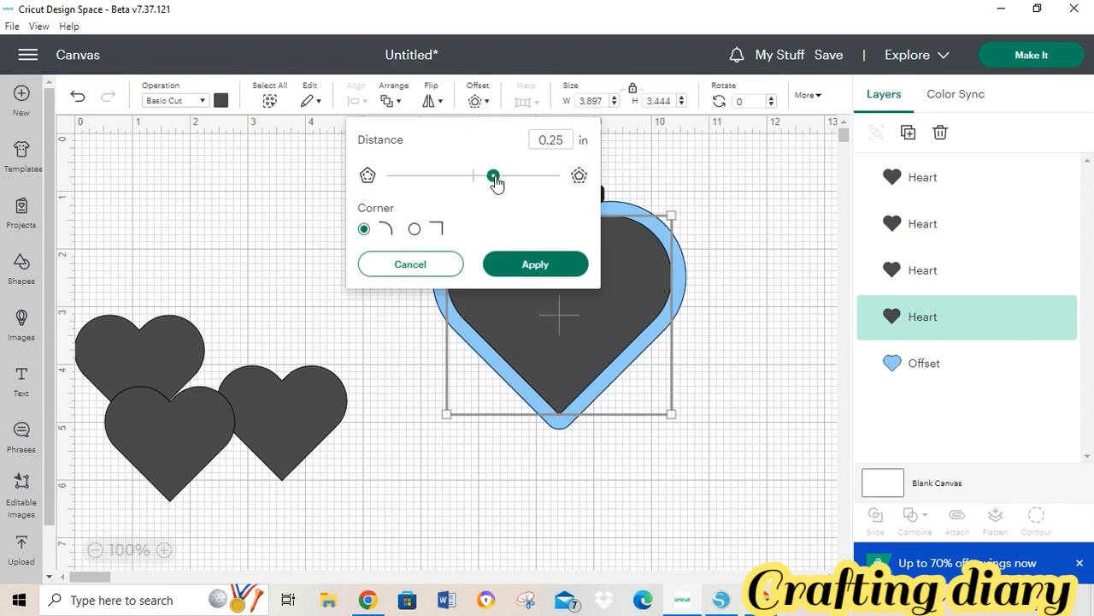
left_click_drag(494, 182, 452, 180)
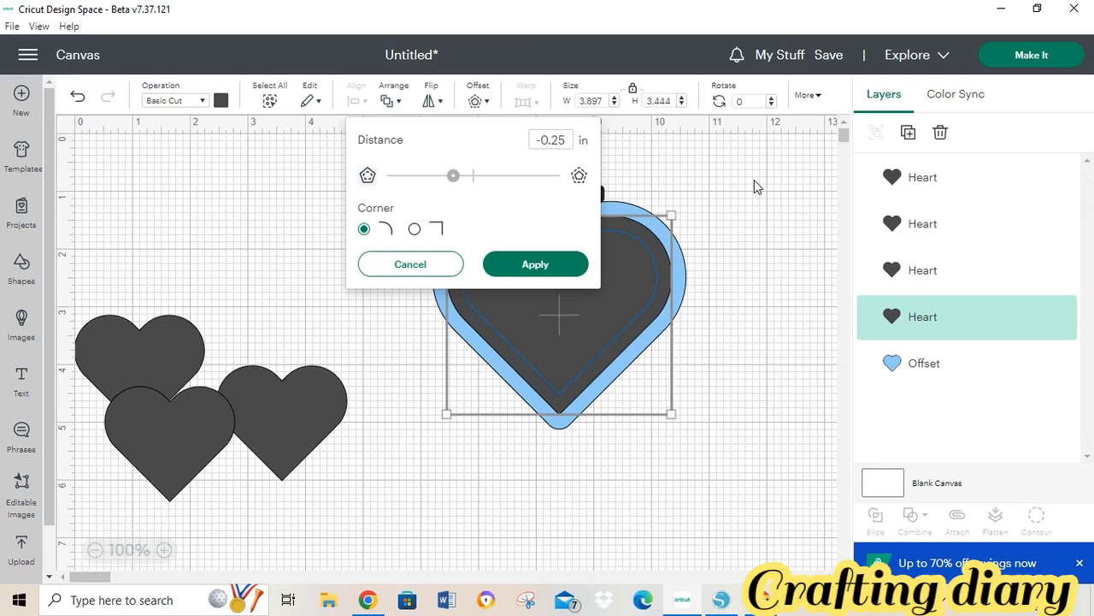
left_click(527, 267)
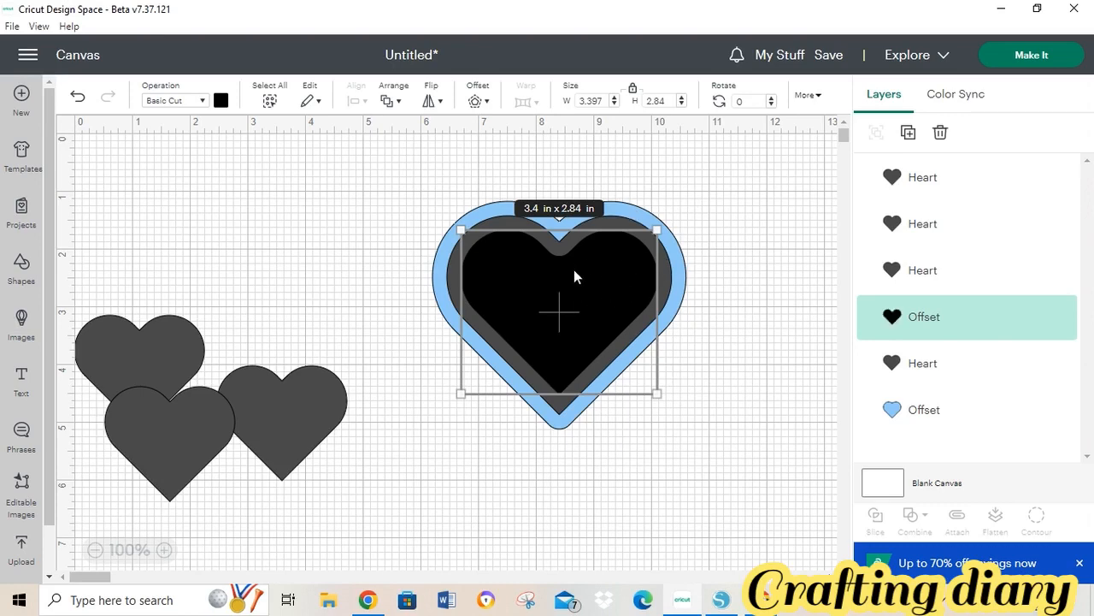
- Colour the inset heart red
left_click(221, 101)
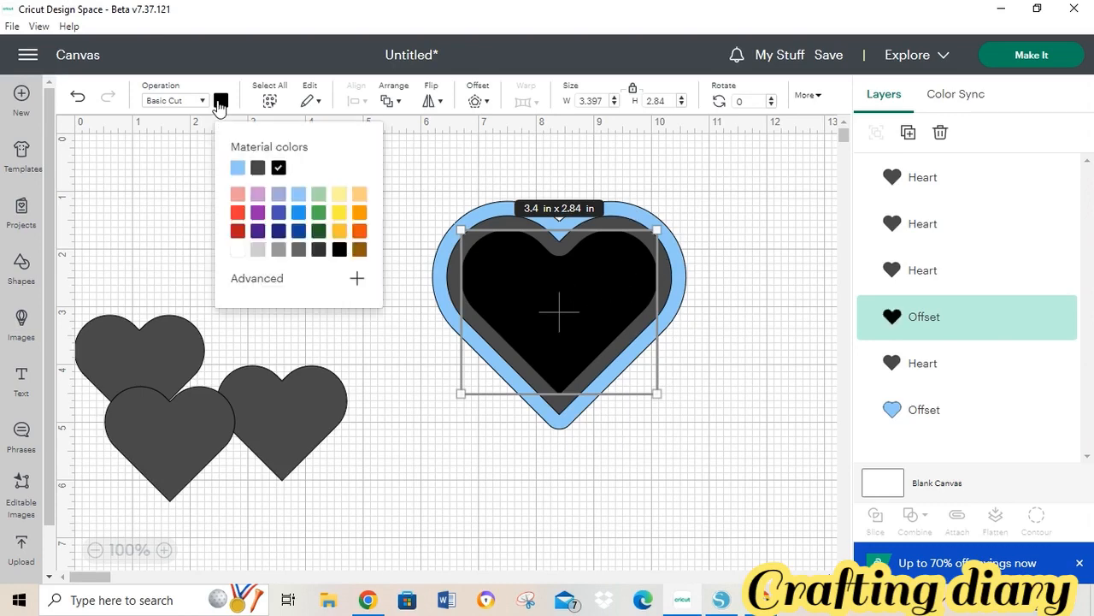
left_click(234, 214)
left_click(725, 322)
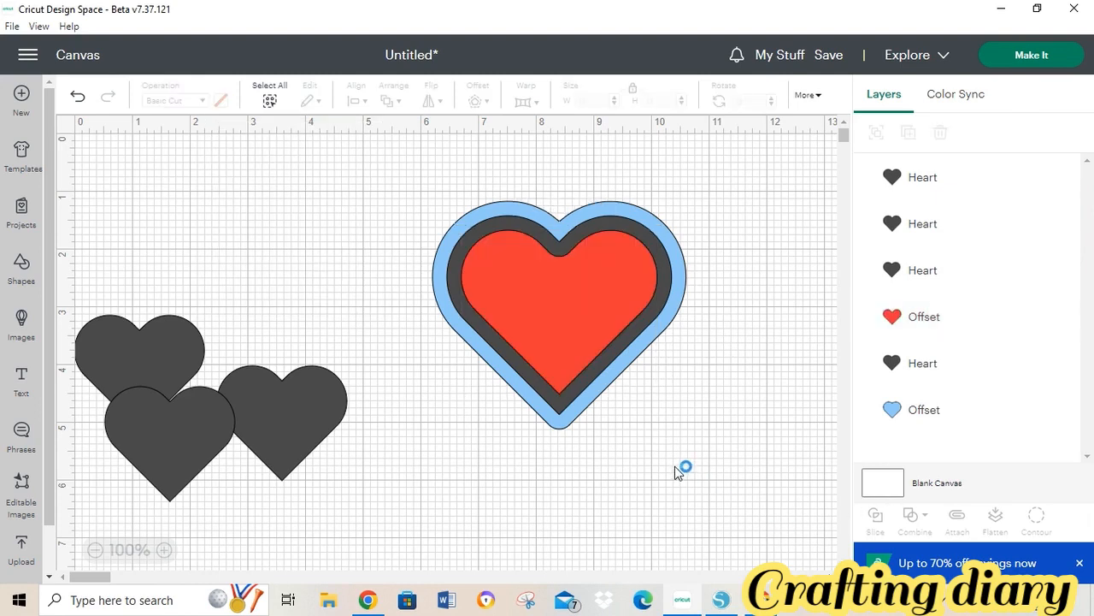
- Group the three layered hearts together and add a new text object
left_click_drag(393, 177, 716, 397)
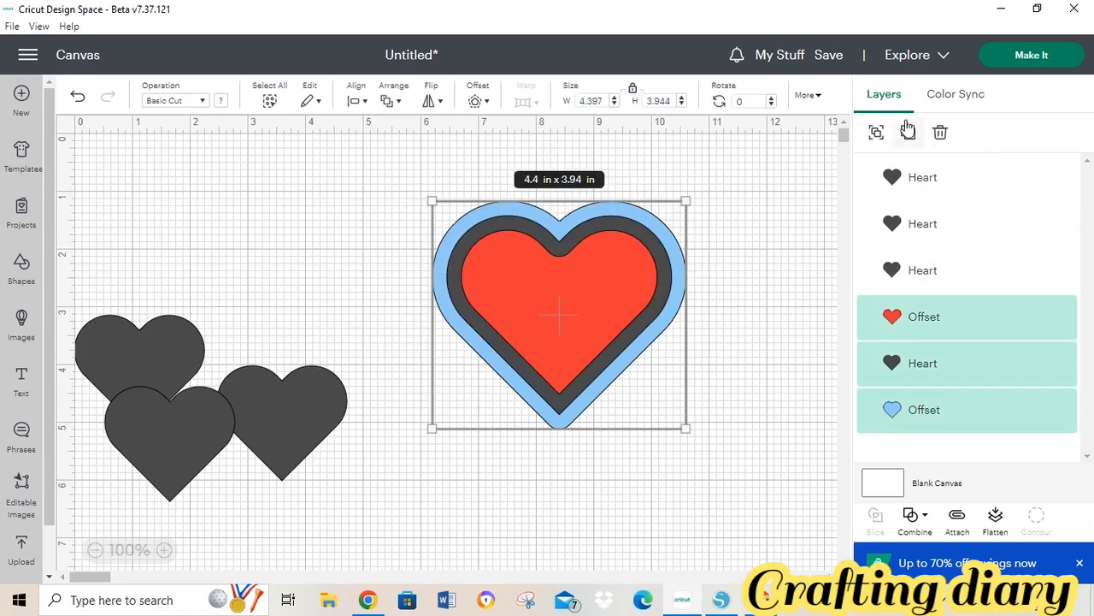
left_click(875, 132)
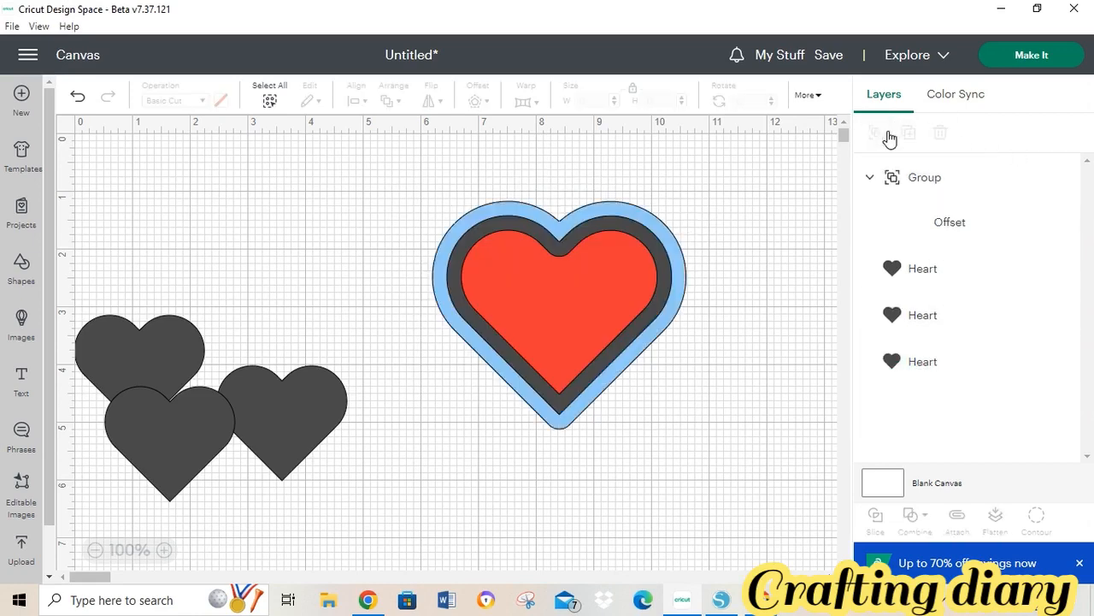
left_click(758, 306)
left_click(23, 369)
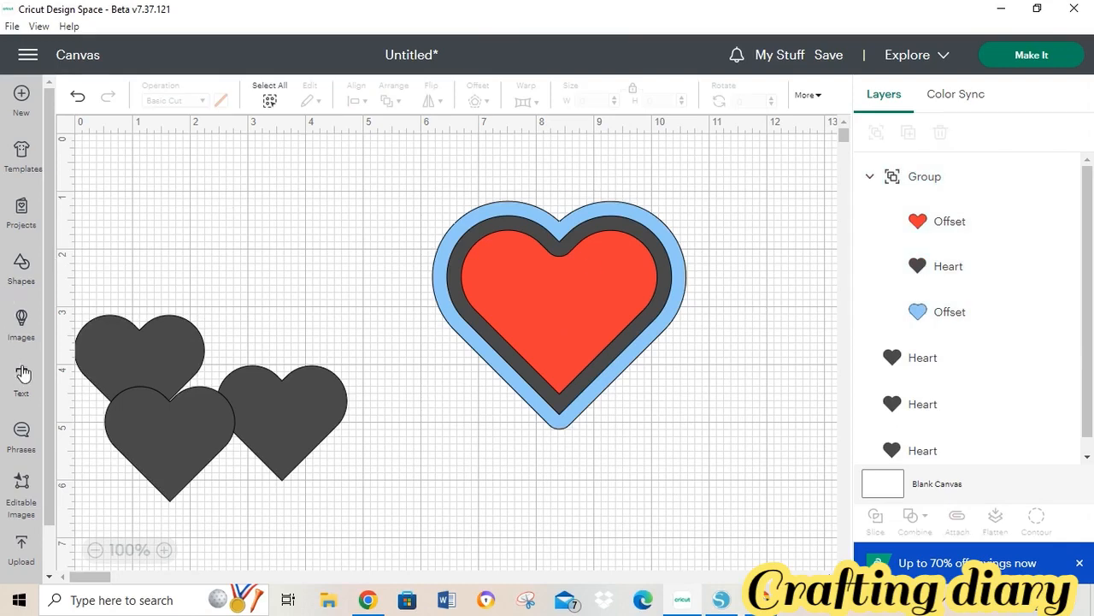
- Finish the 'inset and offset' label above the heart and switch to Silhouette Studio
left_click(466, 299)
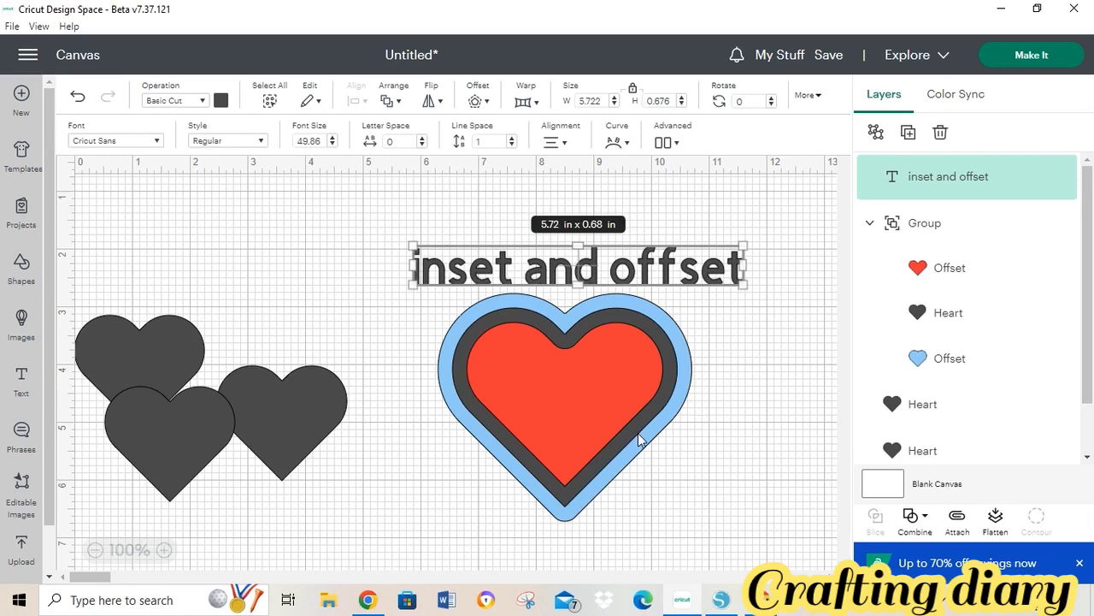
left_click(721, 599)
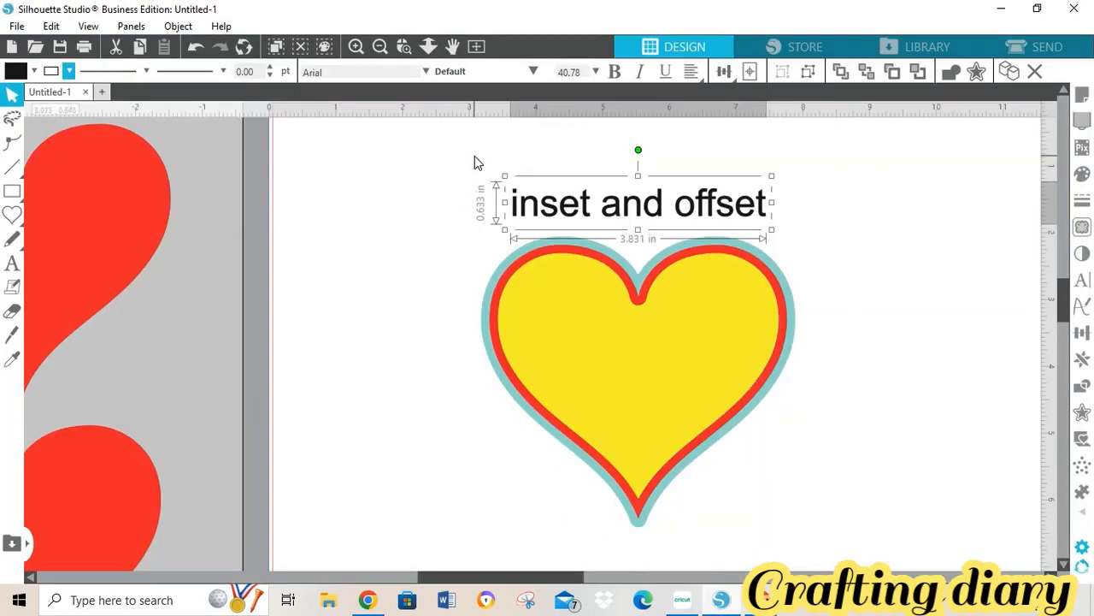
- Move the labelled inset-and-offset heart off the mat to the right
left_click_drag(475, 155, 631, 295)
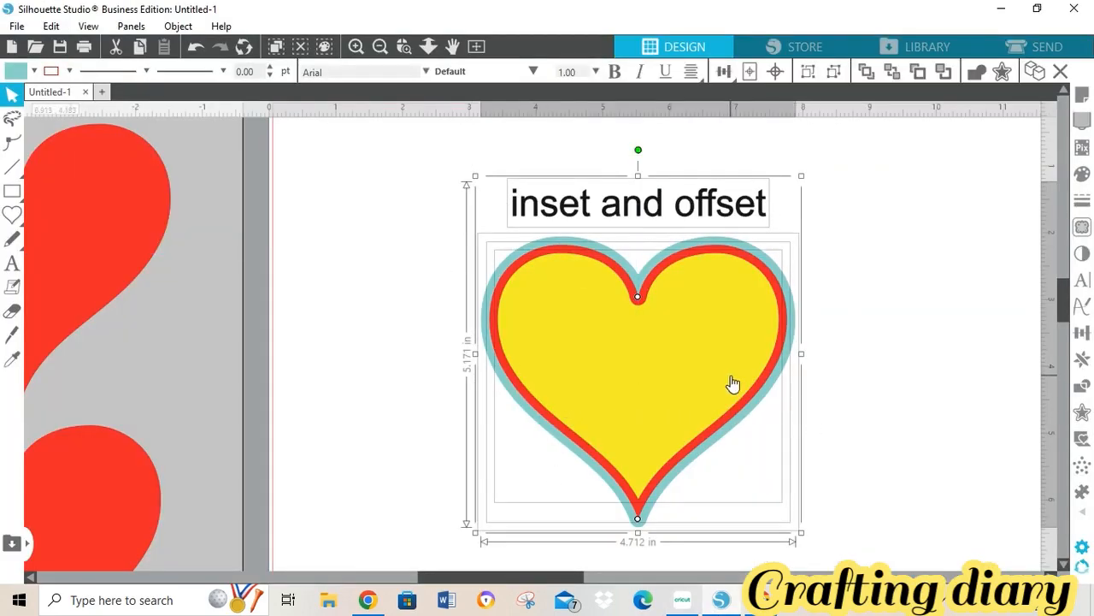
left_click_drag(730, 384, 970, 357)
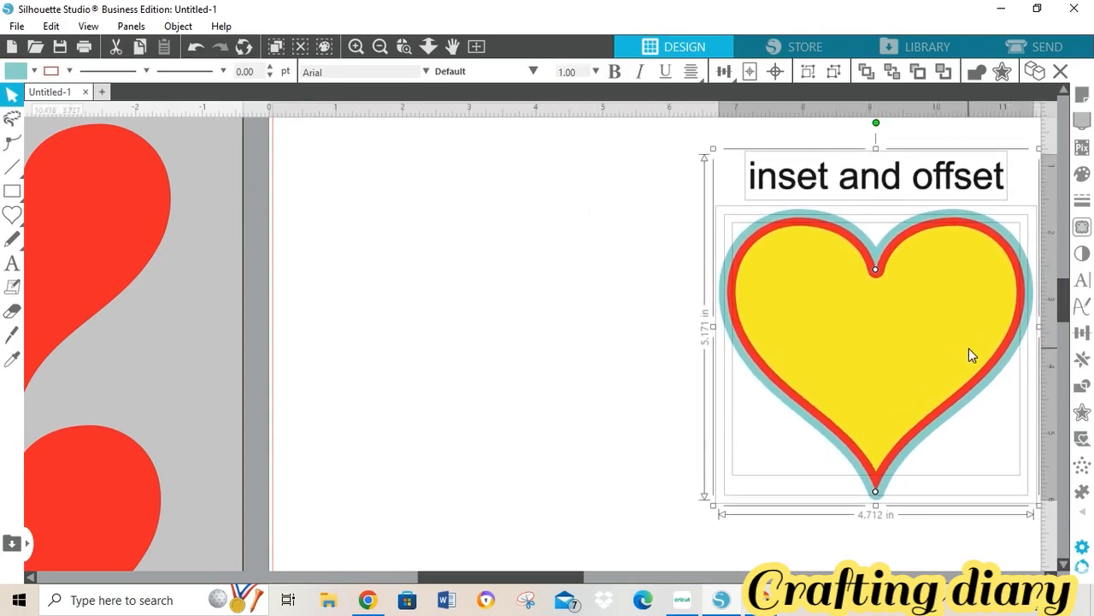
left_click(384, 49)
left_click(384, 49)
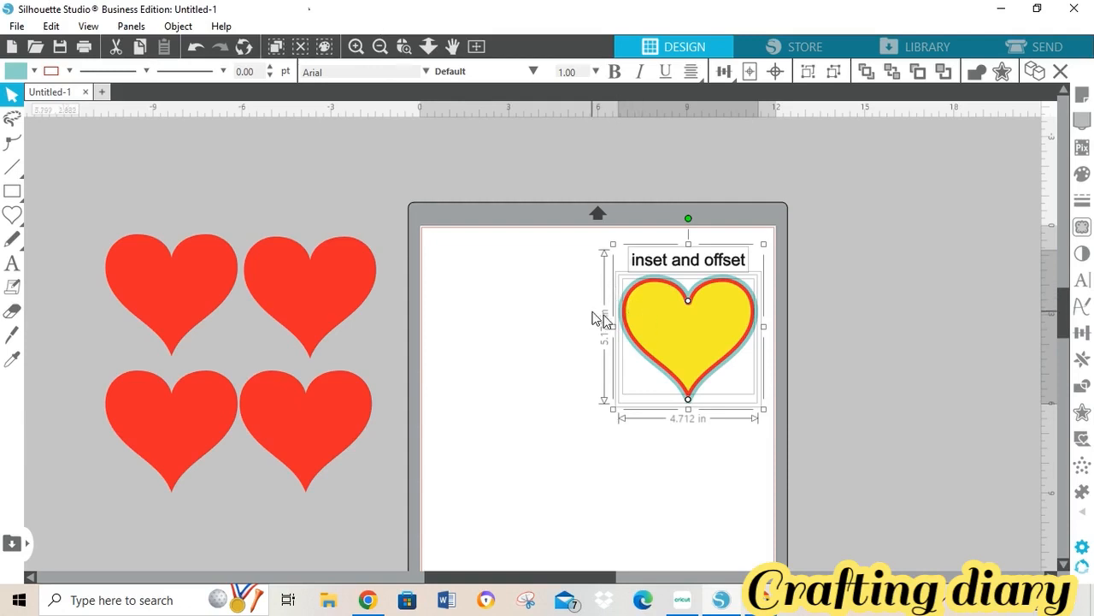
left_click_drag(650, 333, 877, 286)
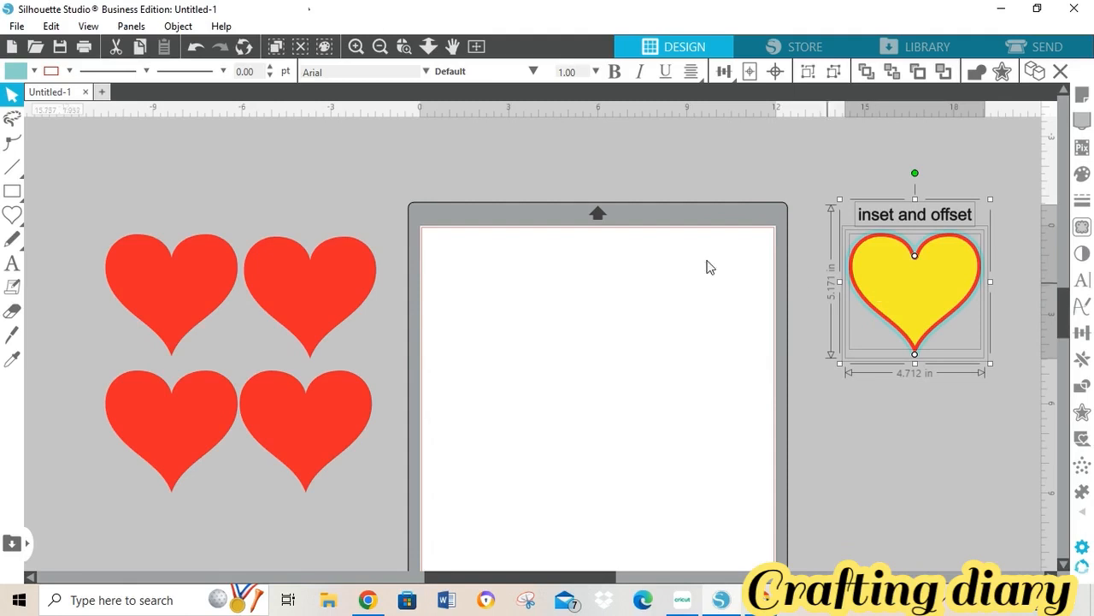
- Place two red hearts overlapping side by side near the top of the mat
left_click(316, 298)
left_click_drag(317, 298, 501, 325)
left_click(385, 299)
left_click_drag(196, 281, 607, 304)
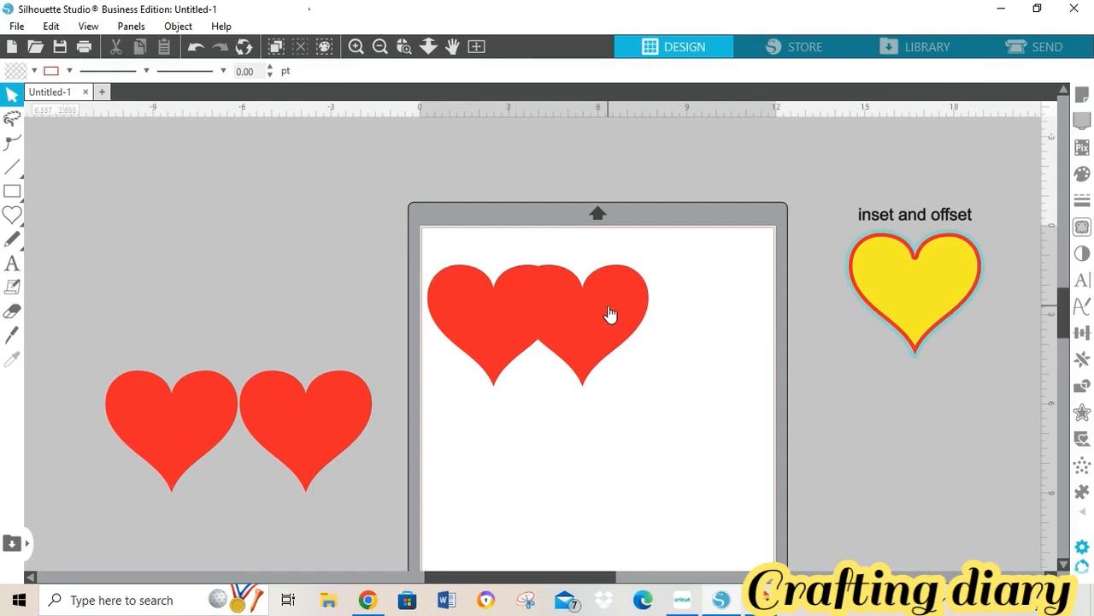
- Fill the left heart black, overlap the red heart onto it, and show the Modify options
left_click(33, 70)
left_click(18, 97)
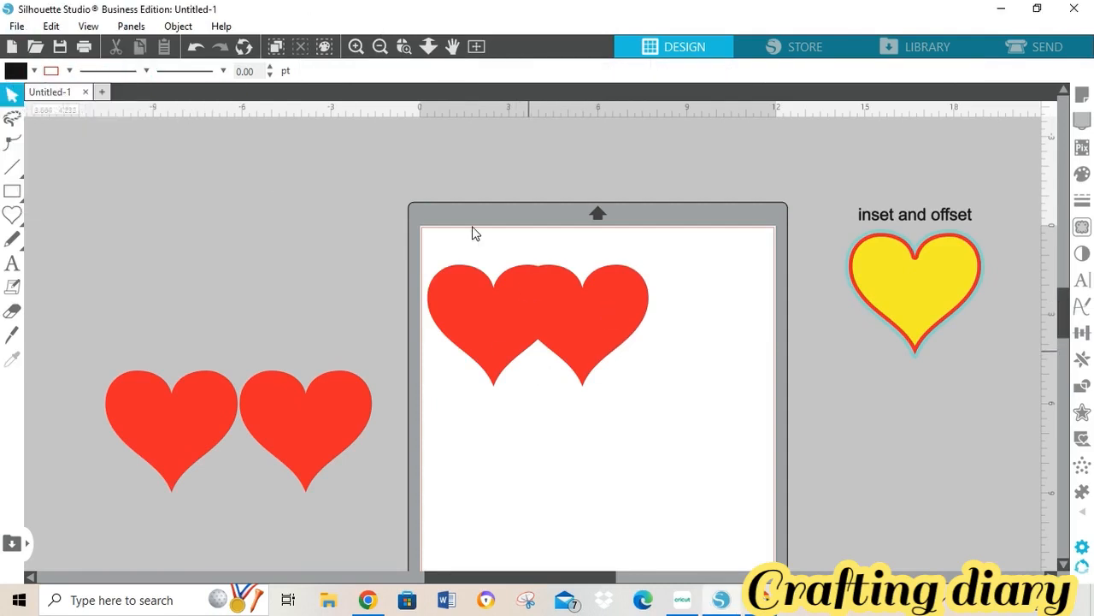
left_click(499, 295)
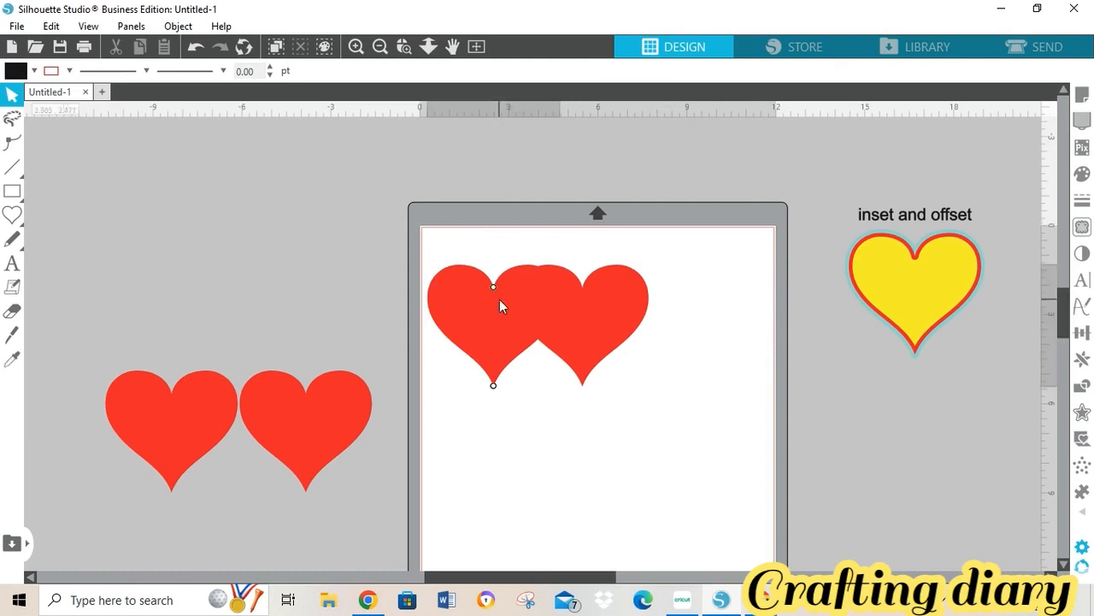
left_click(33, 71)
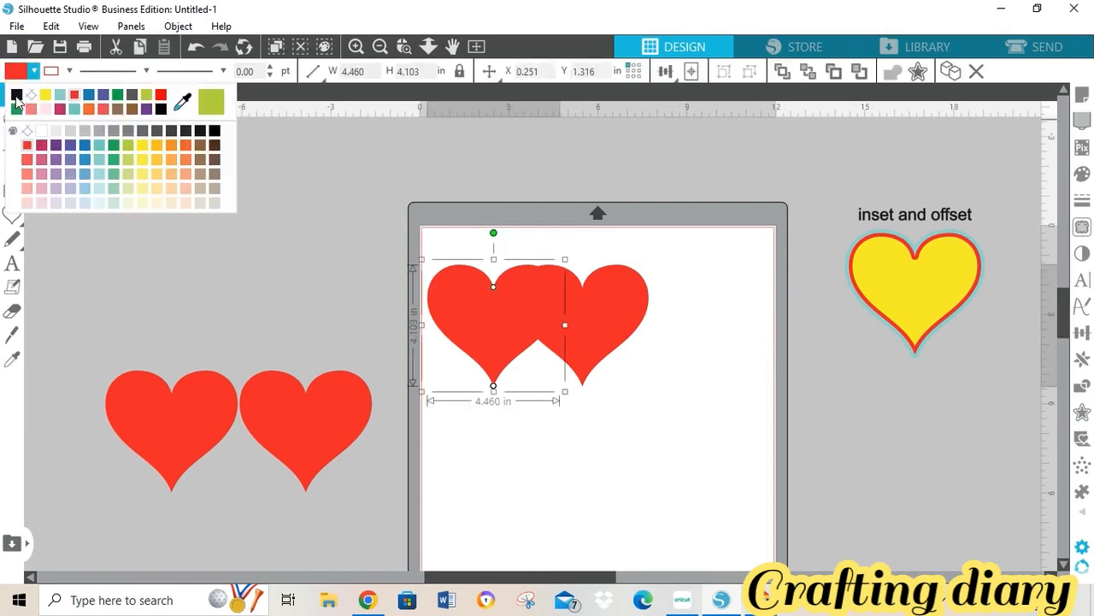
left_click(16, 96)
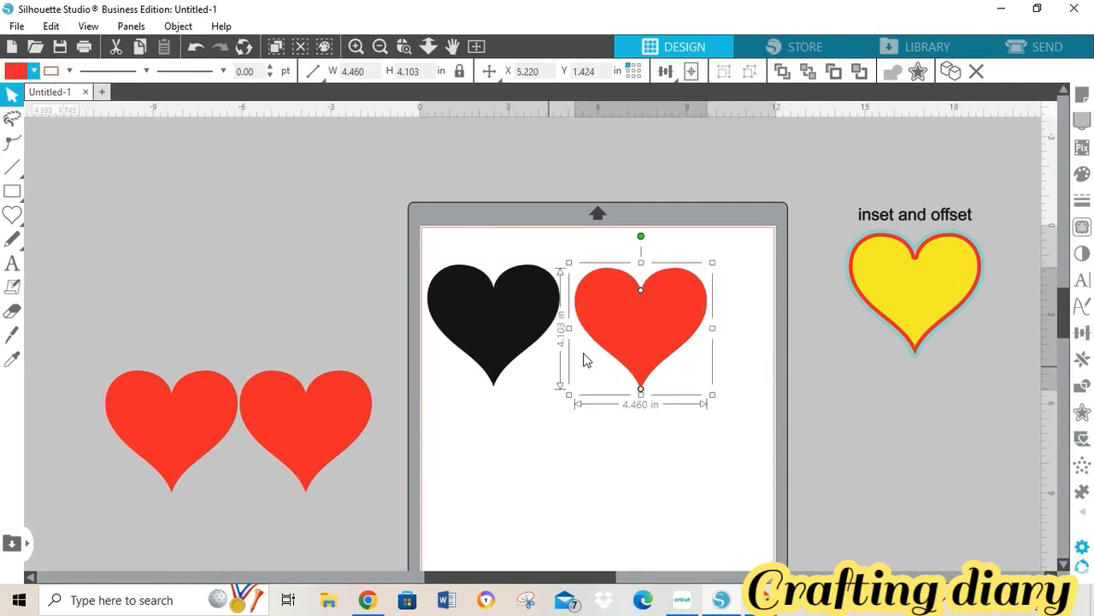
left_click_drag(609, 348, 576, 344)
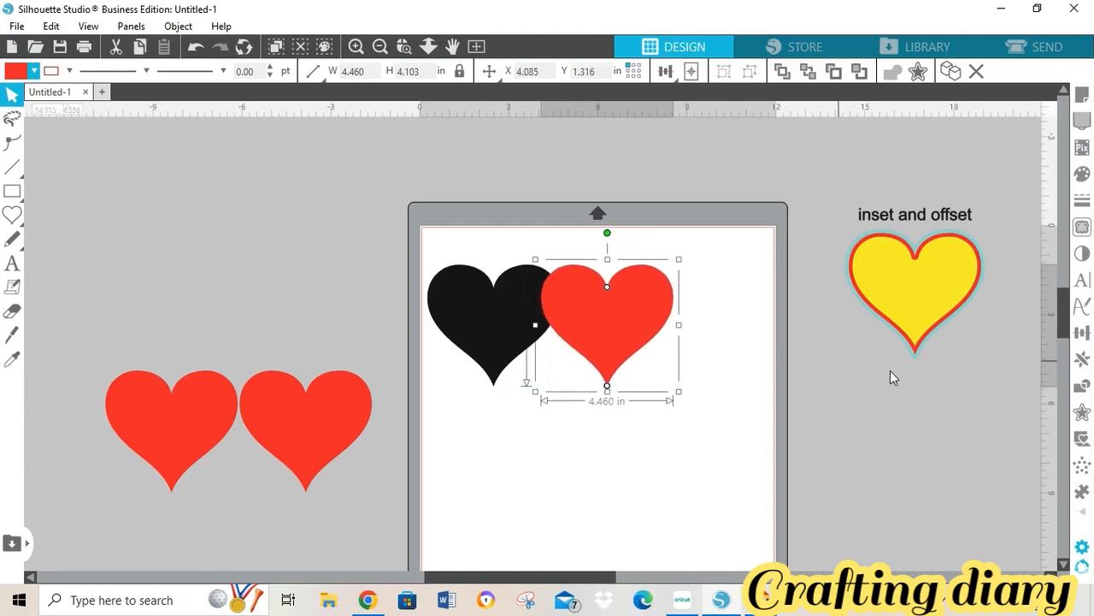
left_click(1083, 388)
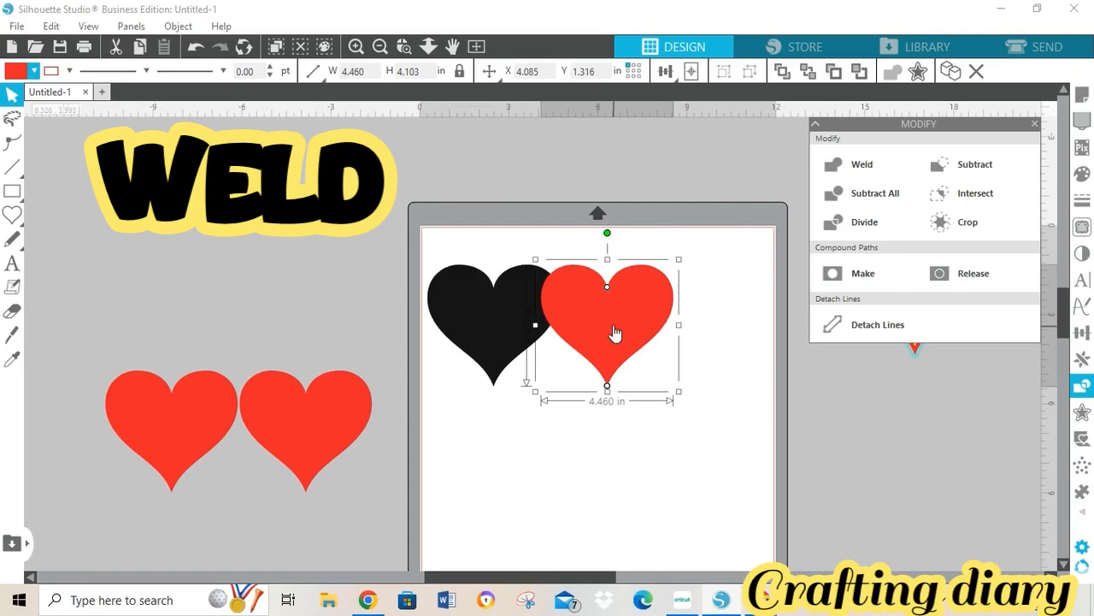
- Adjust the overlap, then weld the two hearts into one black double heart
left_click_drag(613, 337, 591, 331)
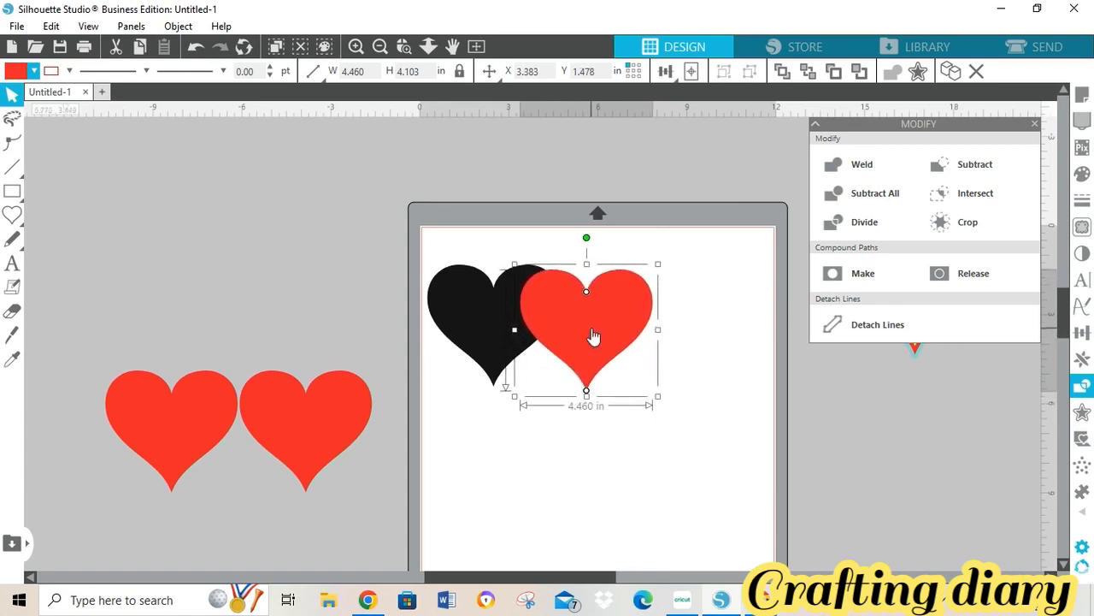
left_click(420, 214)
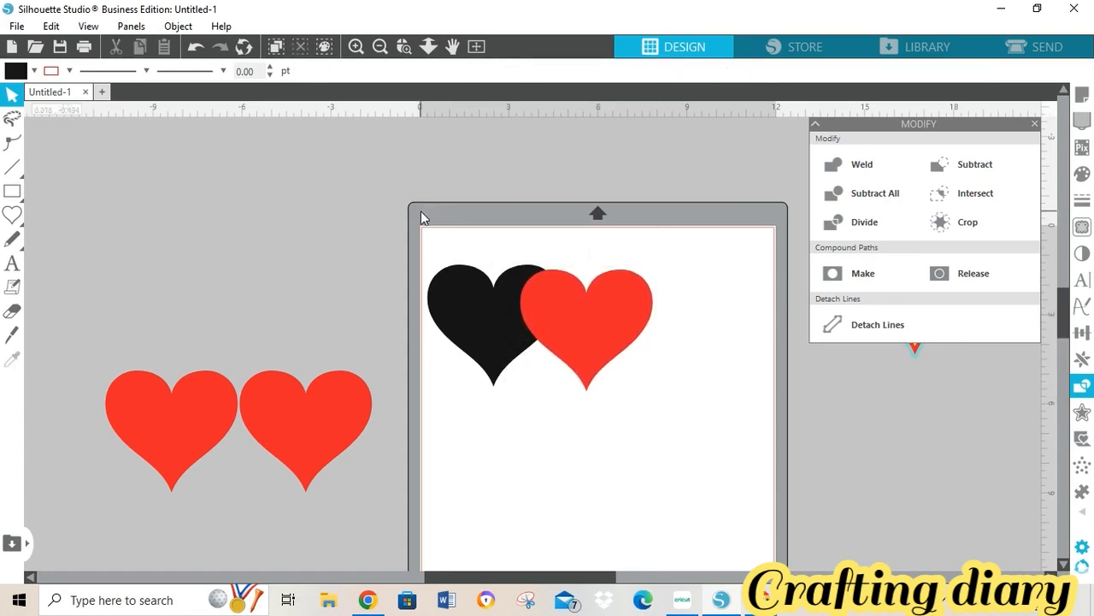
left_click_drag(420, 217, 636, 349)
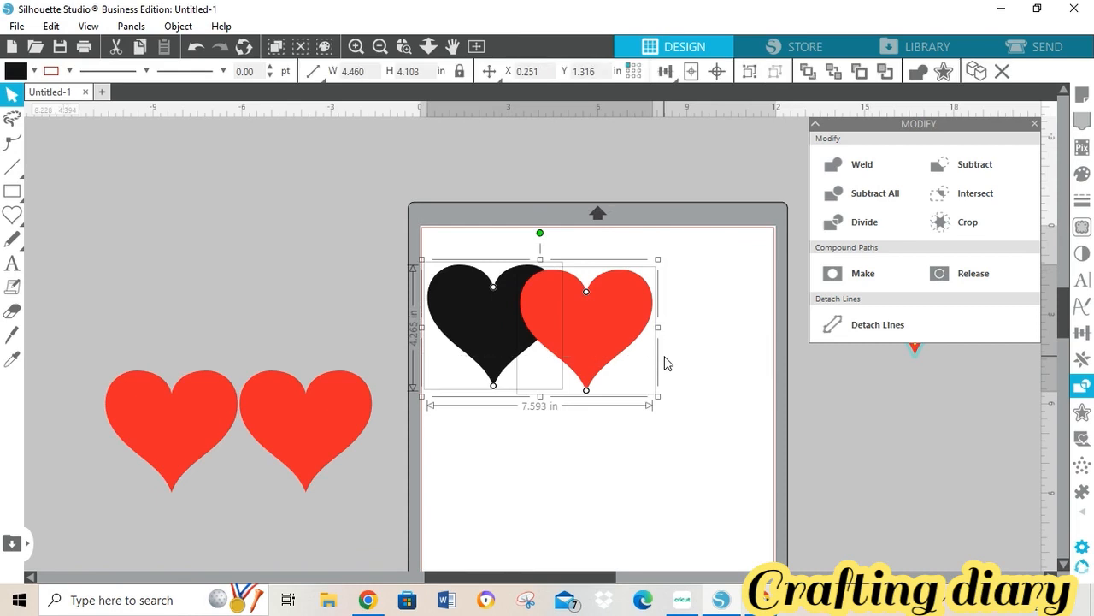
left_click(861, 166)
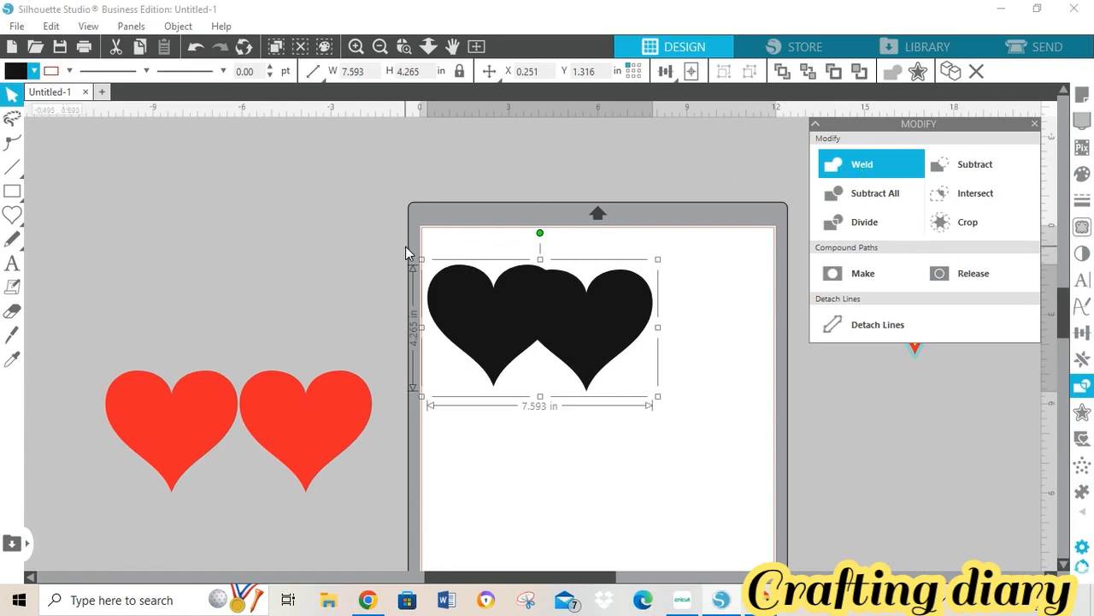
- Move the 7.593 x 4.265 in double heart toward the centre of the mat
left_click(634, 481)
mouse_move(587, 297)
left_mouse_down()
mouse_move(679, 287)
mouse_move(679, 265)
mouse_move(599, 273)
mouse_move(603, 312)
mouse_move(603, 290)
left_mouse_up()
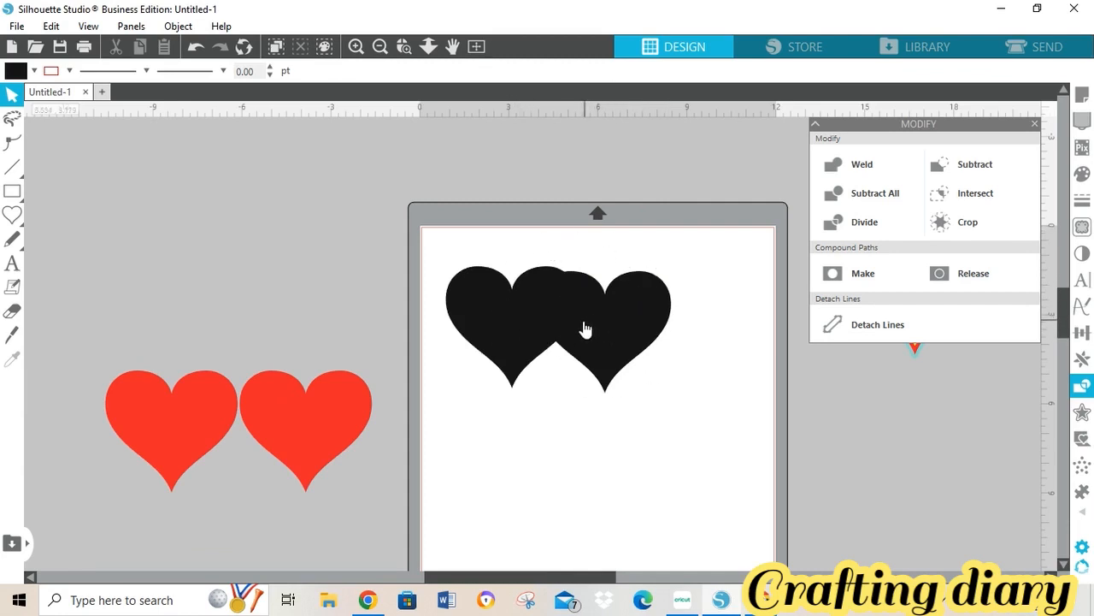
mouse_move(581, 325)
left_mouse_down()
mouse_move(645, 342)
mouse_move(588, 328)
mouse_move(634, 303)
mouse_move(628, 336)
mouse_move(621, 326)
left_mouse_up()
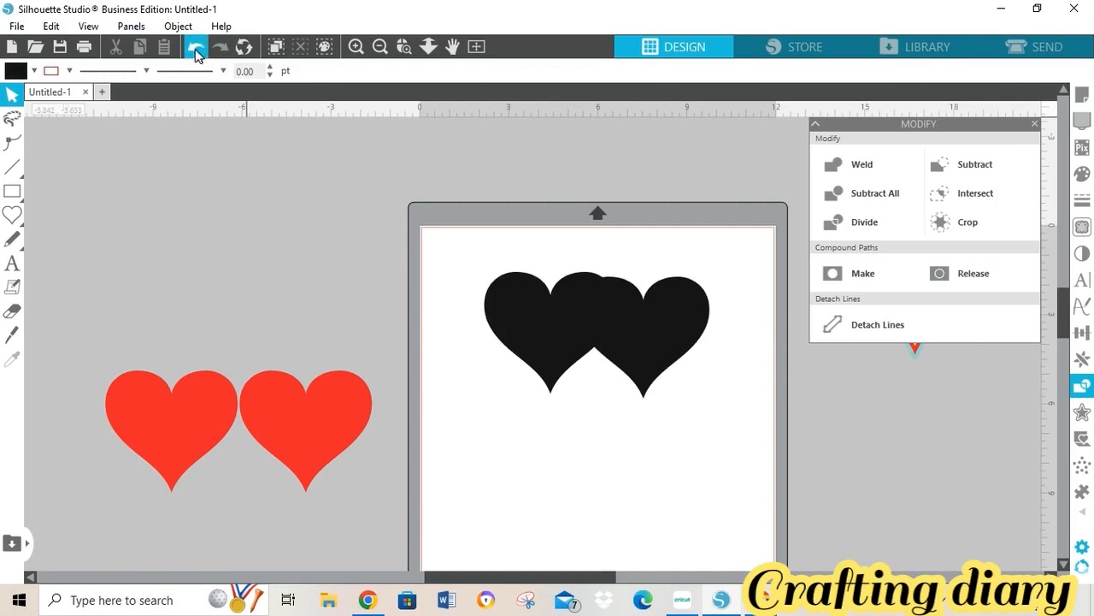
left_click(544, 315)
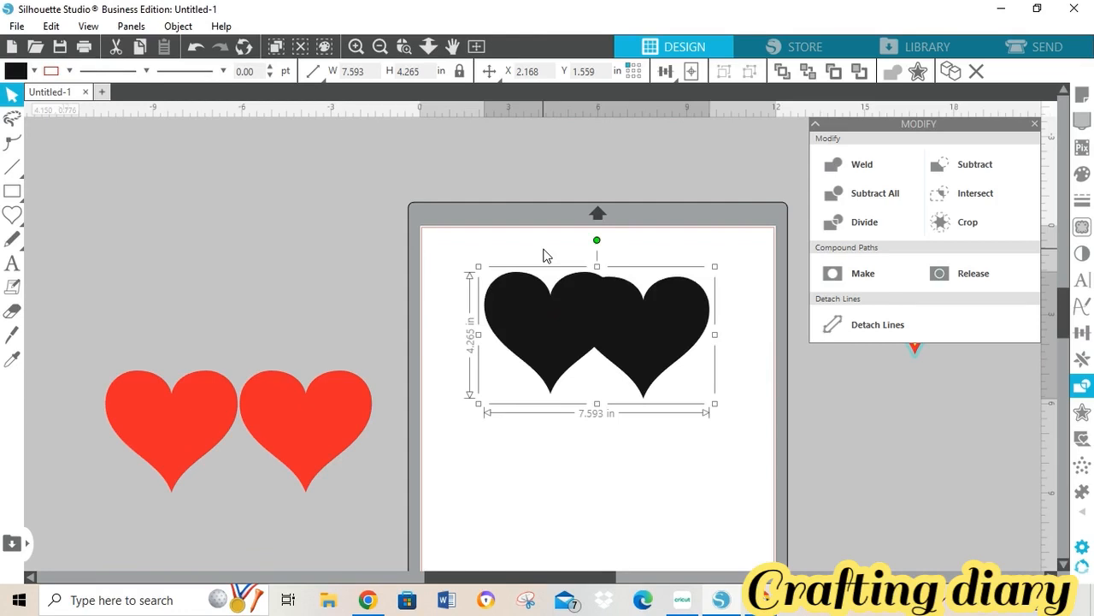
- Add a 'weld' text label just above the black double heart
left_click(12, 272)
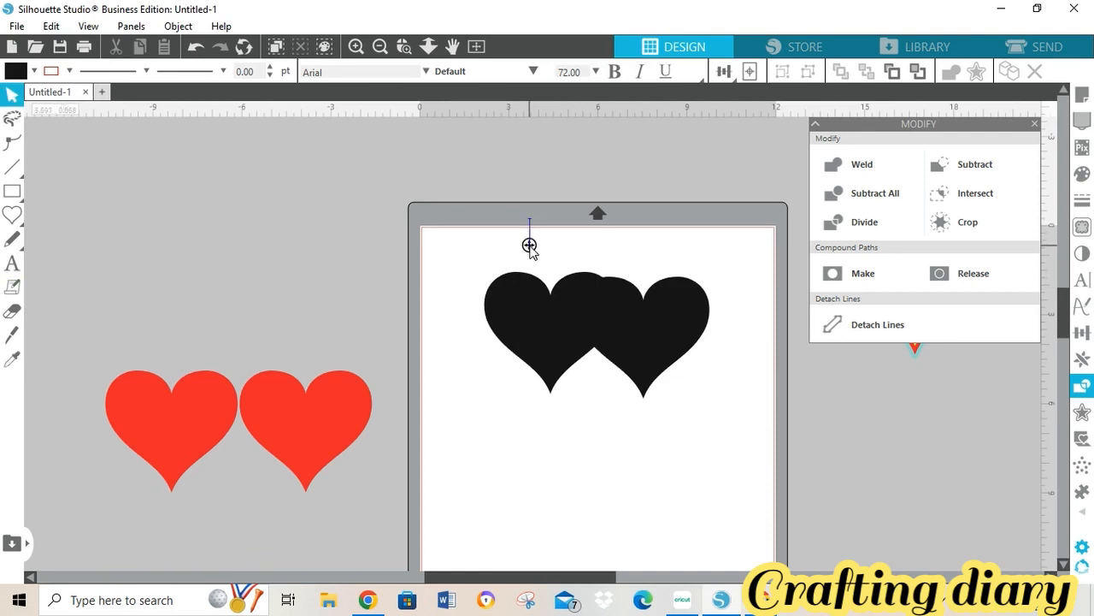
type("weld")
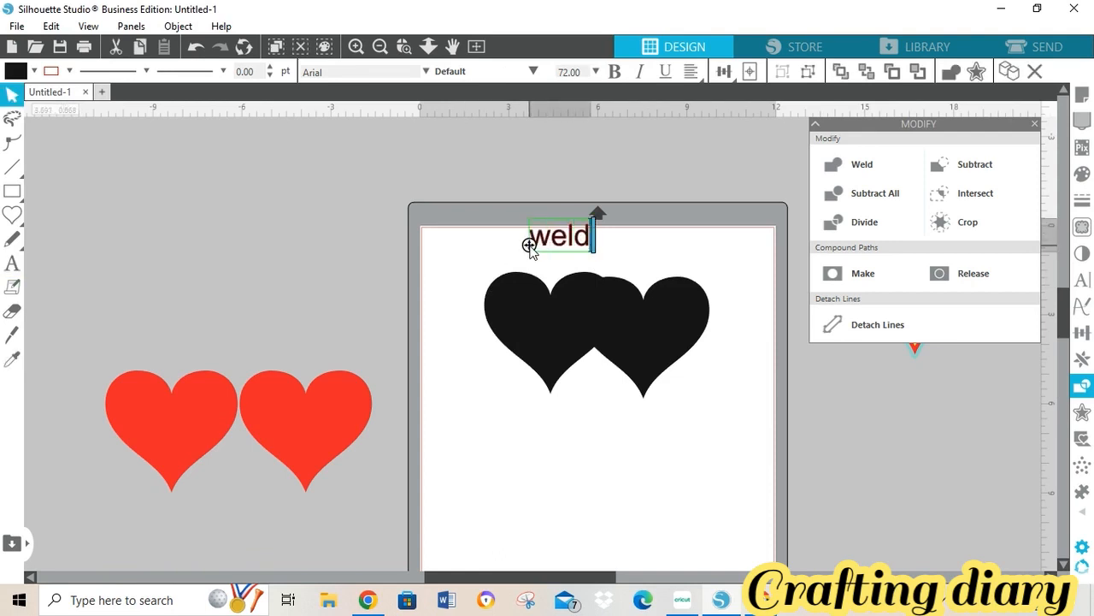
left_click(501, 288)
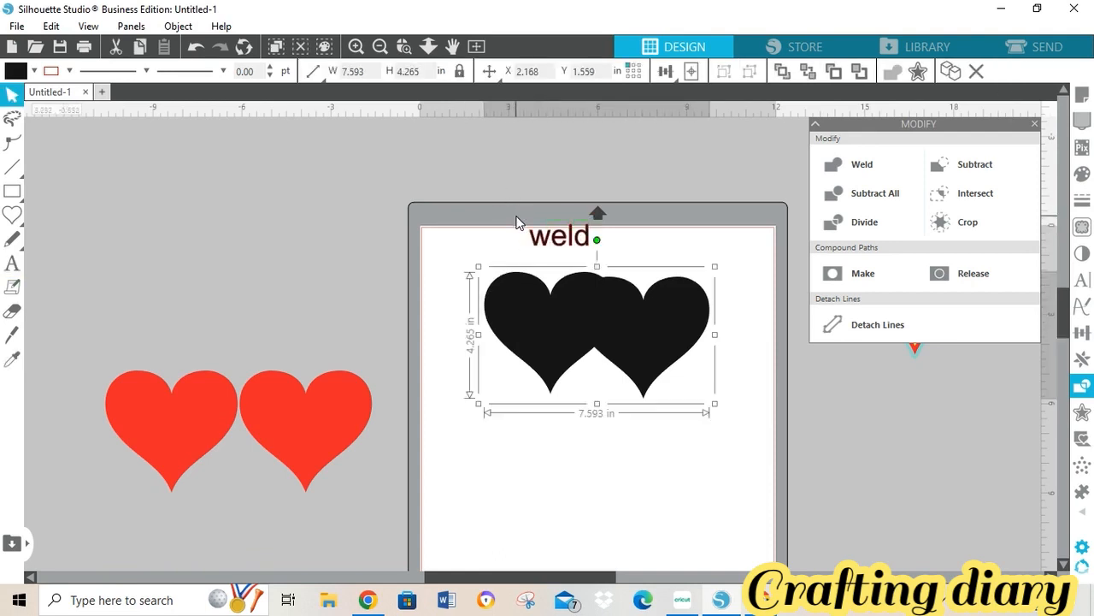
left_click(556, 238)
left_click_drag(575, 250, 621, 261)
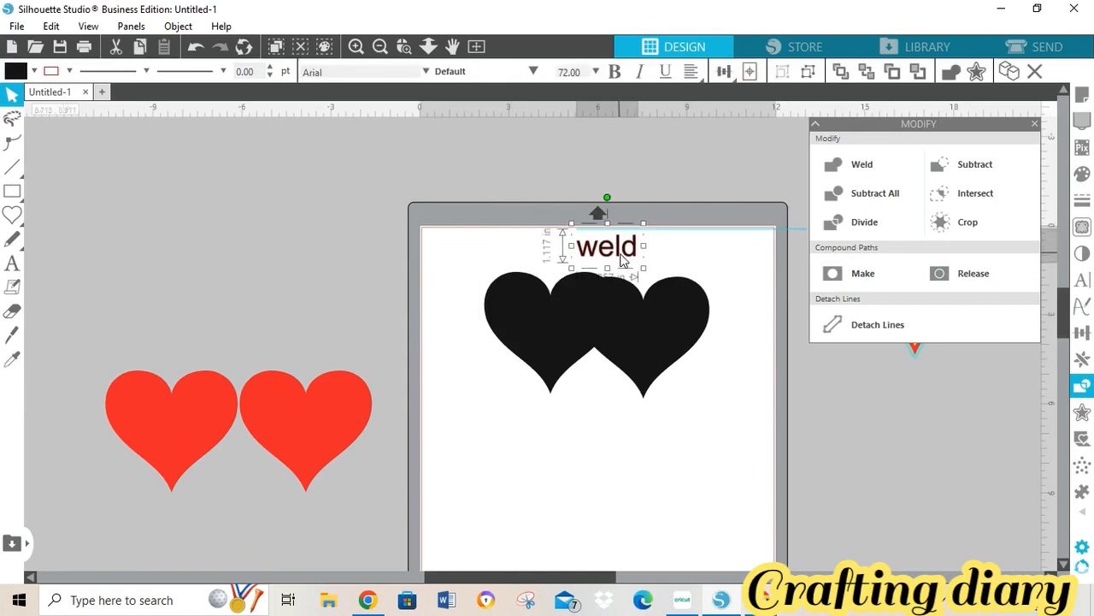
left_click(68, 77)
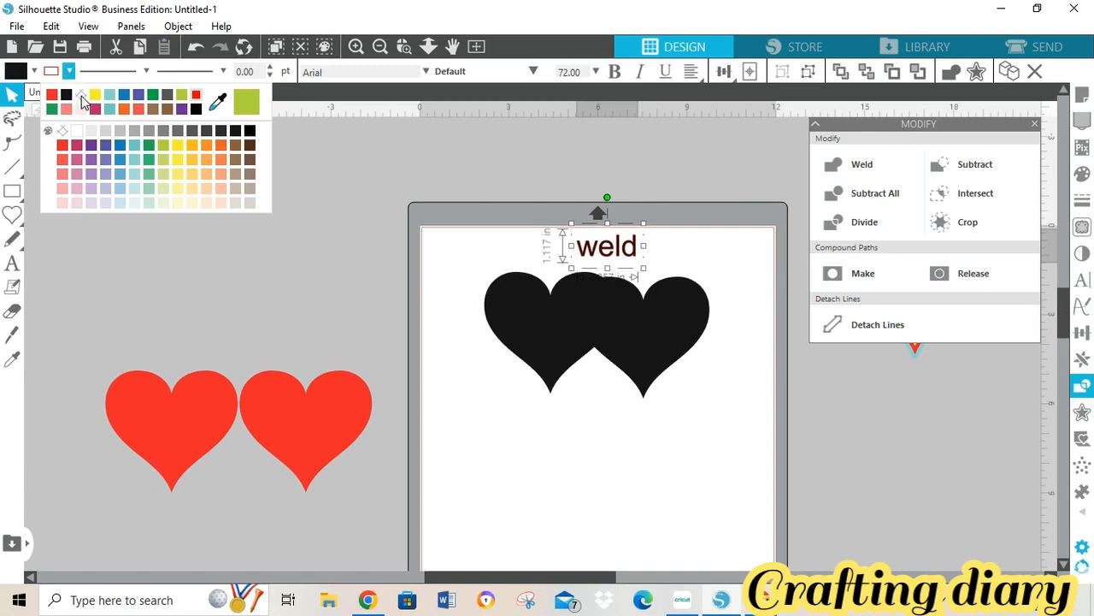
left_click(163, 133)
- Move the labelled double heart off the mat, then switch to Cricut Design Space
left_click(505, 317)
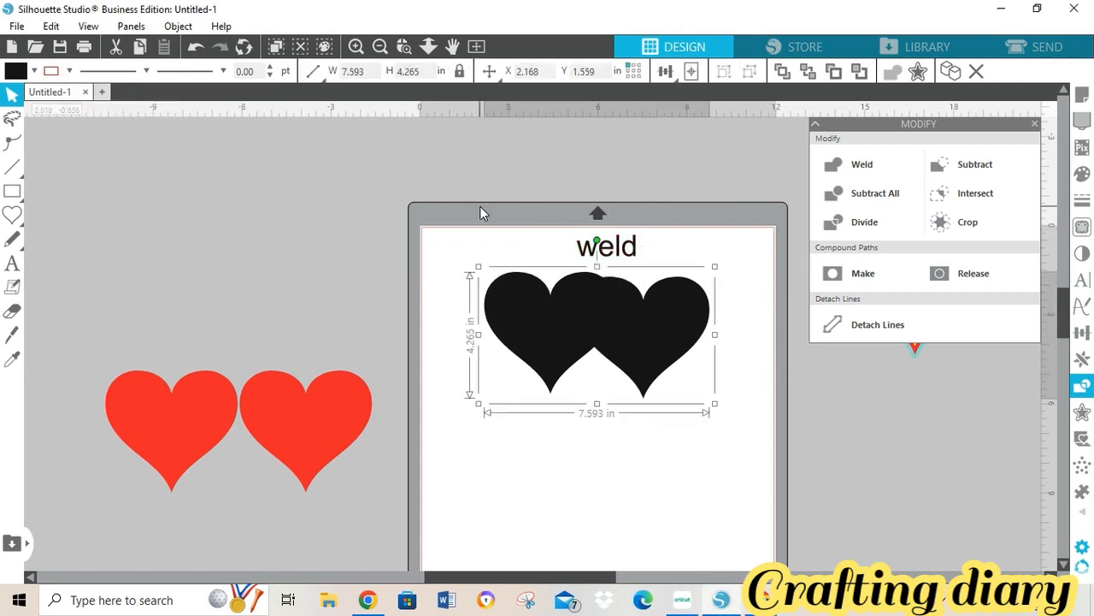
left_click_drag(480, 206, 738, 411)
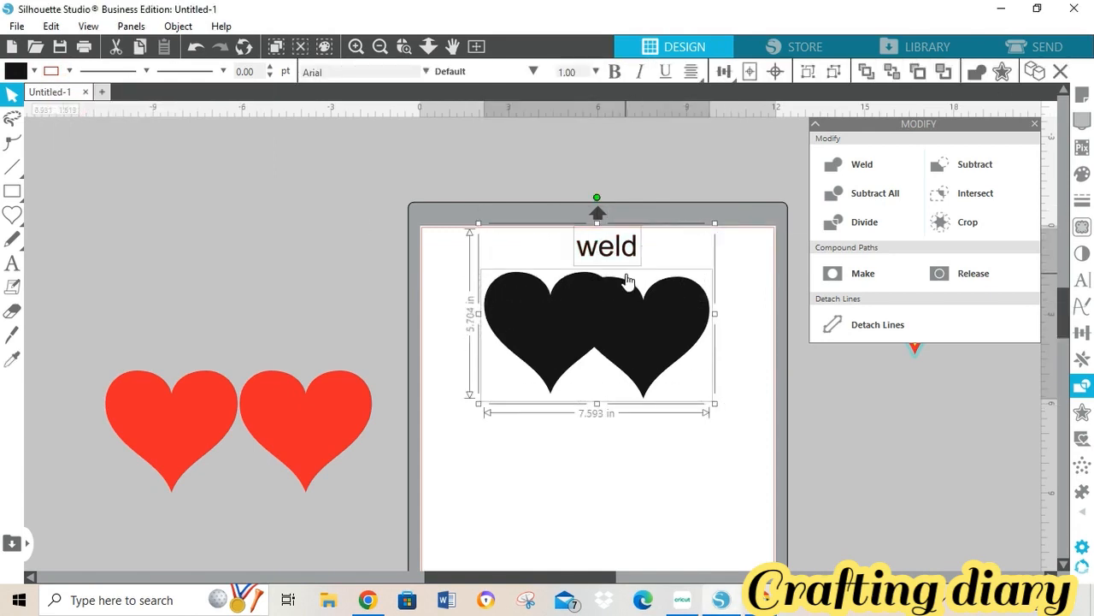
left_click_drag(627, 281, 325, 235)
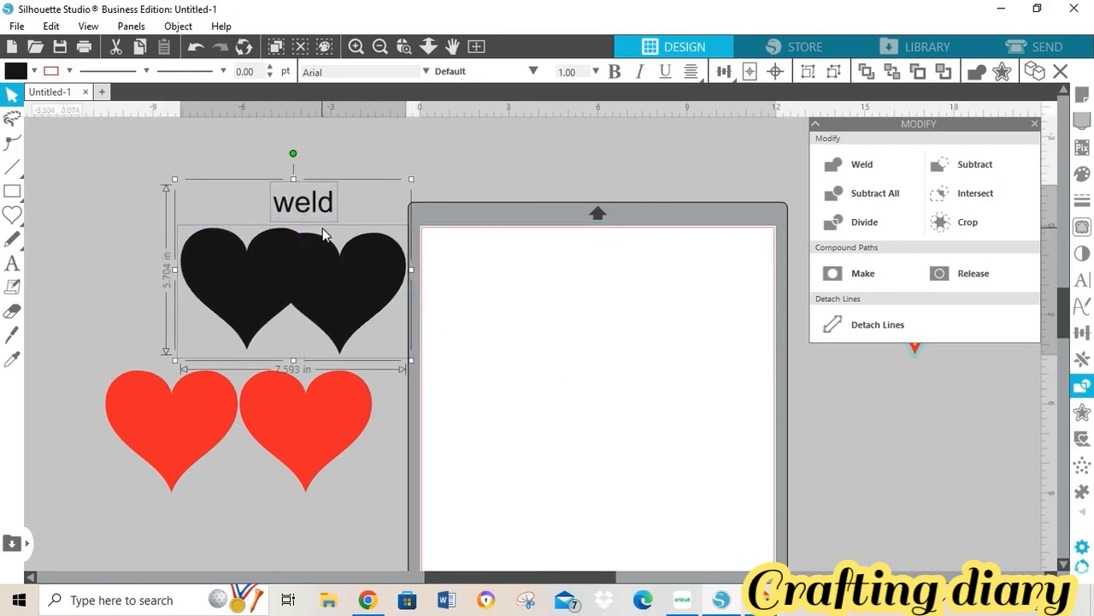
left_click(322, 227)
left_click_drag(198, 174, 282, 266)
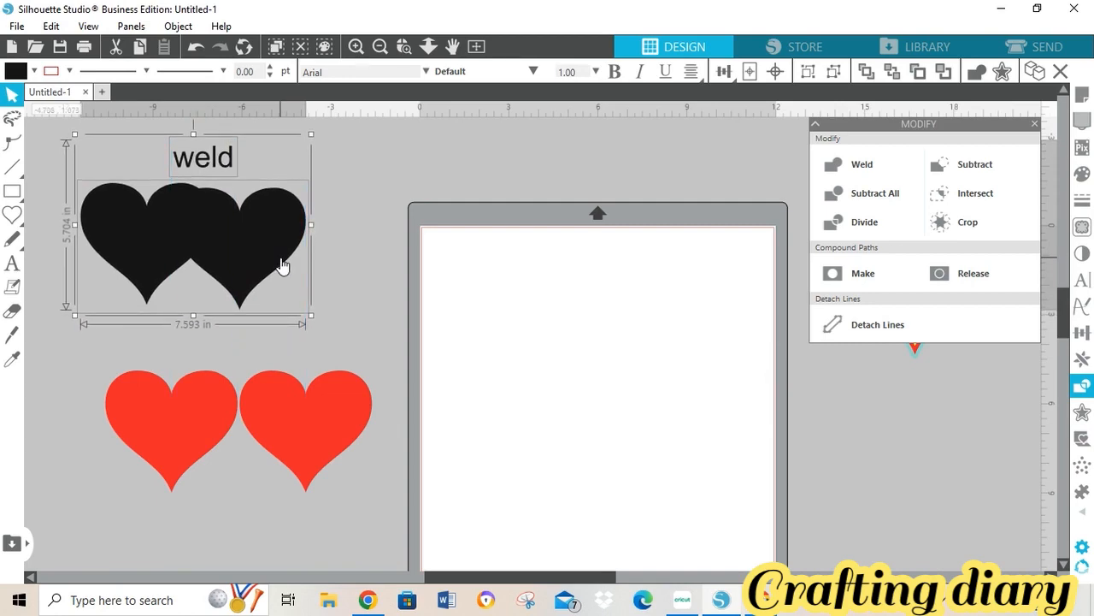
left_click(683, 606)
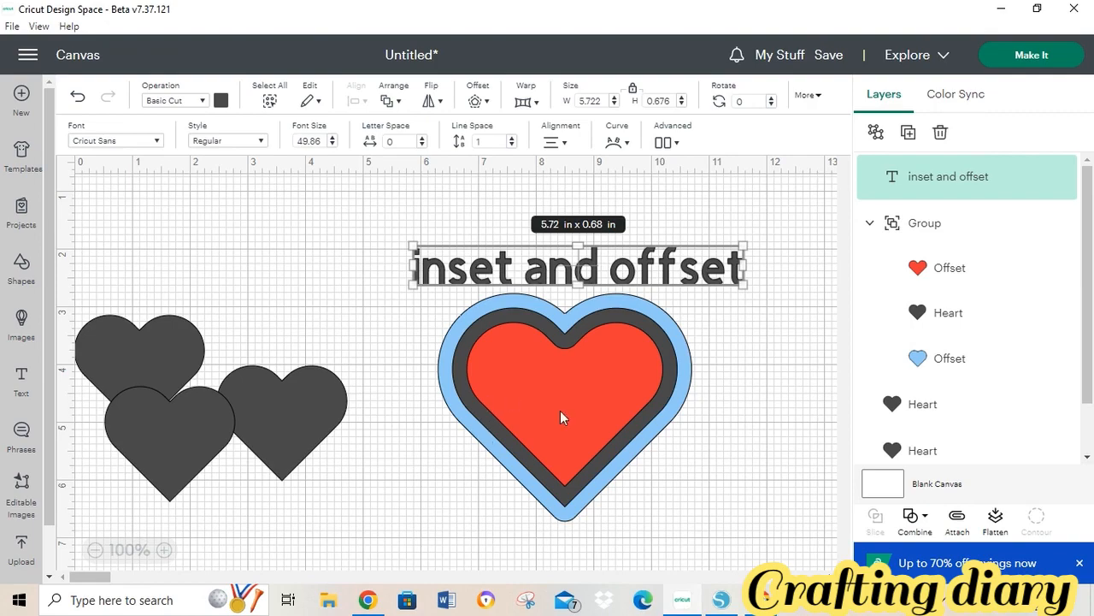
- Move a plain heart right and group the 'inset and offset' label with its heart at top-left
left_click(96, 550)
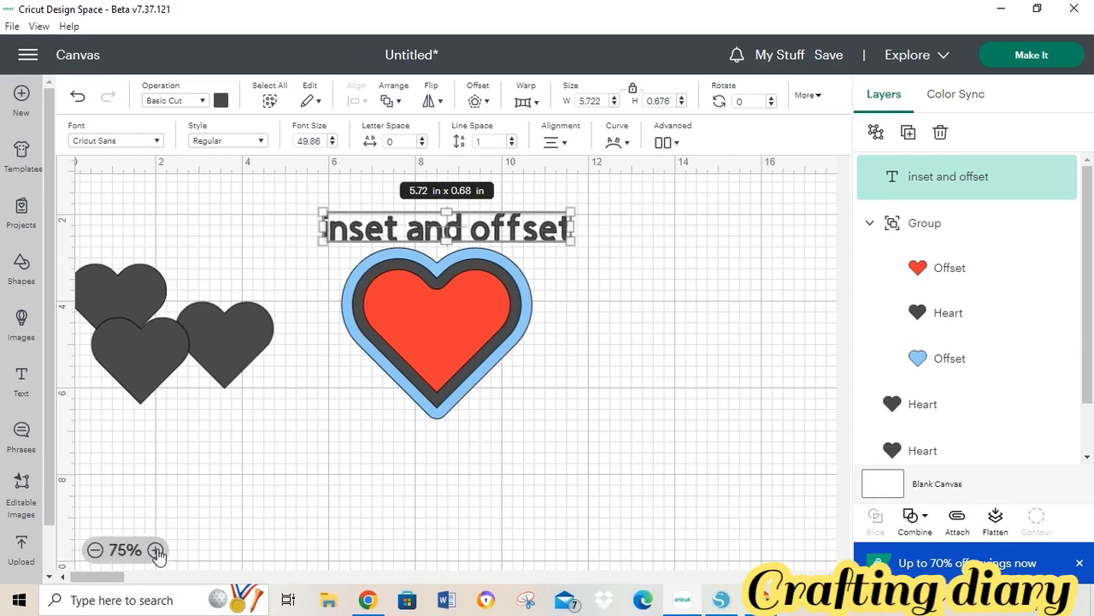
left_click_drag(236, 346, 684, 424)
left_click_drag(329, 199, 564, 347)
left_click(876, 133)
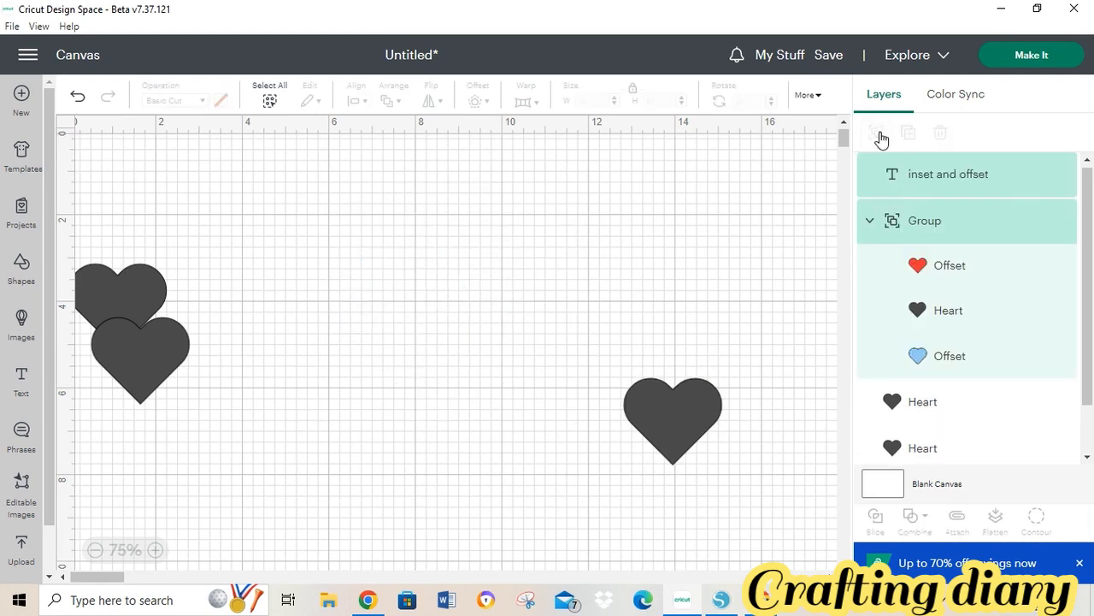
left_click_drag(307, 232, 315, 237)
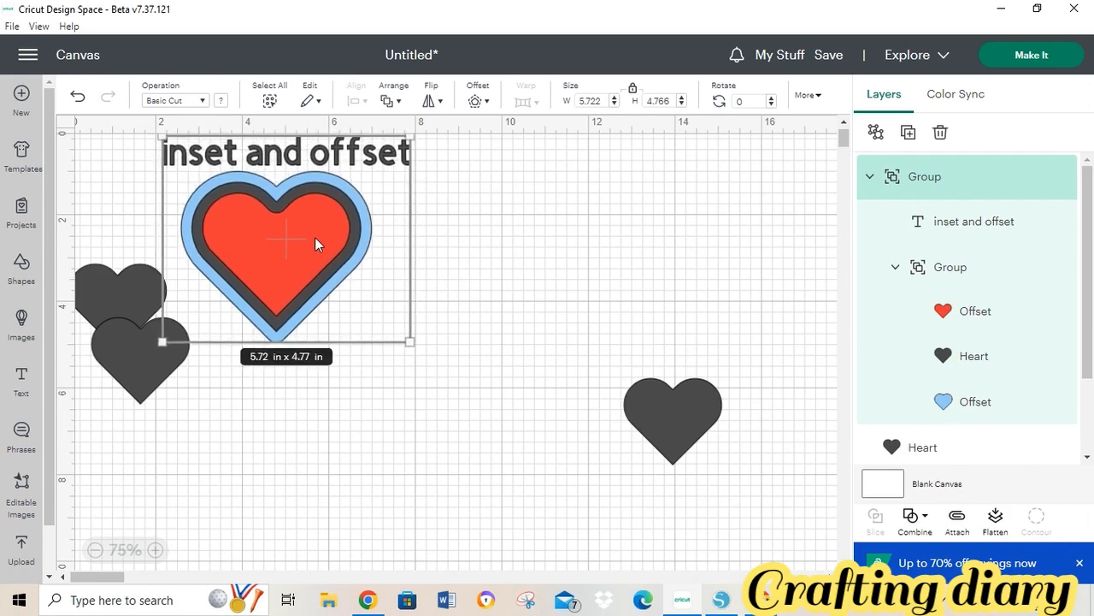
- Overlap two hearts mid-canvas and colour one of them red
left_click(662, 399)
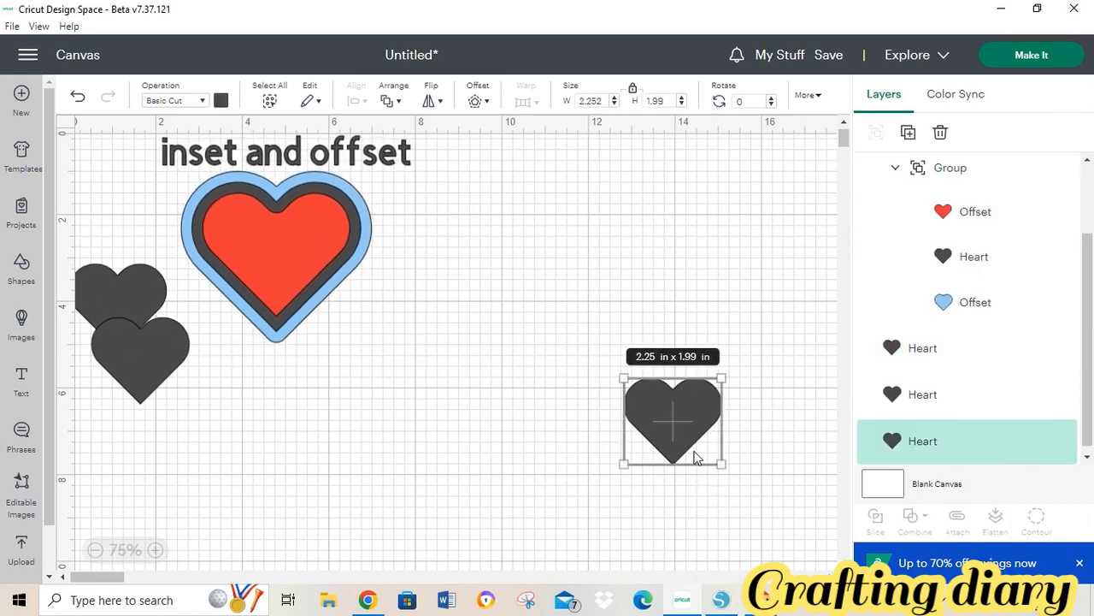
left_click_drag(695, 457, 500, 270)
left_click_drag(154, 363, 609, 271)
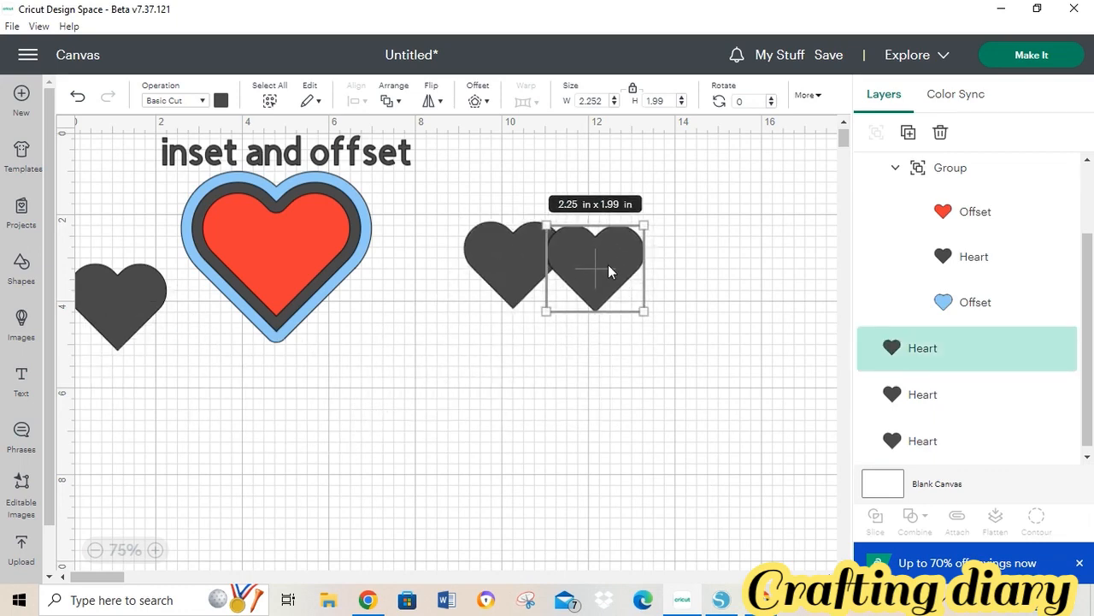
left_click(219, 101)
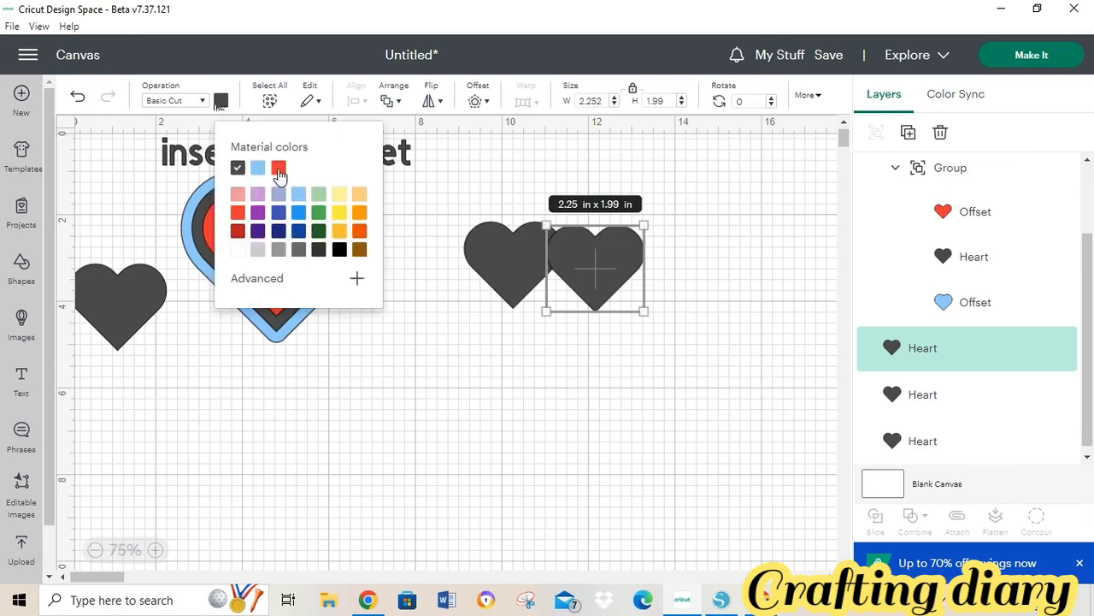
left_click(279, 169)
left_click(551, 369)
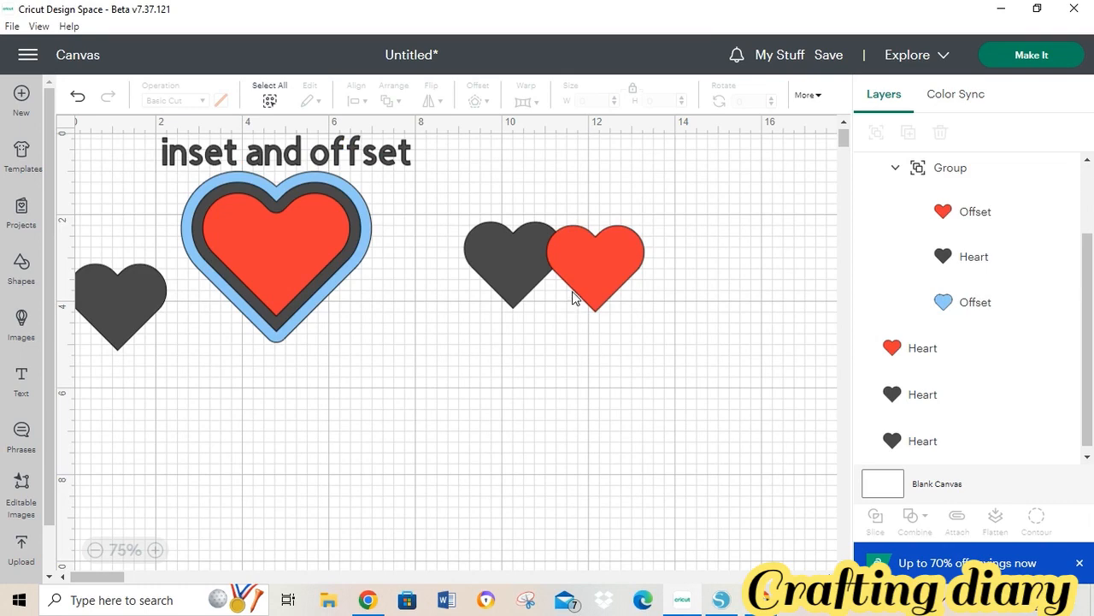
- Weld the two overlapping hearts into a single double-heart shape
left_click_drag(587, 276, 569, 274)
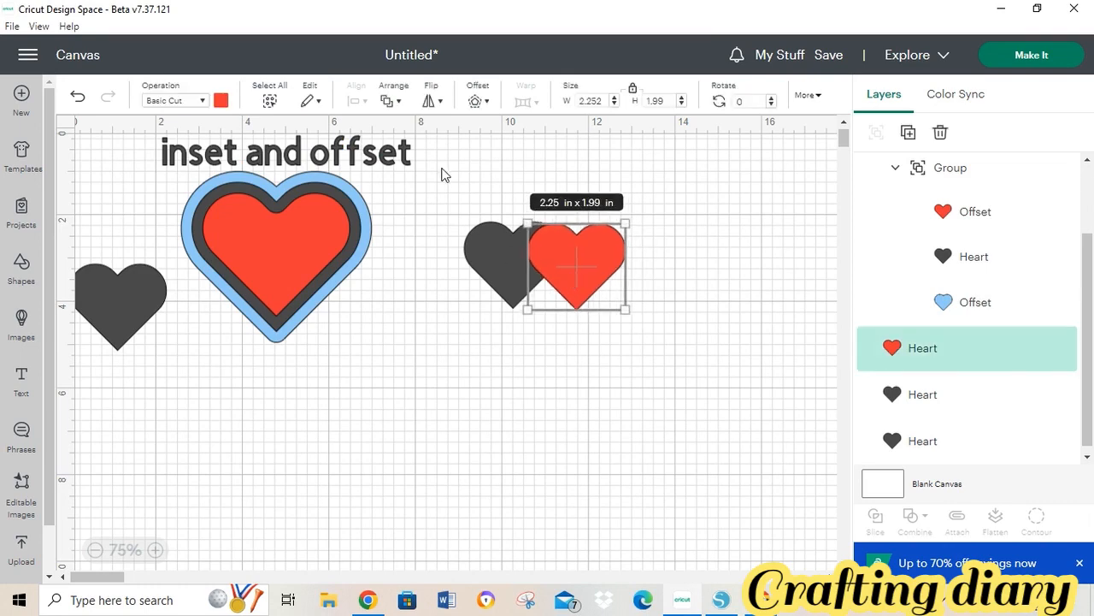
left_click_drag(445, 195, 717, 373)
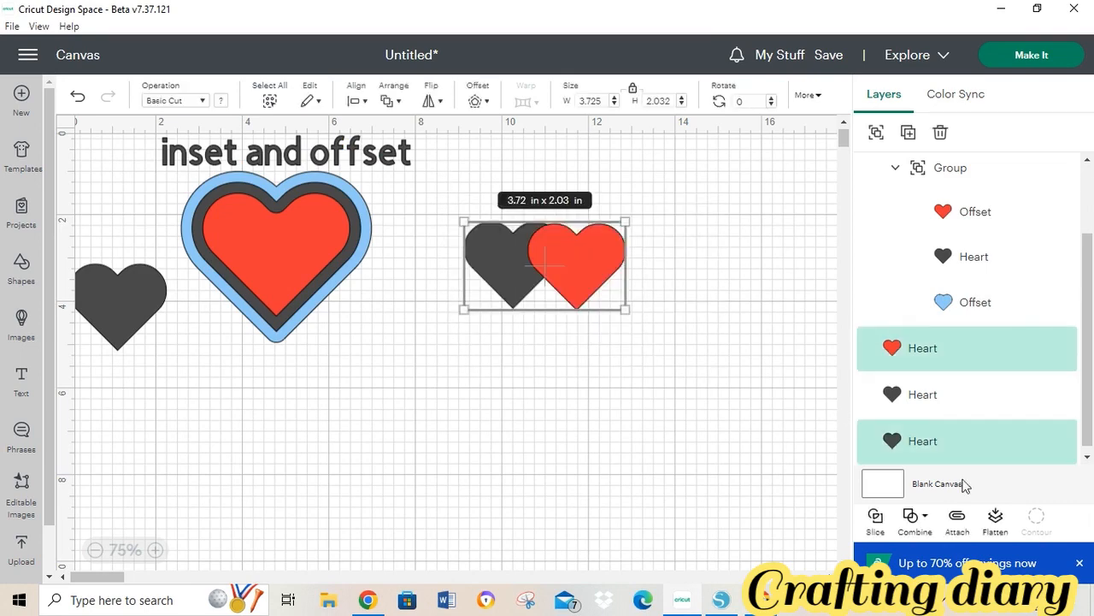
left_click(923, 518)
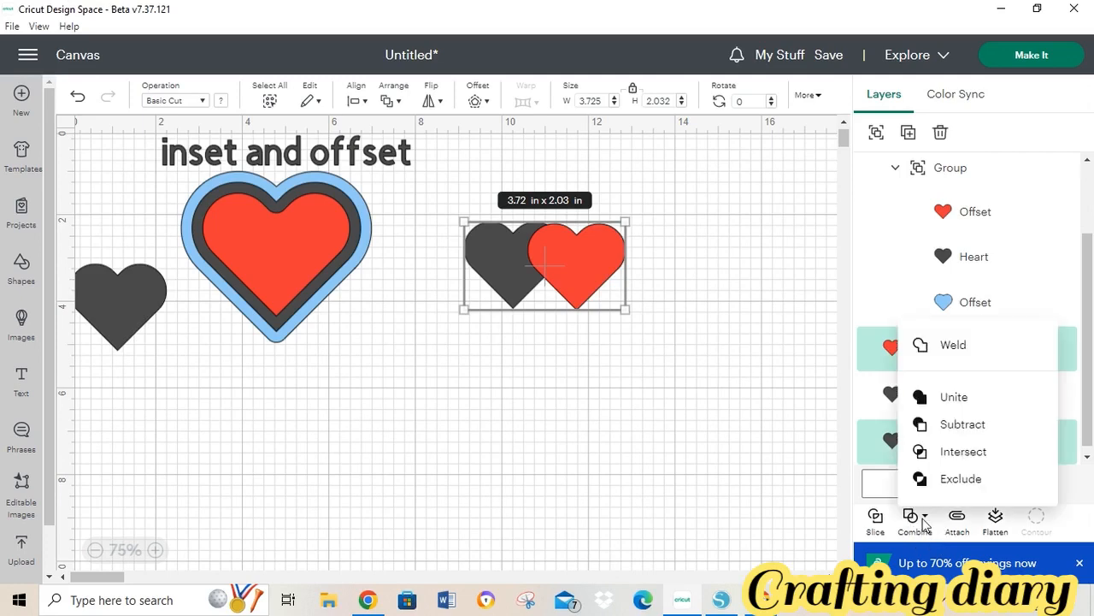
left_click(944, 347)
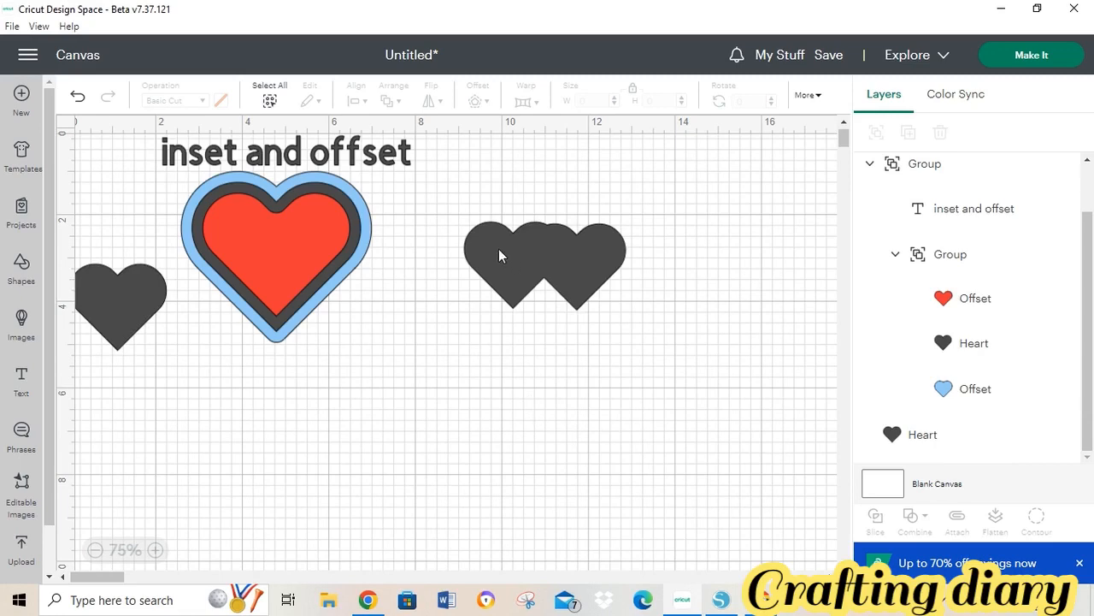
- Add a 'Weld' text label above the welded double heart
left_click(21, 380)
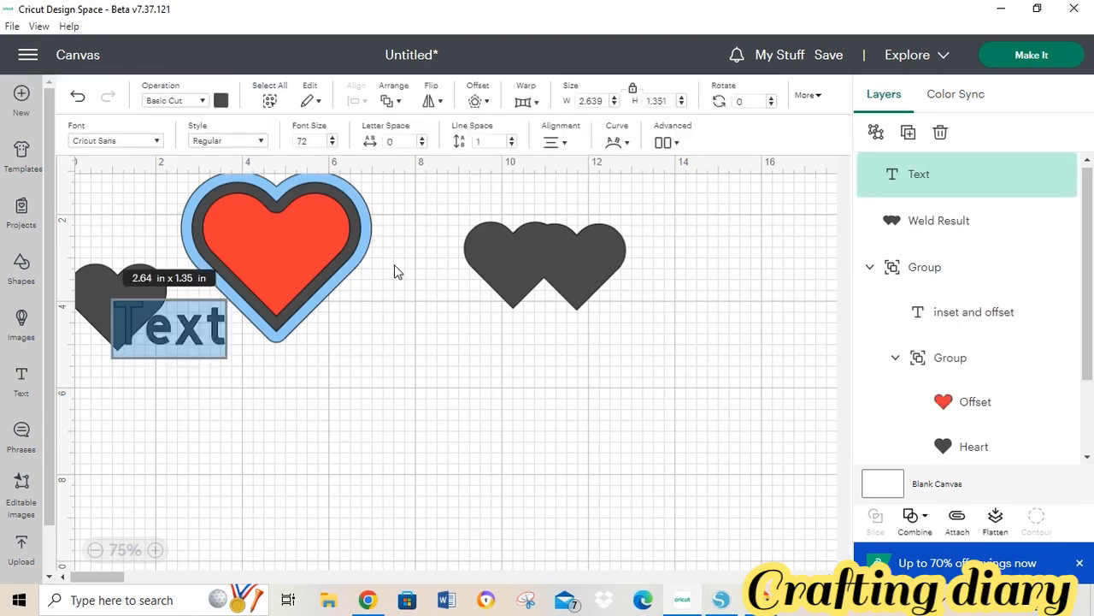
type("Weld")
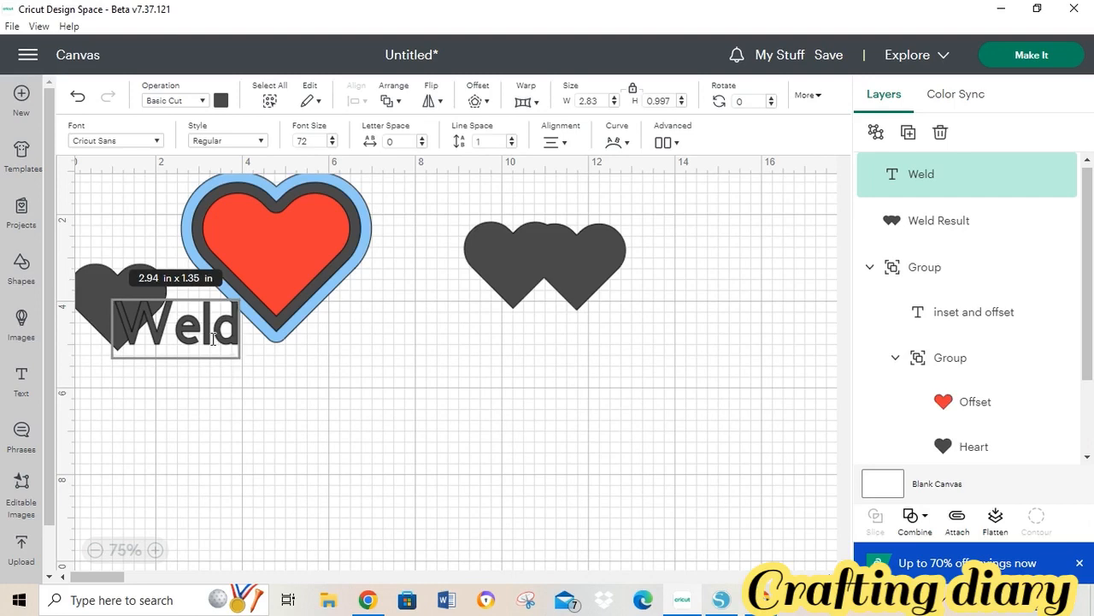
left_click(283, 371)
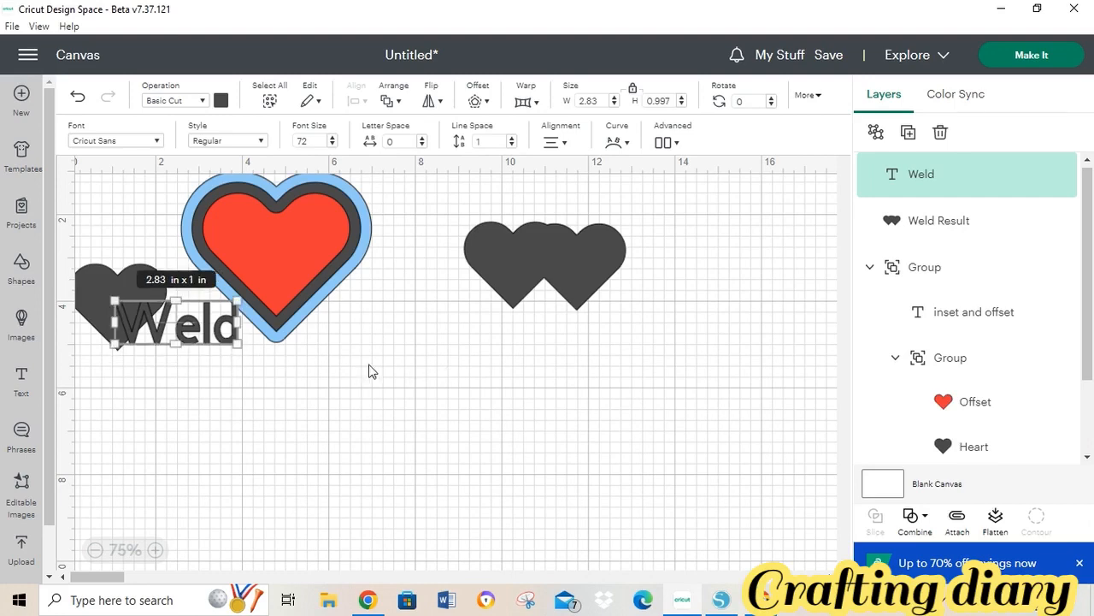
right_click(344, 373)
left_click(278, 408)
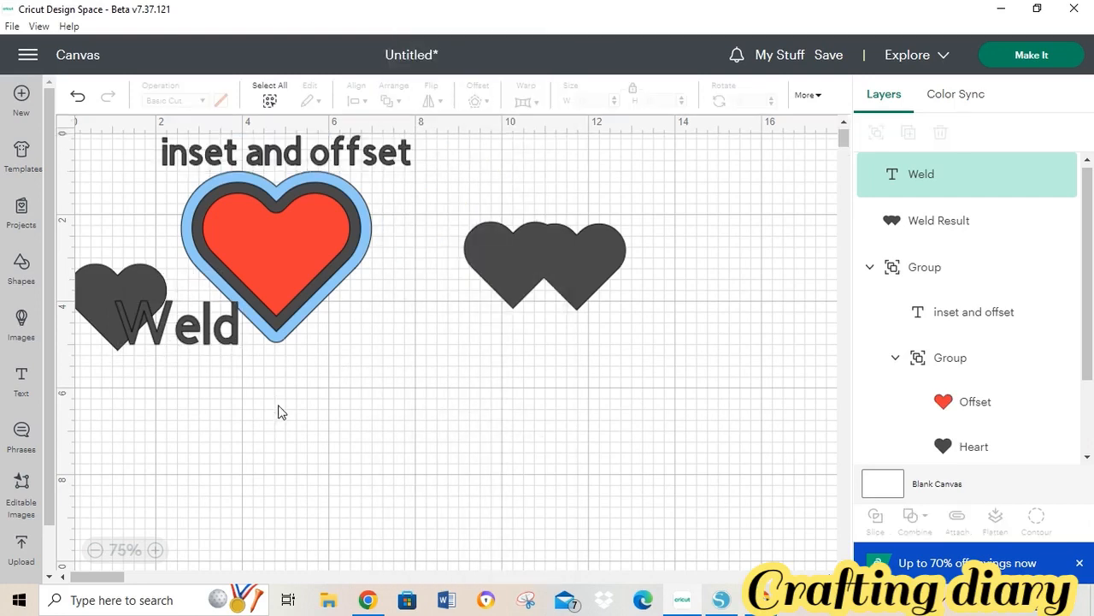
left_click(225, 342)
right_click(476, 391)
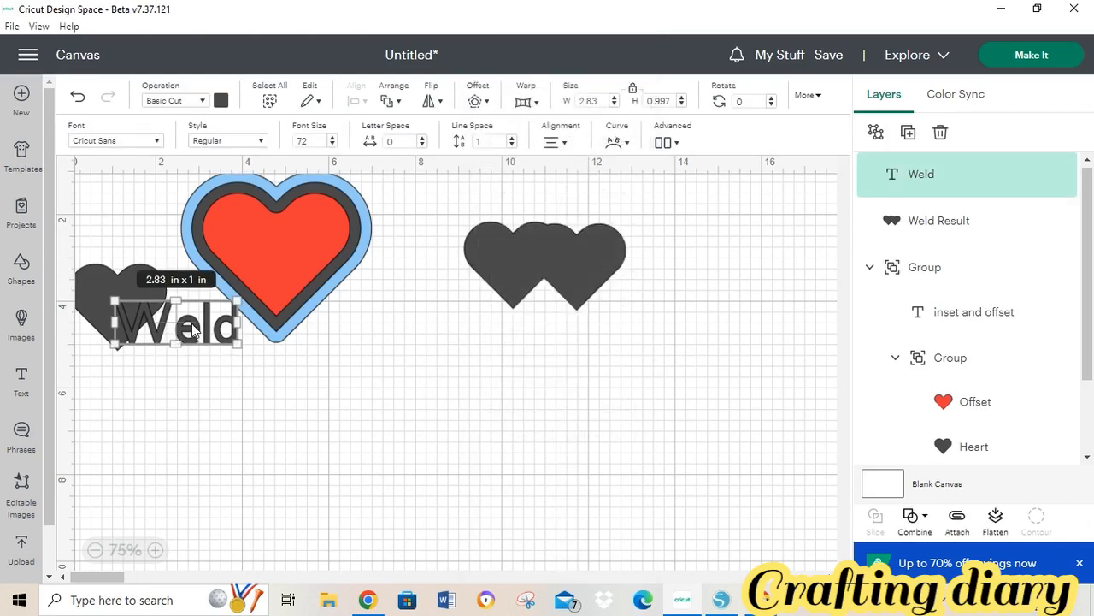
left_click_drag(193, 330, 566, 200)
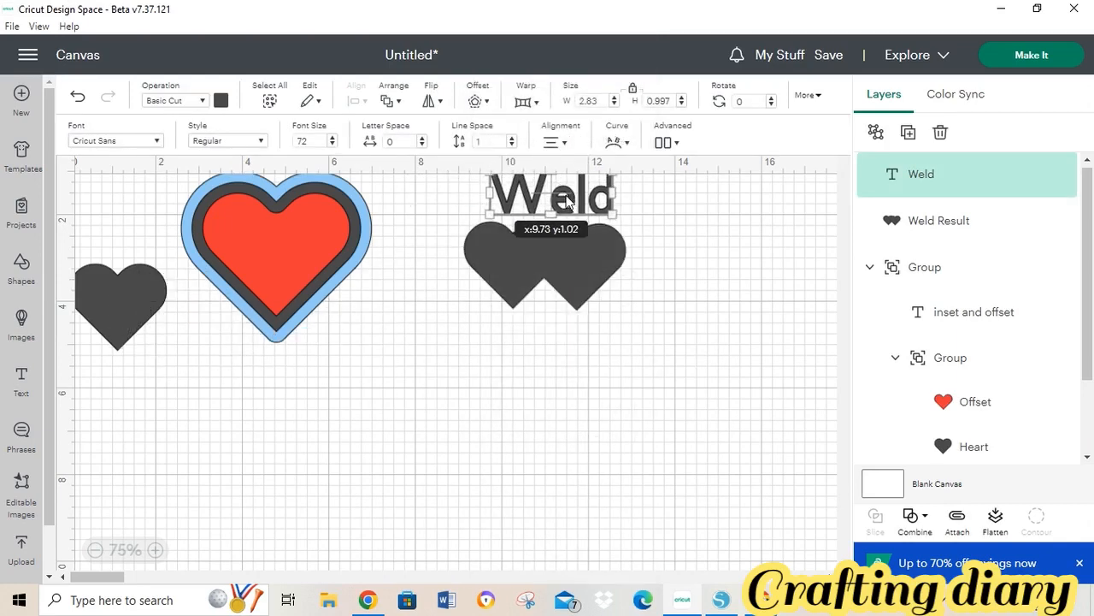
left_click(744, 359)
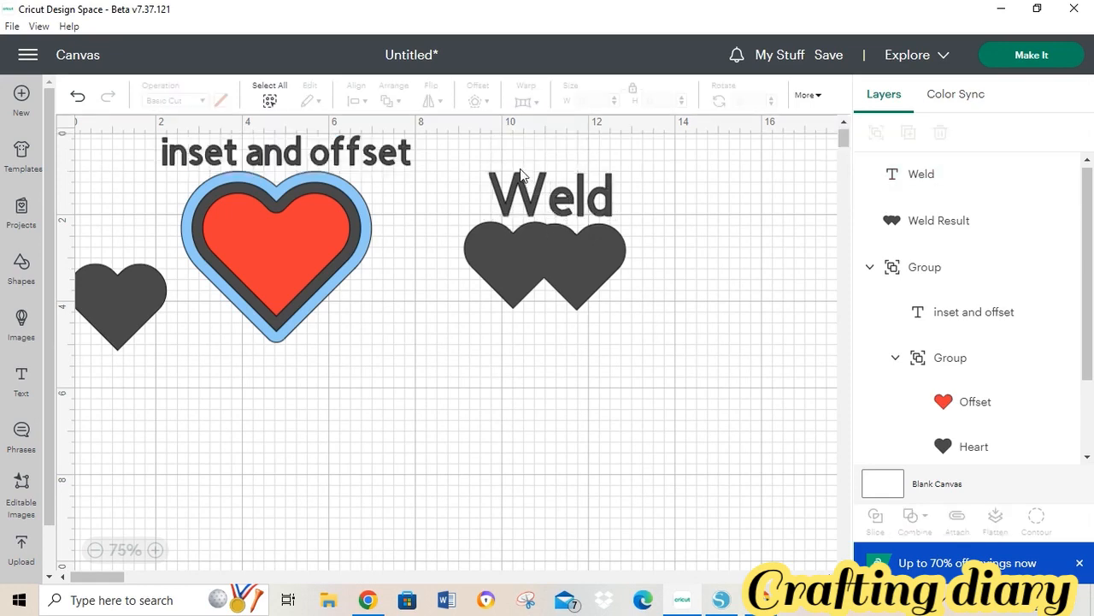
- Group the label with the welded hearts, shift it left, and place a plain heart below
left_click_drag(468, 161, 643, 337)
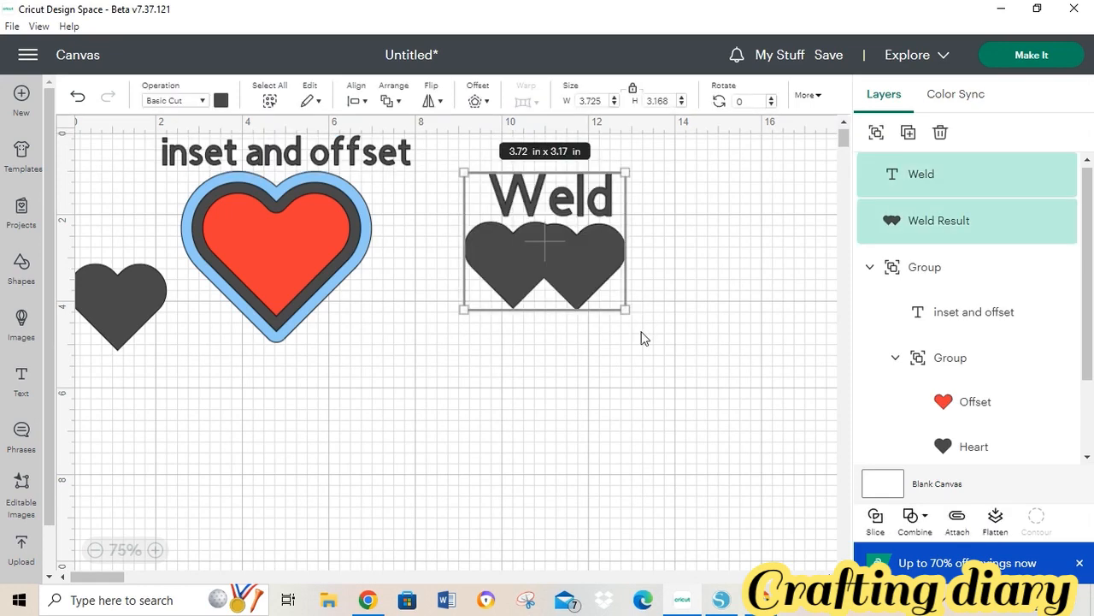
left_click(876, 132)
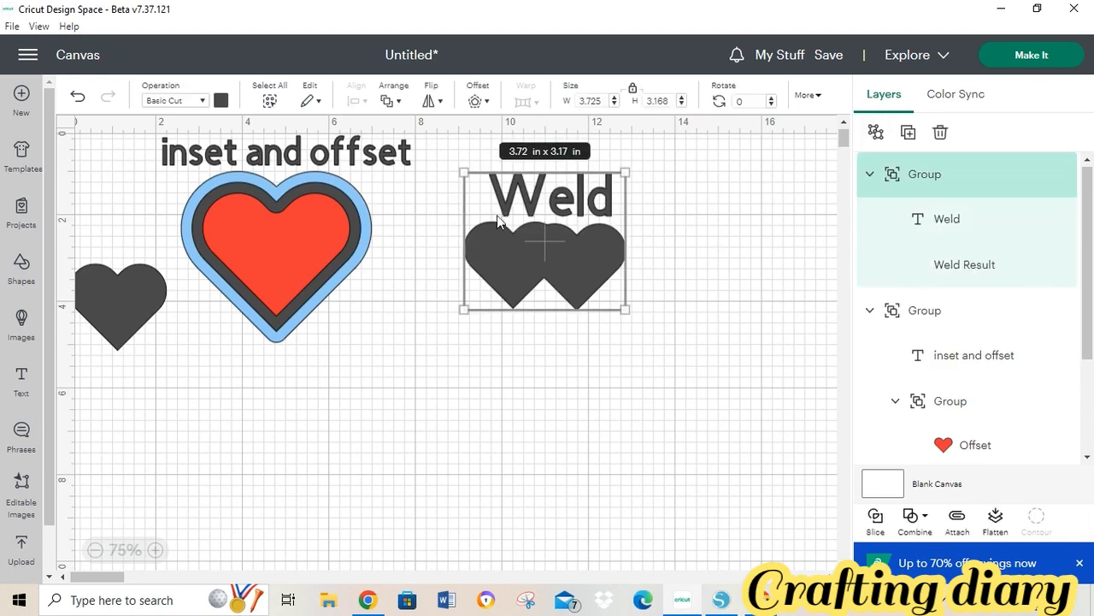
left_click_drag(521, 228, 453, 229)
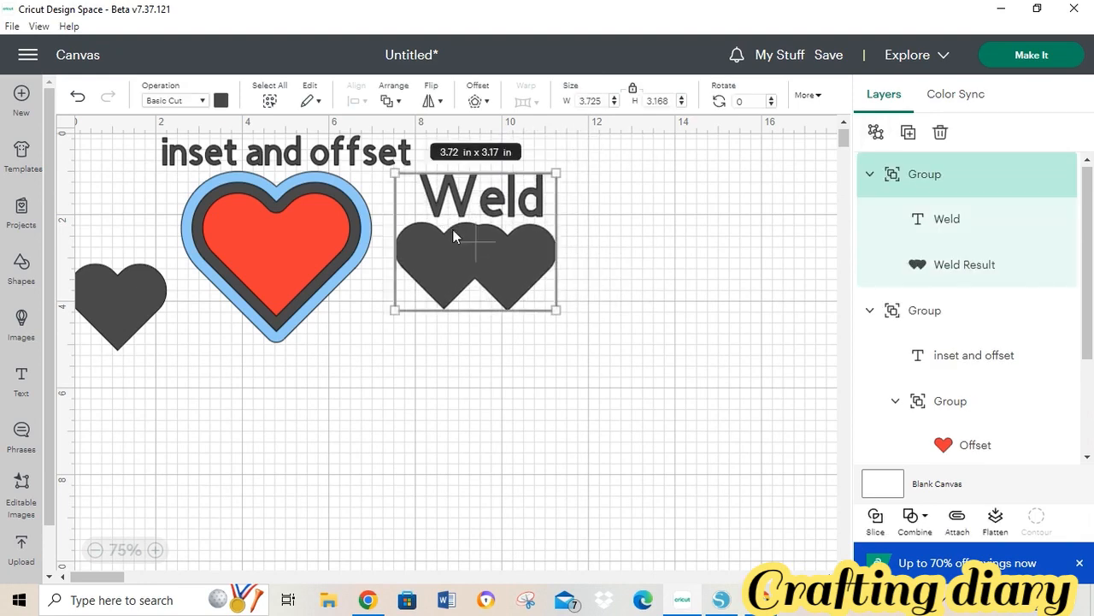
left_click_drag(138, 280, 524, 395)
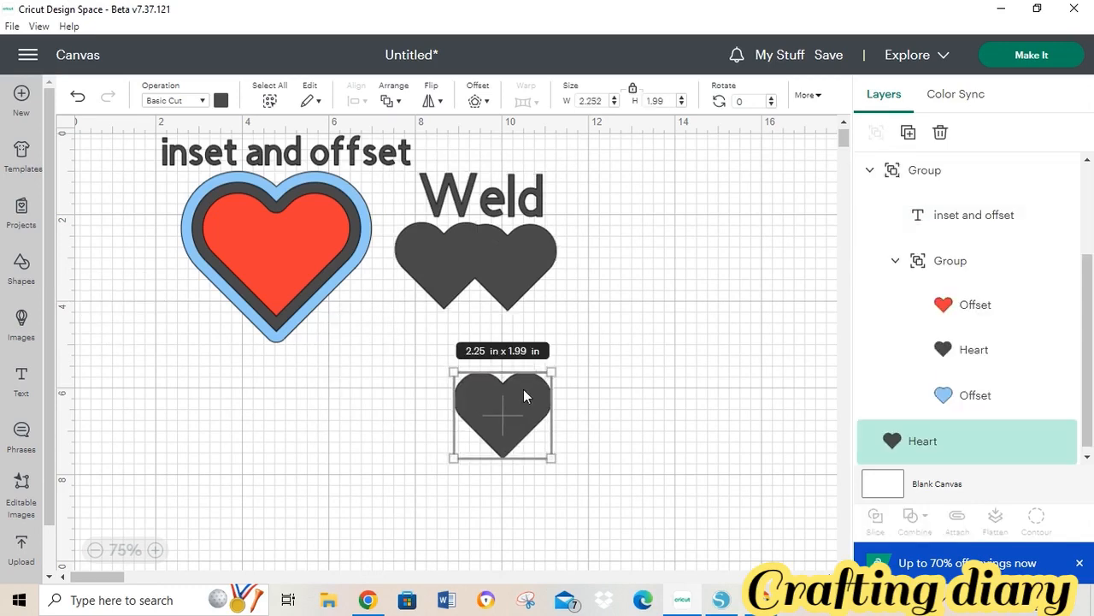
- Make three copies of the grey heart, spread them around its right side, then return to Silhouette Studio
left_click(907, 137)
left_click(906, 136)
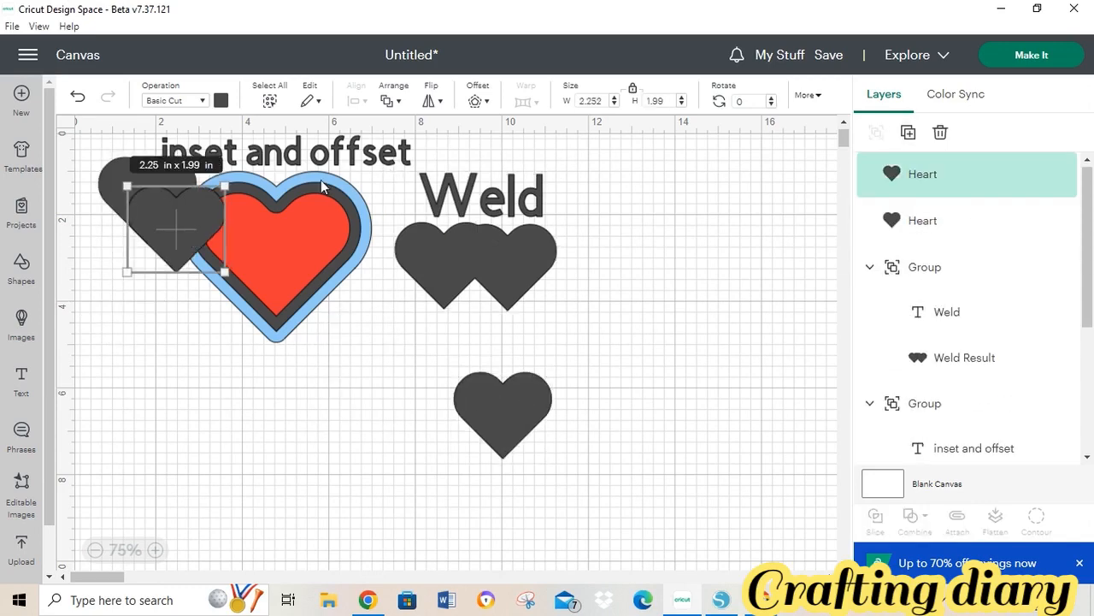
left_click_drag(171, 256, 689, 382)
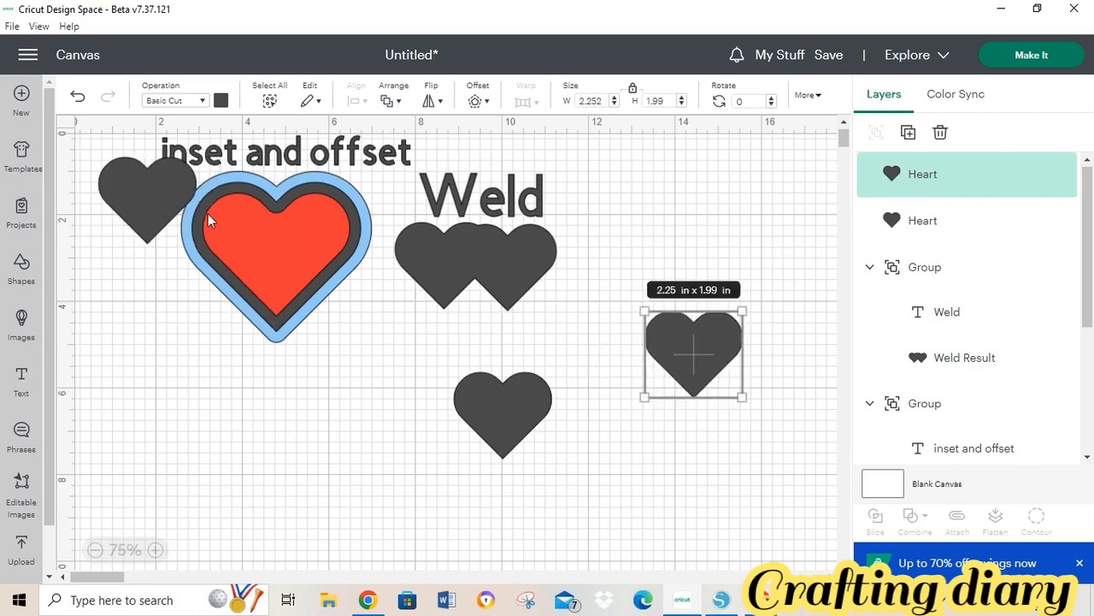
left_click_drag(143, 197, 612, 452)
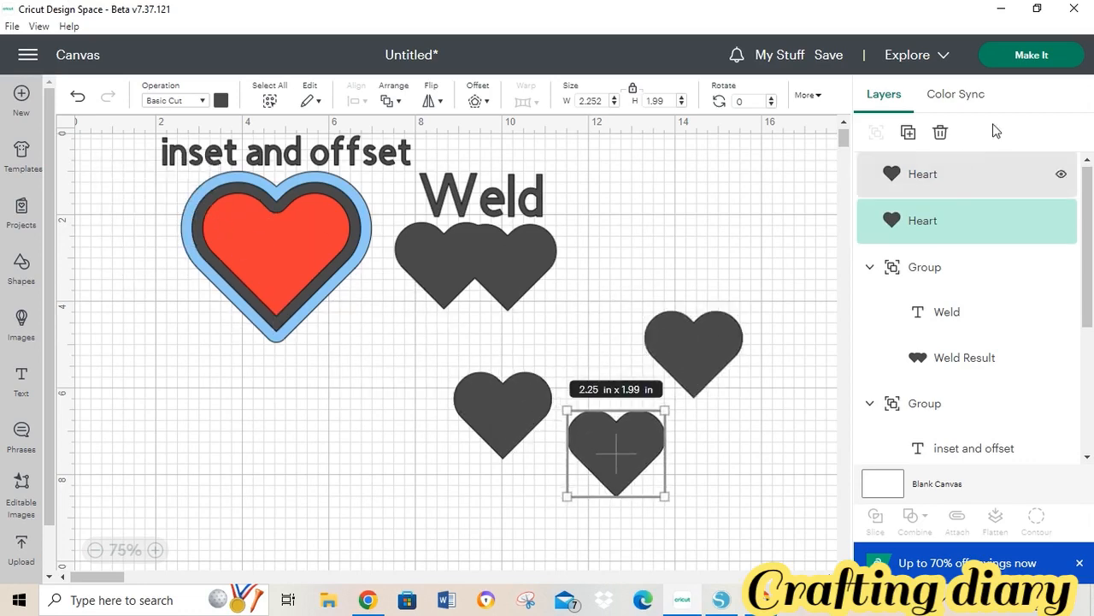
left_click(910, 132)
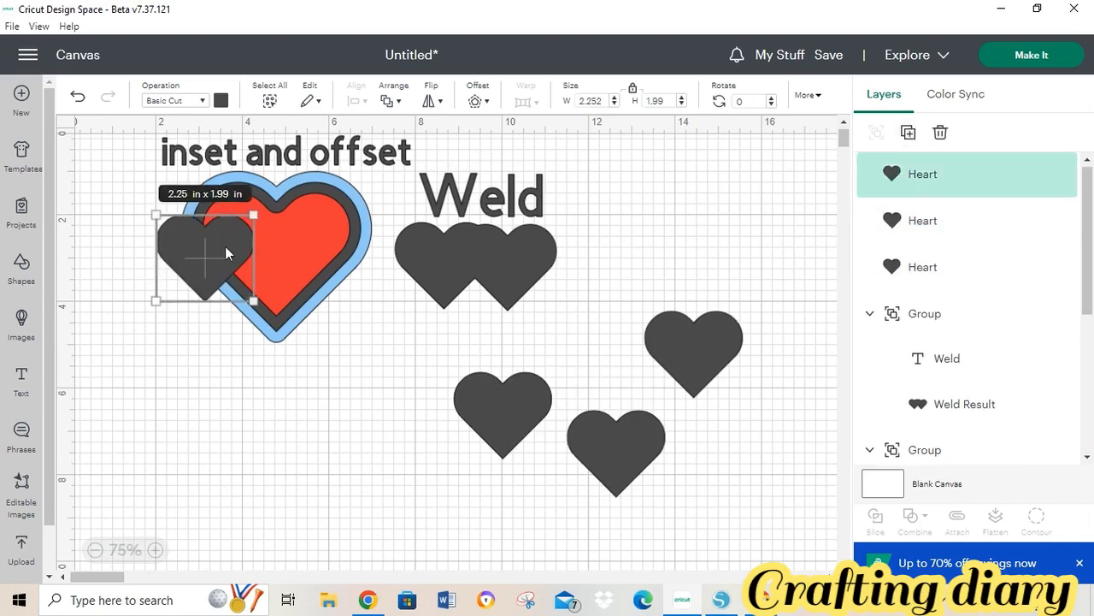
left_click_drag(227, 254, 730, 253)
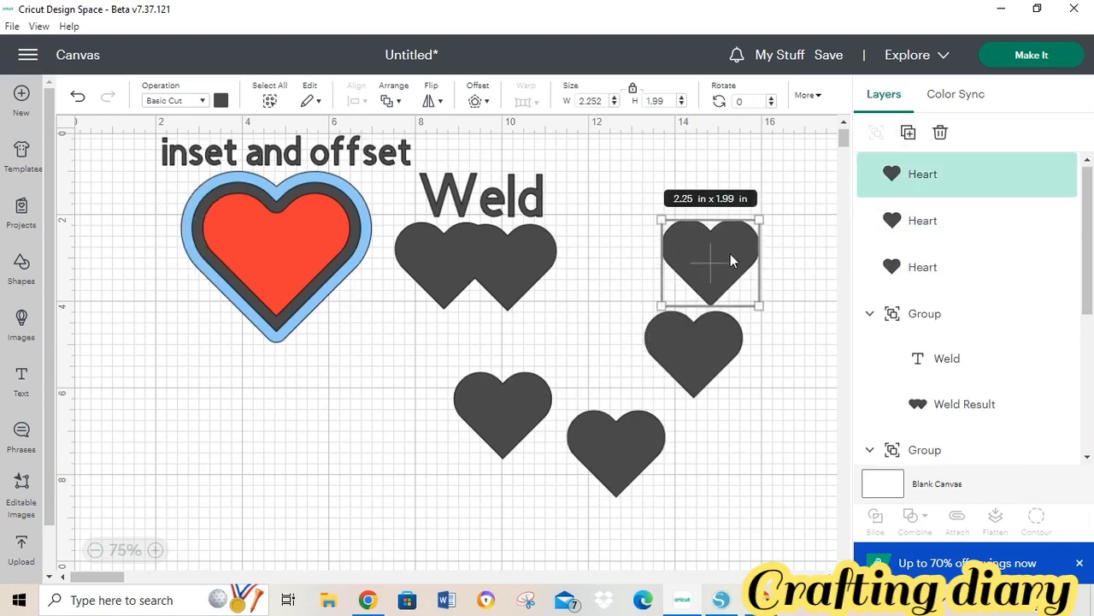
left_click(718, 604)
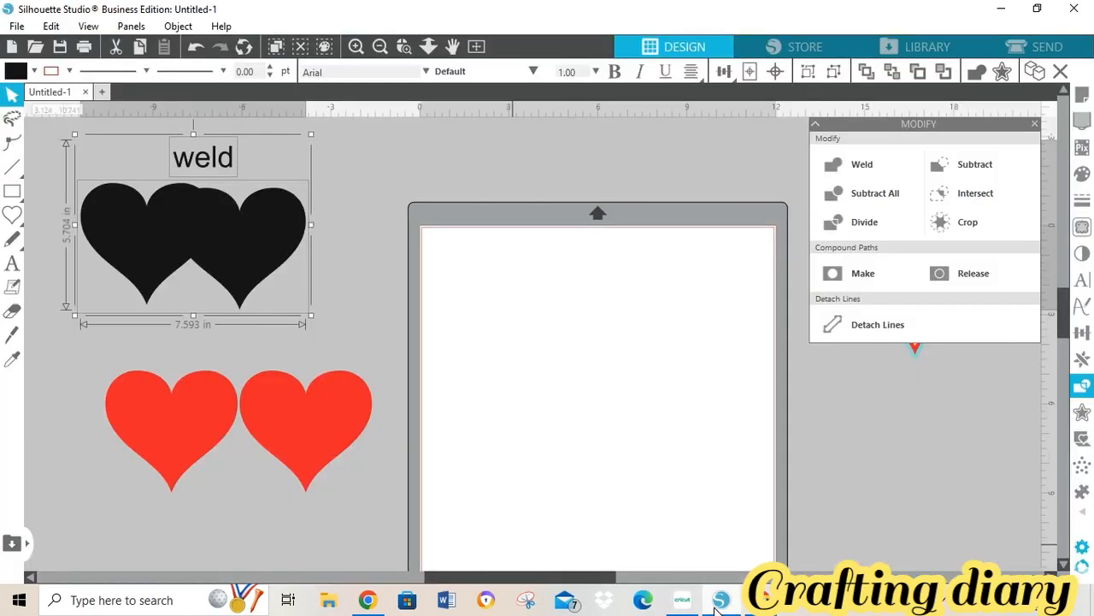
- Move a red heart onto the cutting mat and duplicate it three times
left_click_drag(325, 416, 508, 325)
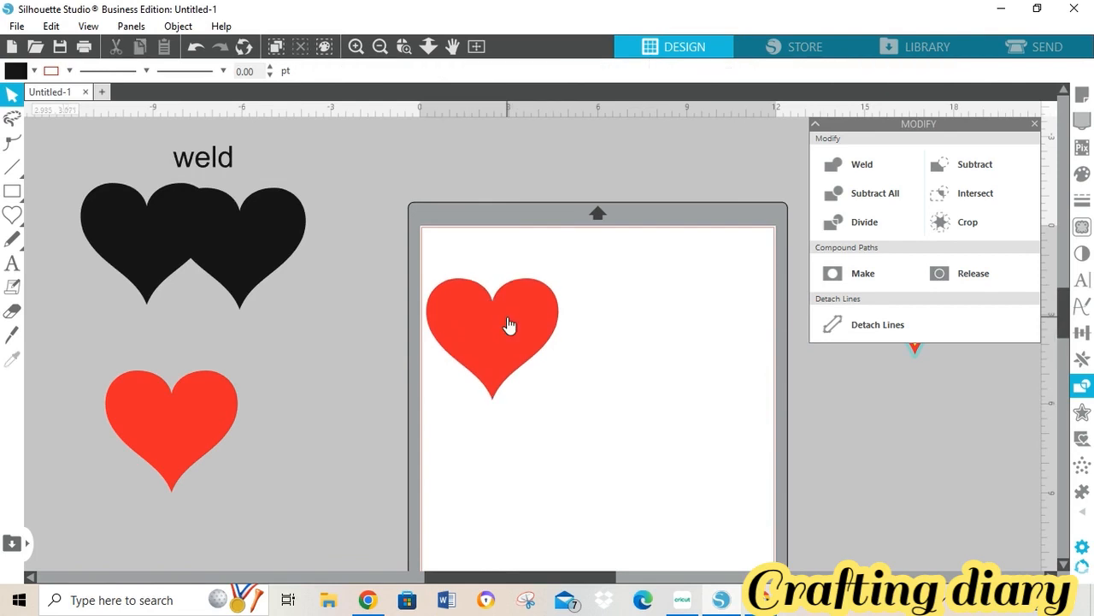
right_click(508, 325)
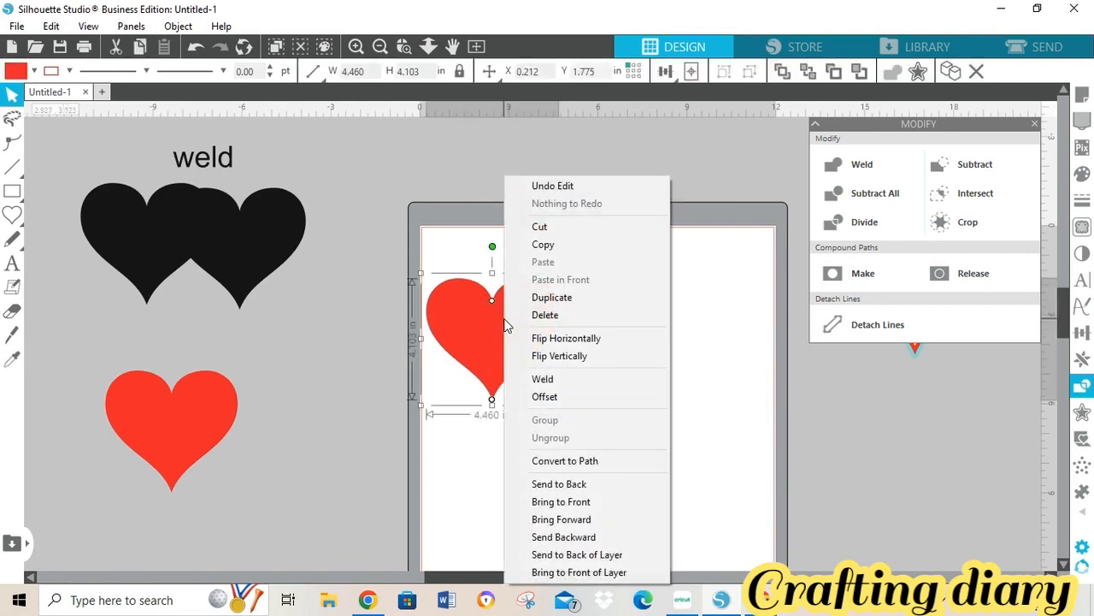
left_click(555, 301)
right_click(556, 305)
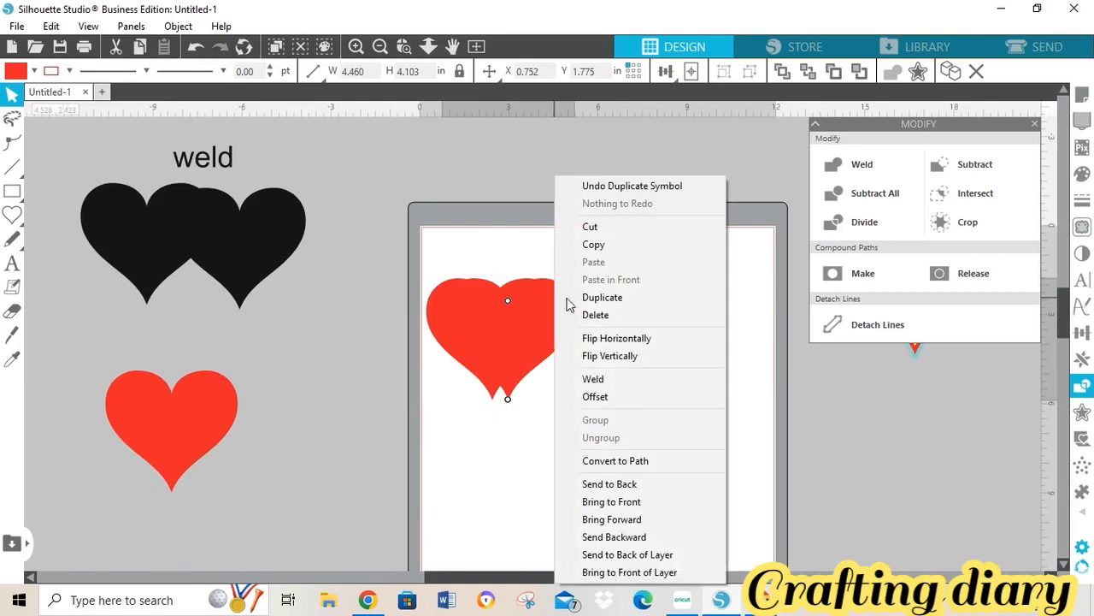
left_click(603, 296)
right_click(603, 301)
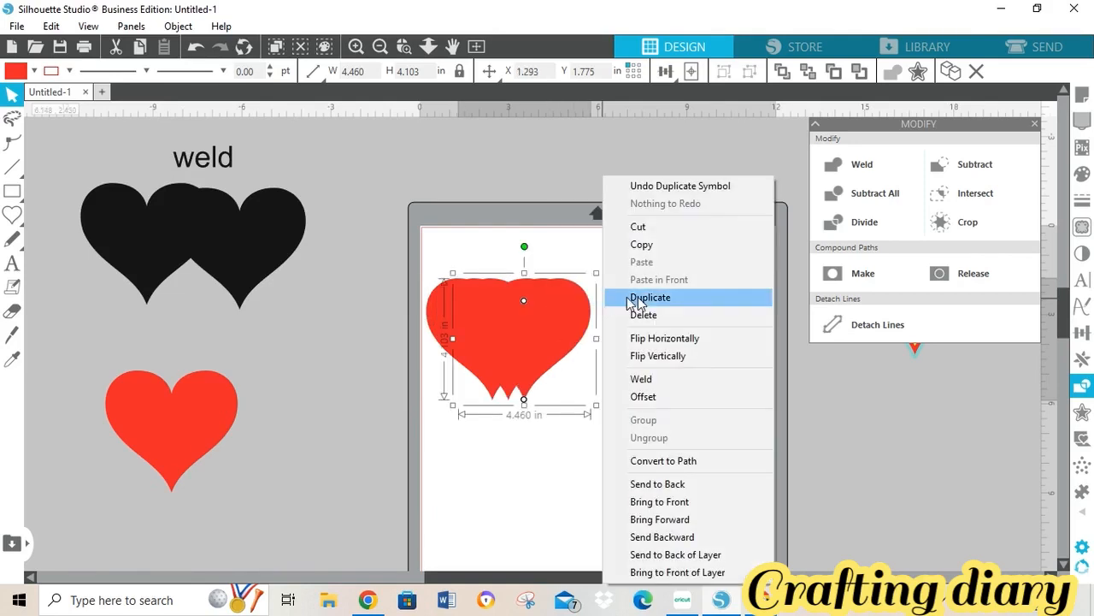
left_click(637, 297)
left_click_drag(538, 310, 220, 411)
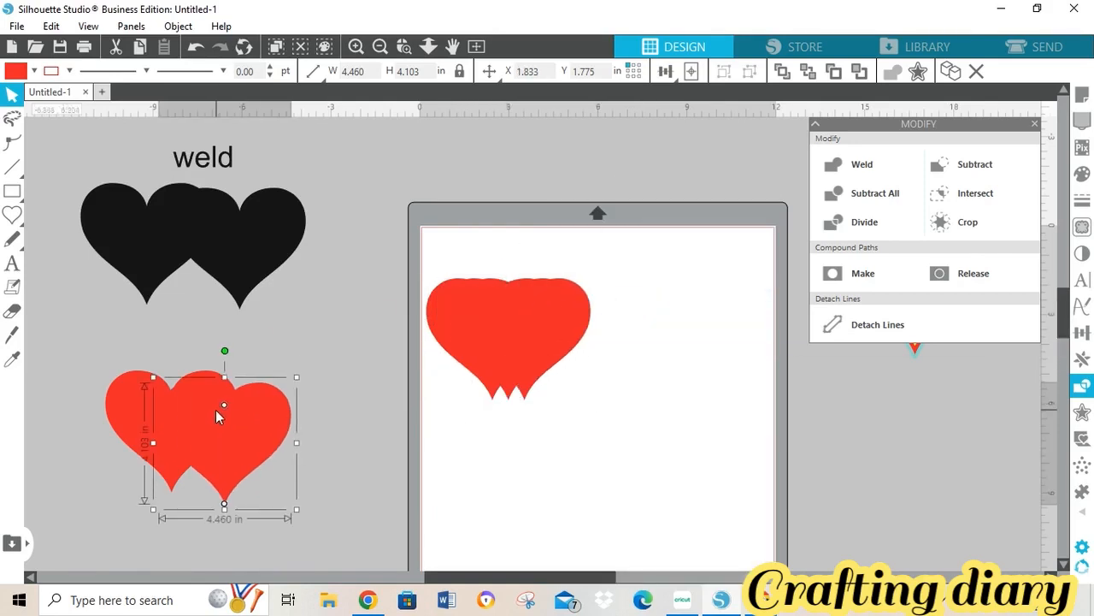
- Clear the spare copies to the lower-left hearts and overlap two red hearts on the mat
left_click(501, 325)
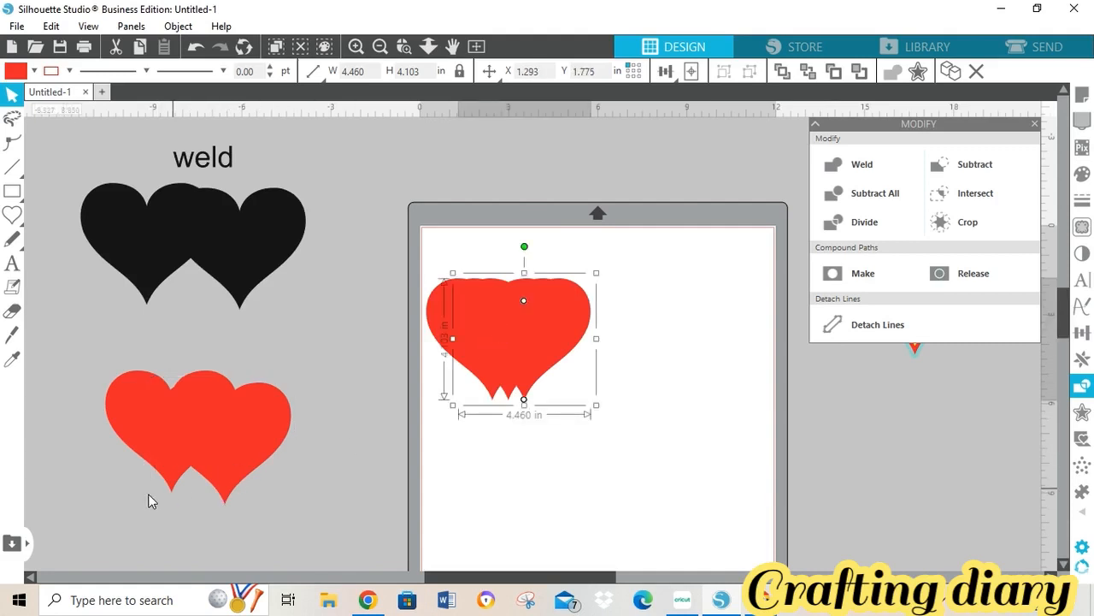
left_click_drag(520, 330, 214, 408)
left_click_drag(538, 342, 714, 334)
left_click_drag(487, 338, 506, 318)
left_click_drag(678, 300, 653, 284)
left_click(653, 285)
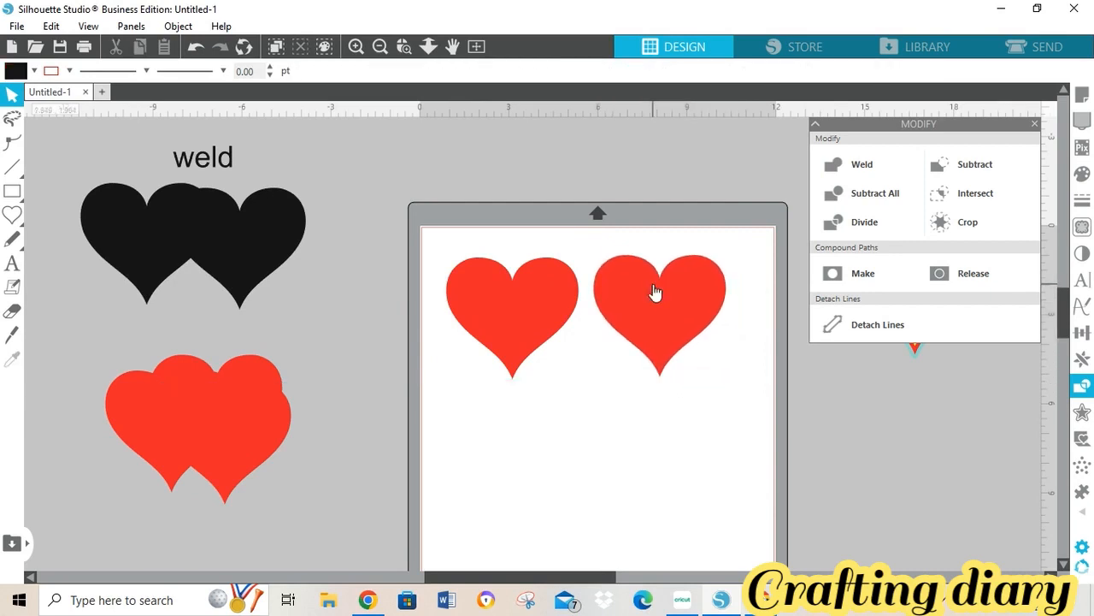
left_click_drag(652, 305, 591, 304)
left_click(592, 306)
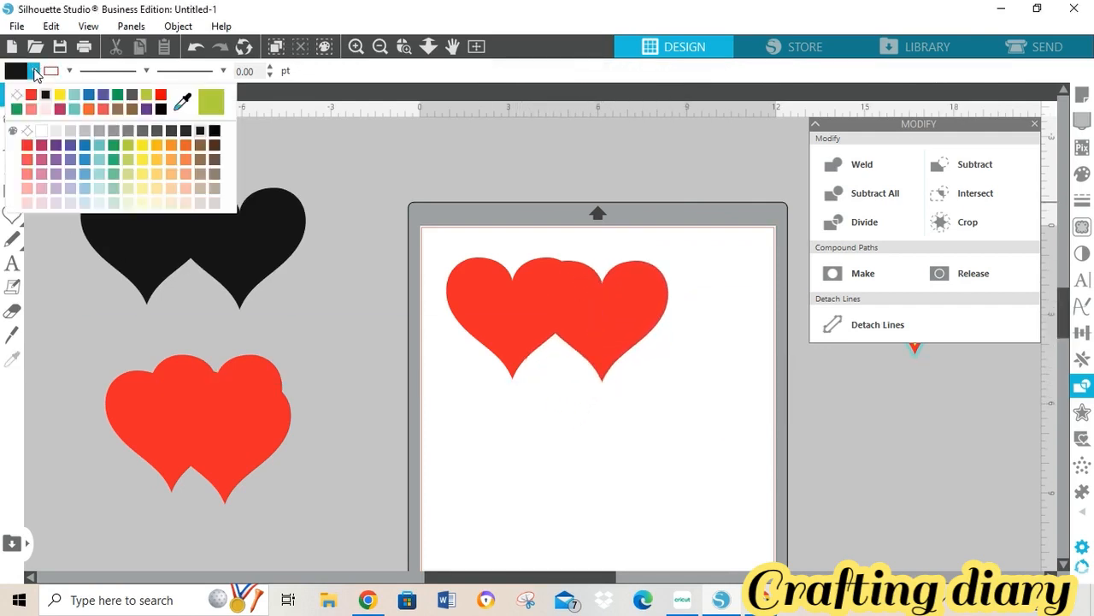
- Fill the right heart yellow, then select both overlapping hearts
left_click(33, 71)
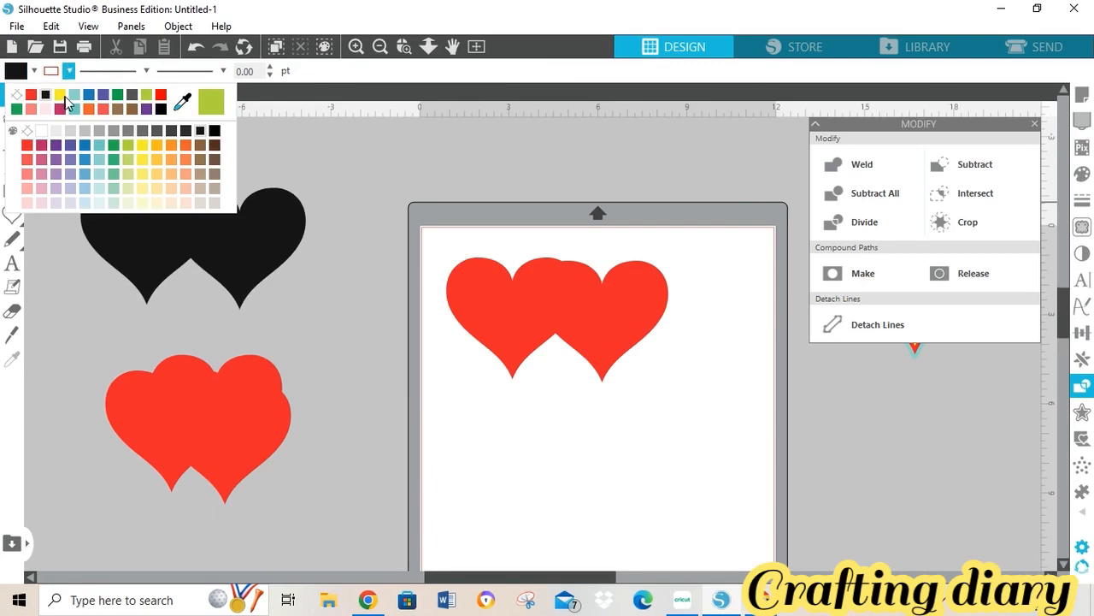
left_click(539, 291)
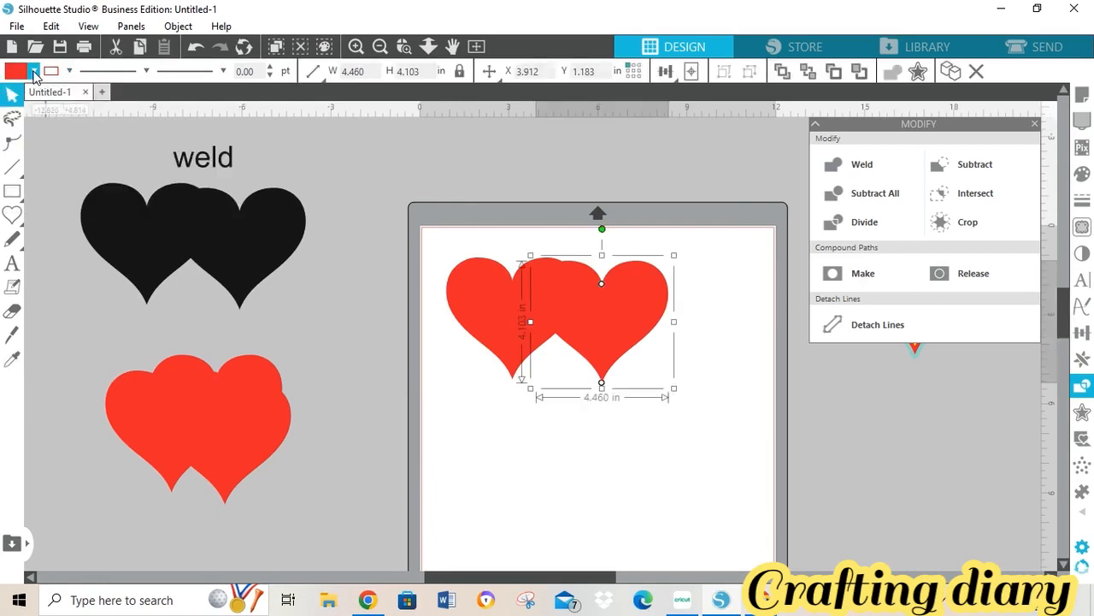
left_click(33, 71)
left_click(62, 96)
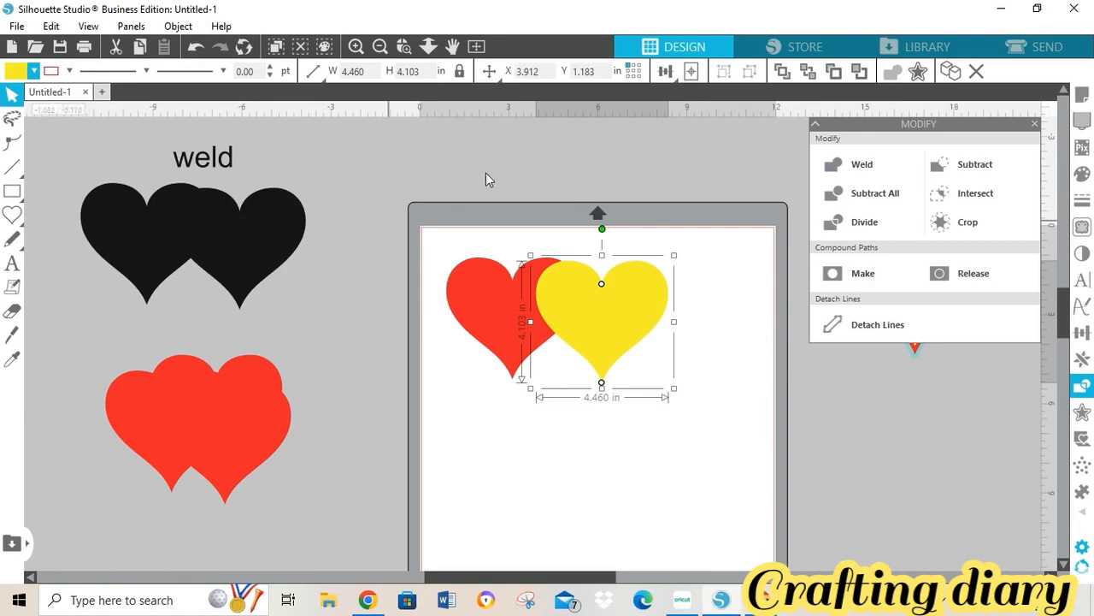
left_click(572, 180)
left_click_drag(450, 225, 716, 409)
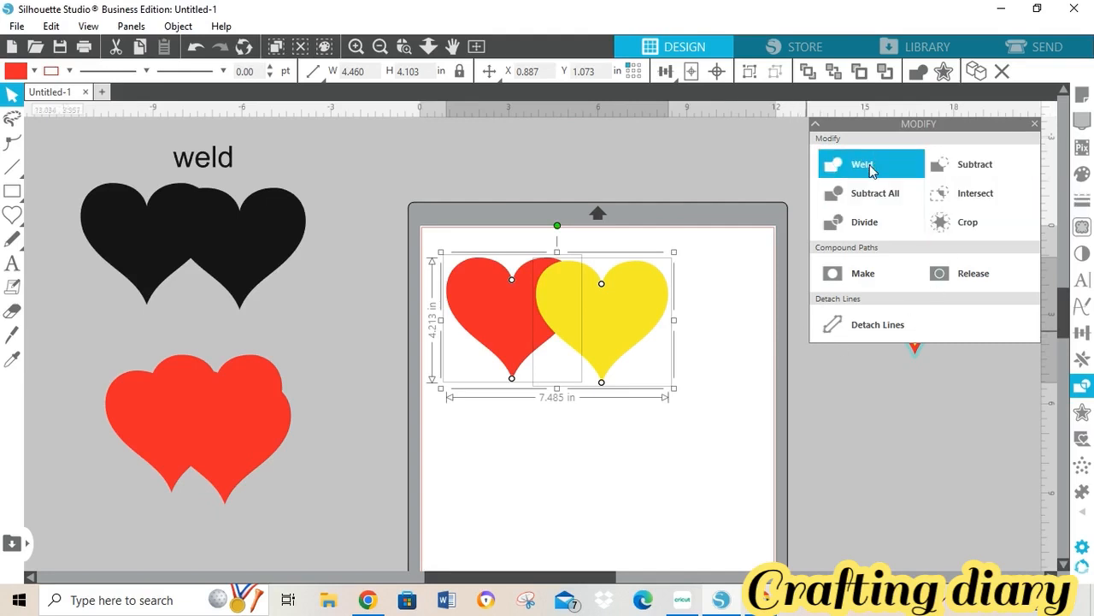
- Subtract the yellow heart from the red one, label it 'subtract', and move both up-left off the mat
left_click(979, 168)
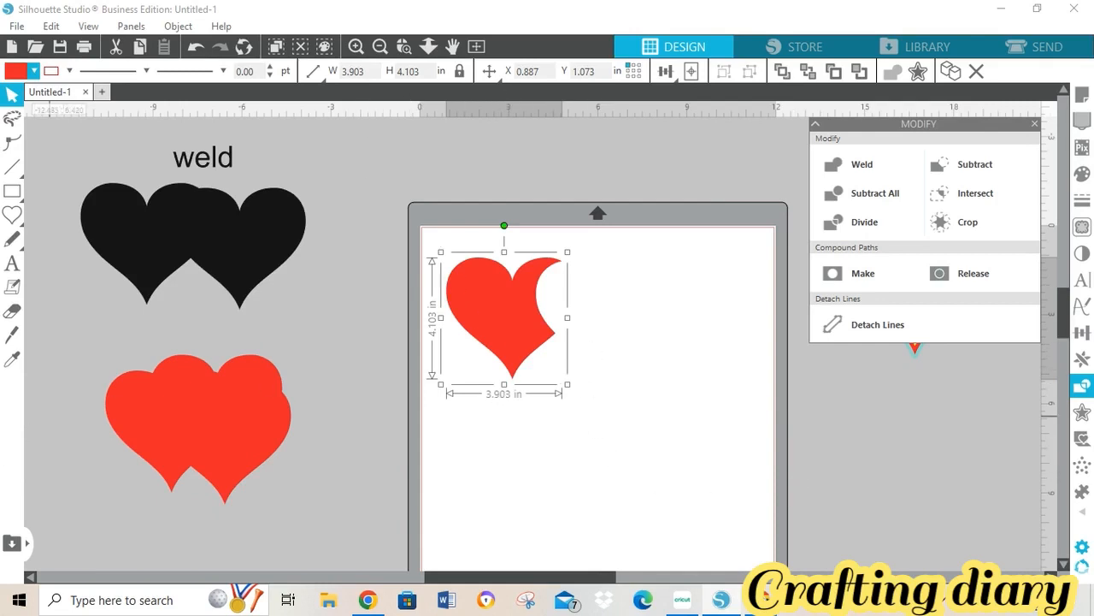
left_click(15, 265)
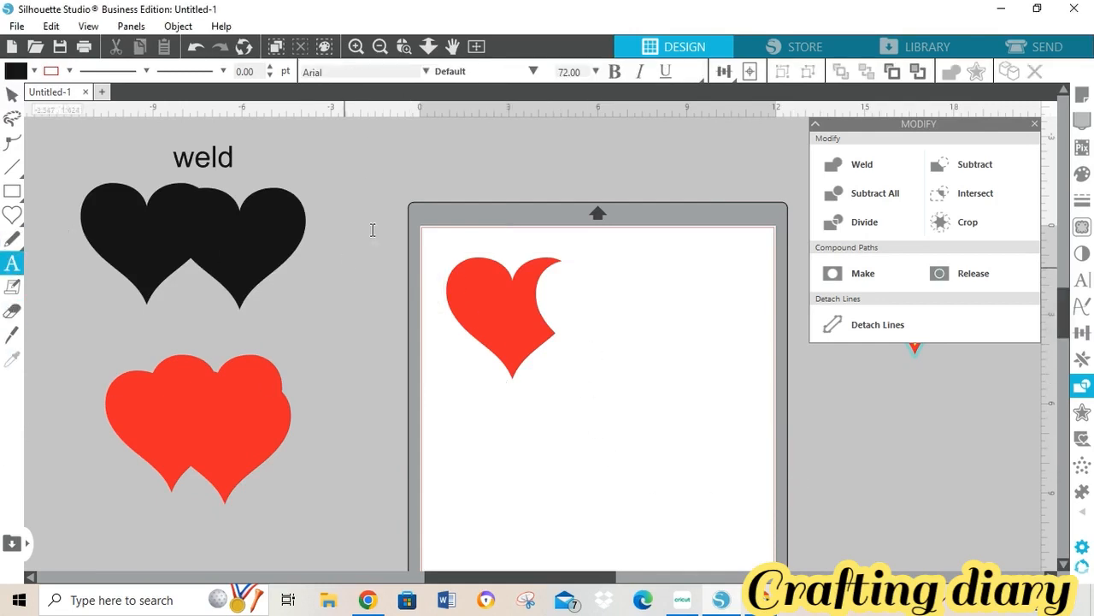
left_click(476, 239)
type("su")
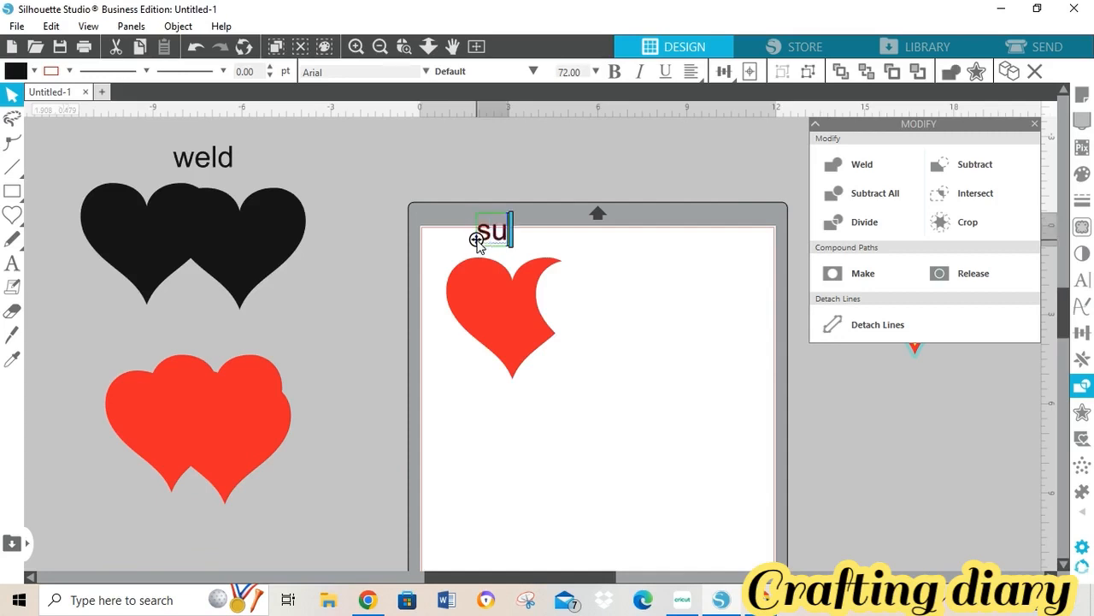
key("BackSpace")
type("btracty")
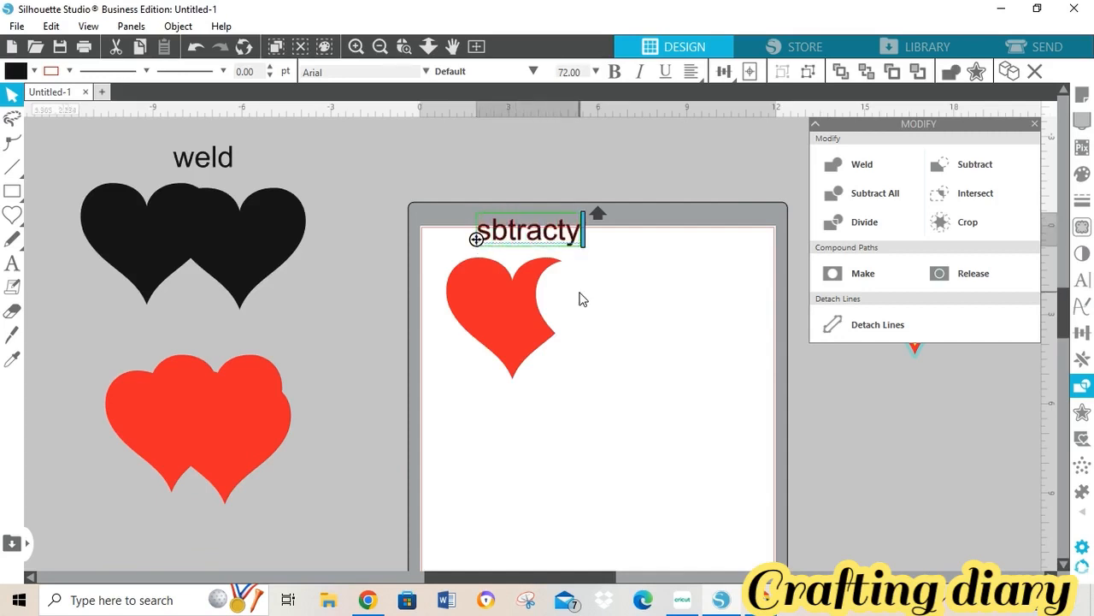
key("BackSpace")
left_click(494, 237)
type("u")
left_click(513, 253)
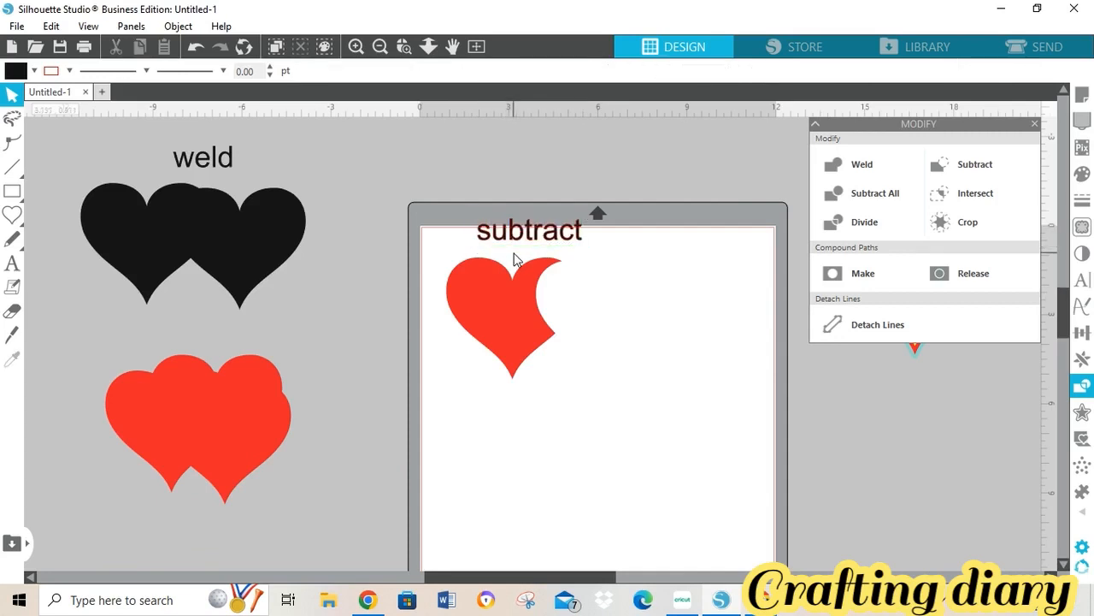
left_click_drag(433, 197, 610, 371)
left_click_drag(535, 325, 421, 241)
- Turn a dark heart yellow, overlap it onto the lower-left heart, and select both
left_click(683, 600)
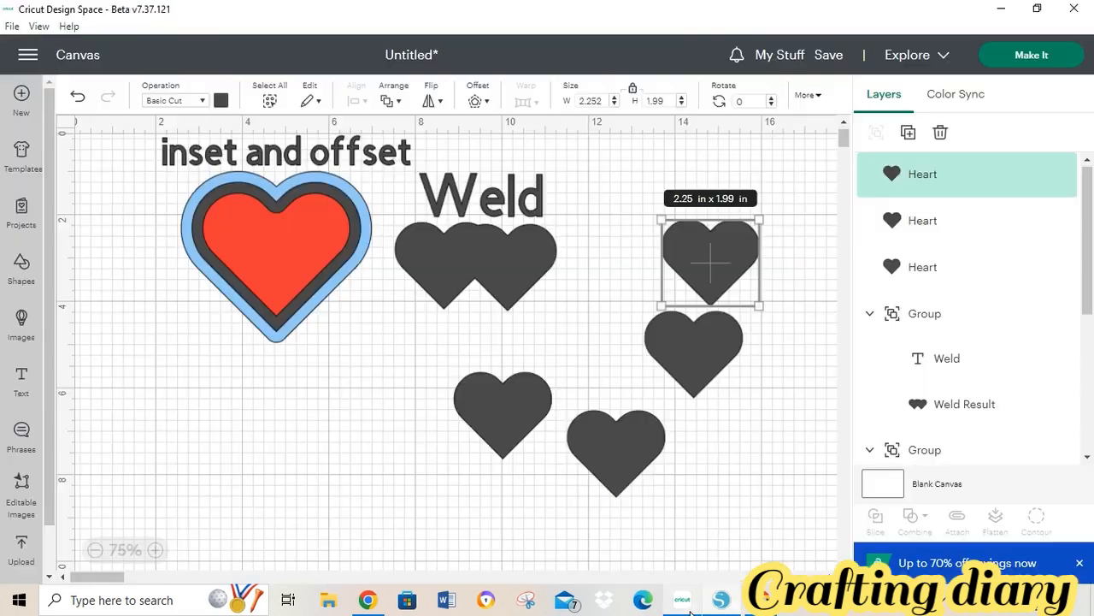
left_click_drag(718, 270, 358, 449)
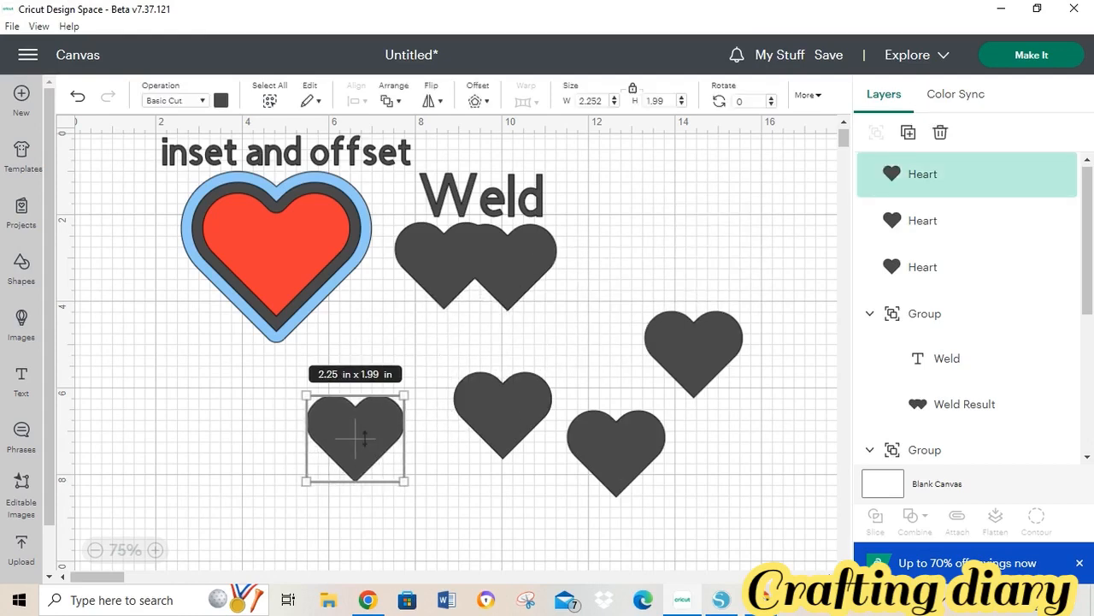
left_click_drag(494, 410, 468, 434)
left_click(221, 101)
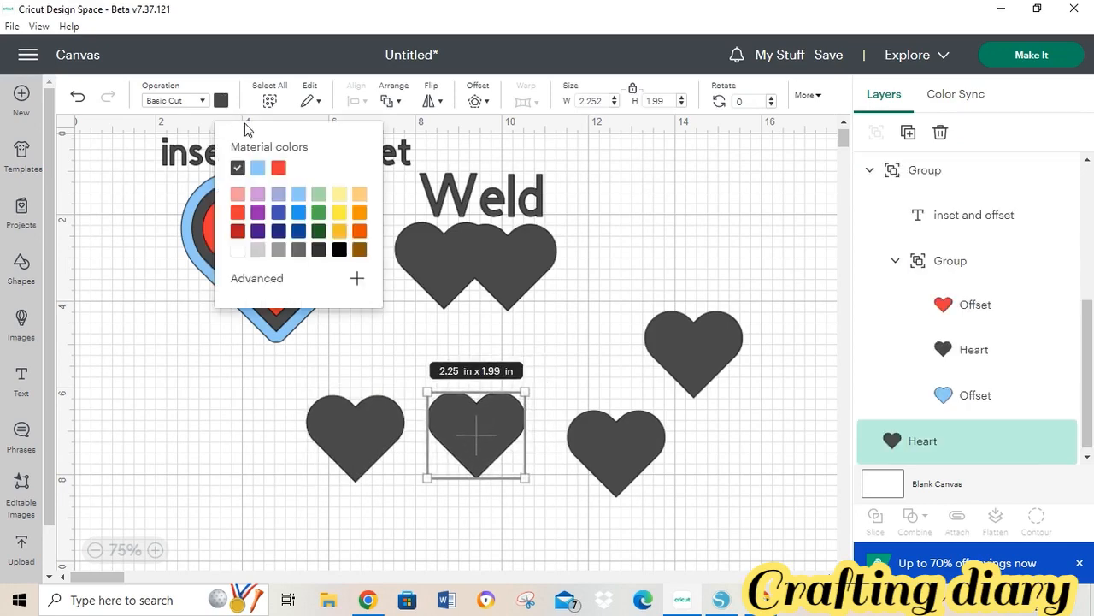
left_click(339, 212)
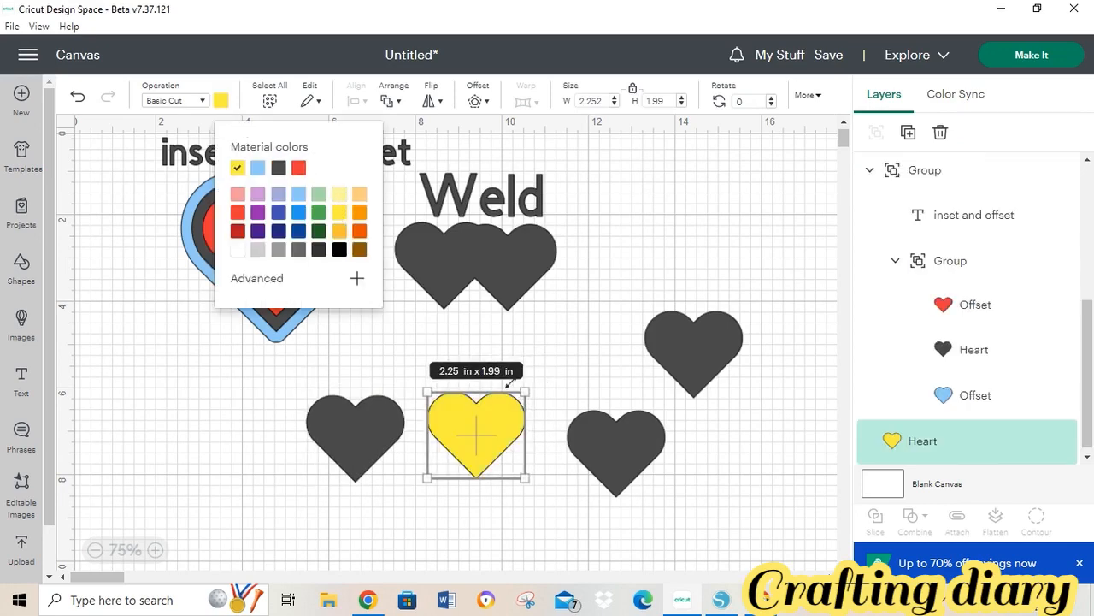
left_click_drag(495, 417, 439, 427)
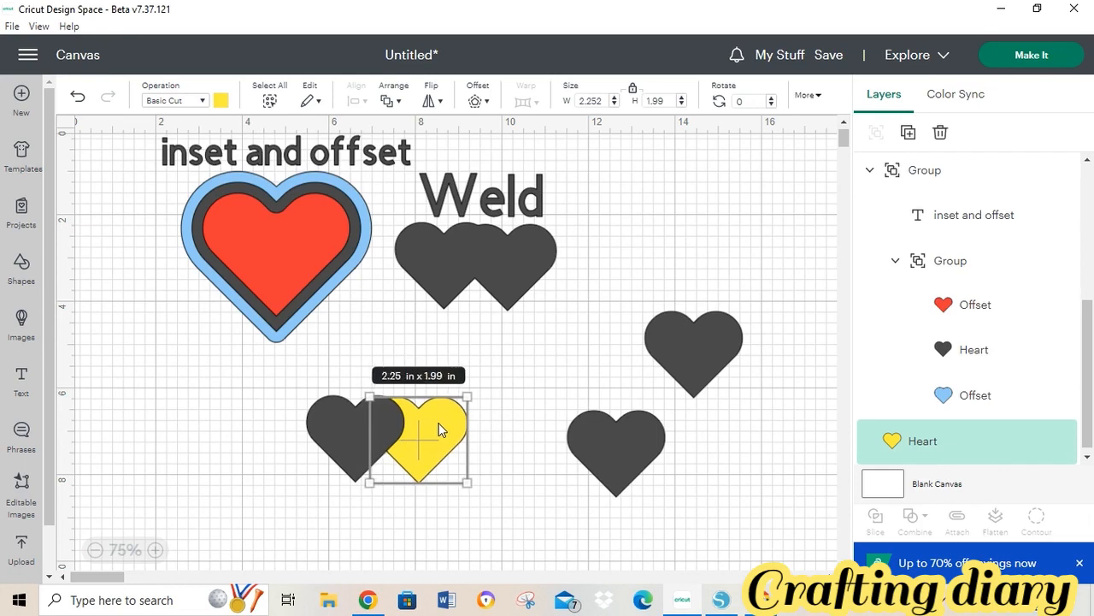
left_click(551, 410)
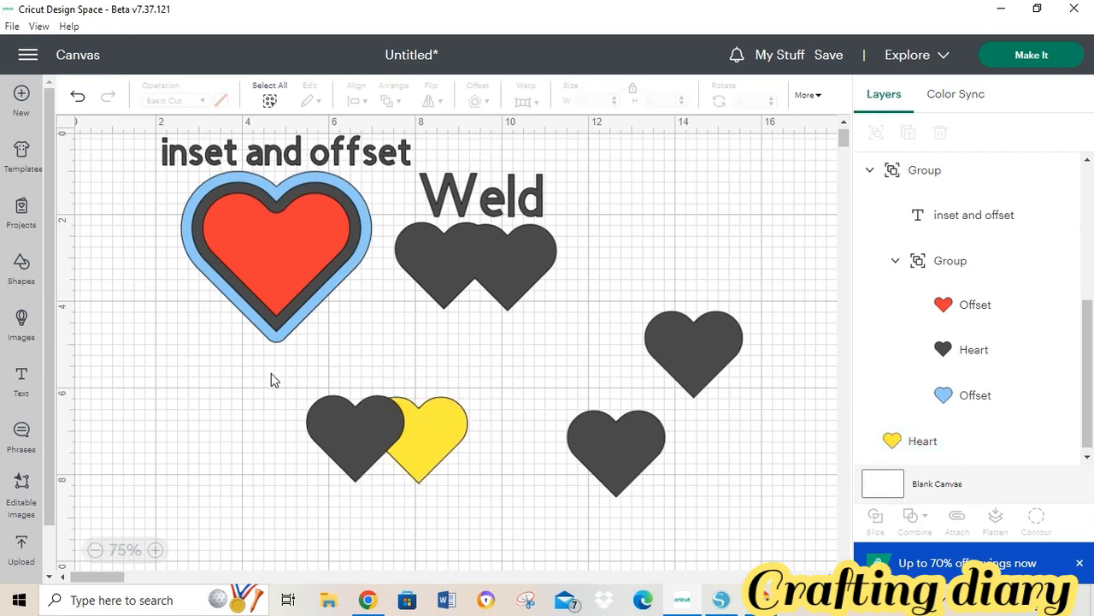
left_click_drag(271, 374, 487, 516)
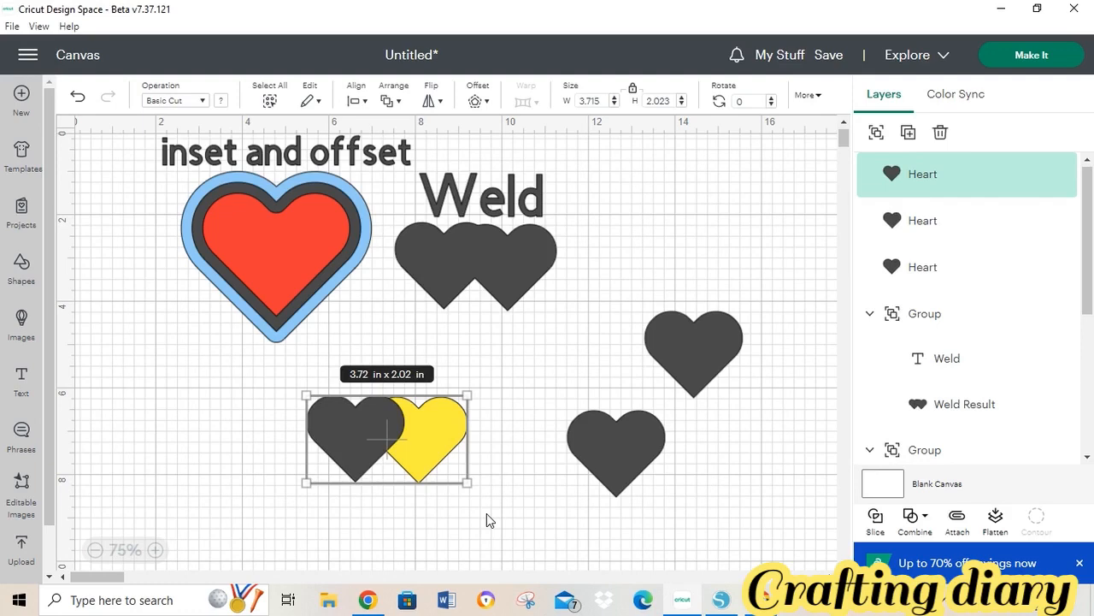
- Subtract the dark heart from the yellow heart via Combine, then add a new text box
left_click(925, 518)
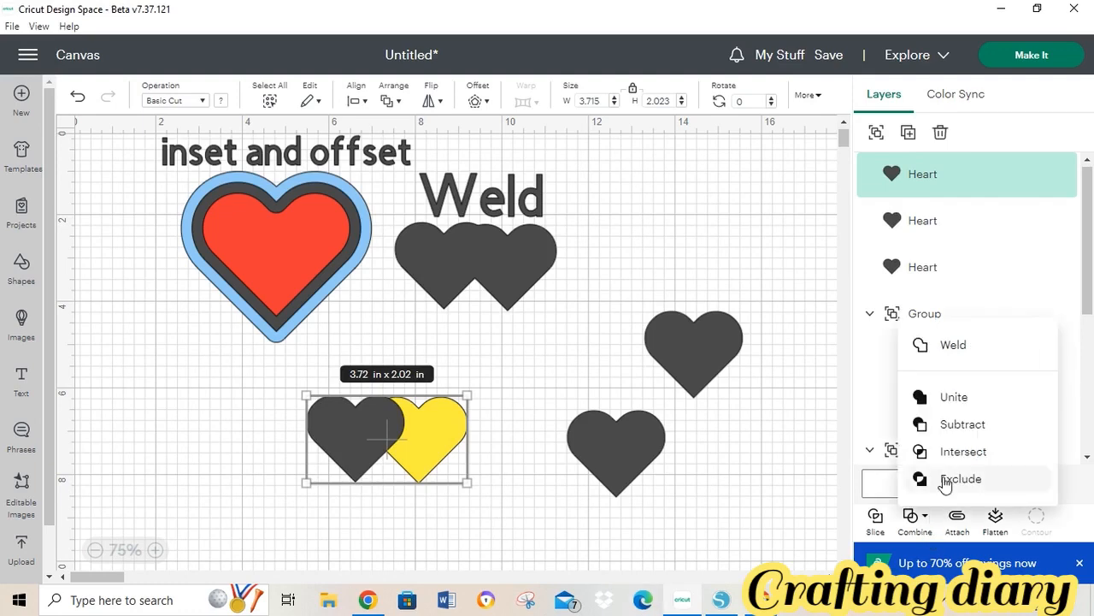
left_click(958, 425)
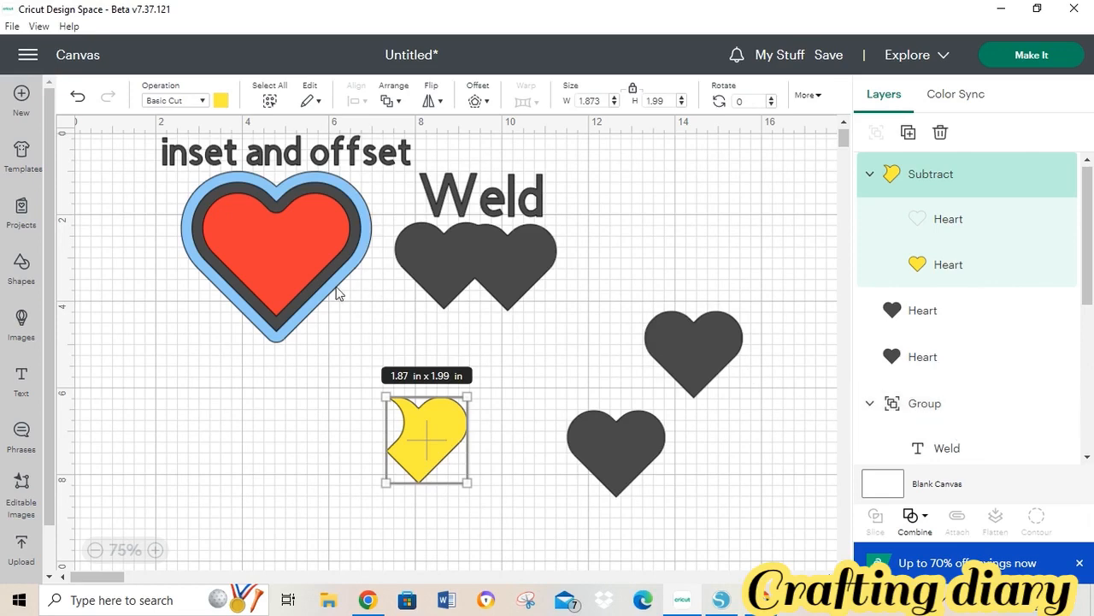
left_click(17, 387)
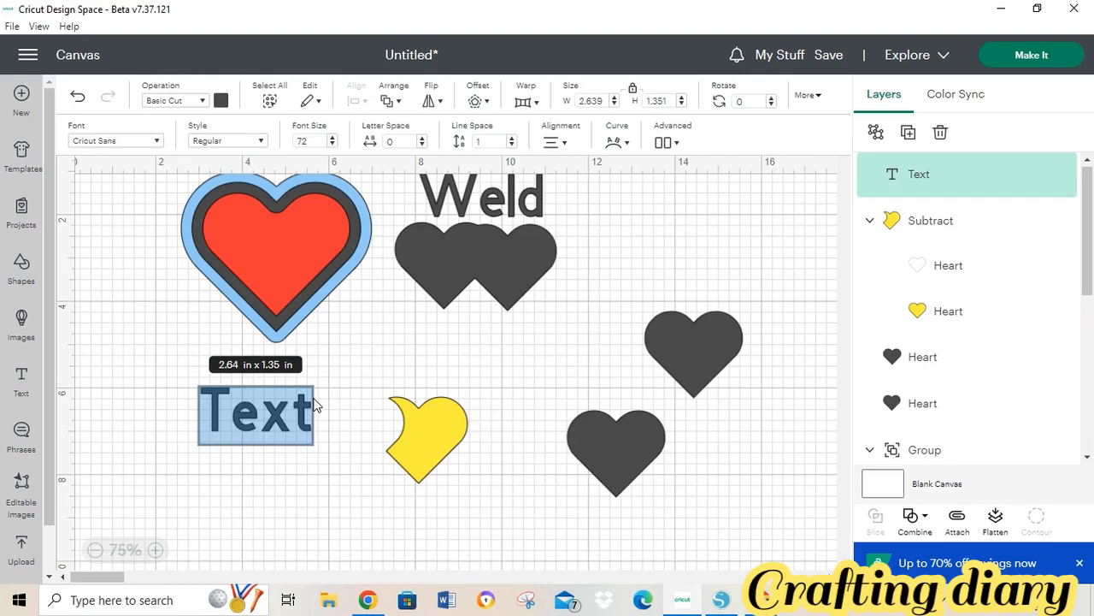
- Enter 'Subtract' as the label, undo the accidental resize, and group it with the yellow heart
type("Subtract")
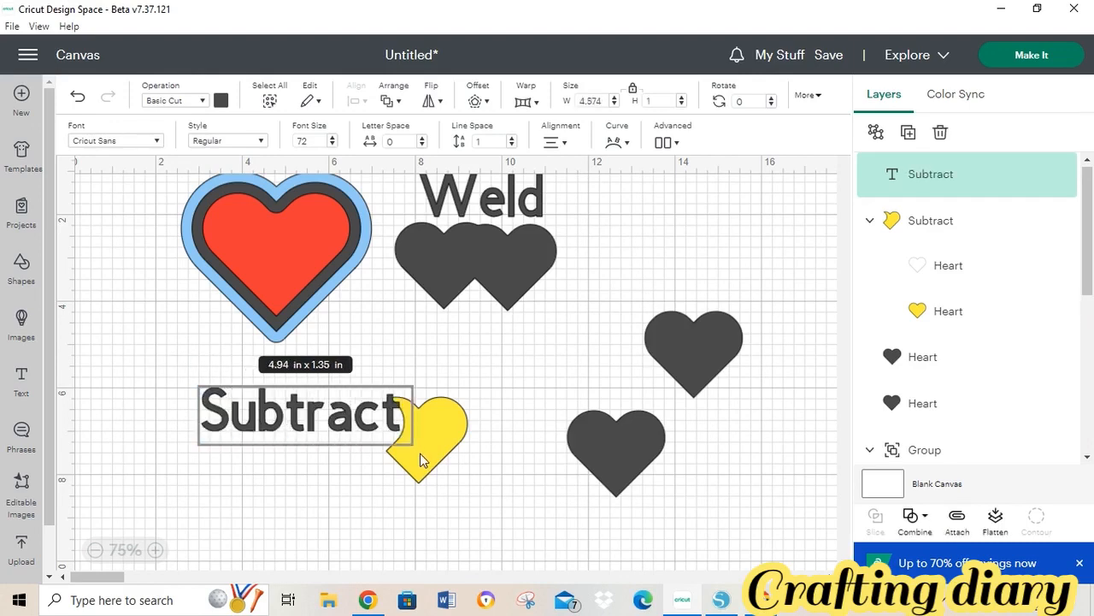
left_click(342, 501)
left_click_drag(400, 427, 454, 383)
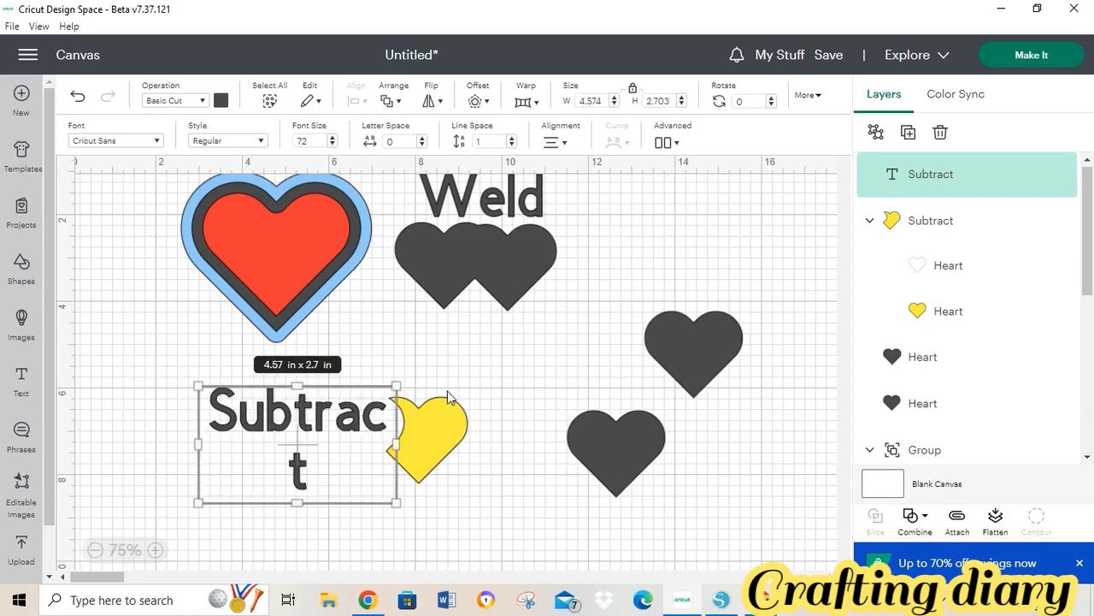
left_click(79, 97)
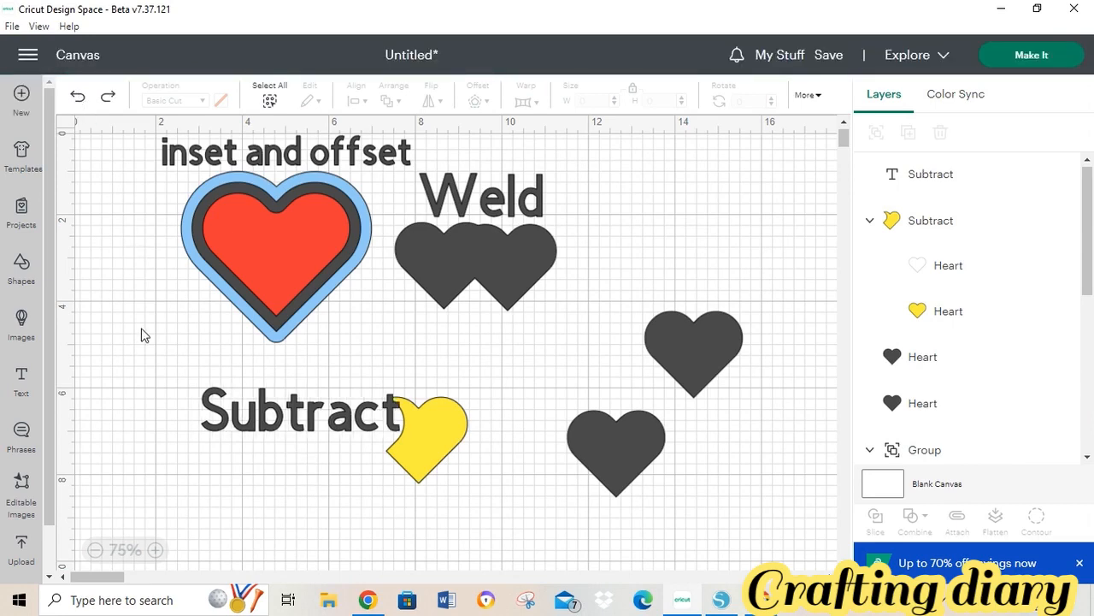
left_click_drag(190, 399, 341, 438)
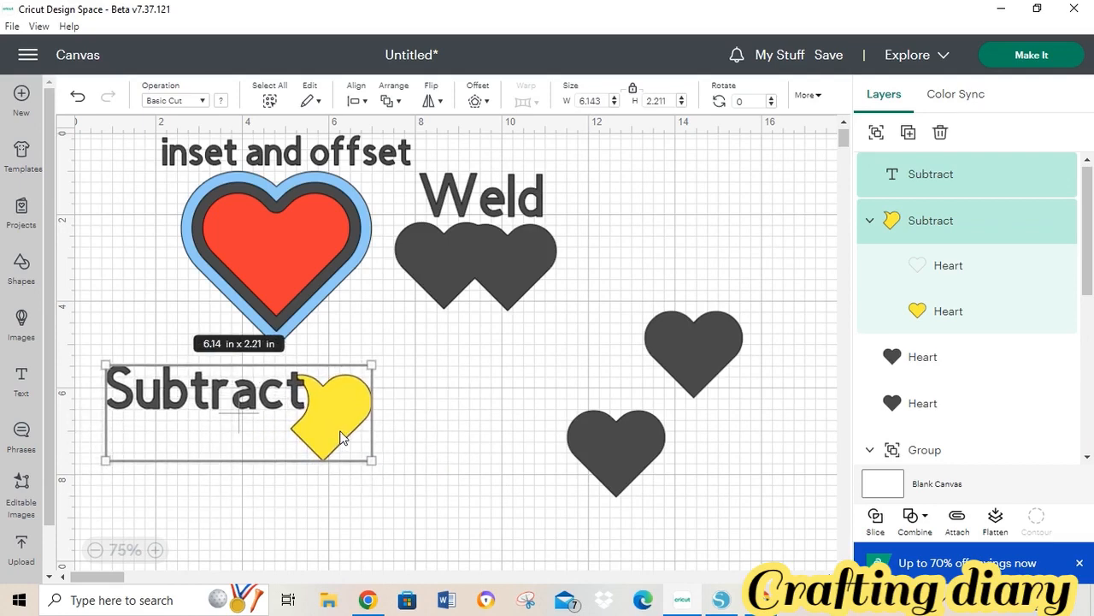
left_click(878, 133)
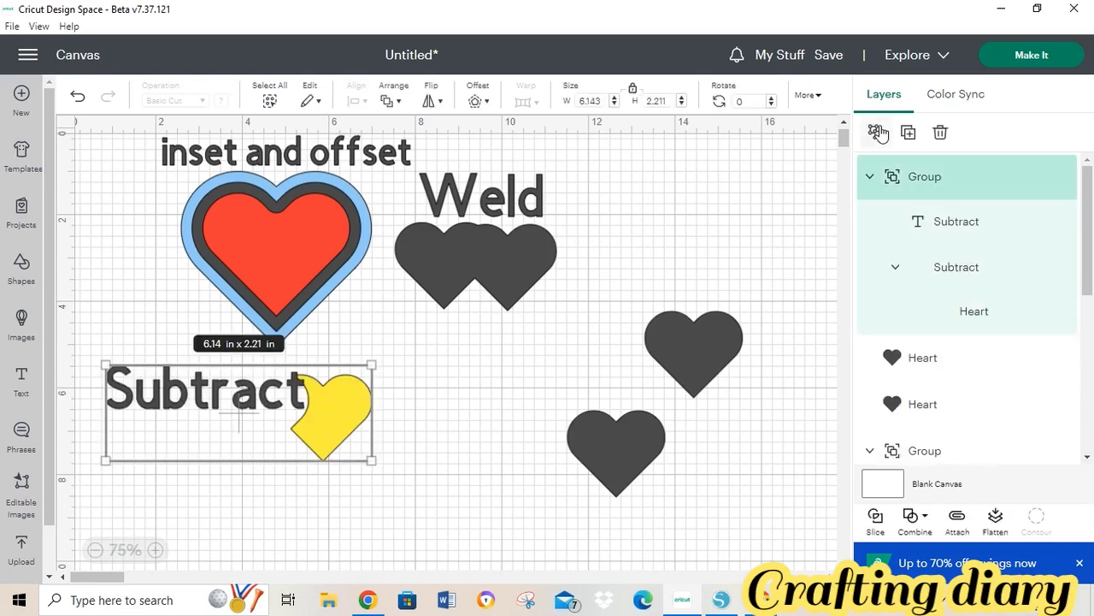
left_click(653, 347)
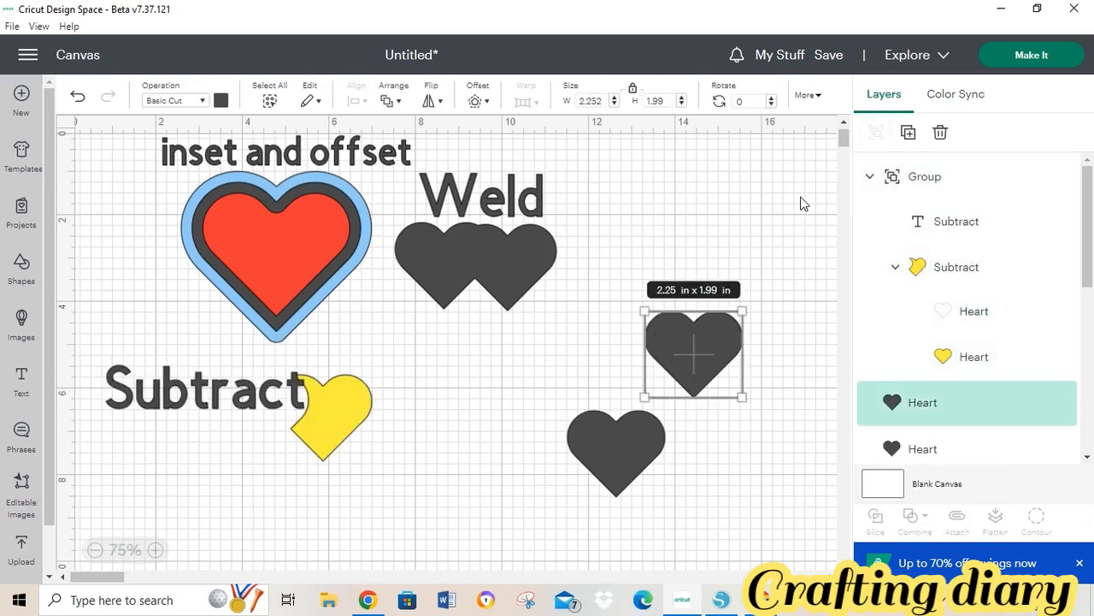
- Make three copies of the dark heart and place them below Subtract, lower right and top right
left_click(907, 134)
left_click(906, 135)
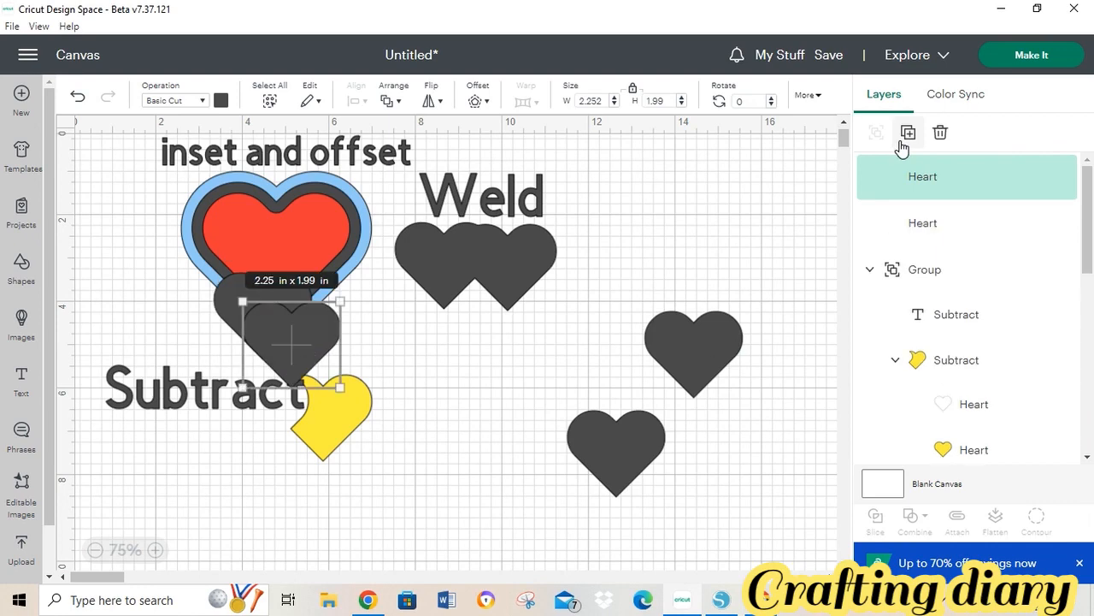
left_click(906, 134)
left_click_drag(314, 362, 416, 480)
left_click_drag(306, 327, 557, 419)
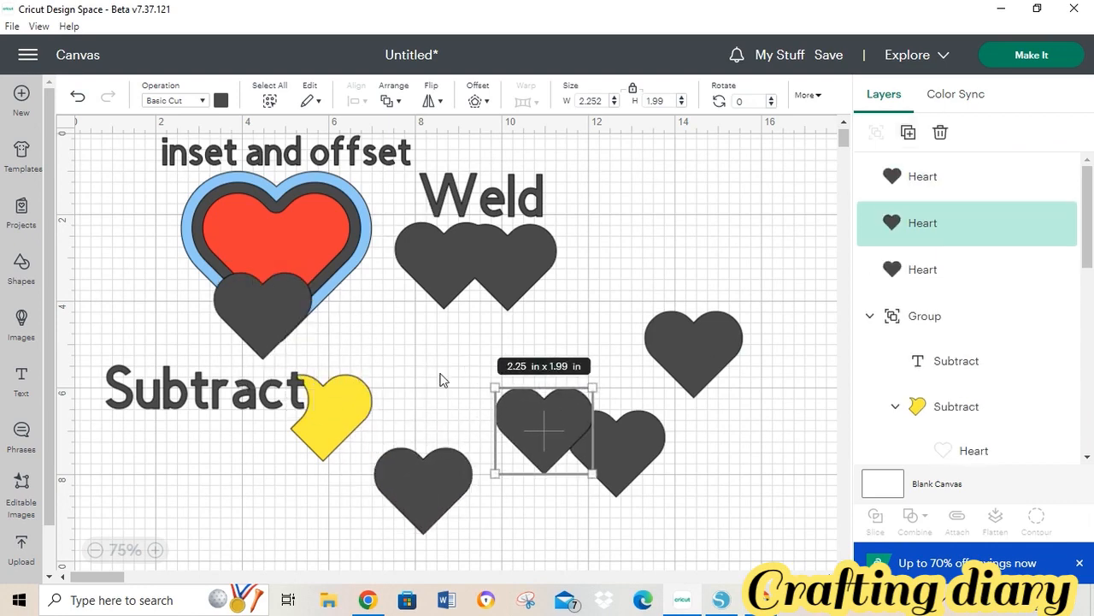
left_click_drag(261, 287, 683, 183)
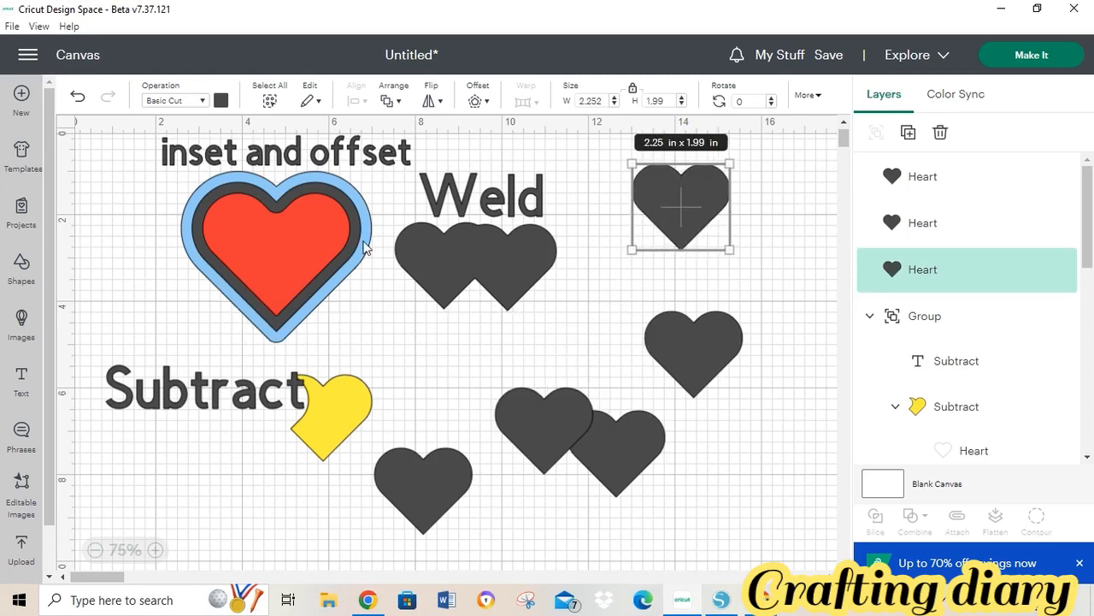
- Shift the offset, Subtract and Weld examples left and separate the overlapping heart
left_click_drag(248, 241, 156, 233)
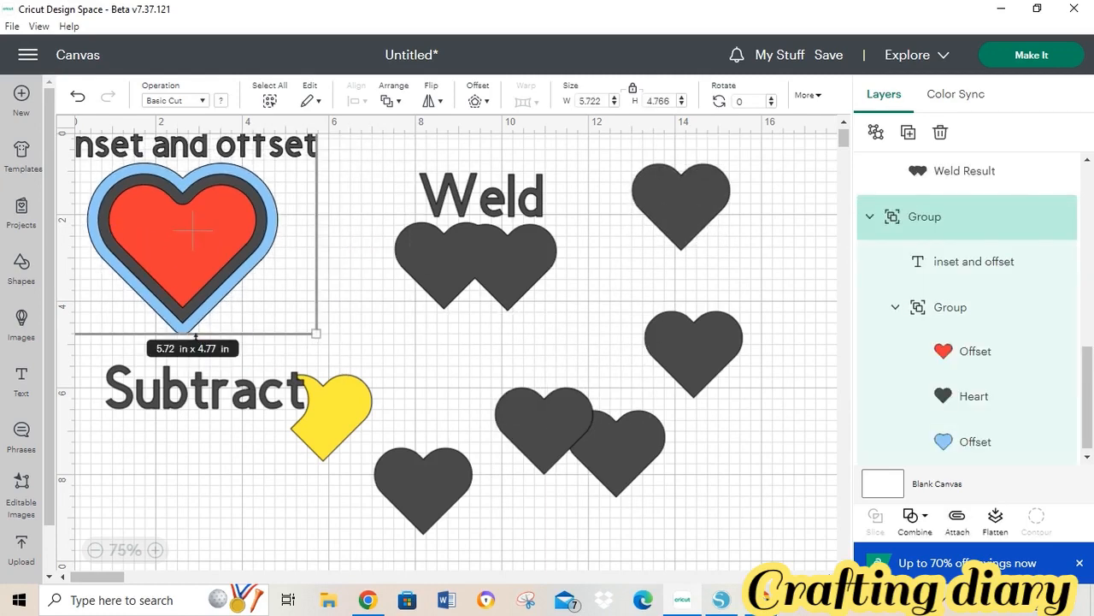
left_click_drag(210, 395, 177, 395)
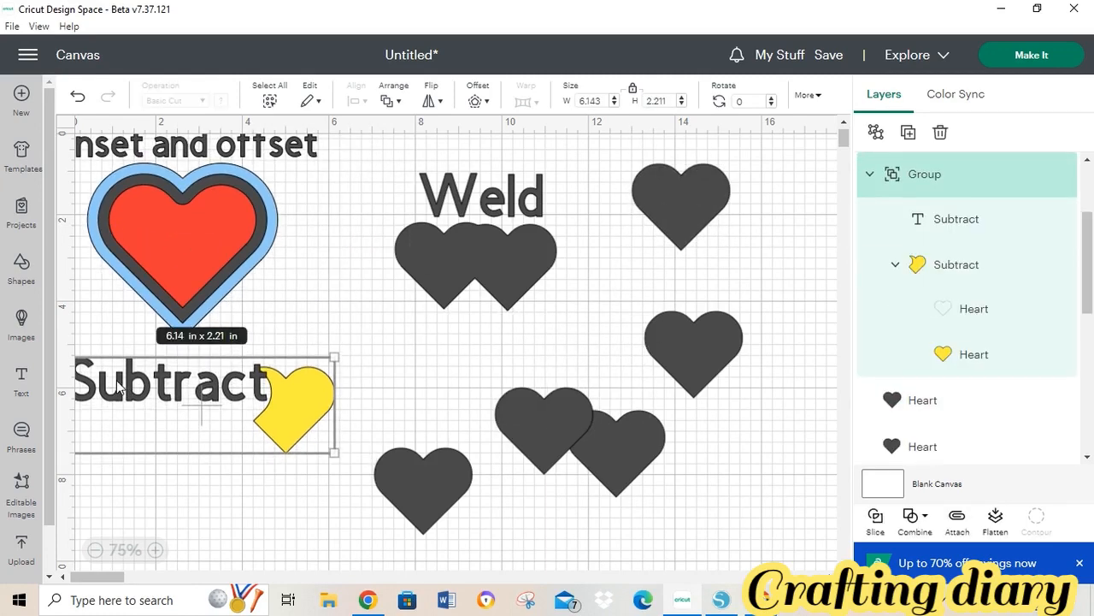
left_click(489, 221)
left_click_drag(475, 222, 373, 247)
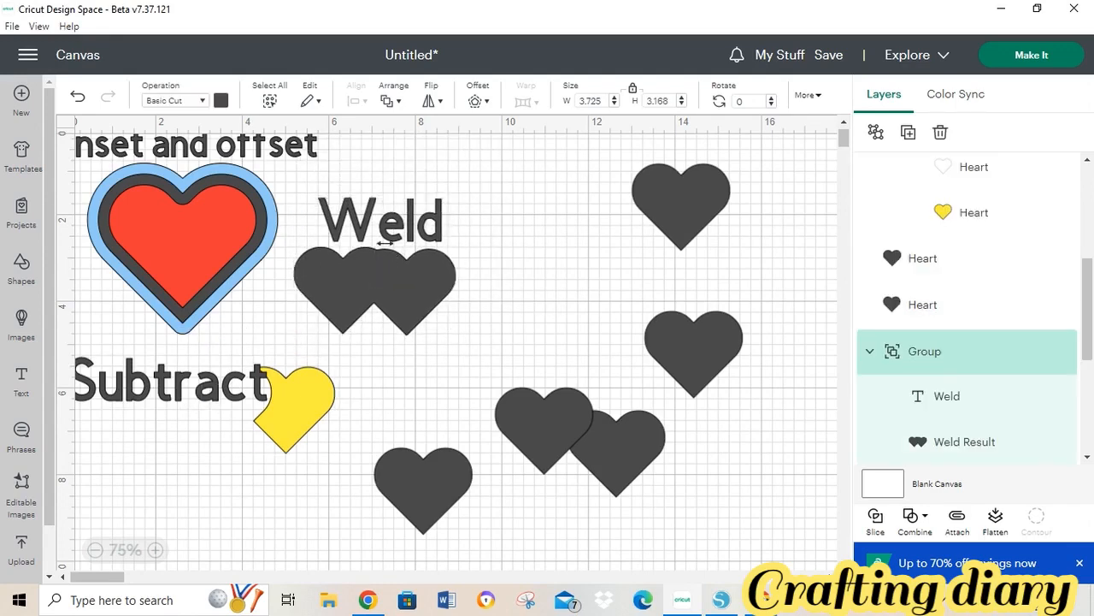
left_click_drag(620, 430, 690, 453)
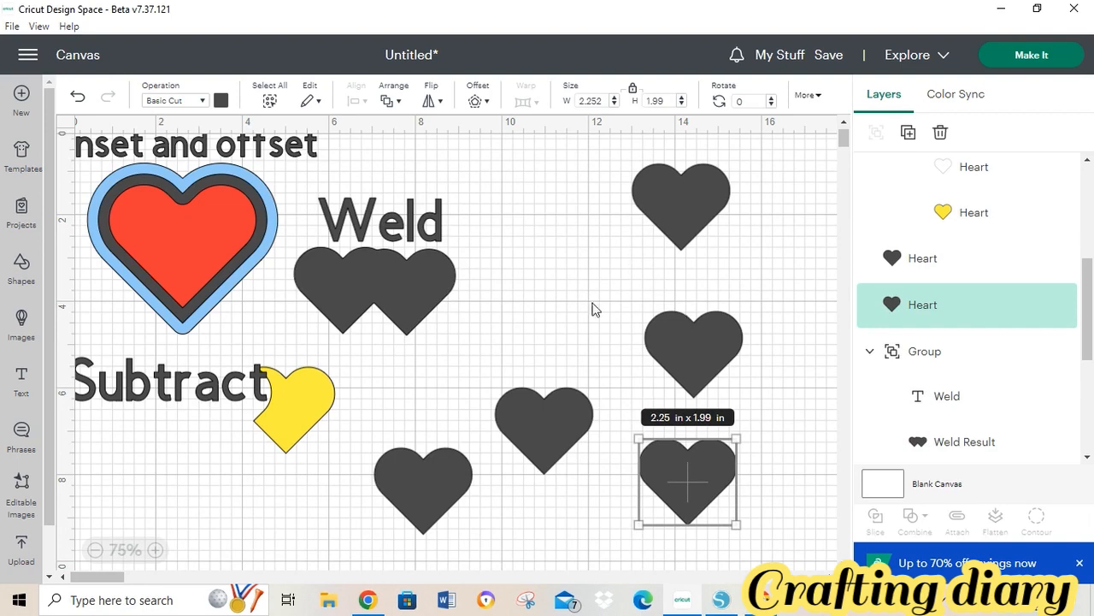
- Move two red hearts onto the cutting mat and nudge the right one slightly apart
left_click(721, 605)
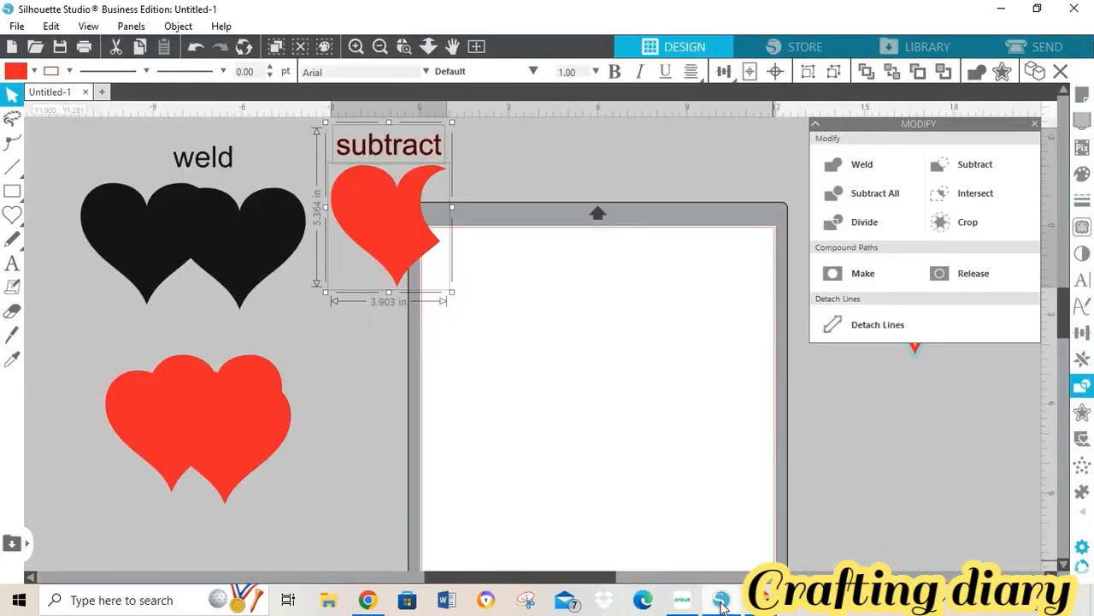
left_click(263, 446)
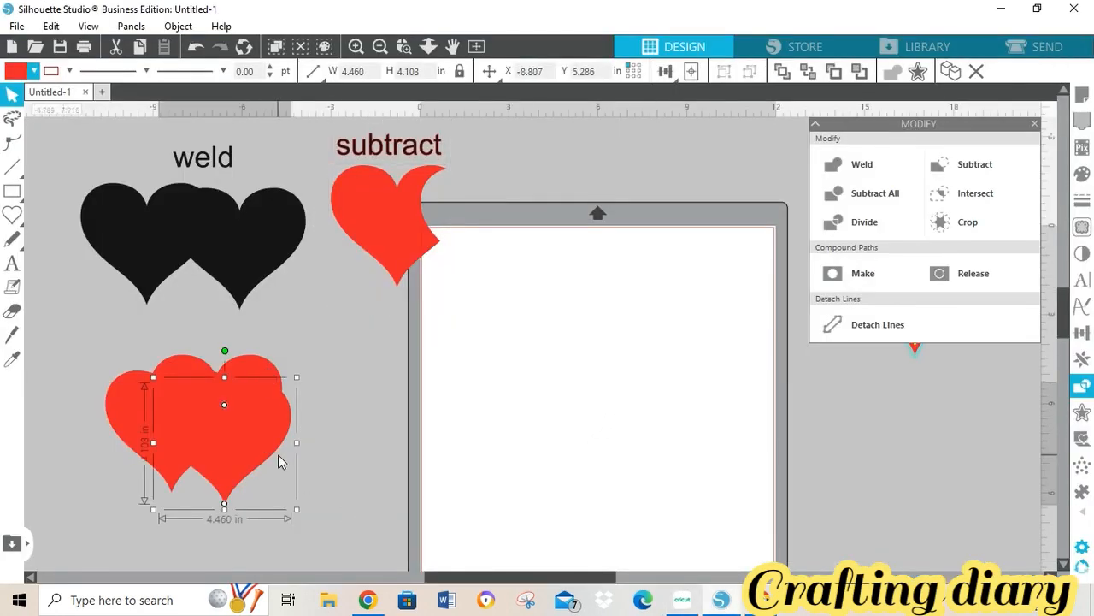
left_click_drag(281, 457, 572, 388)
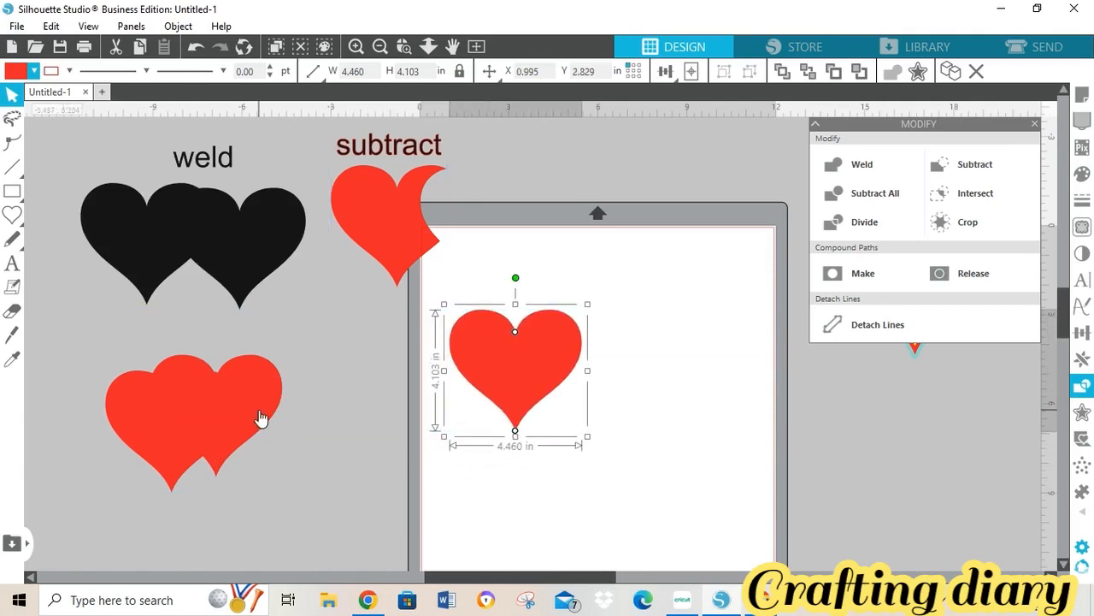
left_click_drag(259, 419, 682, 376)
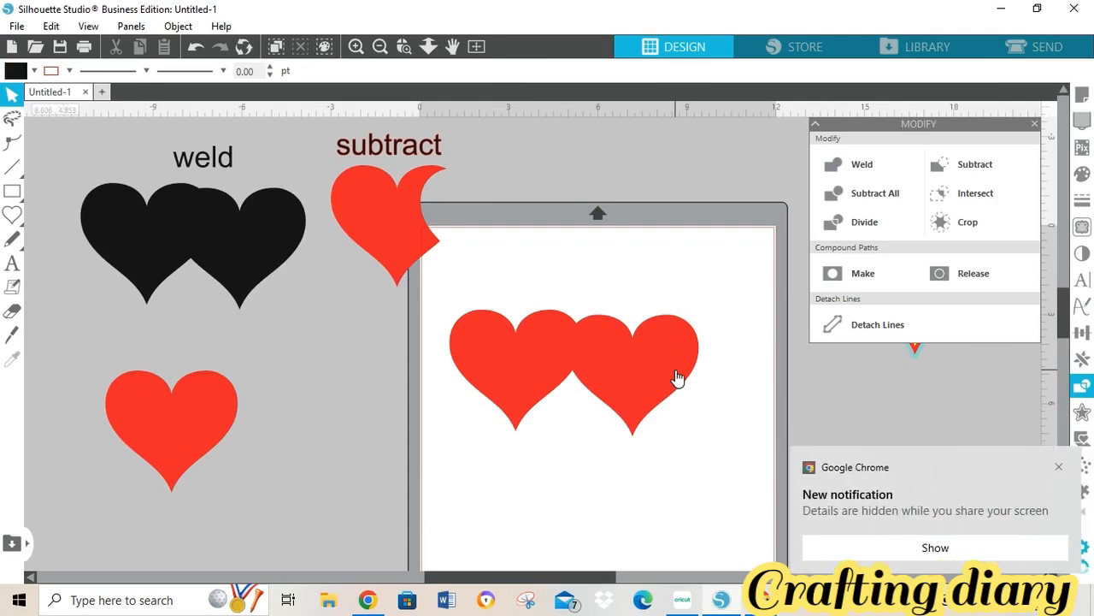
left_click(1060, 470)
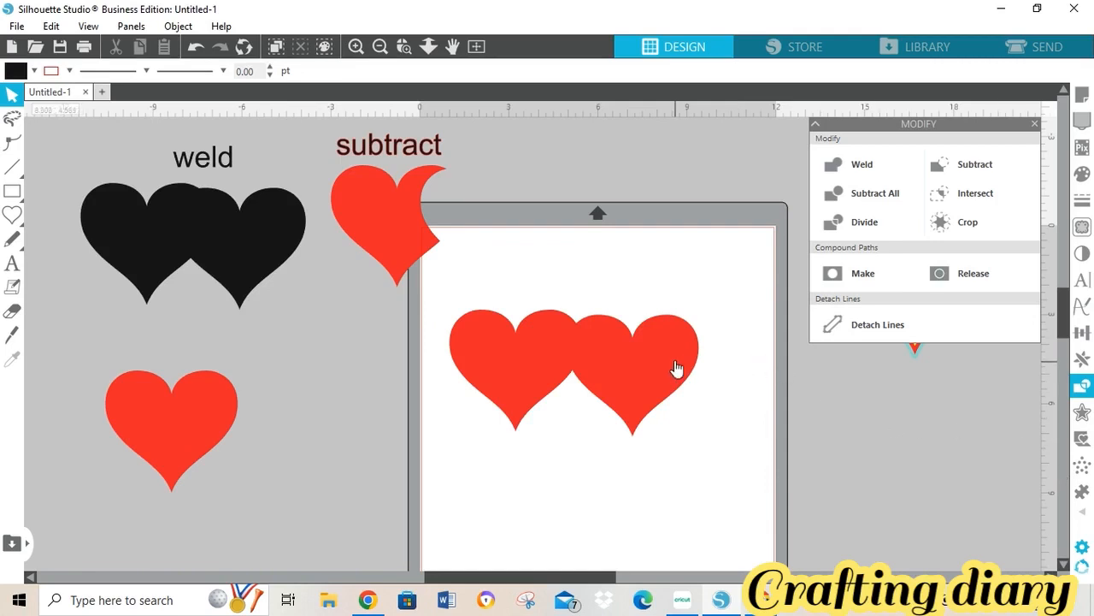
left_click_drag(688, 353, 710, 325)
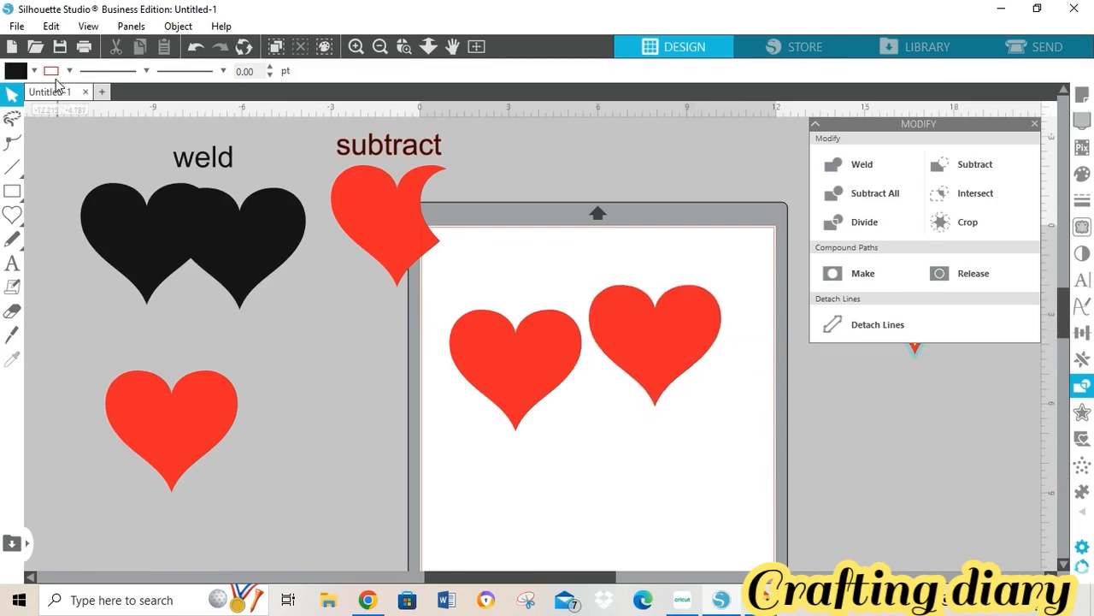
- Fill the left mat heart blue, overlap it onto the red heart, and select both
left_click(34, 72)
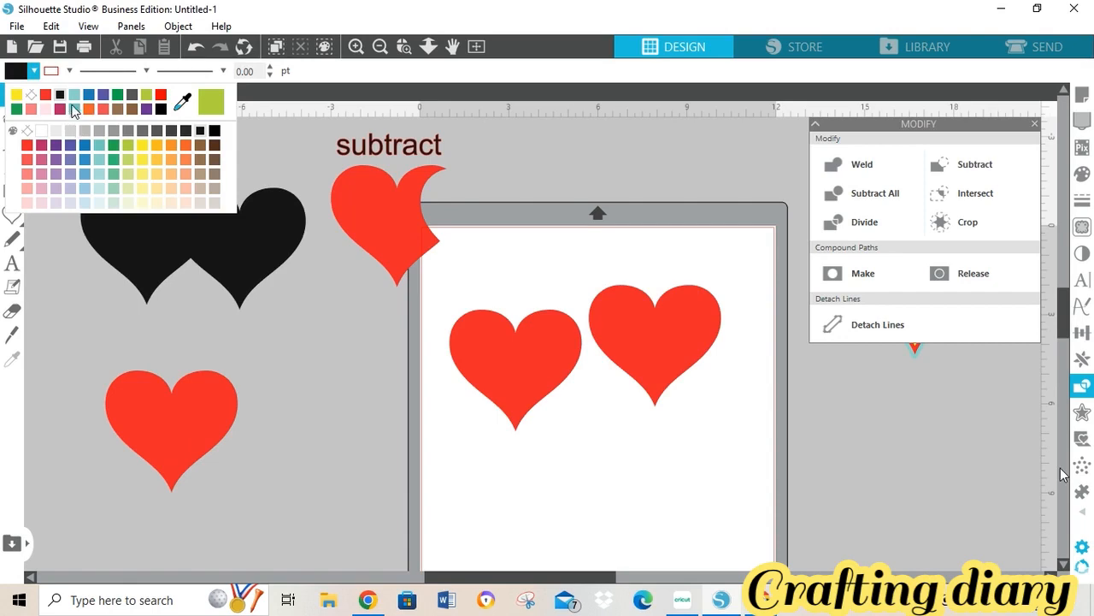
left_click(502, 331)
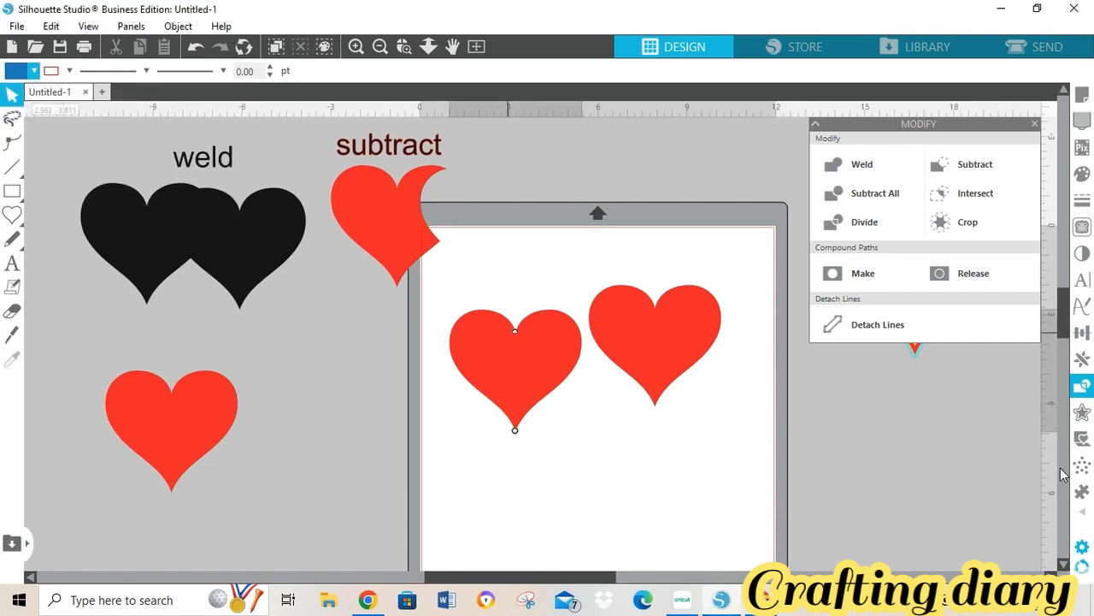
left_click(34, 72)
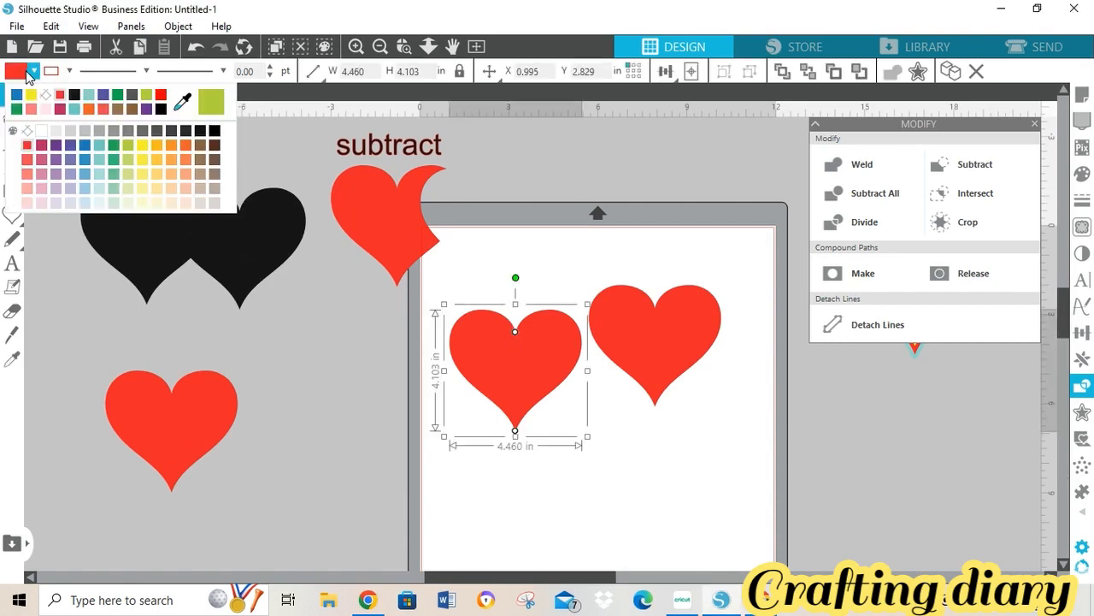
left_click(17, 96)
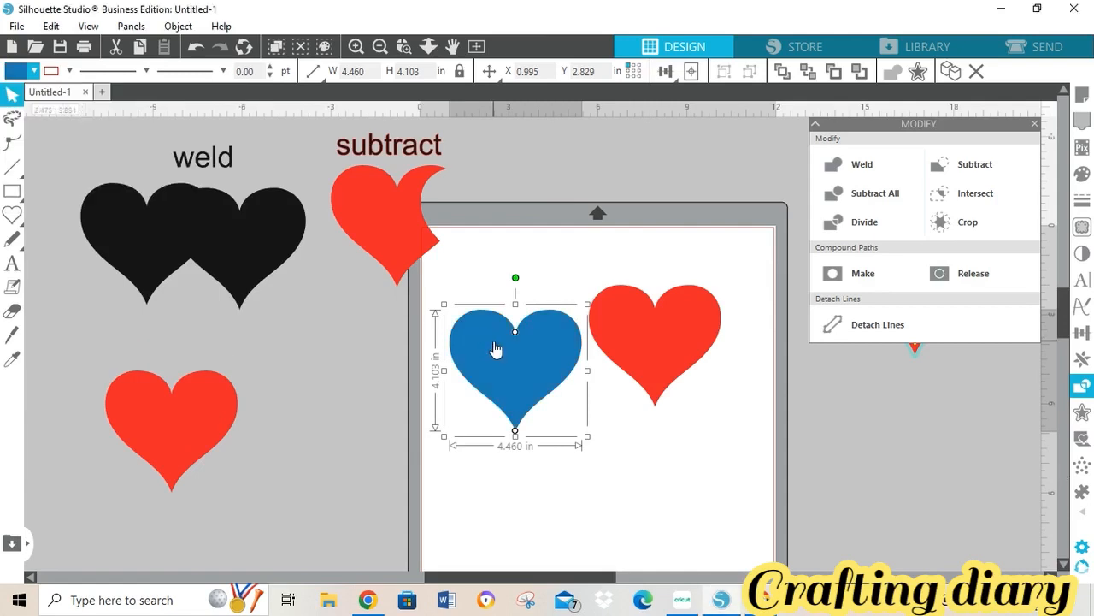
left_click_drag(497, 345, 549, 321)
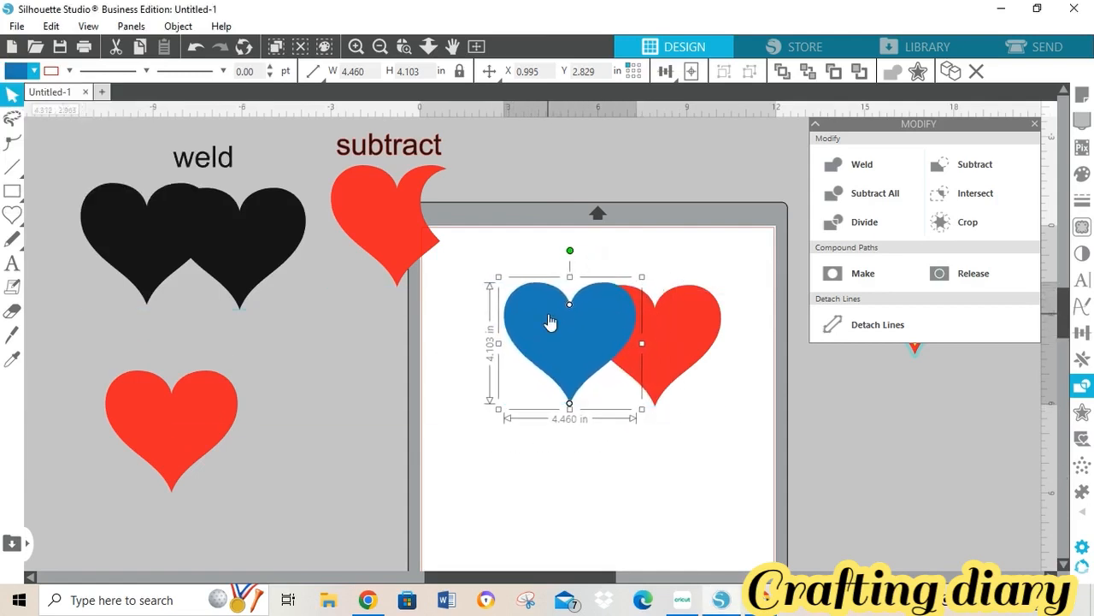
left_click(473, 243)
left_click_drag(473, 248, 772, 420)
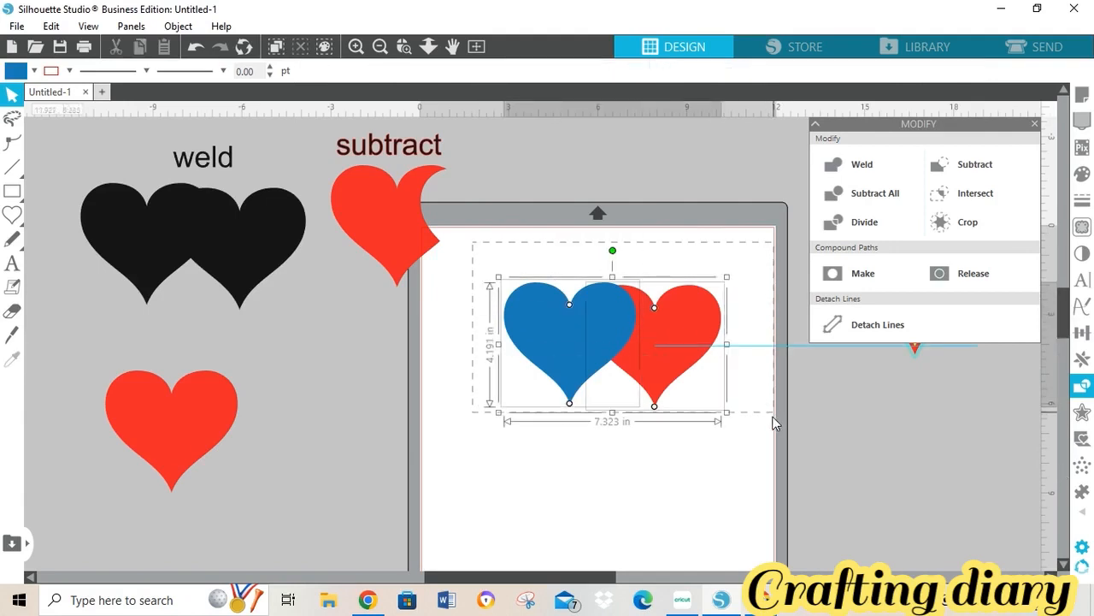
- Intersect the two hearts into a leaf shape, undoing and reapplying until it looks right
left_click(991, 203)
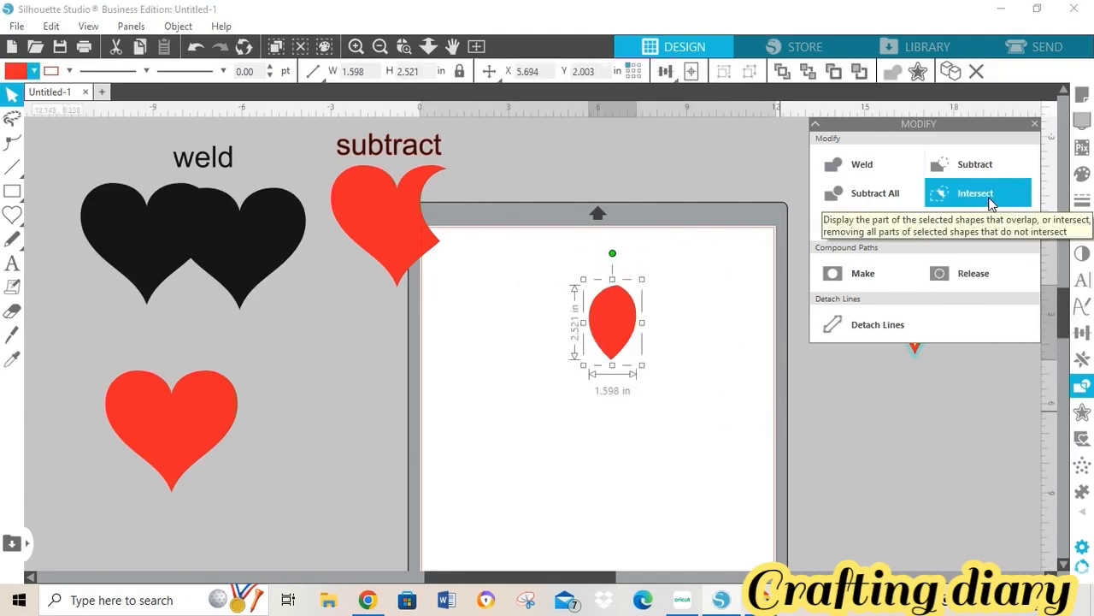
left_click(194, 50)
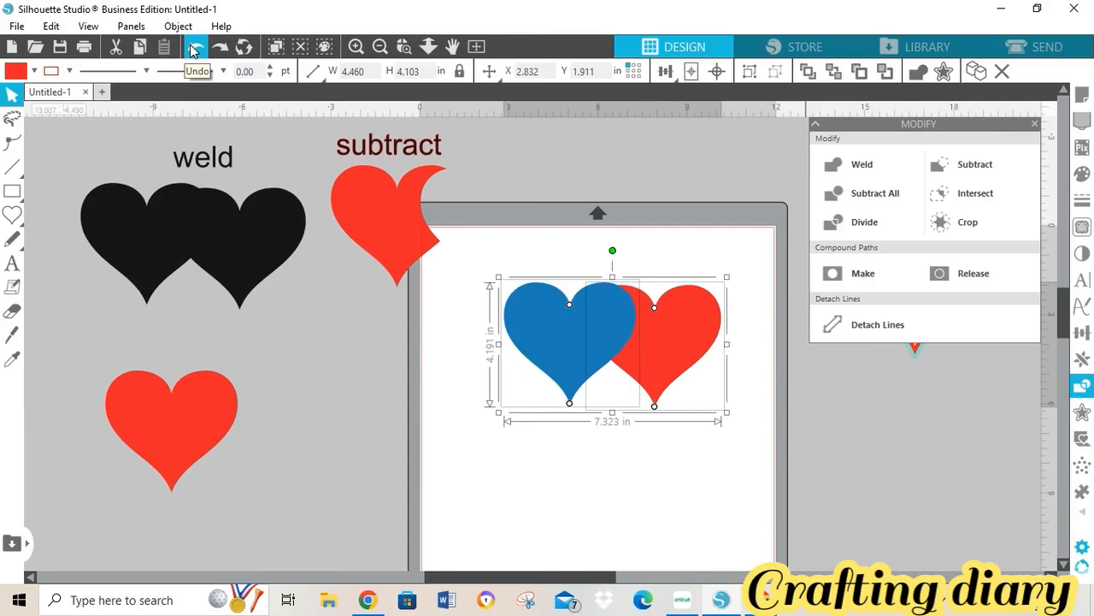
left_click(979, 197)
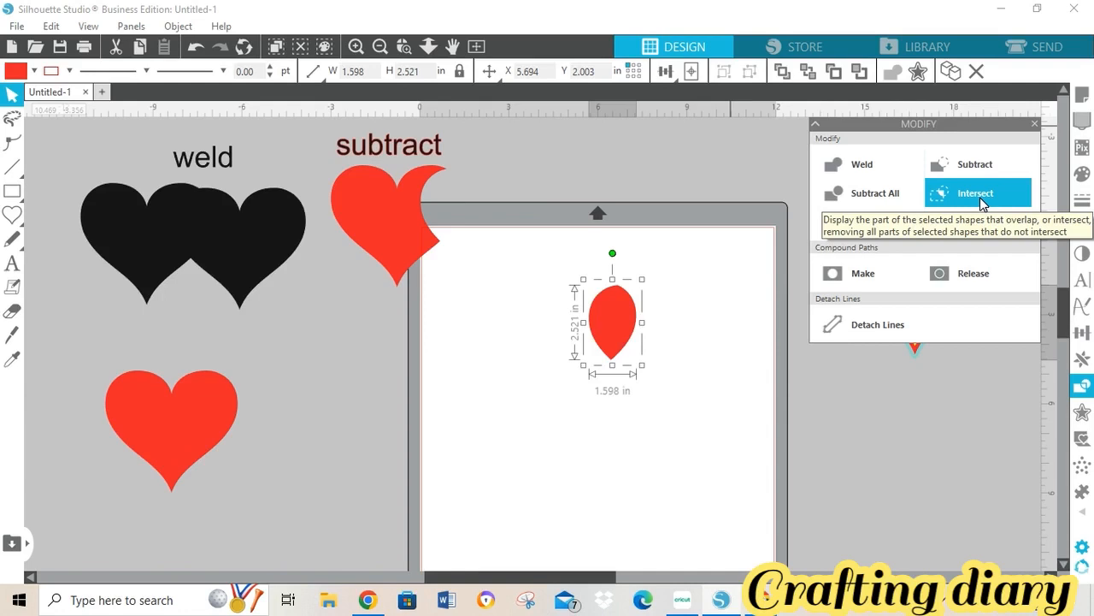
left_click(195, 48)
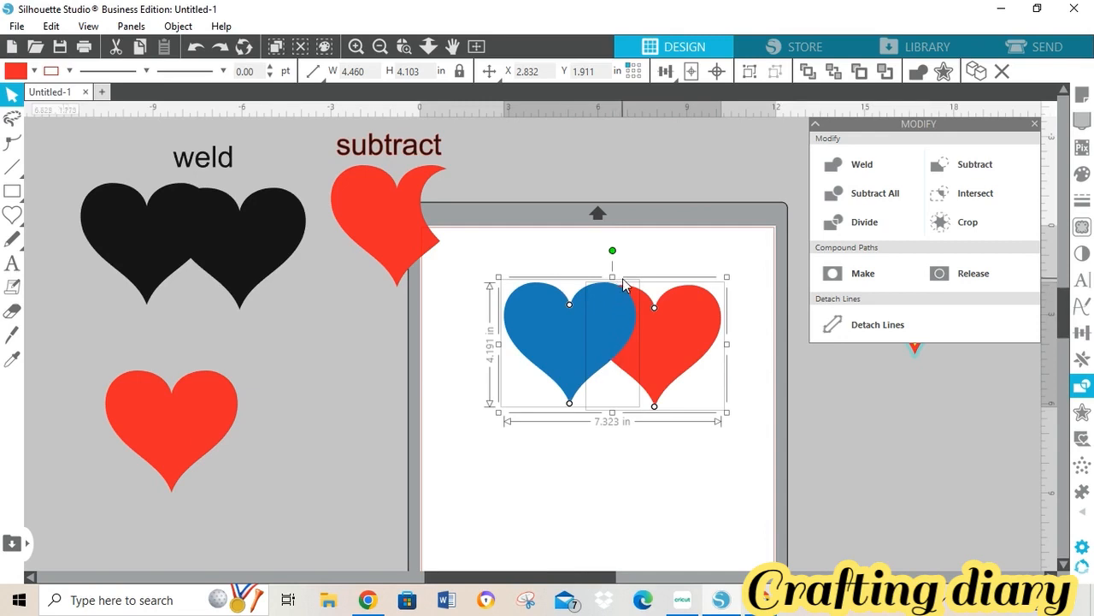
left_click(961, 208)
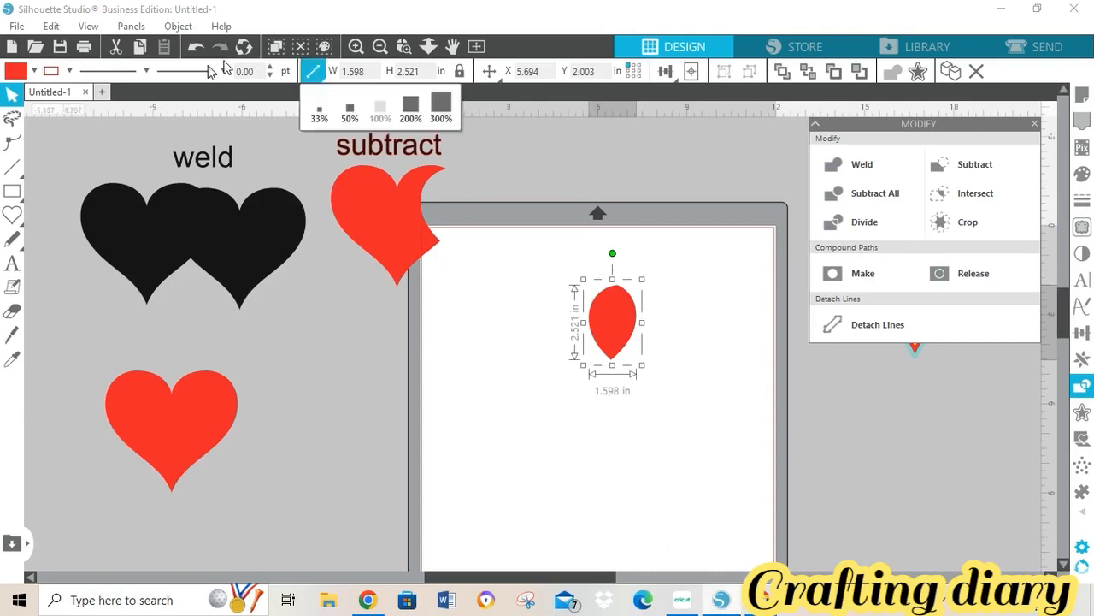
- Label the leaf shape 'intersect' and move both off the mat to the left
left_click(12, 265)
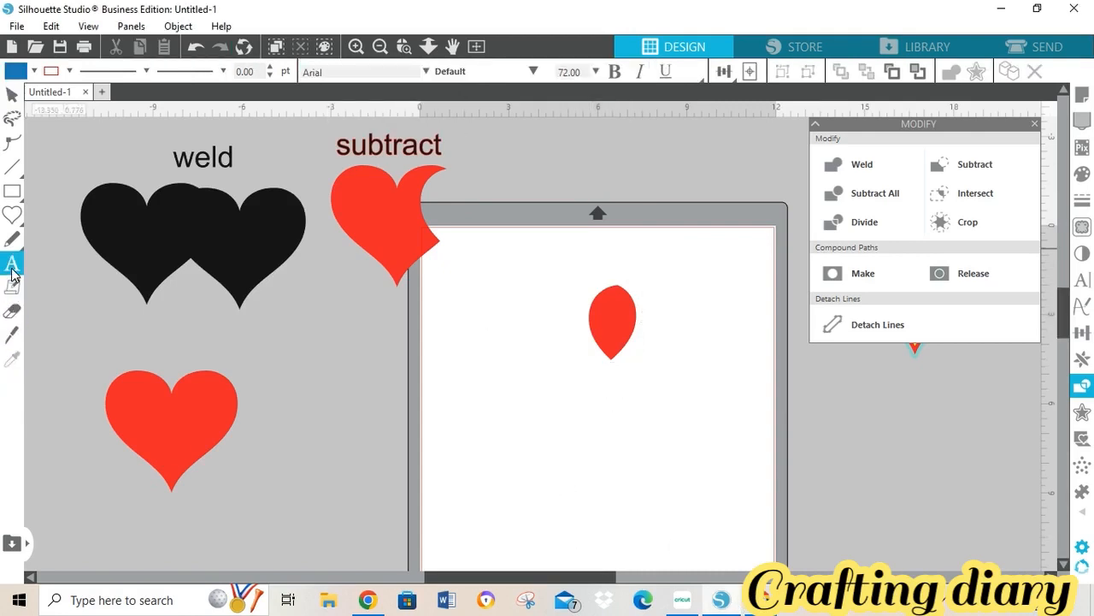
left_click(570, 264)
type("intersect")
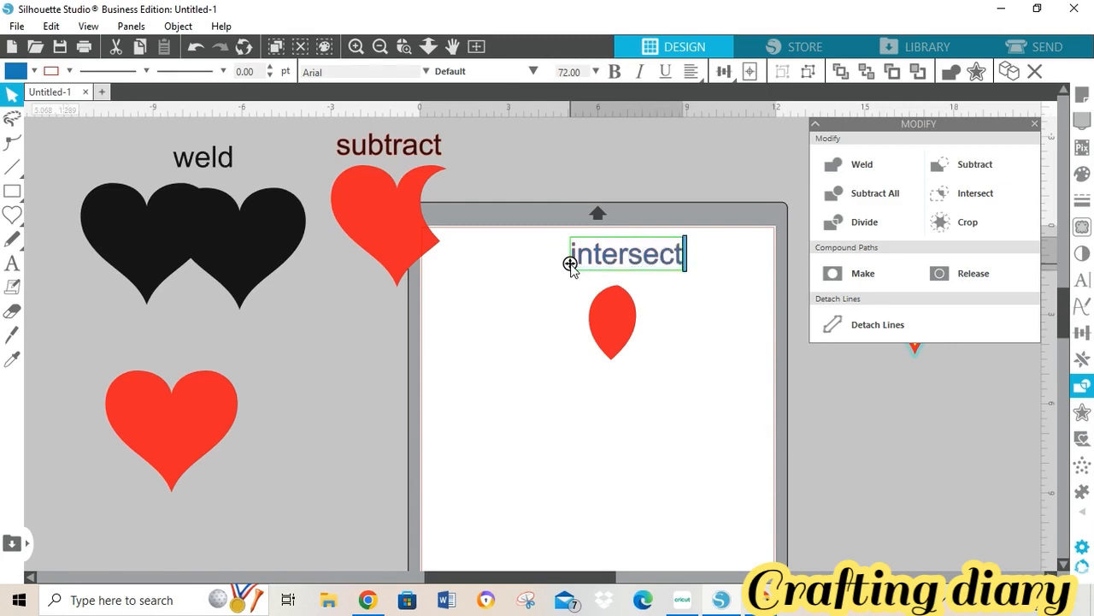
left_click_drag(560, 231, 711, 337)
left_click_drag(649, 275, 420, 371)
left_click_drag(564, 215, 663, 325)
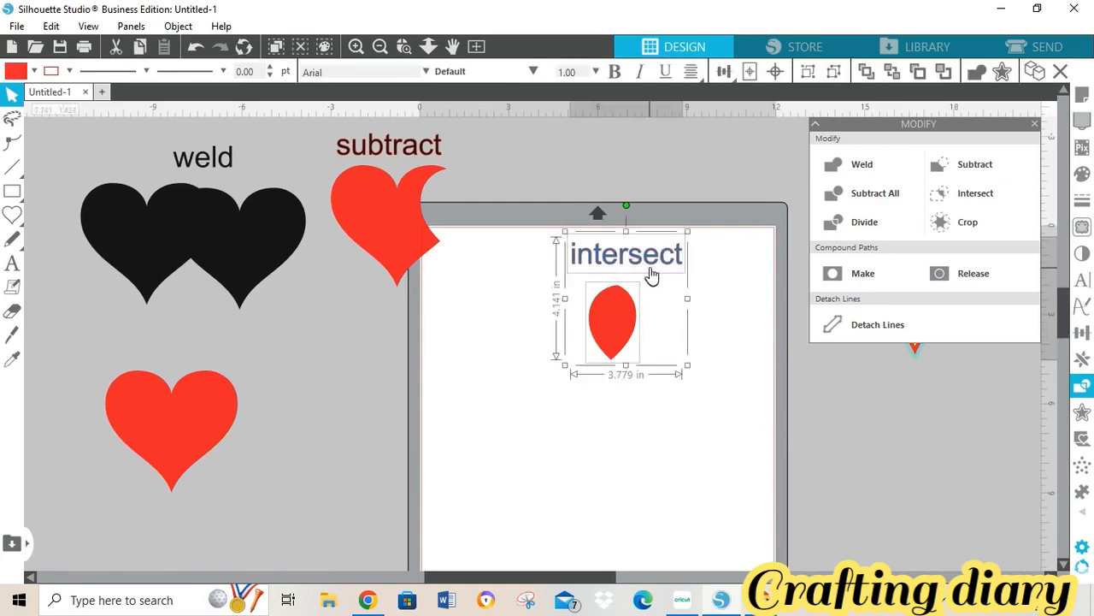
left_click_drag(651, 274, 409, 345)
- In Cricut Design Space, overlap two grey hearts near the top of the canvas
left_click(683, 609)
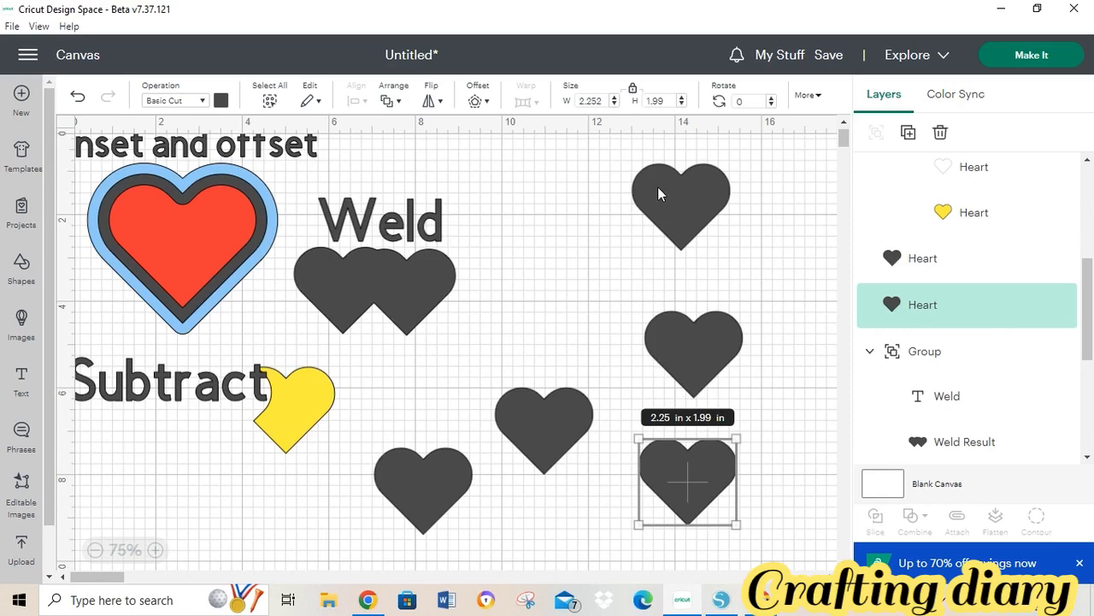
left_click_drag(658, 186, 528, 202)
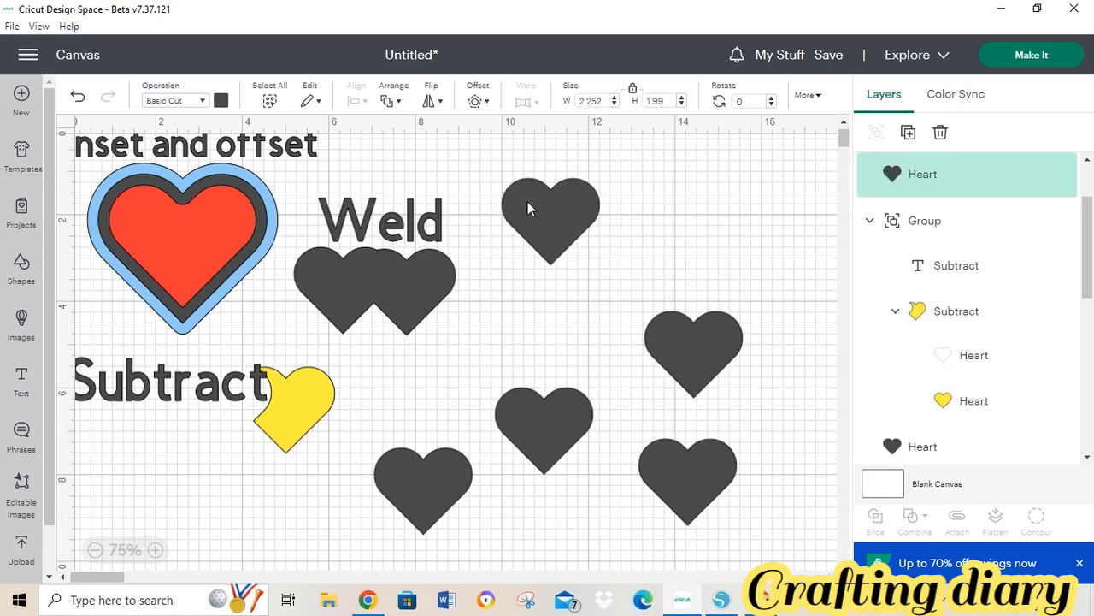
left_click(573, 265)
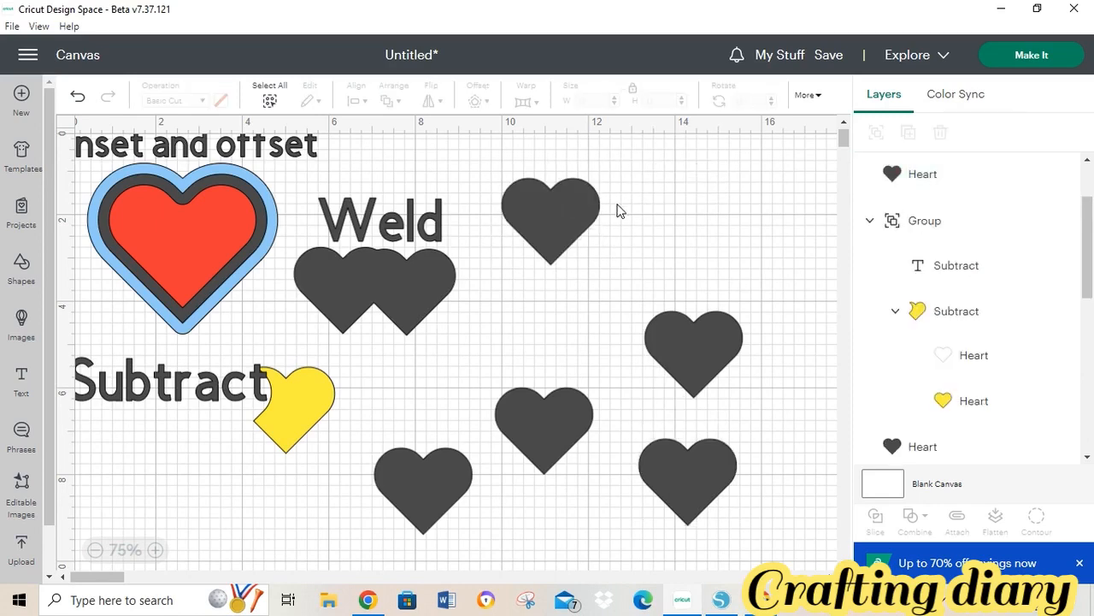
left_click_drag(710, 346, 641, 220)
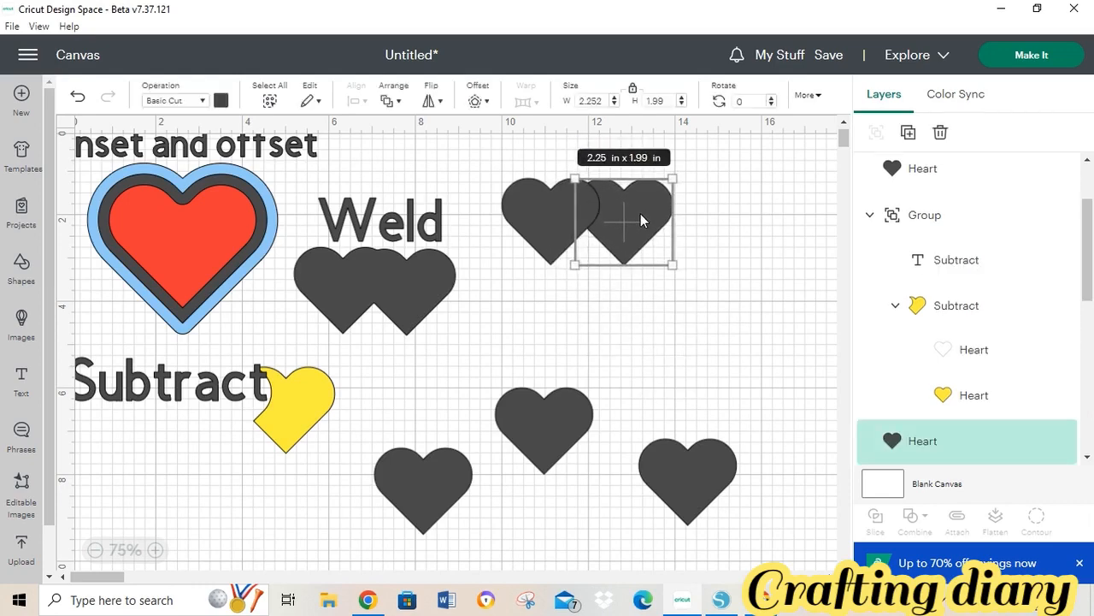
- Colour the overlapping right heart light blue
left_click(220, 101)
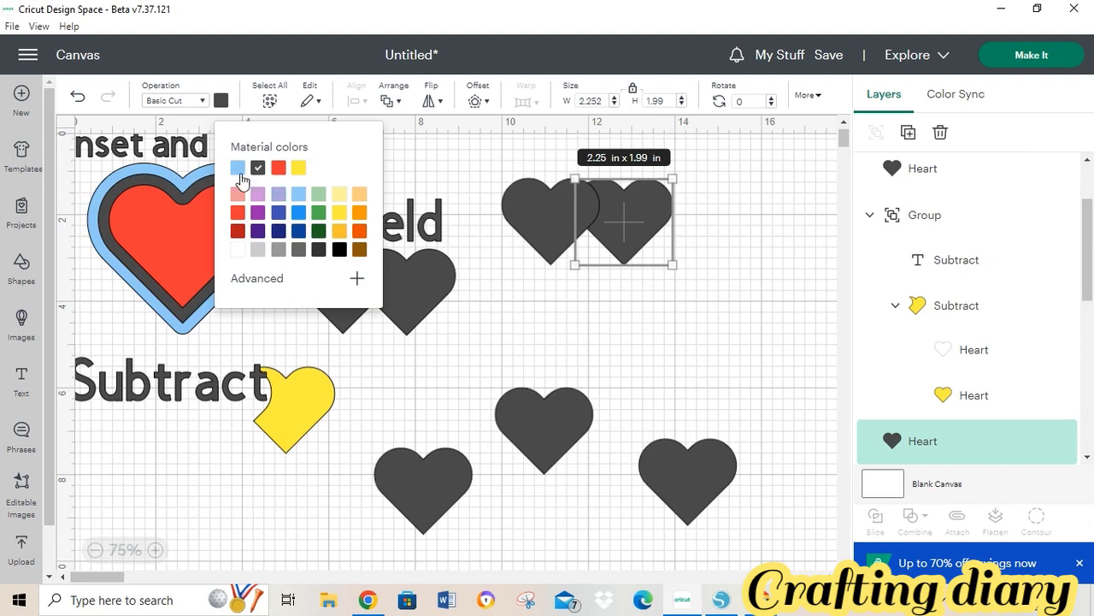
left_click(238, 169)
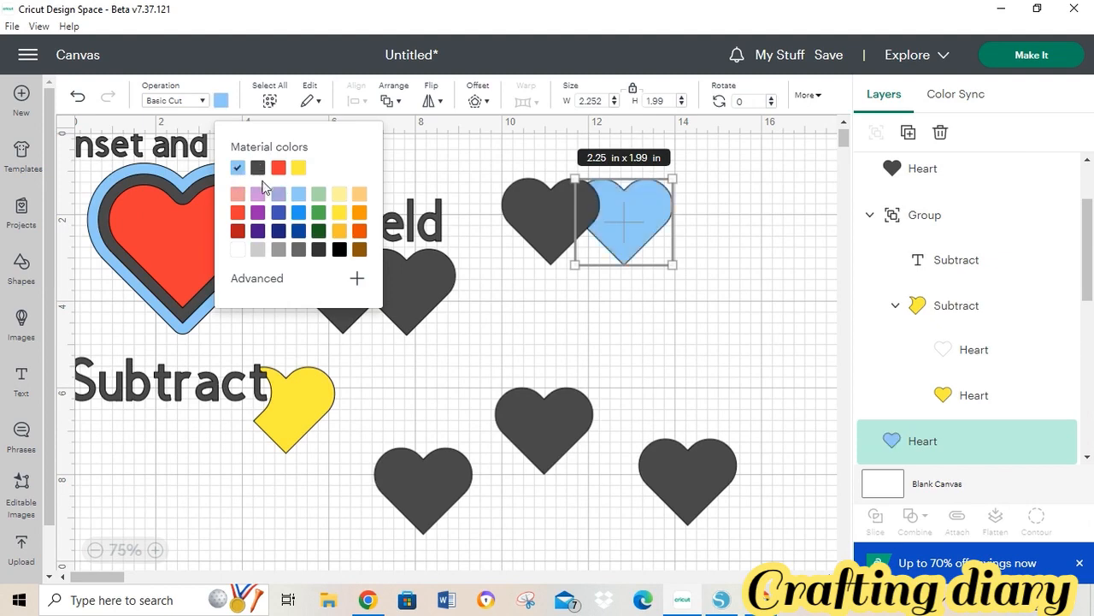
left_click(599, 268)
left_click(620, 339)
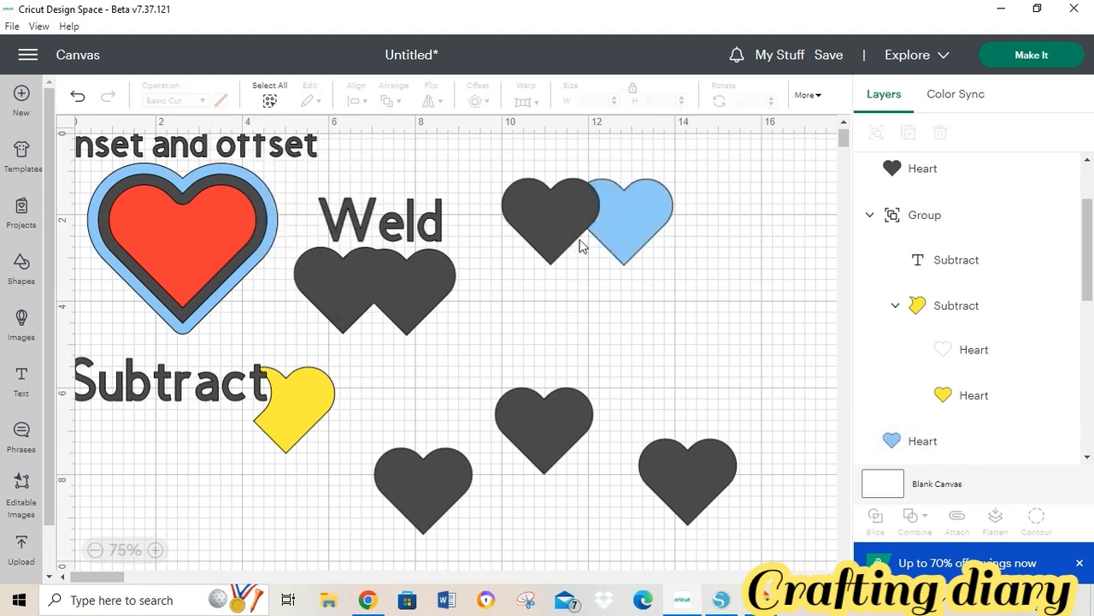
left_click(608, 231)
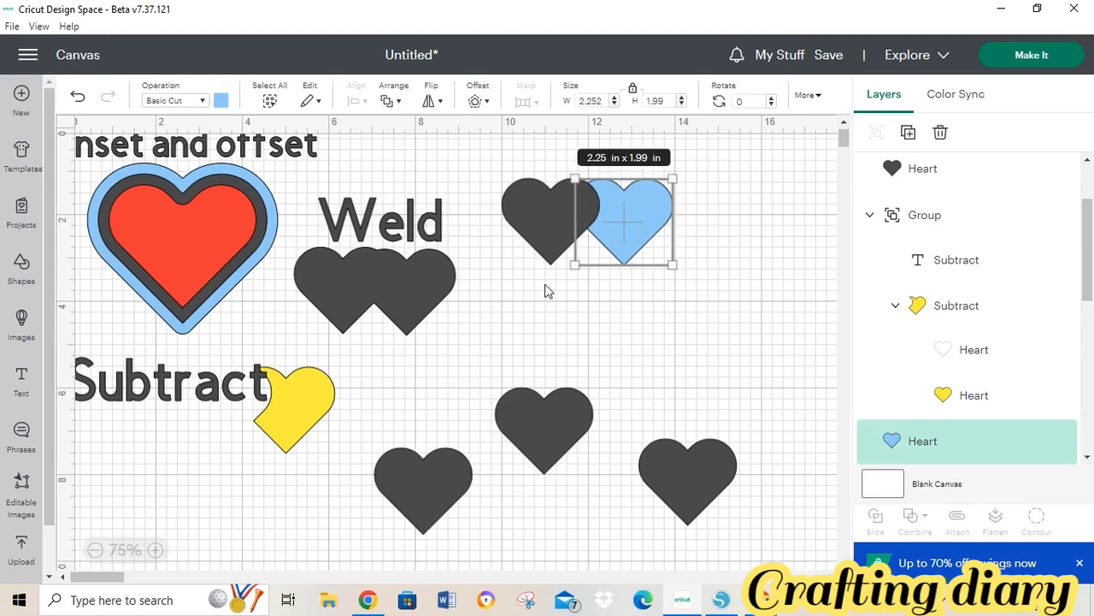
- Intersect the light-blue and dark hearts into a small lens shape
left_click_drag(495, 155, 706, 280)
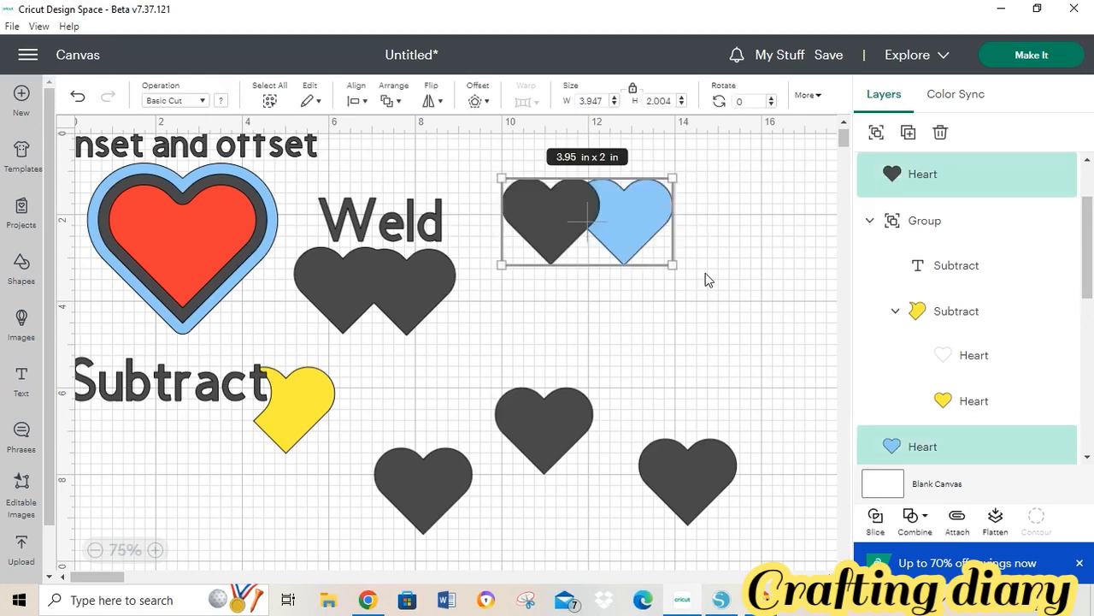
left_click(929, 528)
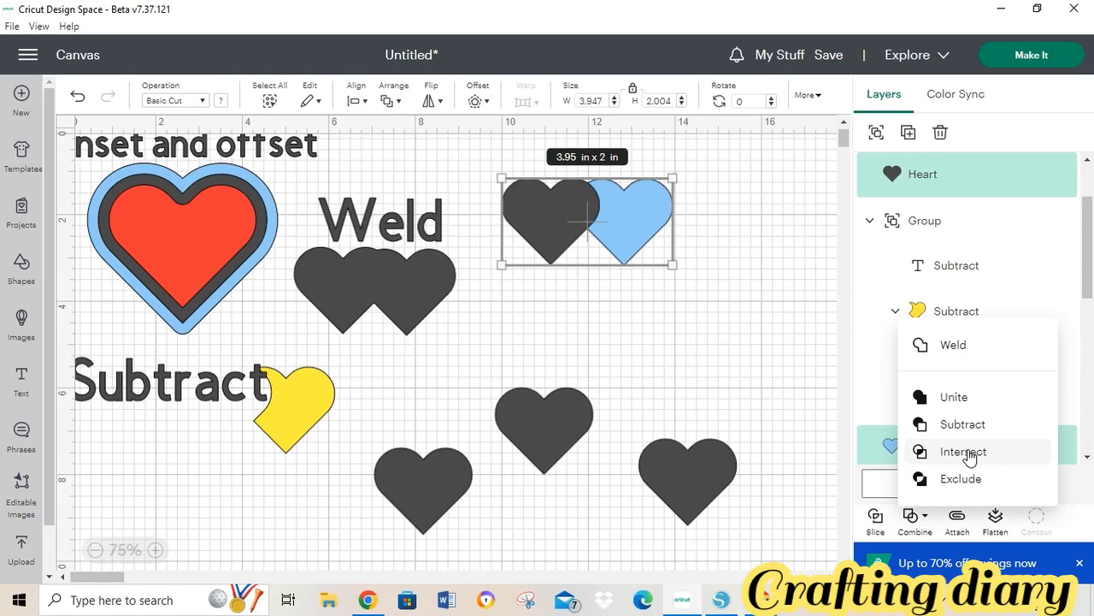
left_click(721, 600)
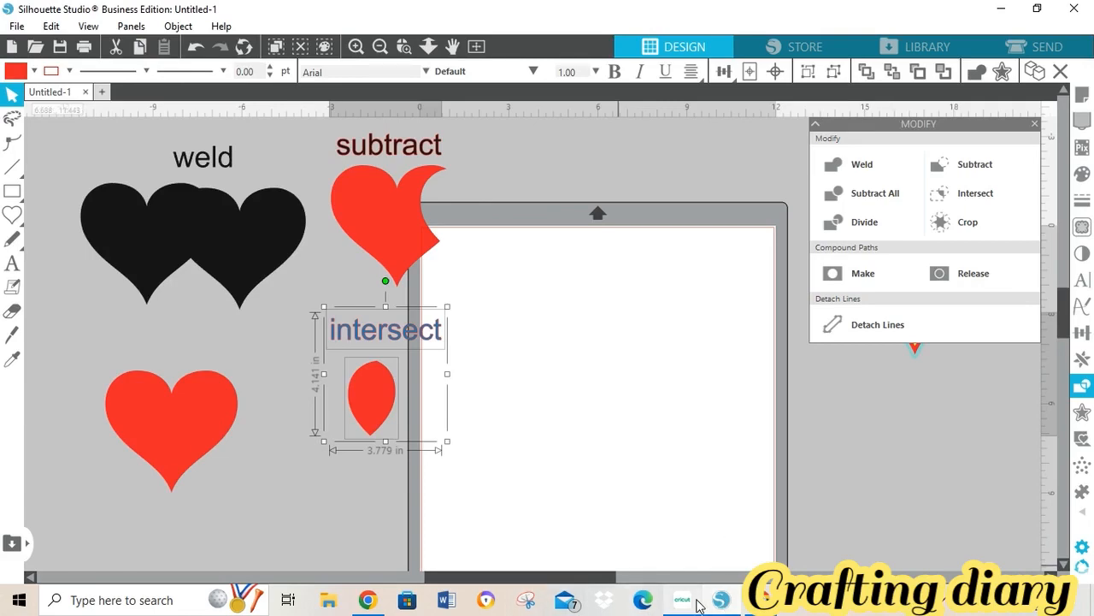
left_click(696, 603)
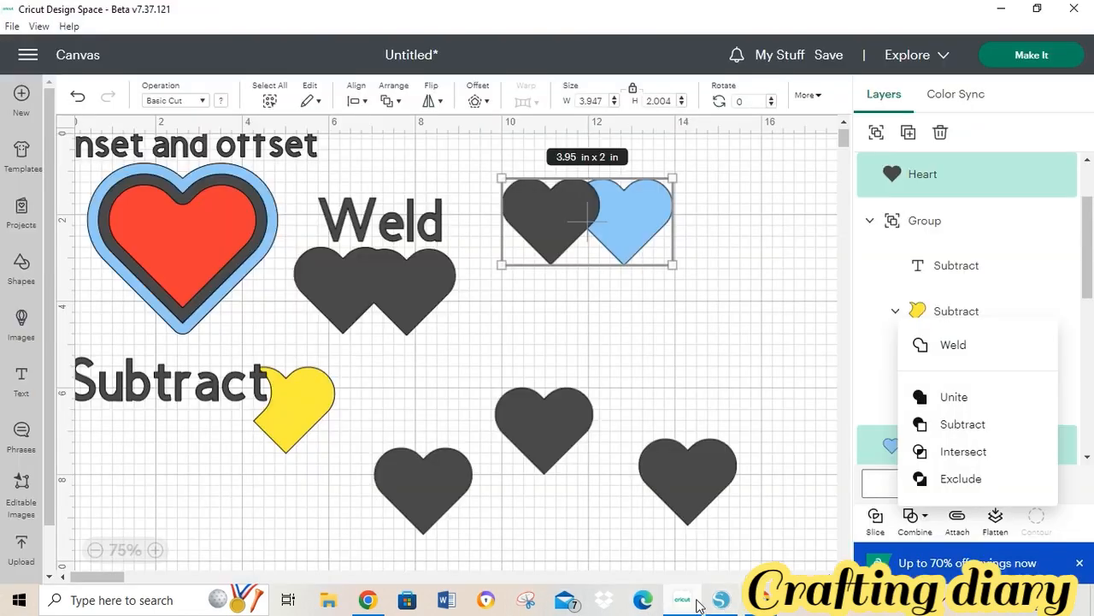
left_click(971, 460)
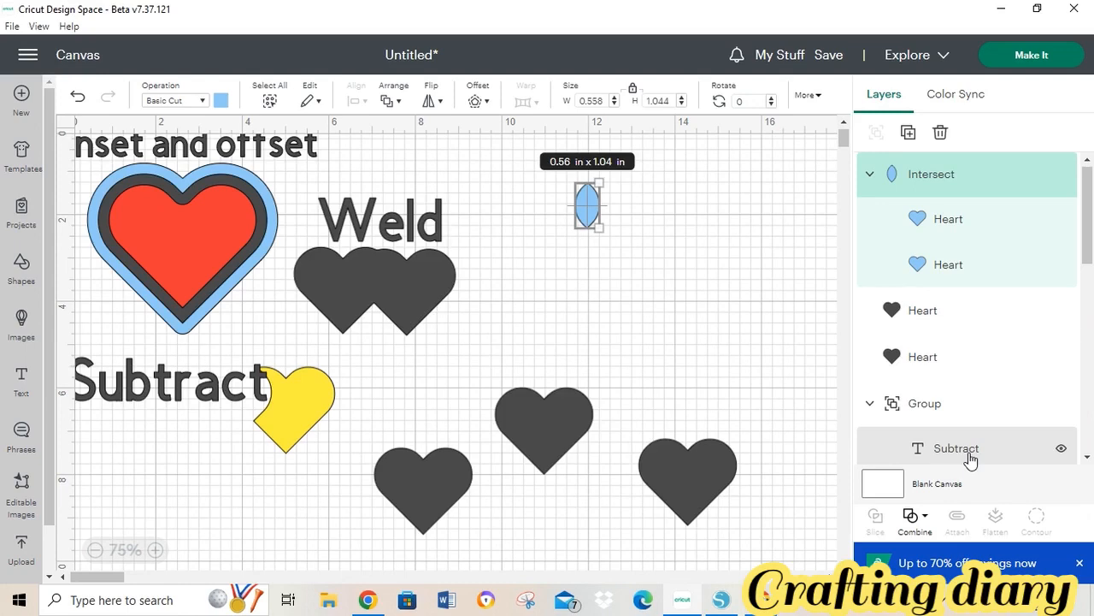
- Move the blue lens shape down and to the right
left_click(669, 227)
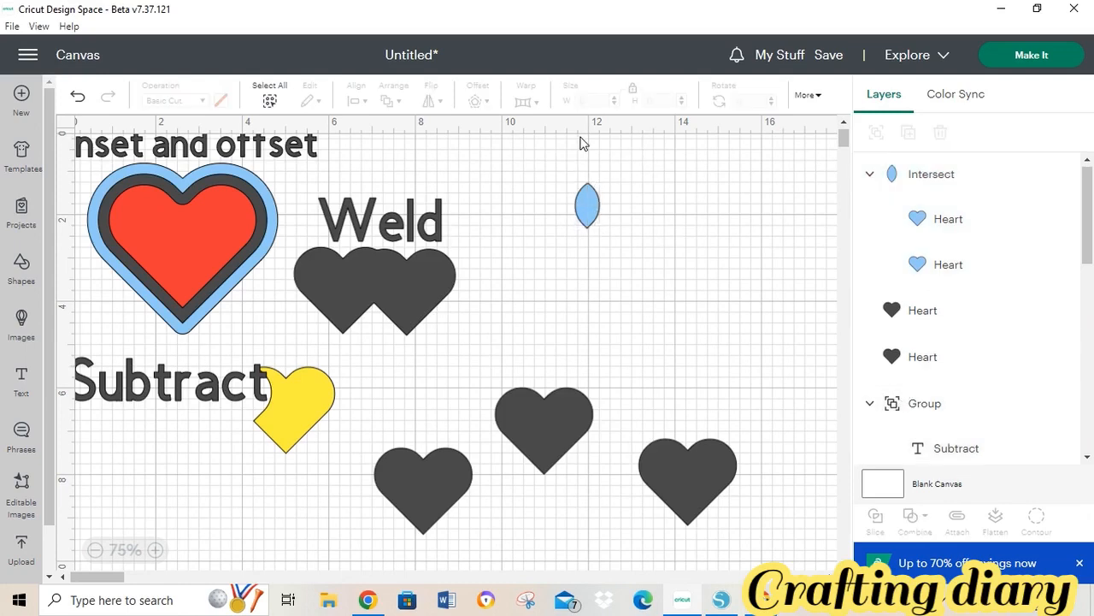
left_click_drag(561, 154, 644, 265)
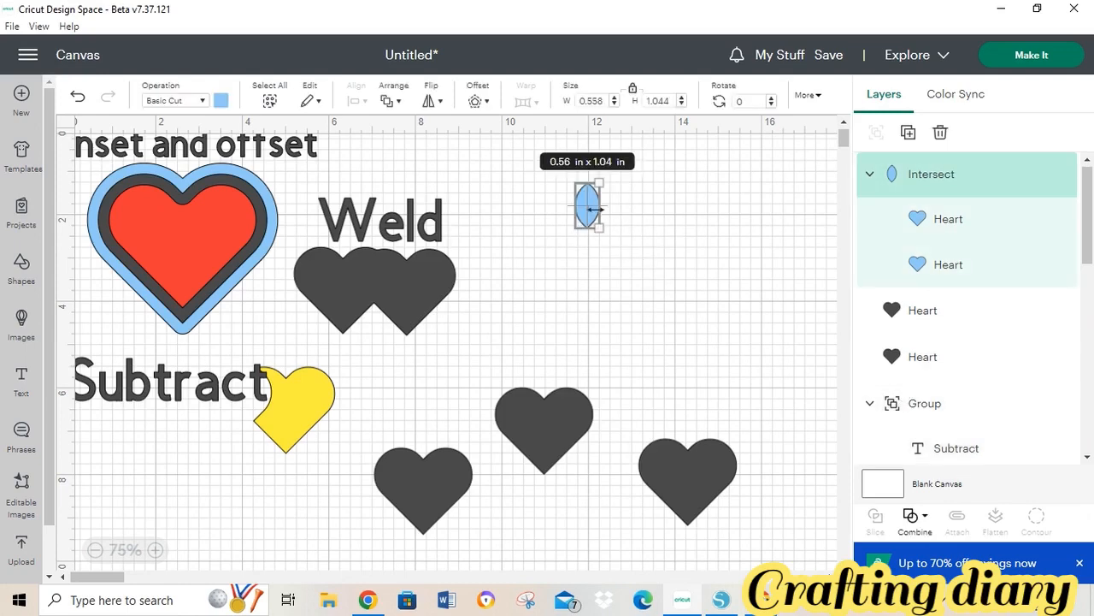
left_click(648, 221)
left_click_drag(589, 205, 630, 263)
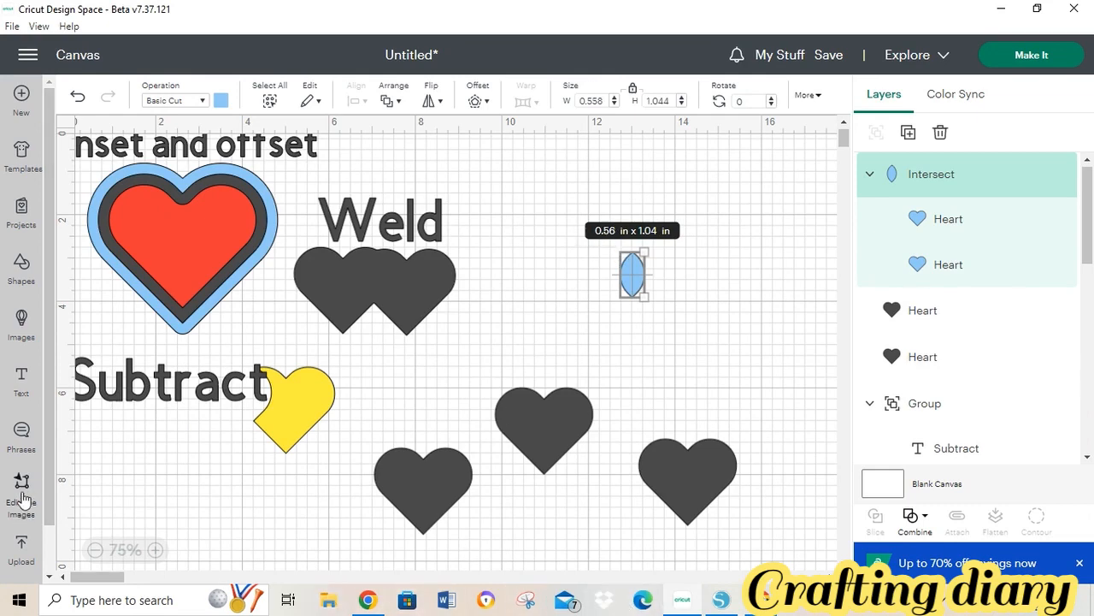
- Add a text label reading 'intersect' and place it above the lens
left_click(21, 385)
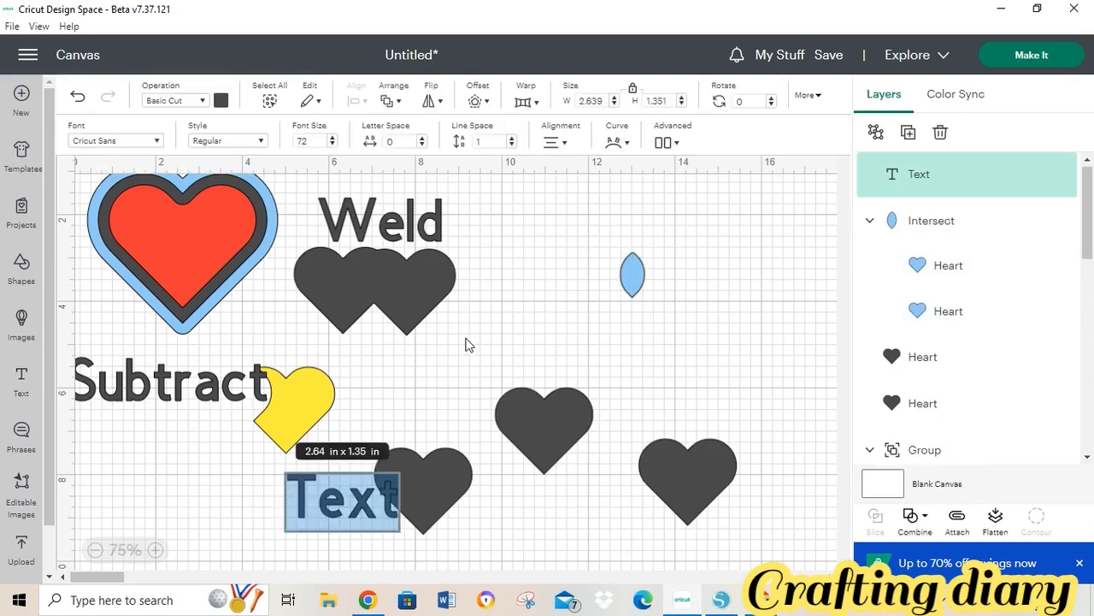
type("intersect")
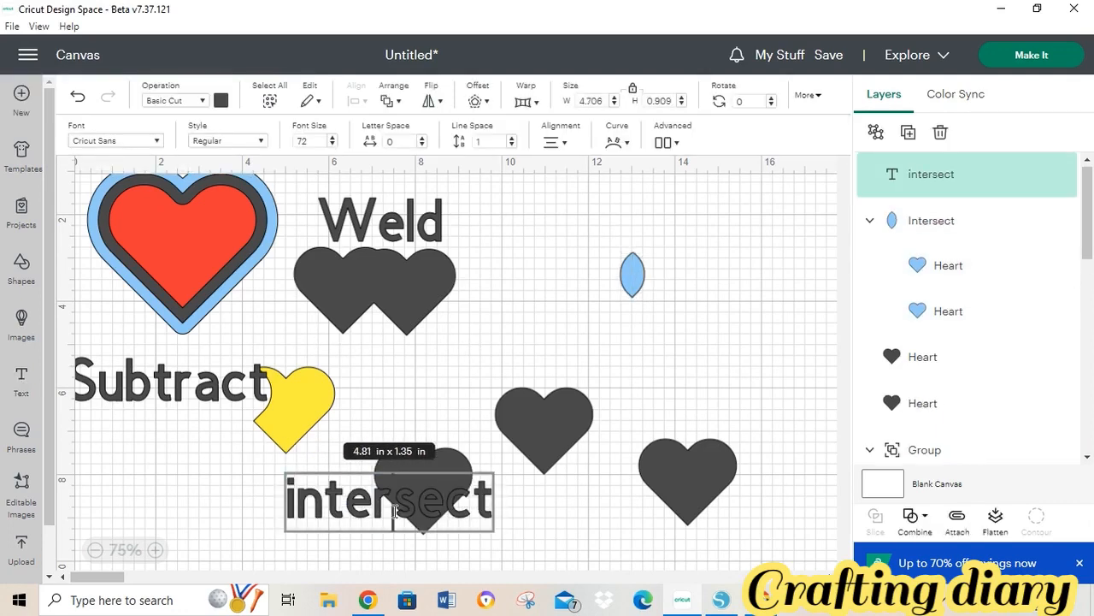
left_click(547, 576)
left_click_drag(563, 577, 68, 581)
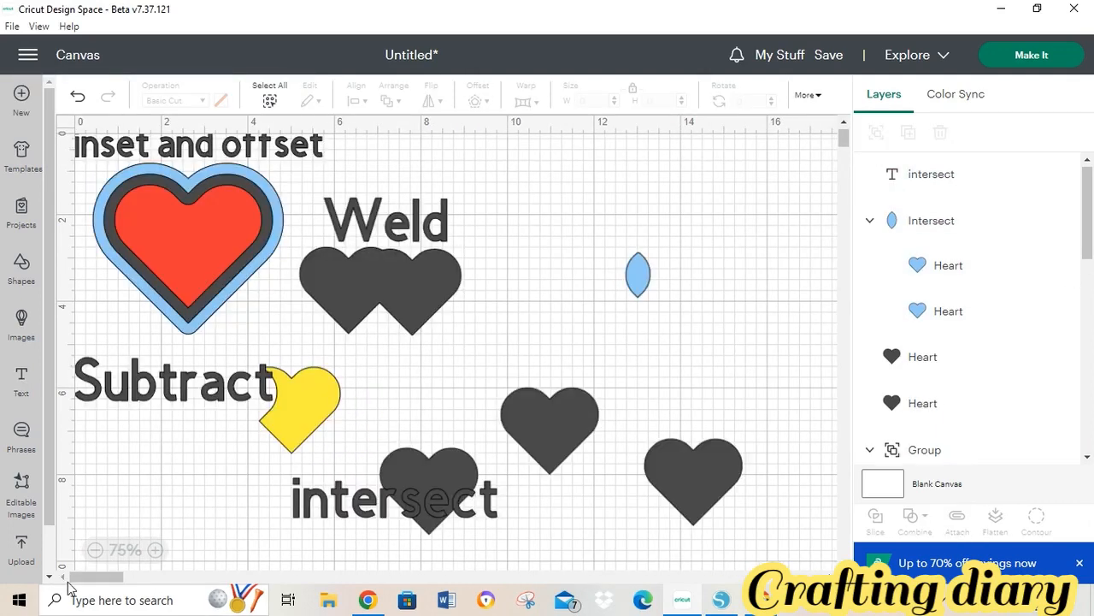
left_click_drag(328, 484, 562, 238)
left_click_drag(524, 193, 527, 189)
left_click(592, 345)
left_click_drag(576, 239, 576, 228)
left_click_drag(524, 183, 782, 310)
- Group the 'intersect' label with the lens and move the group toward the top
left_click(720, 192)
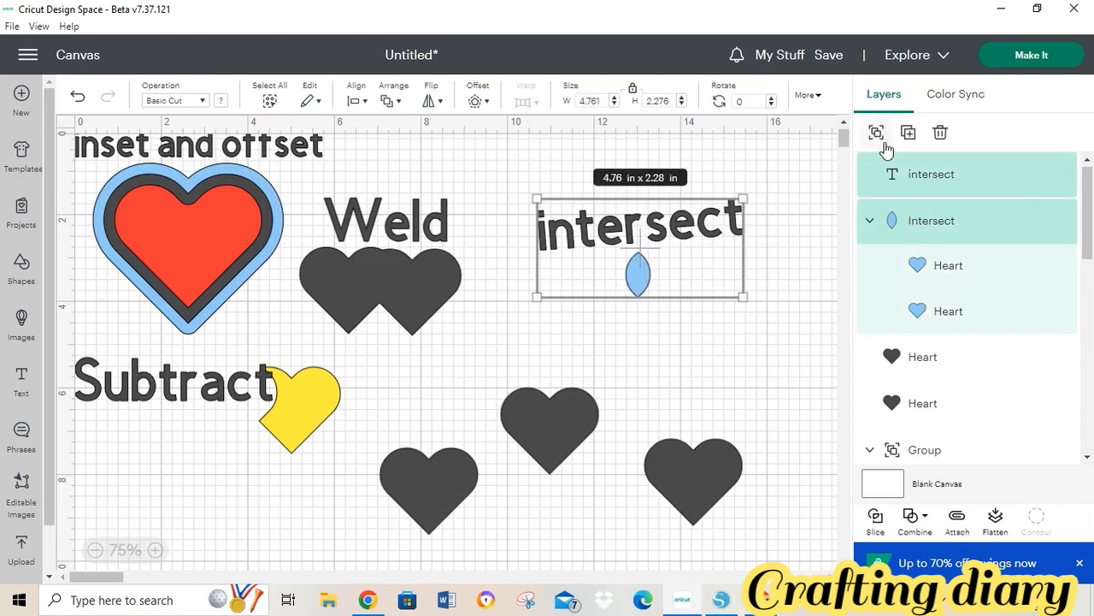
left_click(879, 144)
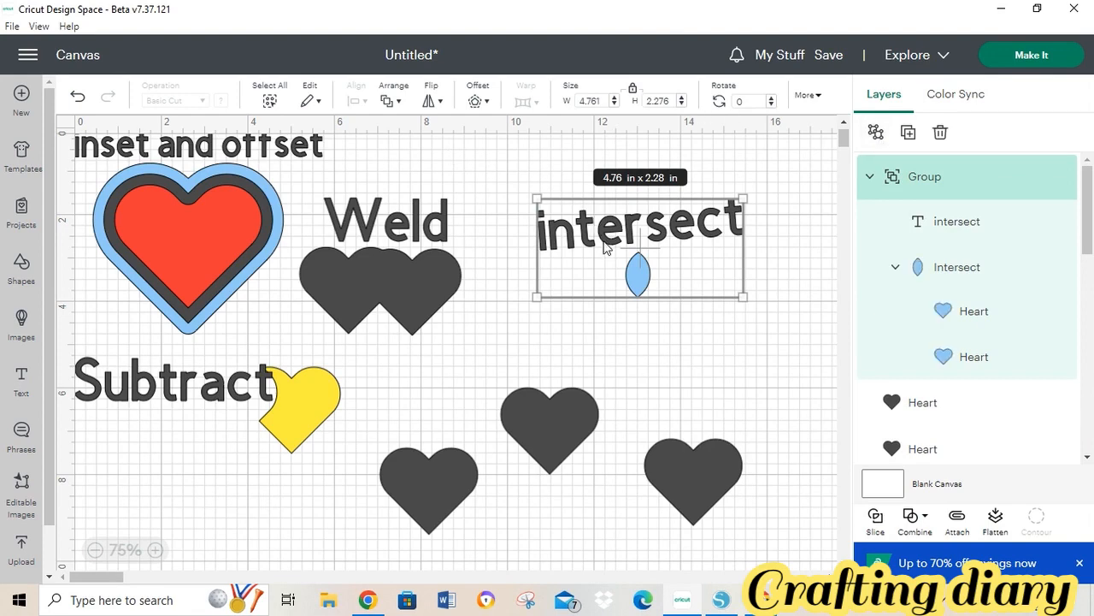
left_click_drag(603, 246, 557, 196)
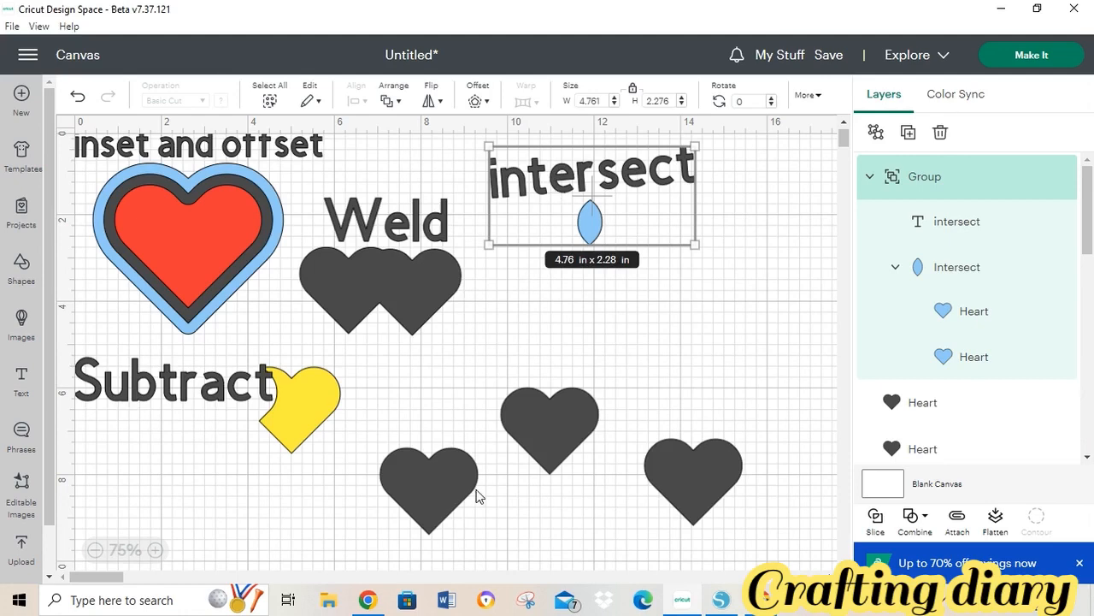
mouse_move(709, 608)
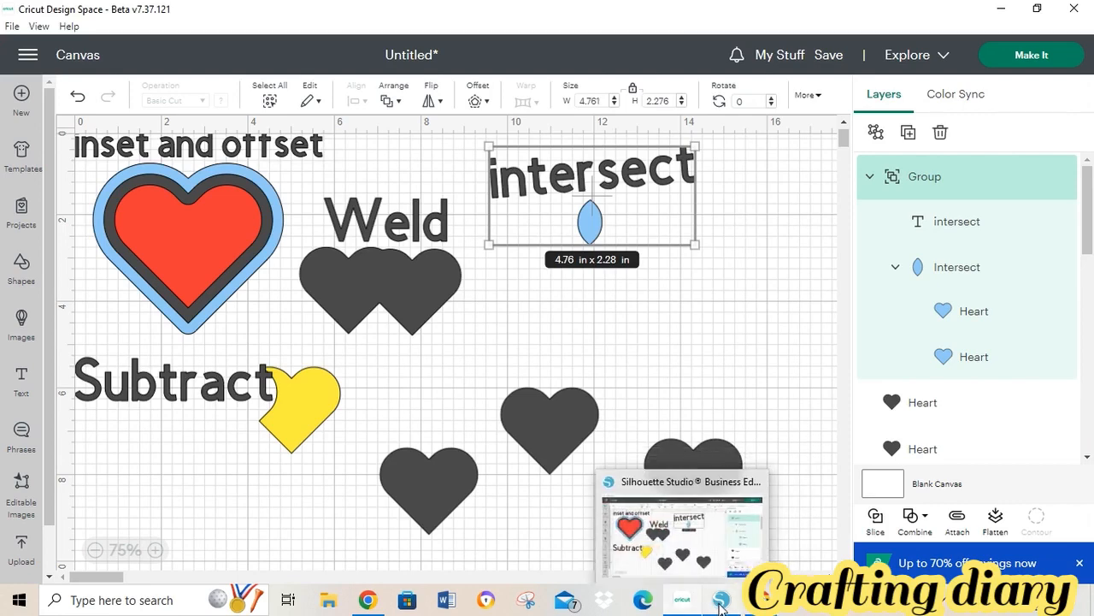
- In Silhouette Studio, move the red heart onto the mat and duplicate it three times
left_click(733, 560)
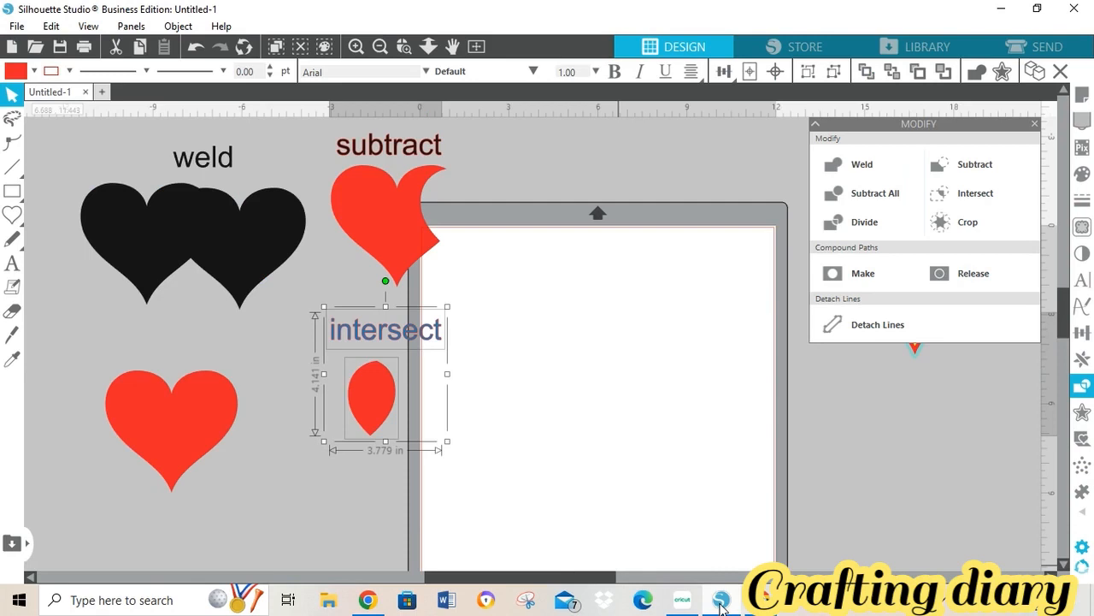
left_click_drag(176, 435, 654, 376)
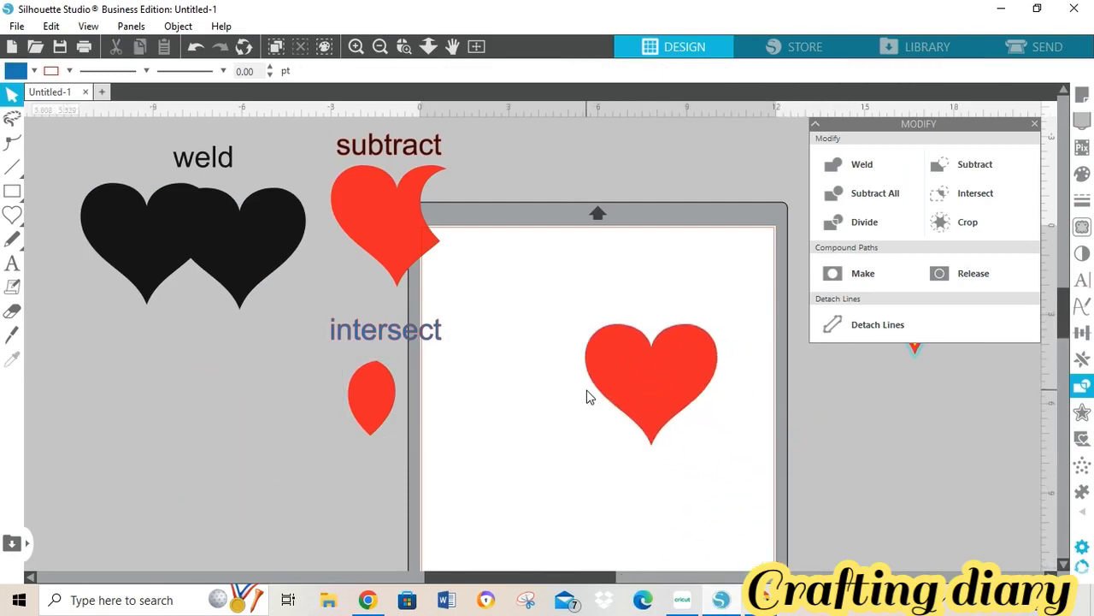
left_click_drag(641, 386, 563, 369)
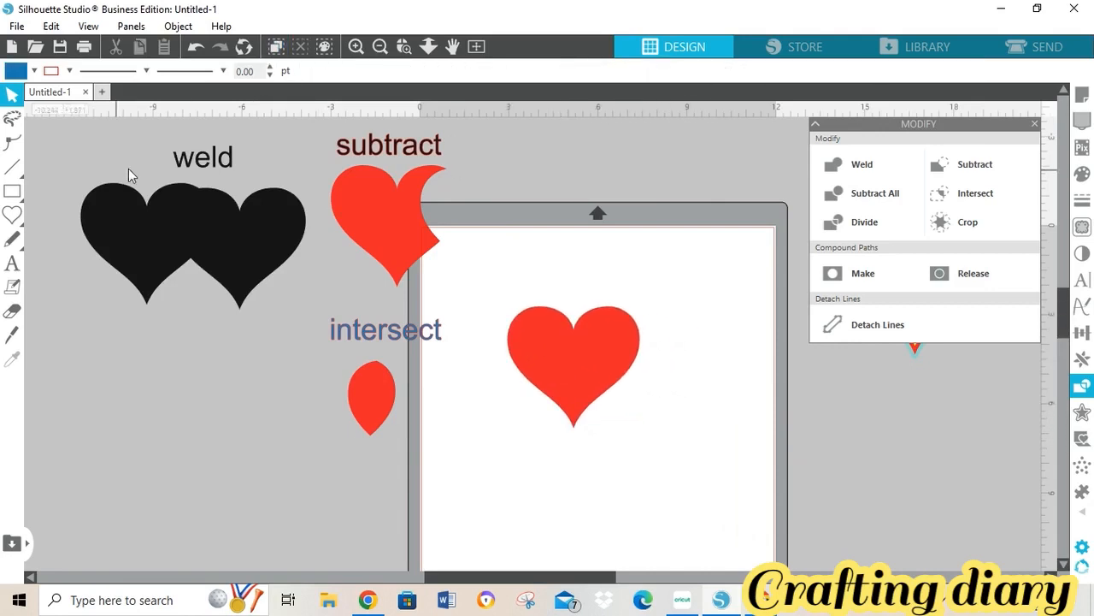
right_click(586, 337)
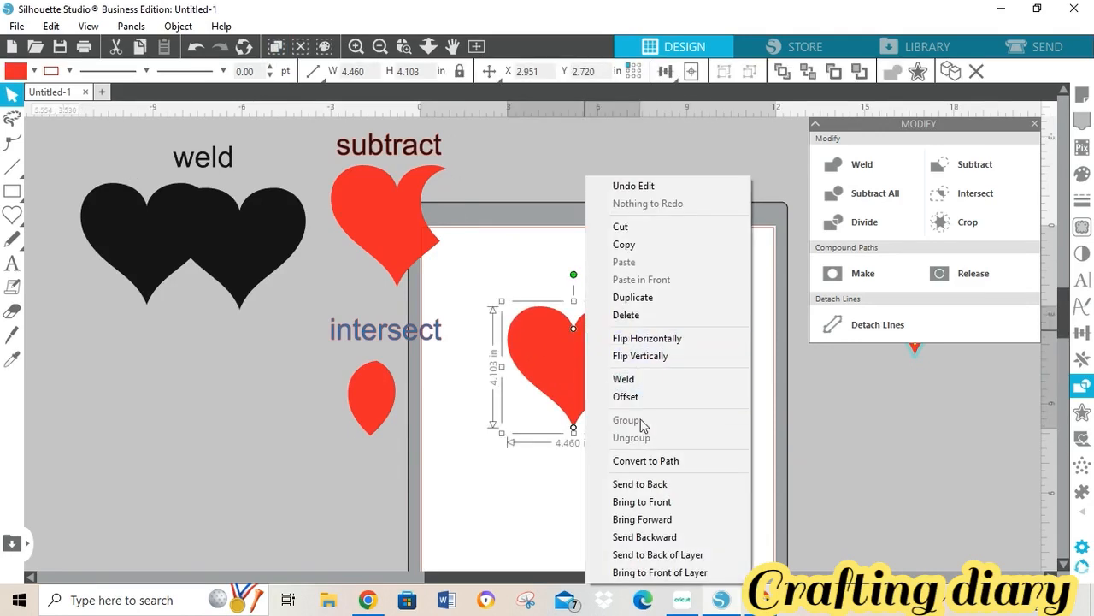
left_click(647, 298)
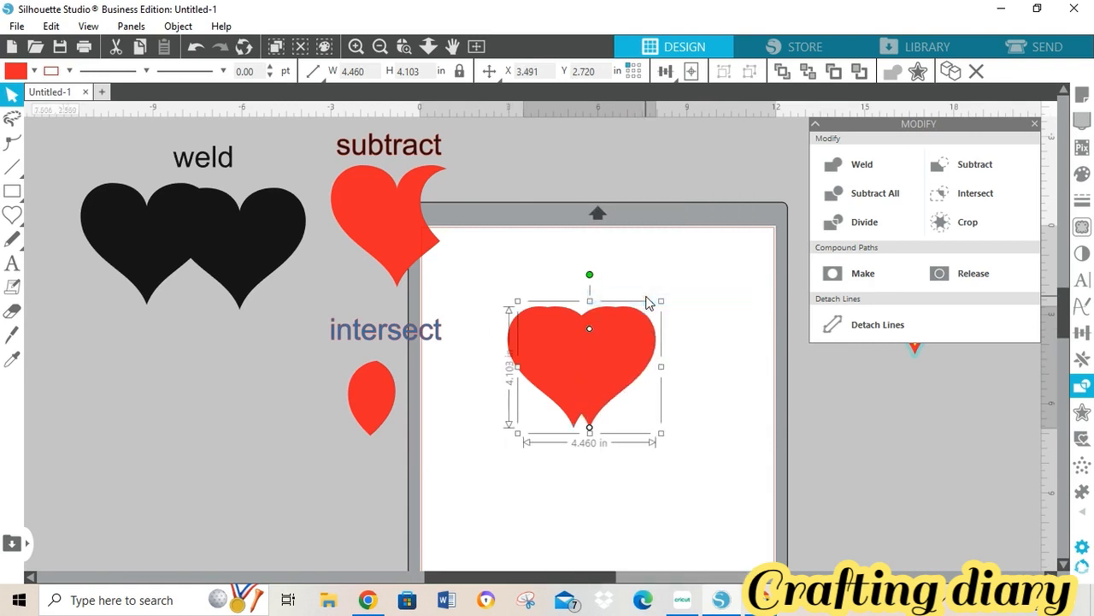
right_click(631, 352)
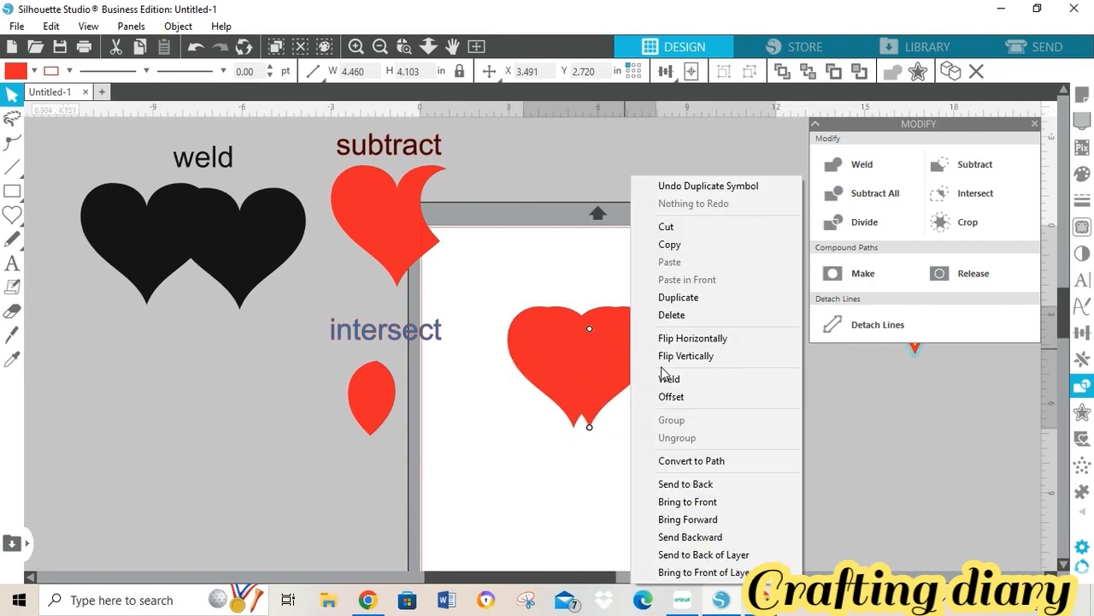
left_click(711, 299)
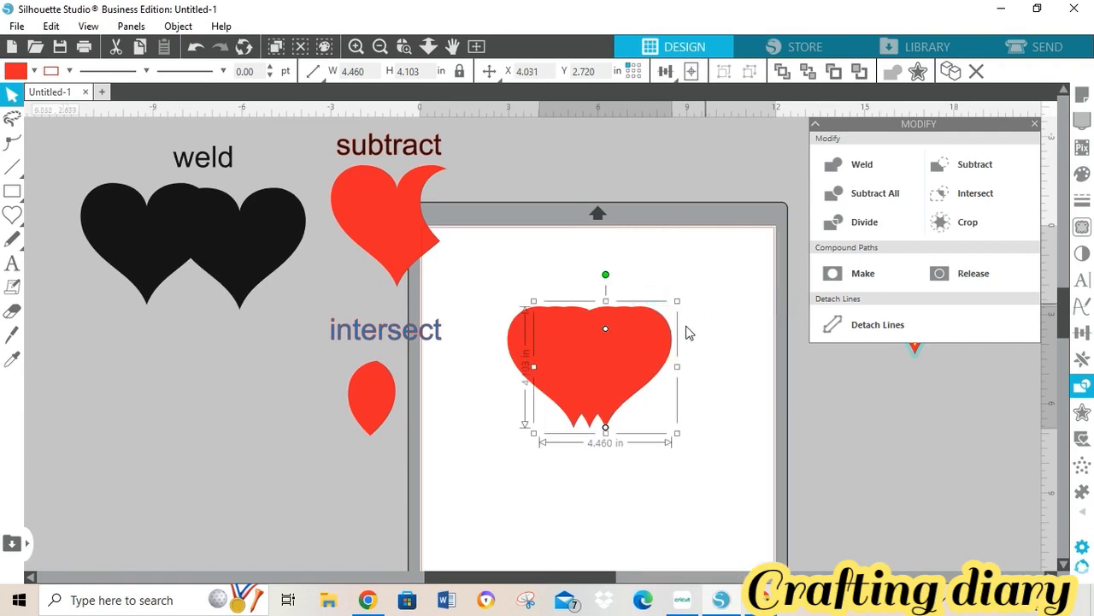
right_click(633, 349)
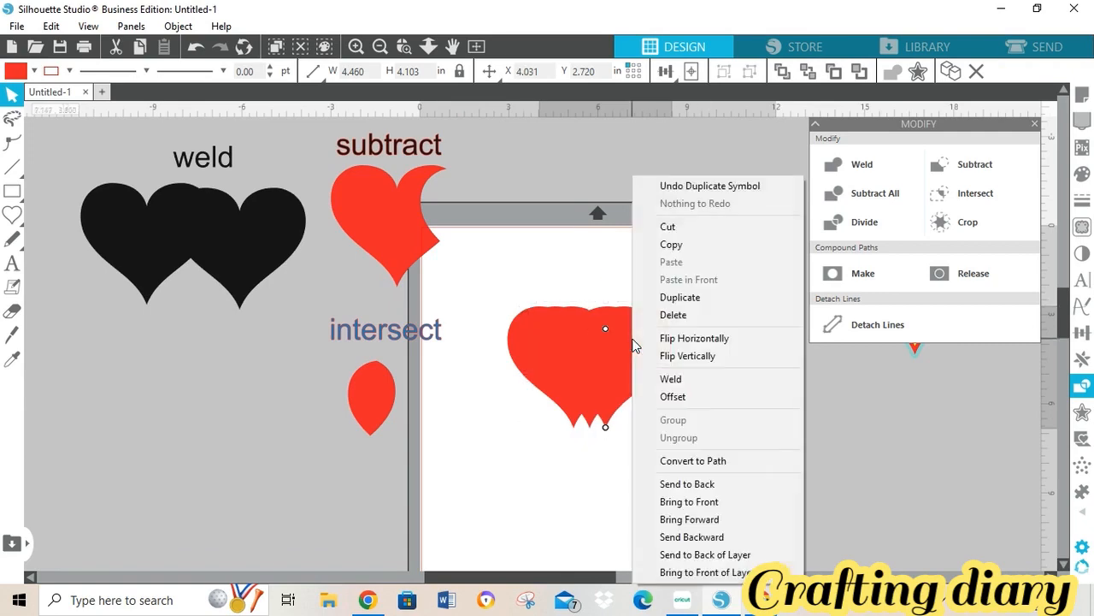
left_click(702, 299)
- Move the copies aside and set two red hearts side by side on the mat
left_click_drag(630, 390, 273, 502)
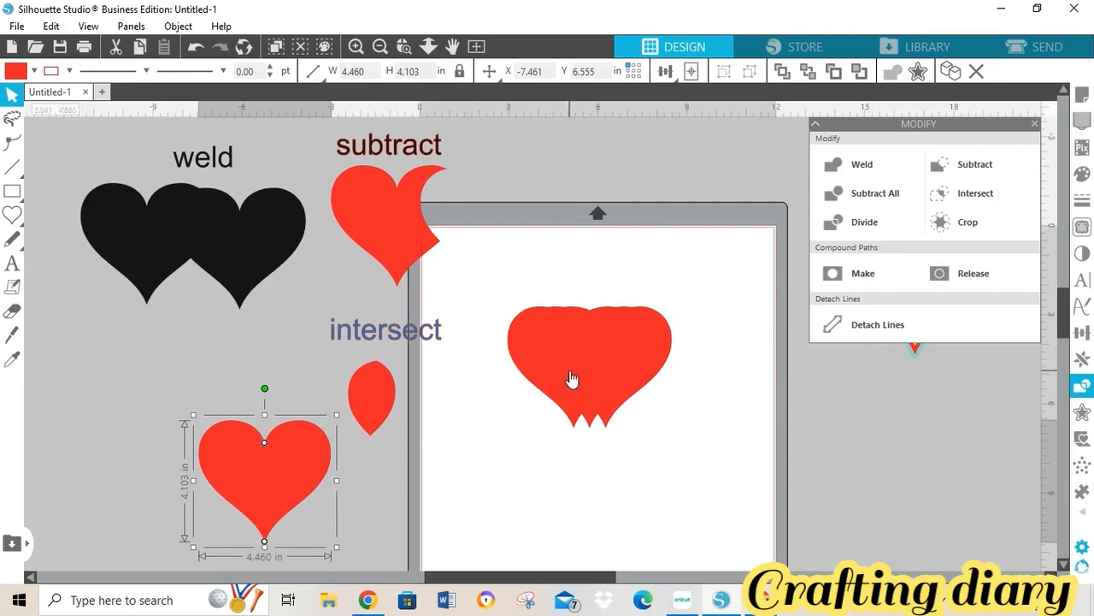
left_click_drag(569, 379, 112, 394)
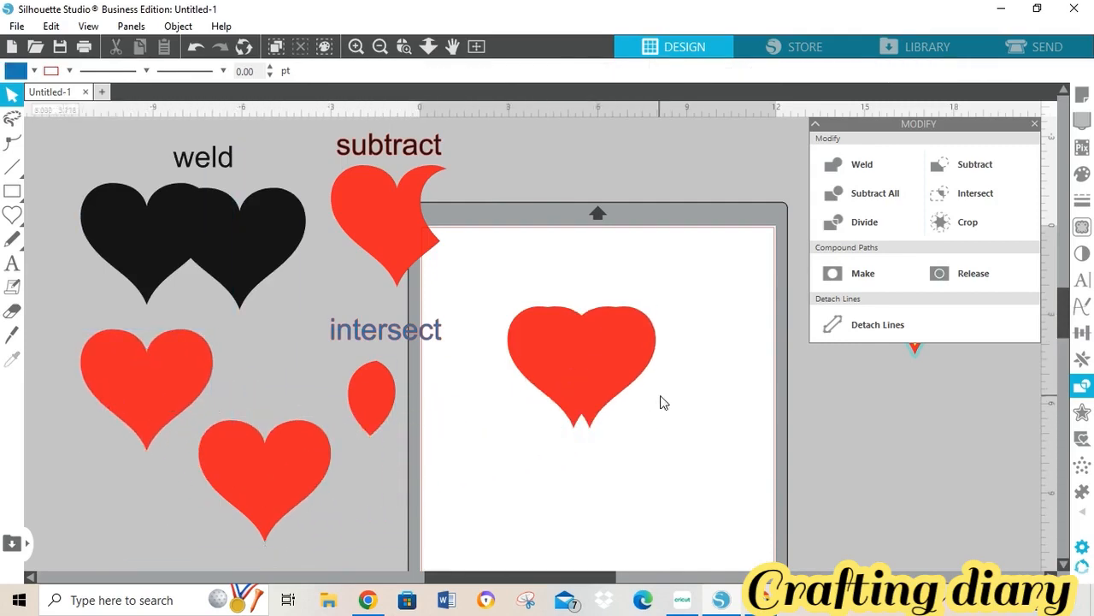
left_click_drag(624, 350, 135, 471)
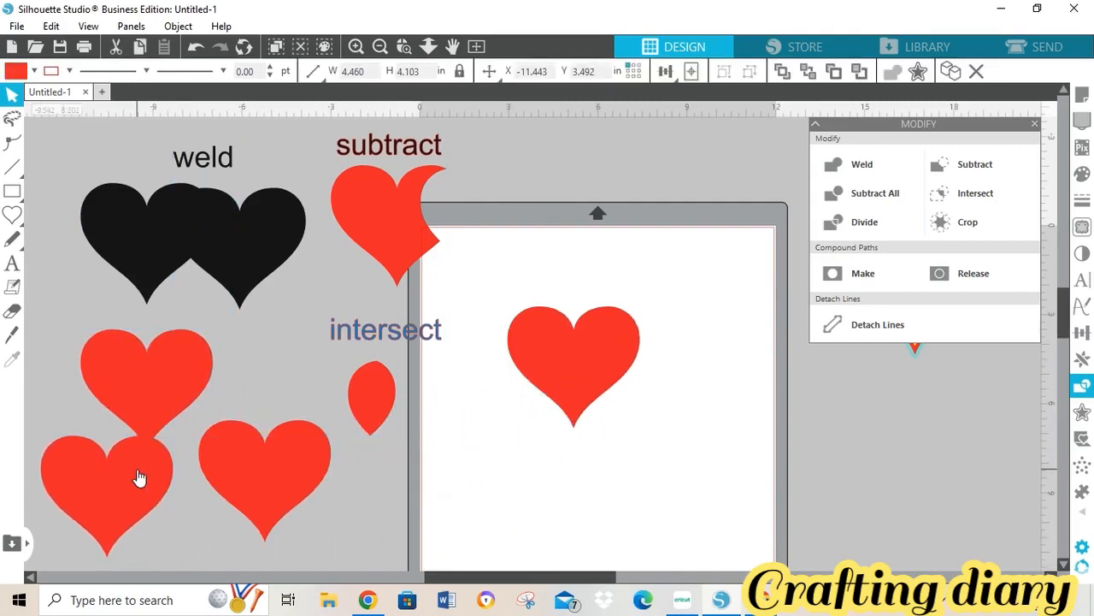
left_click(601, 409)
left_click_drag(276, 479, 715, 377)
left_click(715, 378)
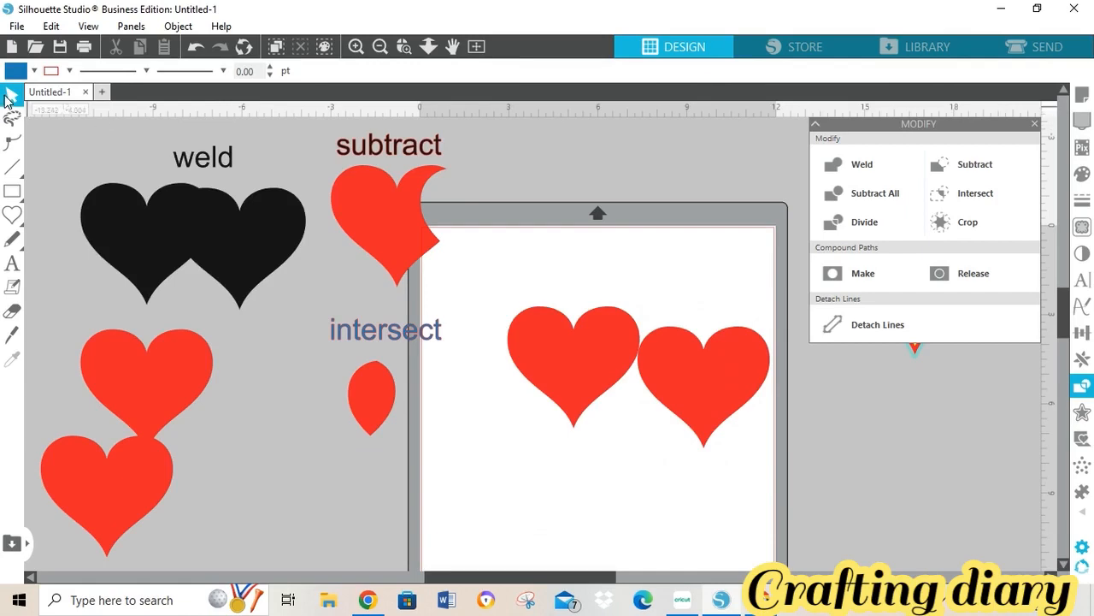
- Fill the right heart blue and overlap it onto the red heart
left_click(710, 350)
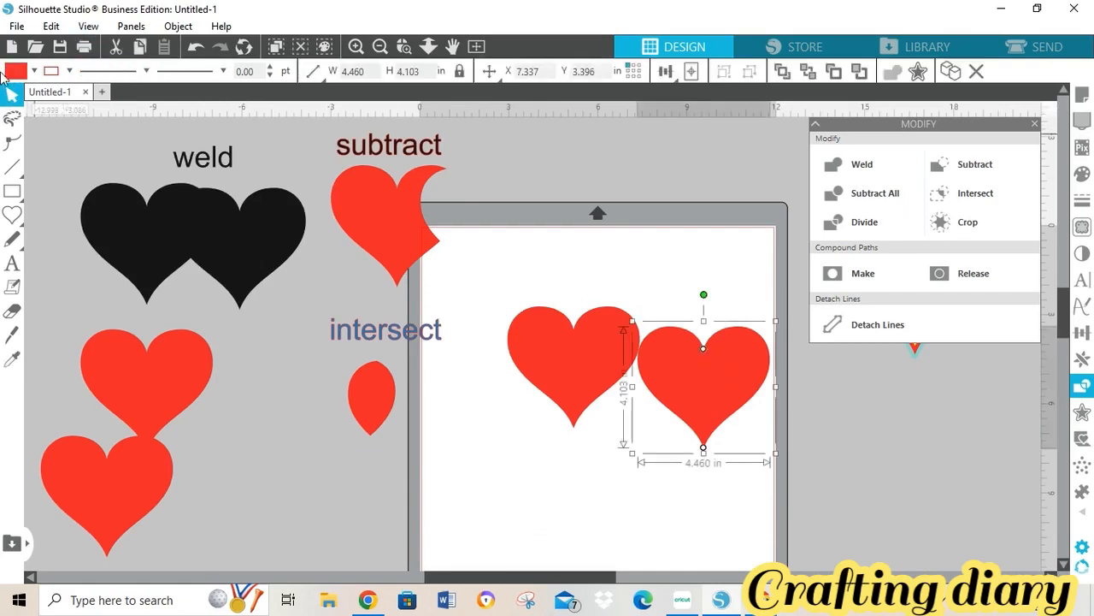
left_click(33, 70)
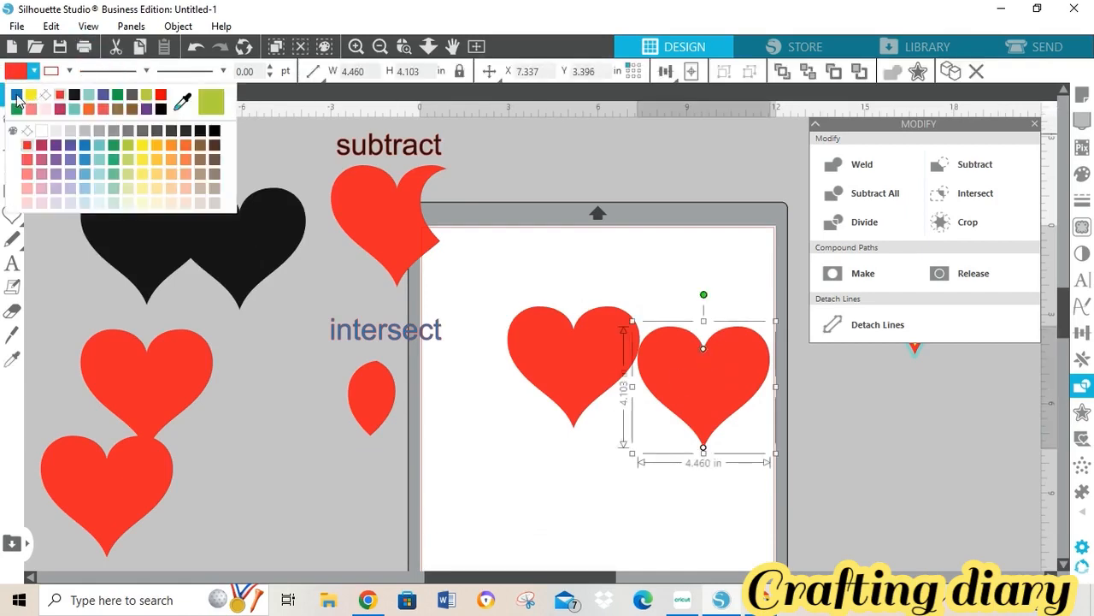
left_click(17, 95)
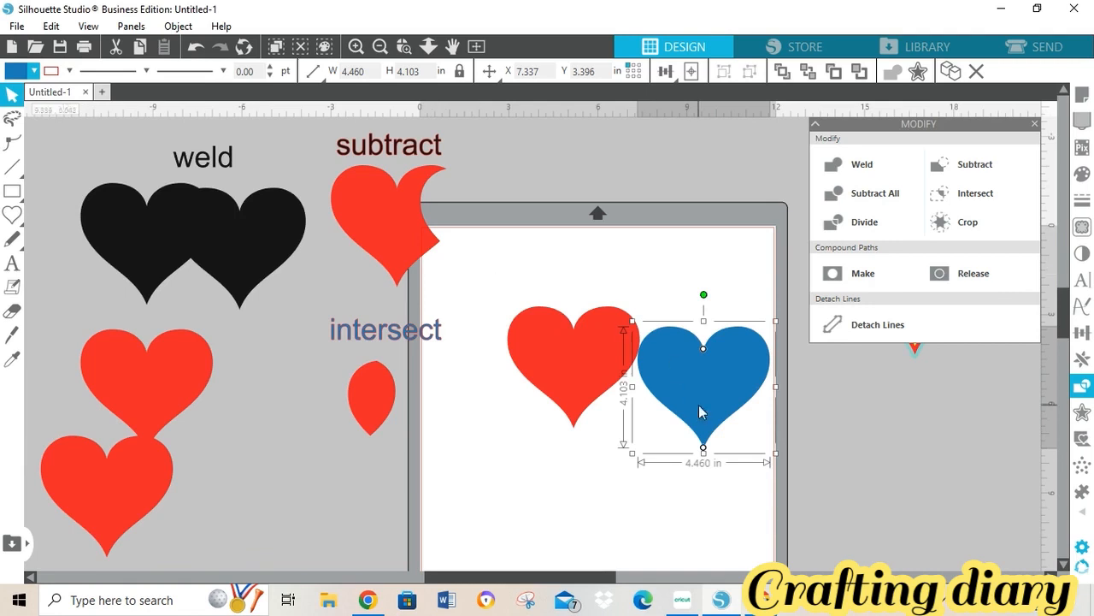
left_click_drag(698, 405, 649, 393)
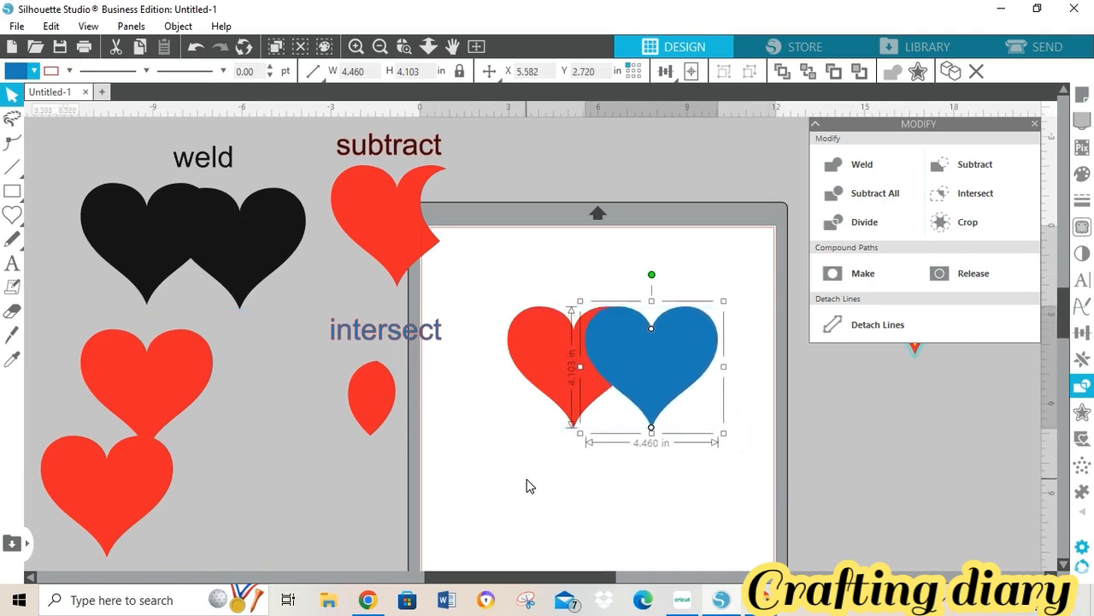
- Divide the overlapping hearts and set the middle lens piece just below them
left_click_drag(482, 292, 770, 444)
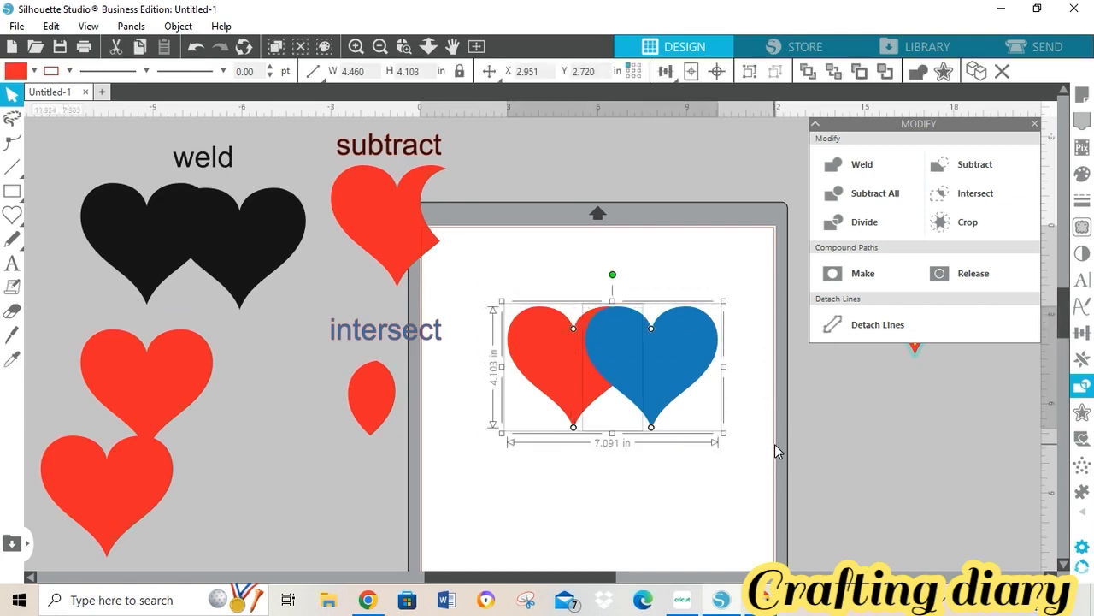
left_click(859, 232)
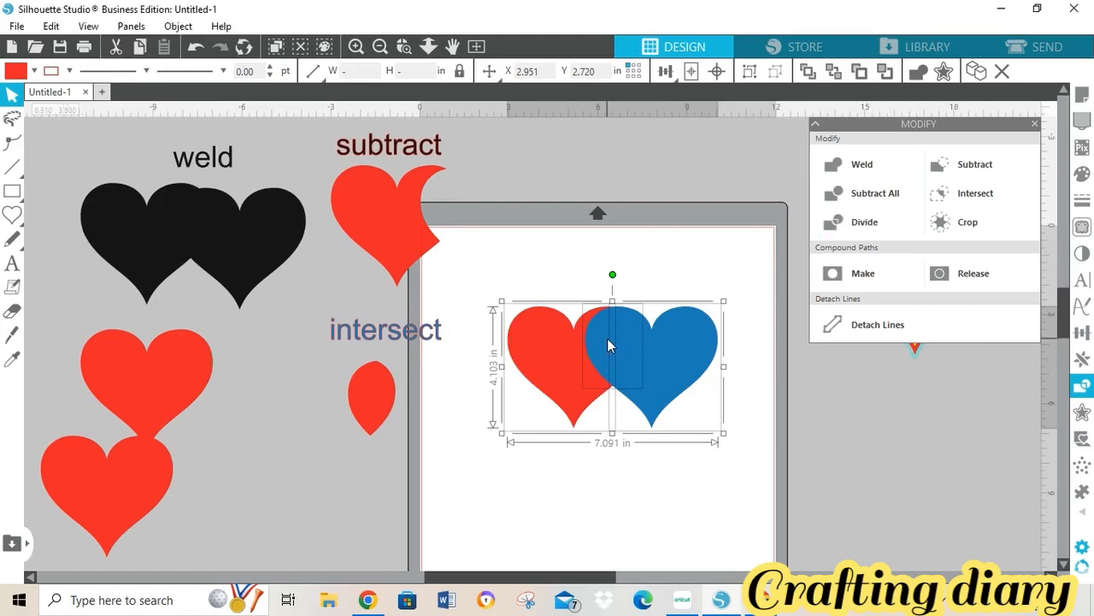
left_click(658, 249)
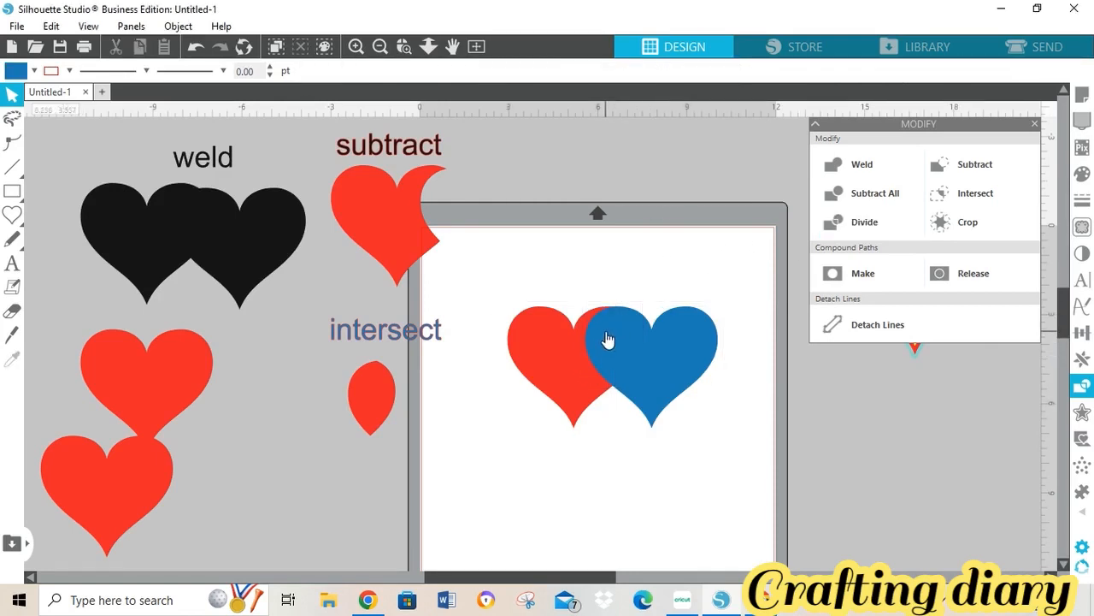
left_click_drag(606, 334, 702, 481)
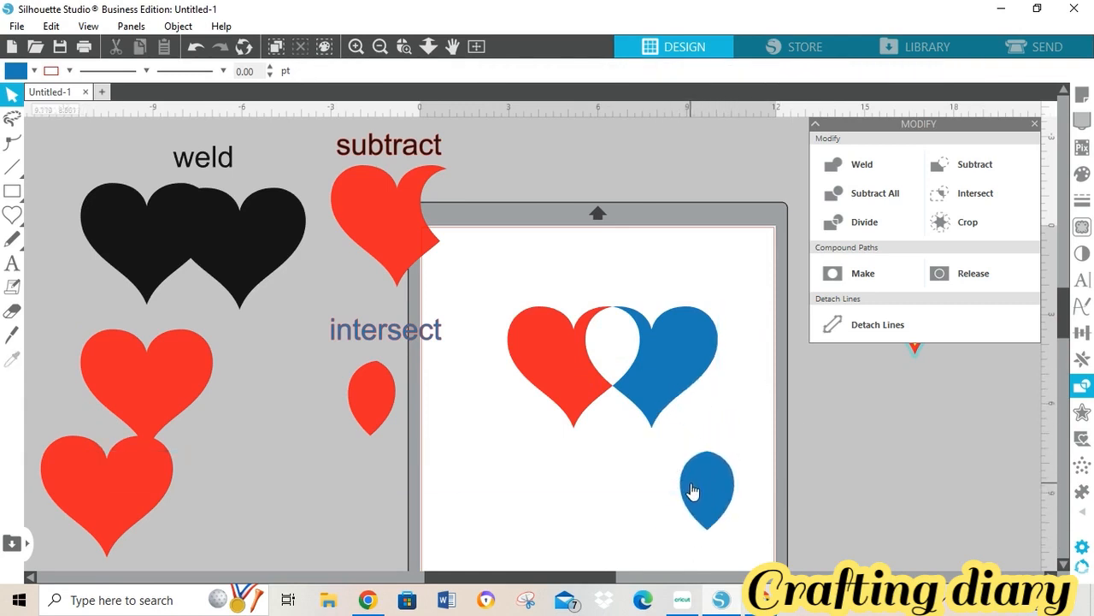
left_click_drag(692, 491, 598, 460)
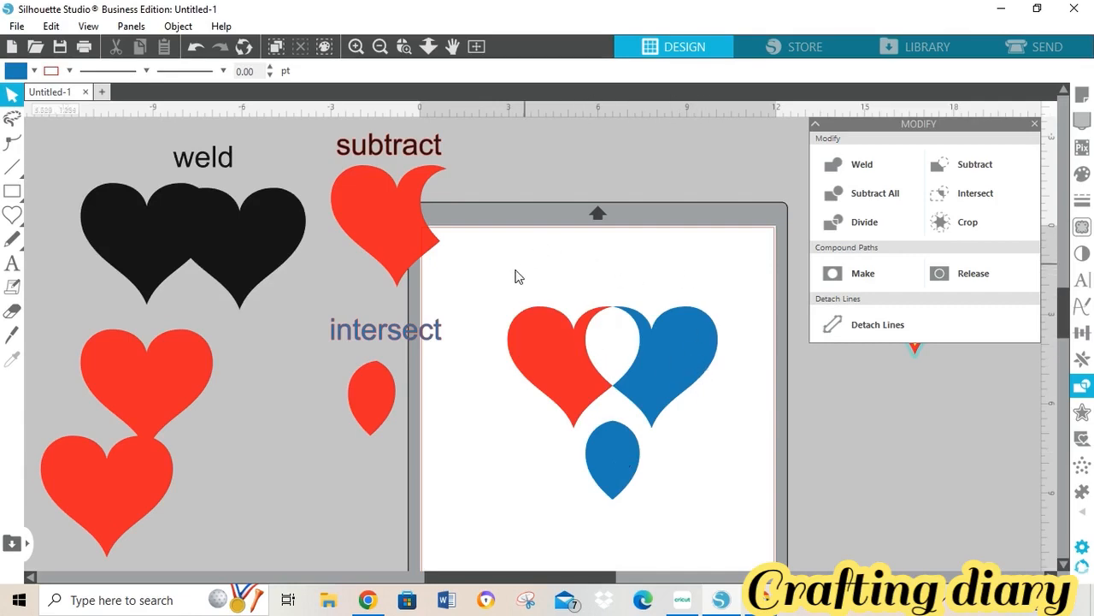
- Add a 'divide' text label above the divided hearts and teardrop, then shift the whole example right
left_click_drag(507, 279, 723, 467)
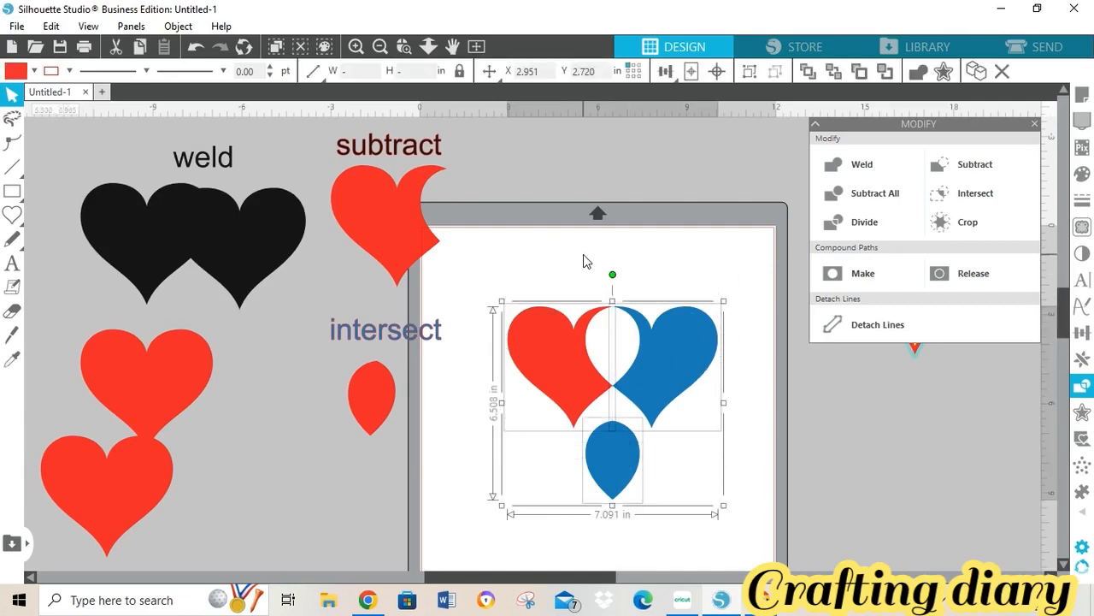
left_click(593, 281)
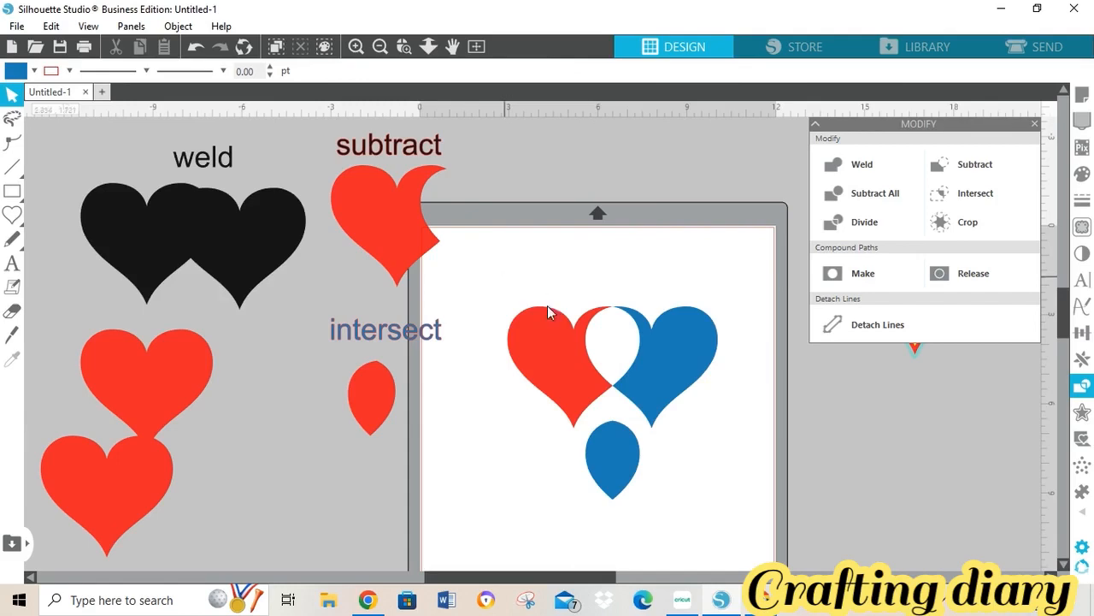
left_click_drag(581, 292, 709, 442)
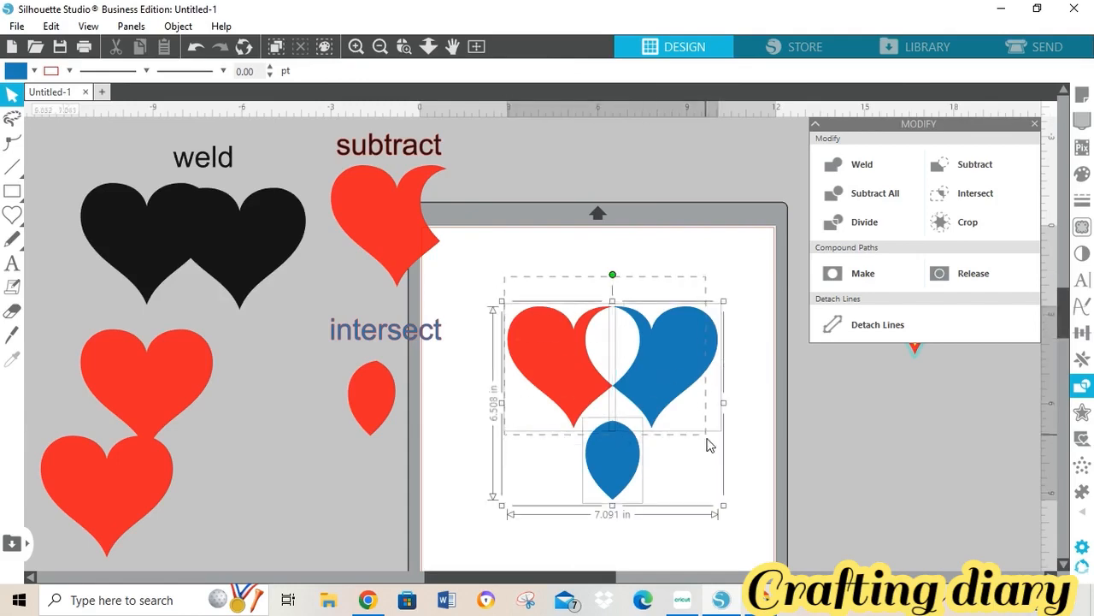
left_click(661, 232)
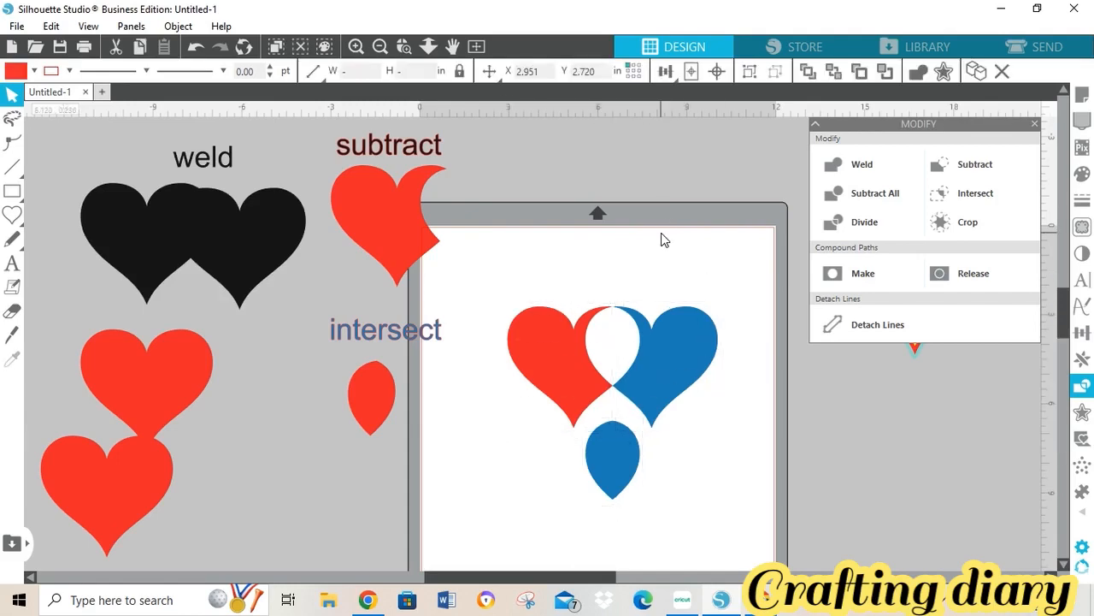
left_click(13, 264)
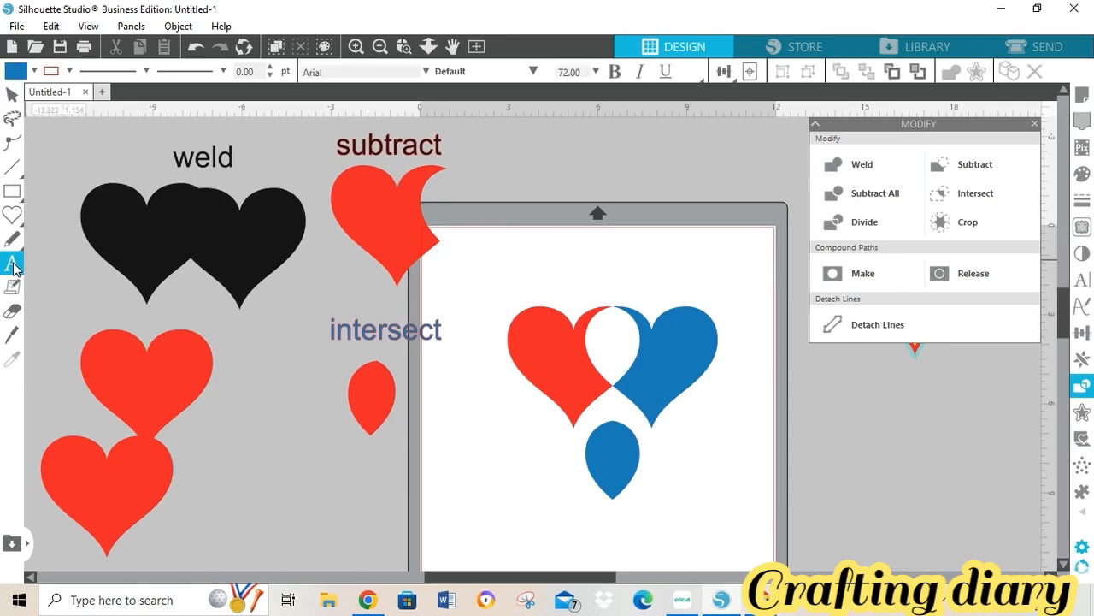
left_click(565, 281)
type("di")
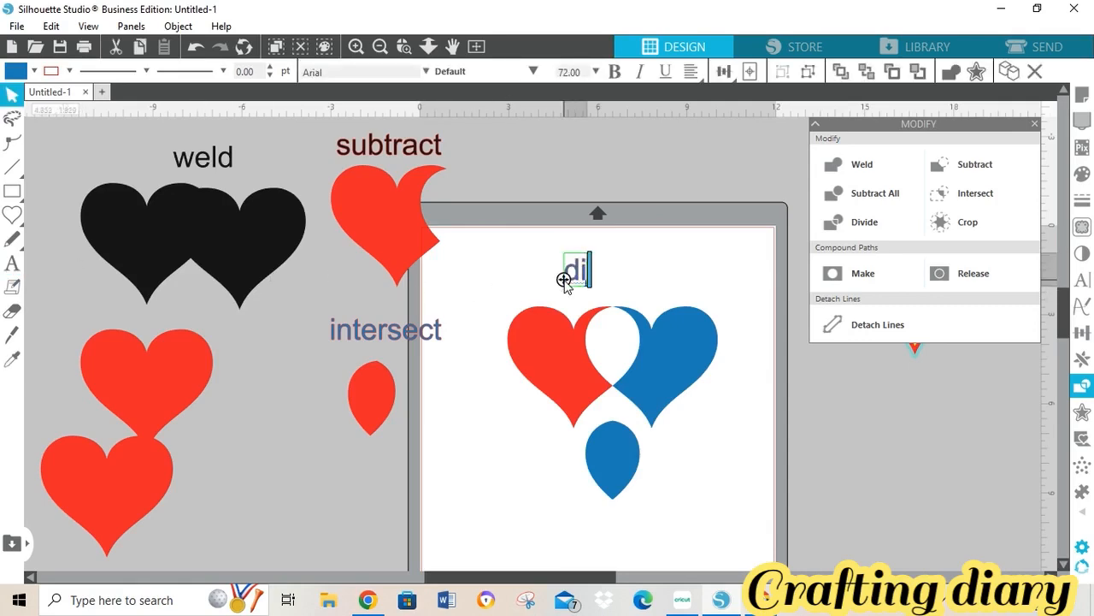
type("vide")
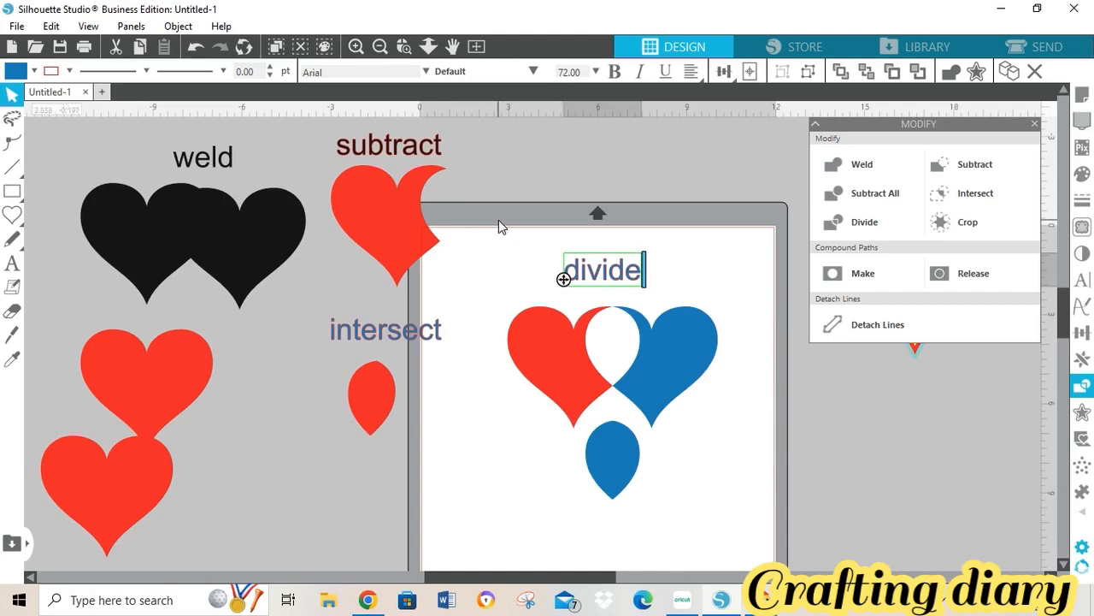
left_click_drag(511, 243, 718, 475)
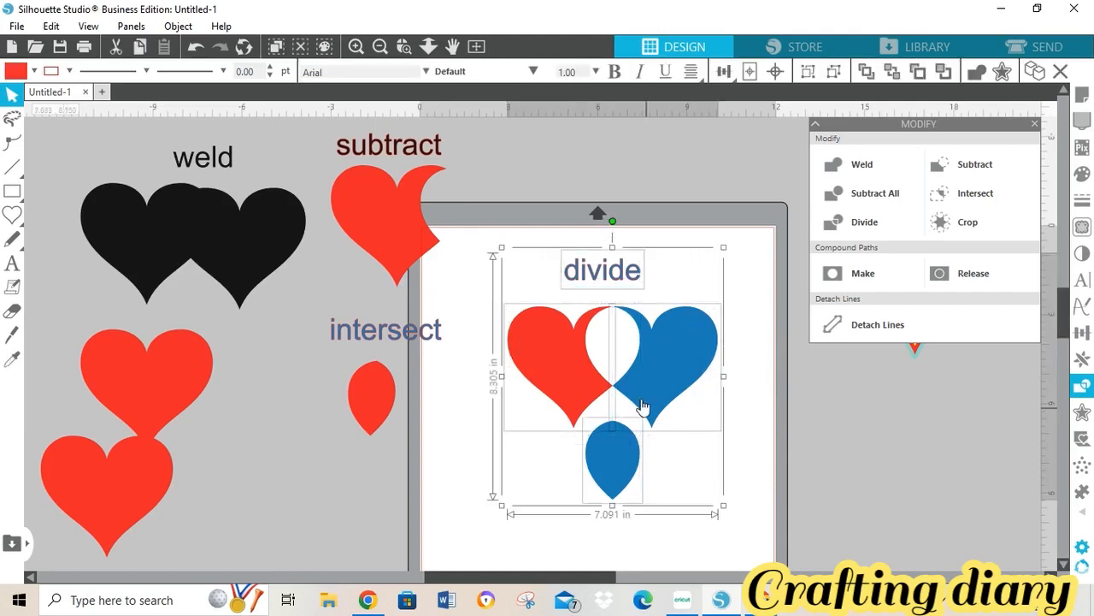
left_click_drag(640, 391, 691, 398)
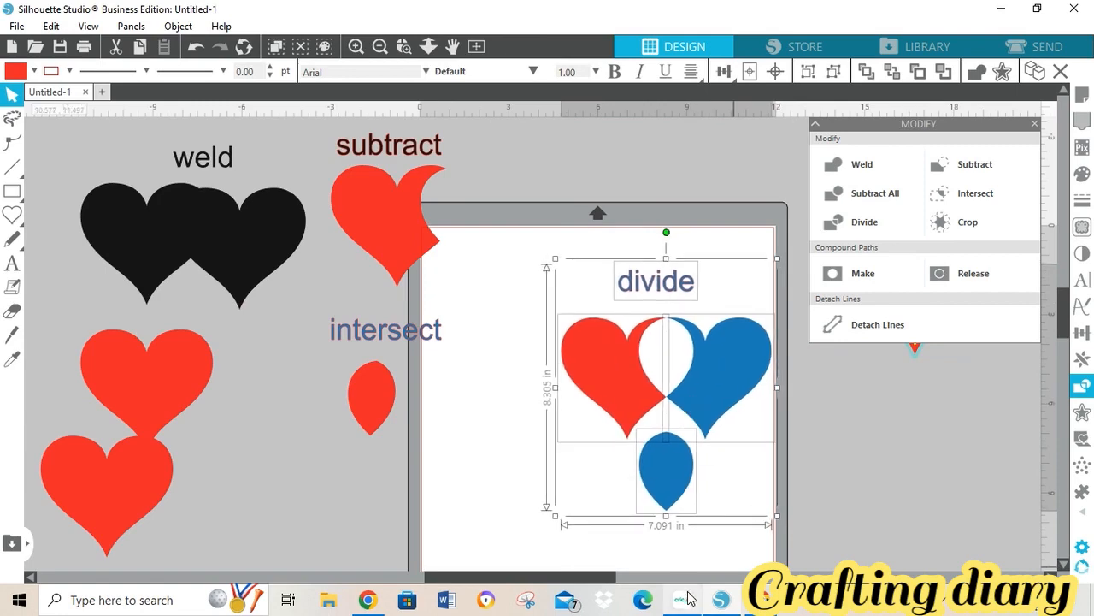
- Back in Cricut Design Space, move two grey hearts up side by side
mouse_move(689, 599)
left_click(751, 560)
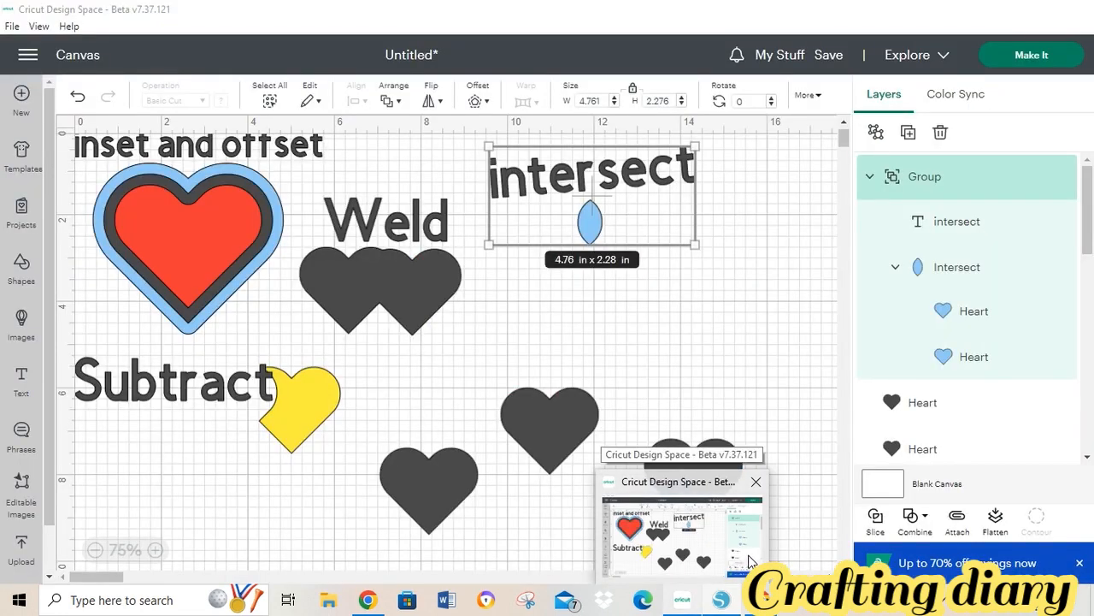
left_click(684, 601)
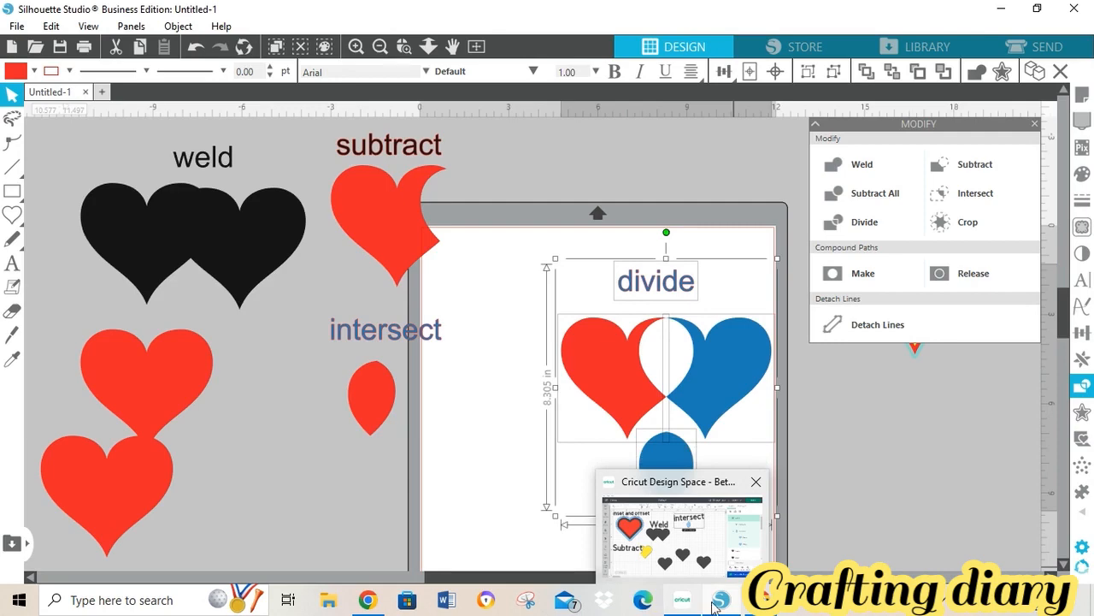
left_click(682, 603)
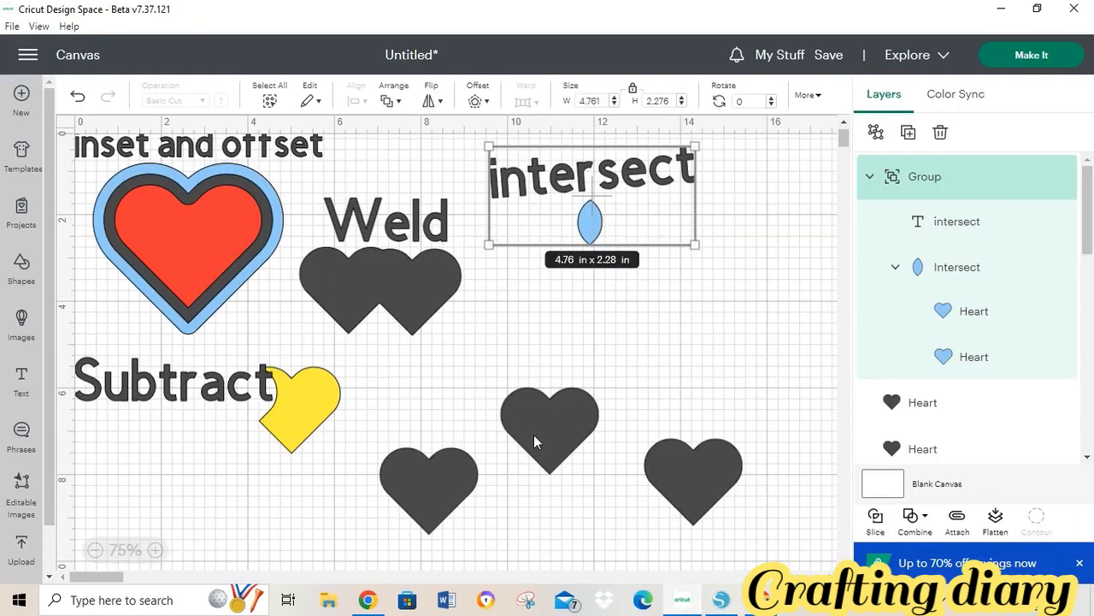
left_click_drag(544, 407, 546, 359)
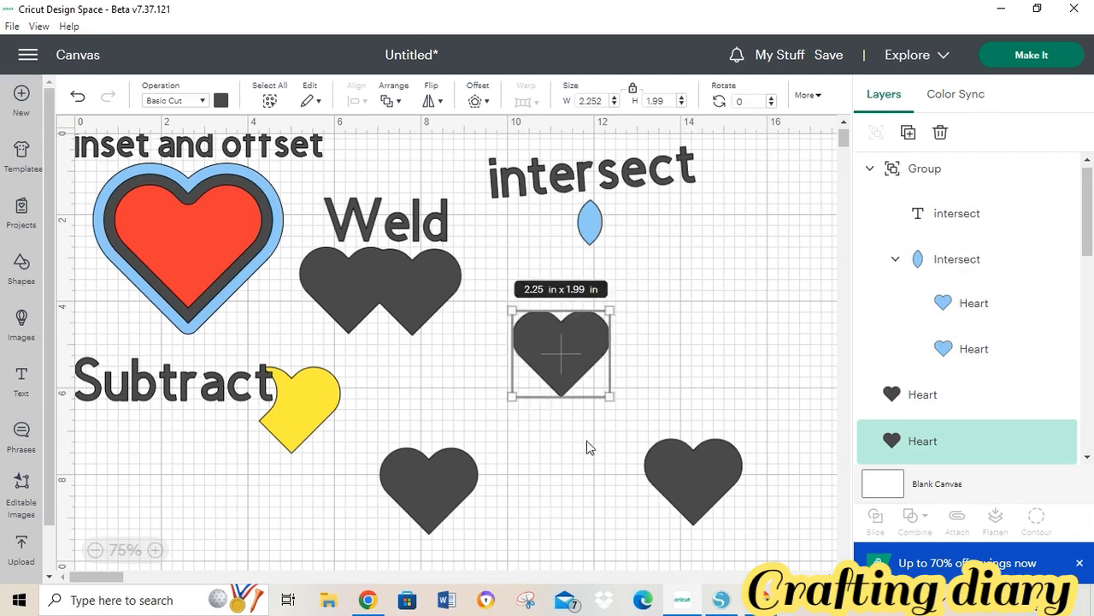
left_click_drag(665, 467, 649, 340)
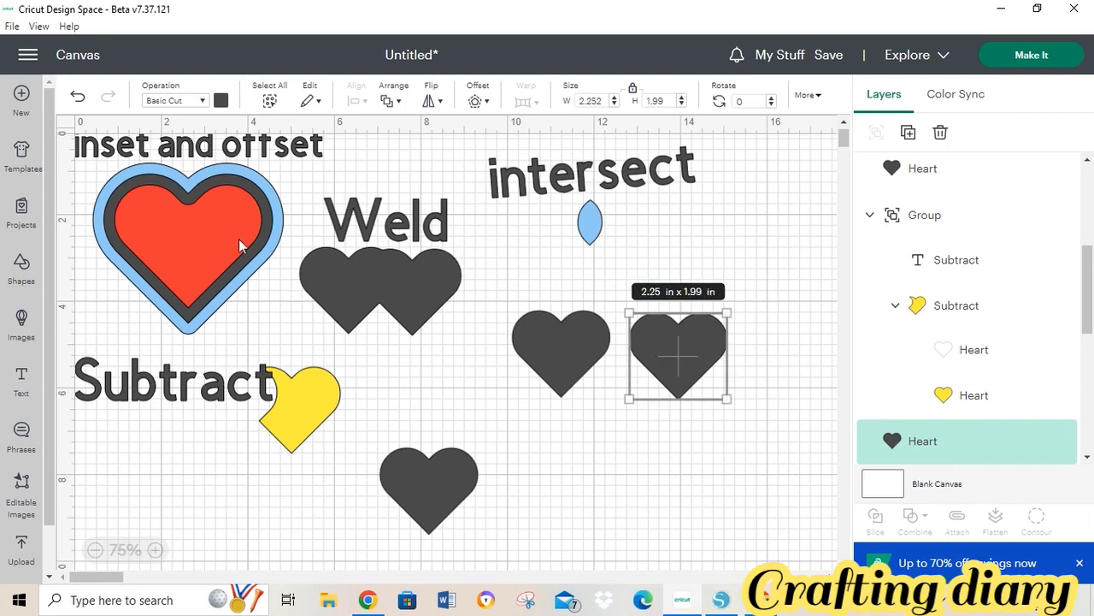
- Colour the right heart blue, overlap the grey heart onto it, and select both
left_click(222, 101)
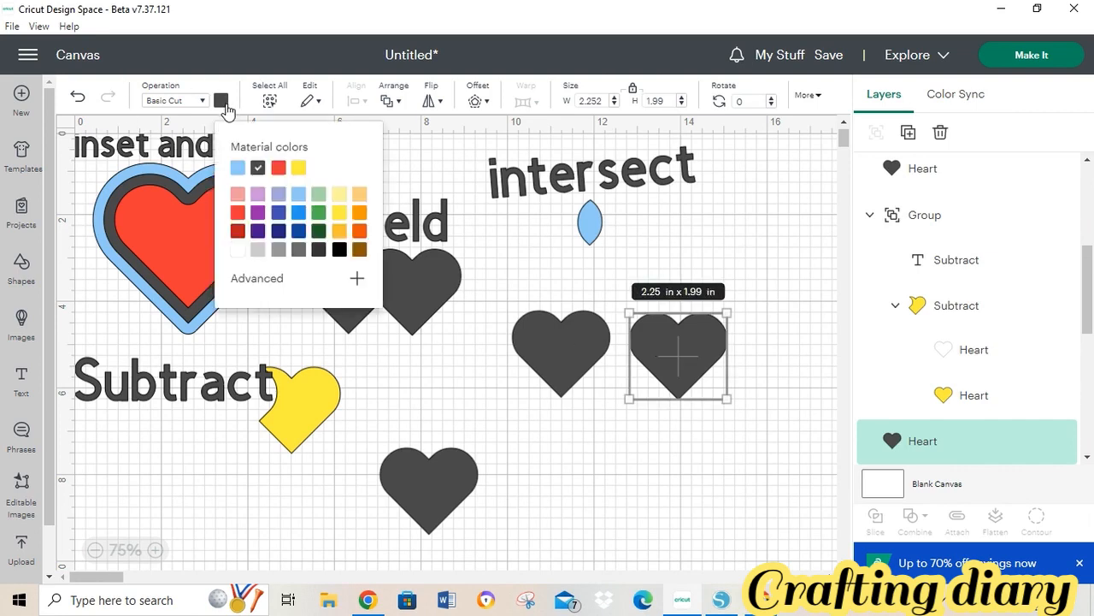
left_click(279, 212)
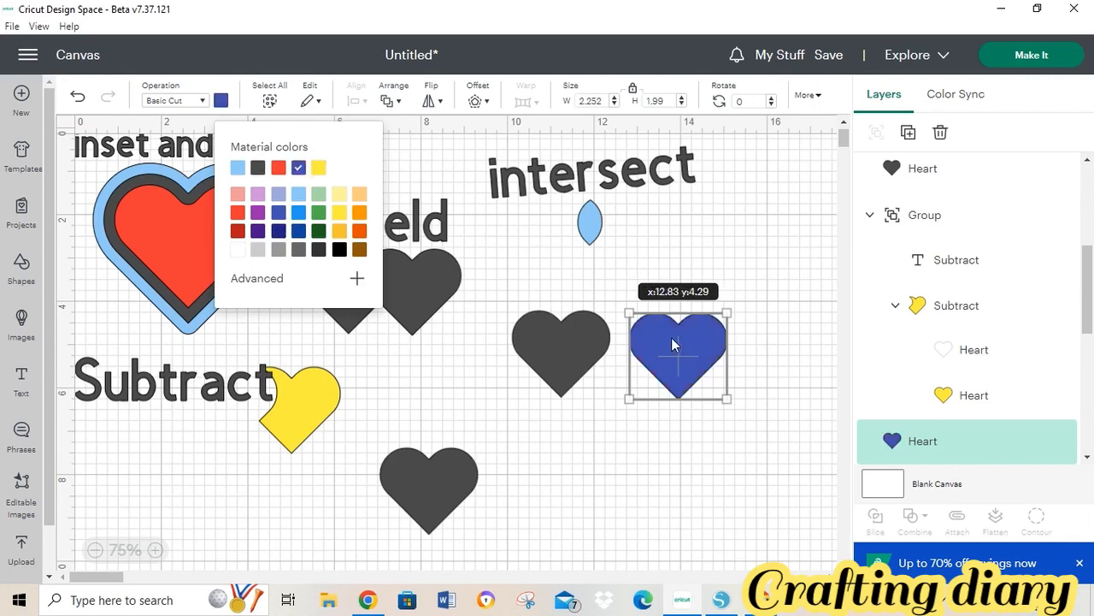
mouse_move(672, 342)
left_mouse_down()
mouse_move(640, 350)
mouse_move(629, 336)
mouse_move(660, 344)
left_mouse_up()
left_click(514, 373)
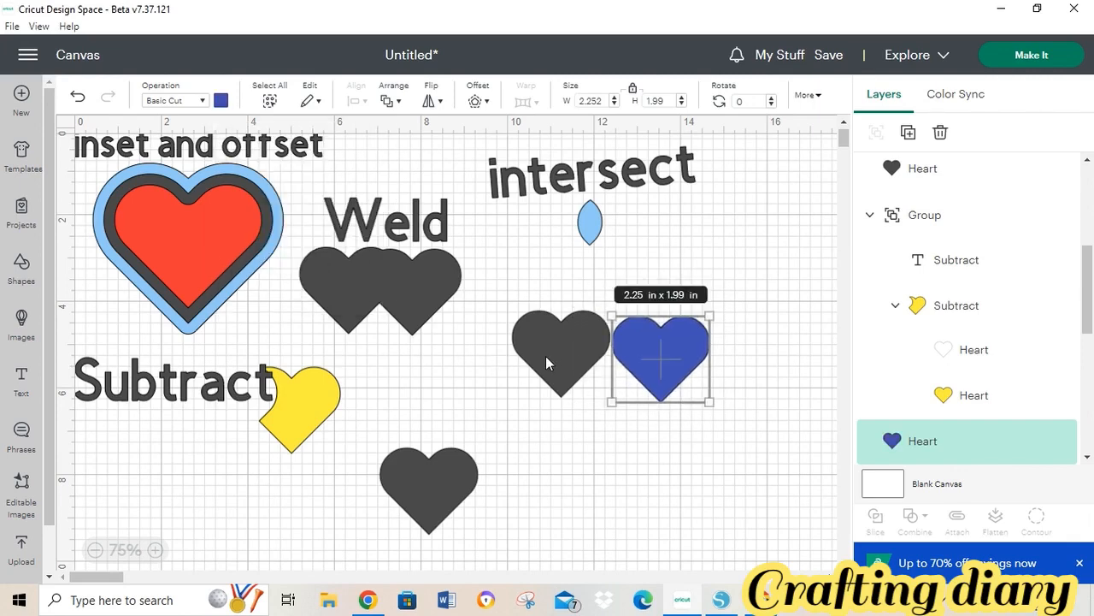
left_click_drag(545, 357, 593, 356)
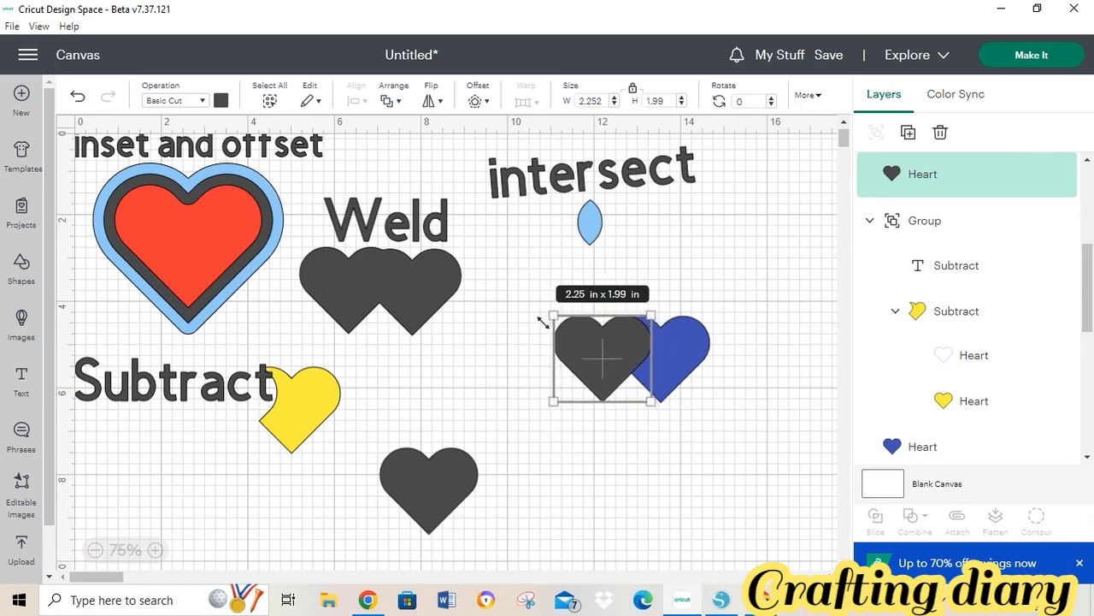
left_click_drag(531, 289, 749, 417)
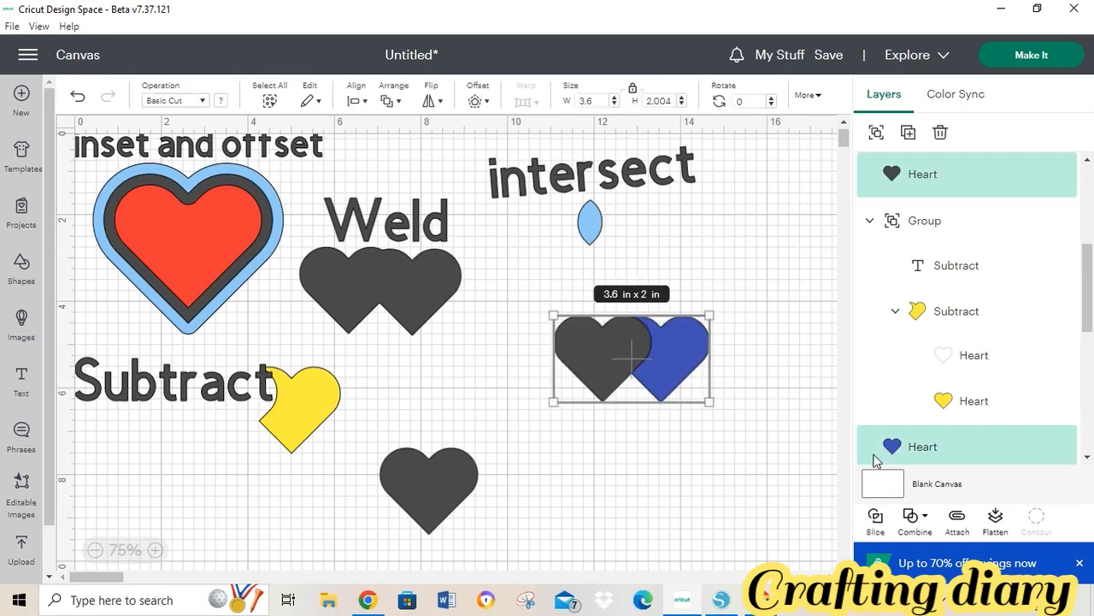
- Combine the two hearts with Exclude so their overlap is cut out, then briefly compare in Silhouette Studio
left_click(922, 518)
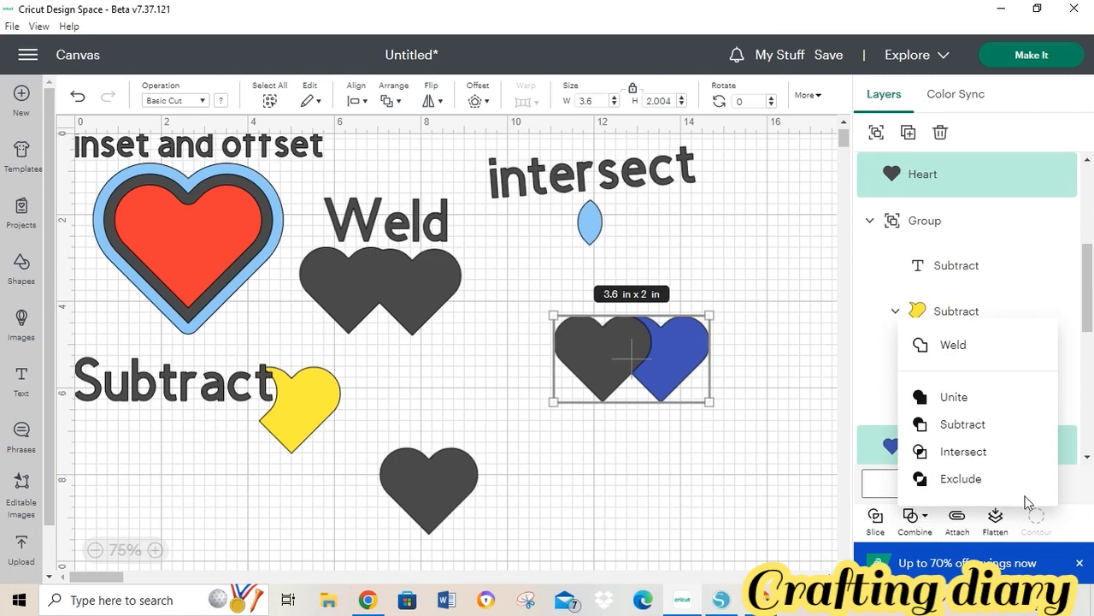
left_click(967, 482)
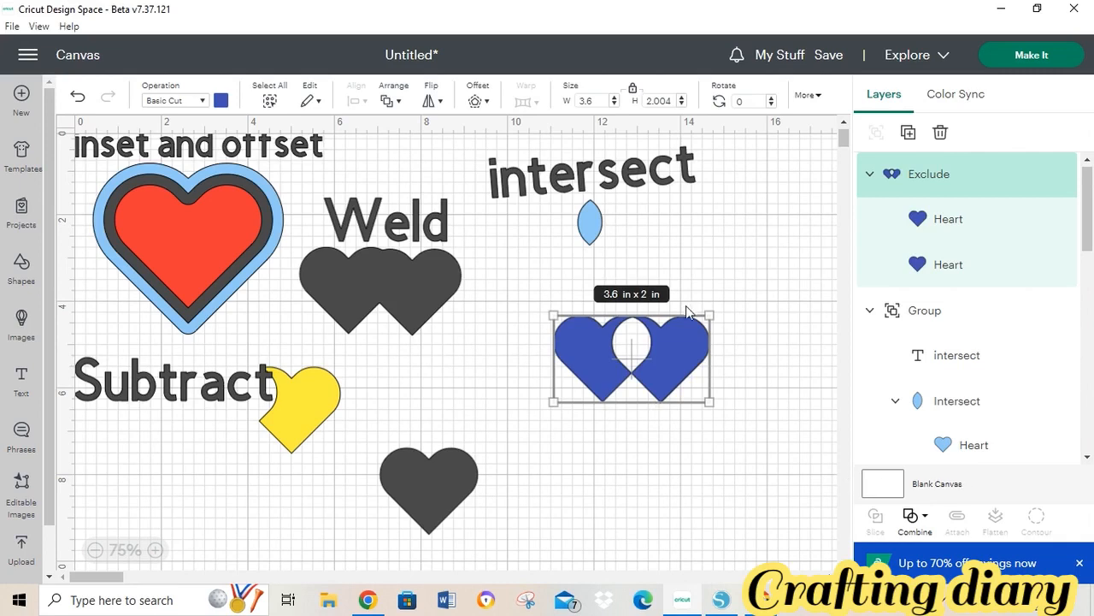
left_click(736, 317)
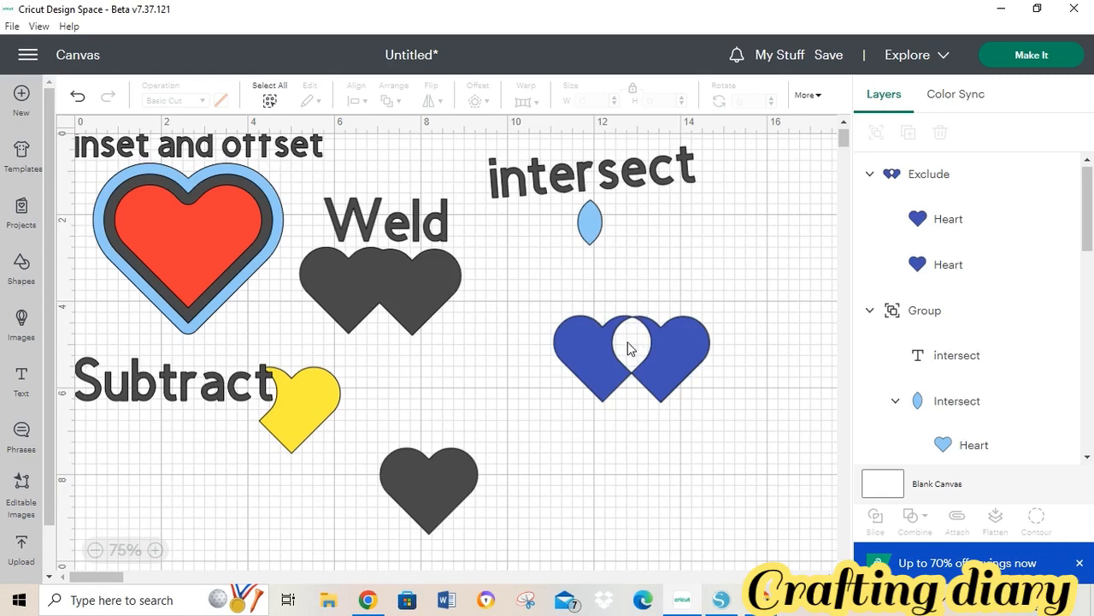
left_click(721, 609)
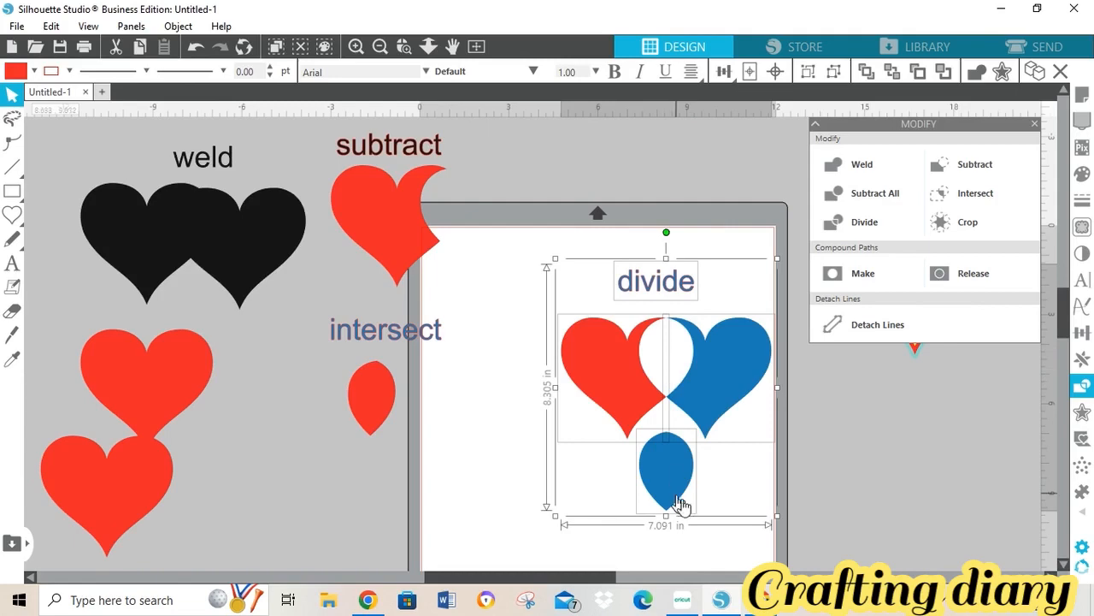
left_click(681, 606)
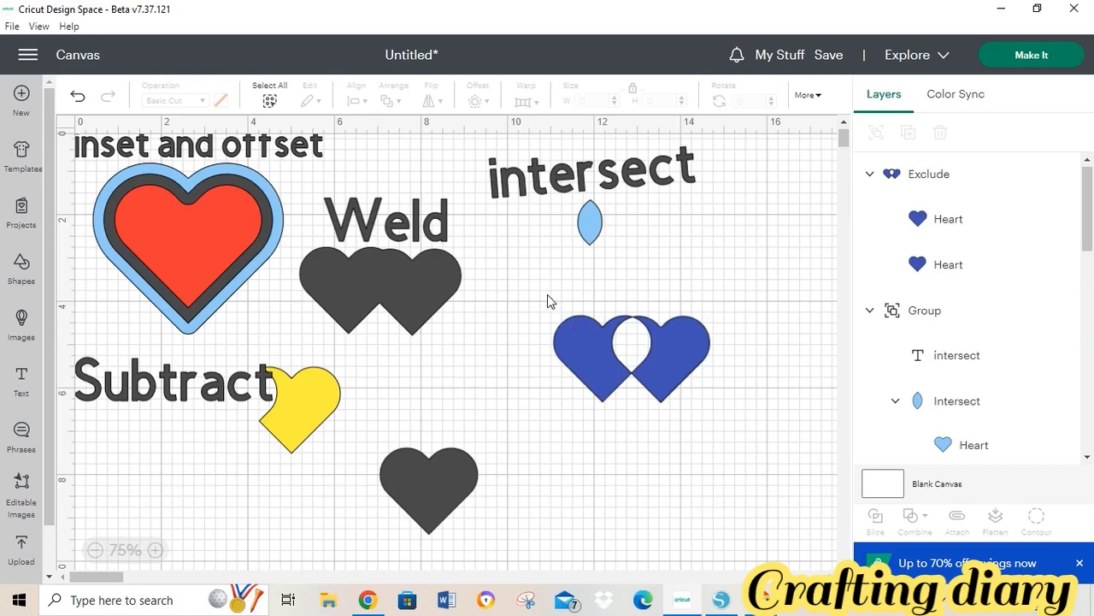
- Add a text label reading 'exclude/ divide' above the blue hearts
left_click_drag(547, 294, 737, 423)
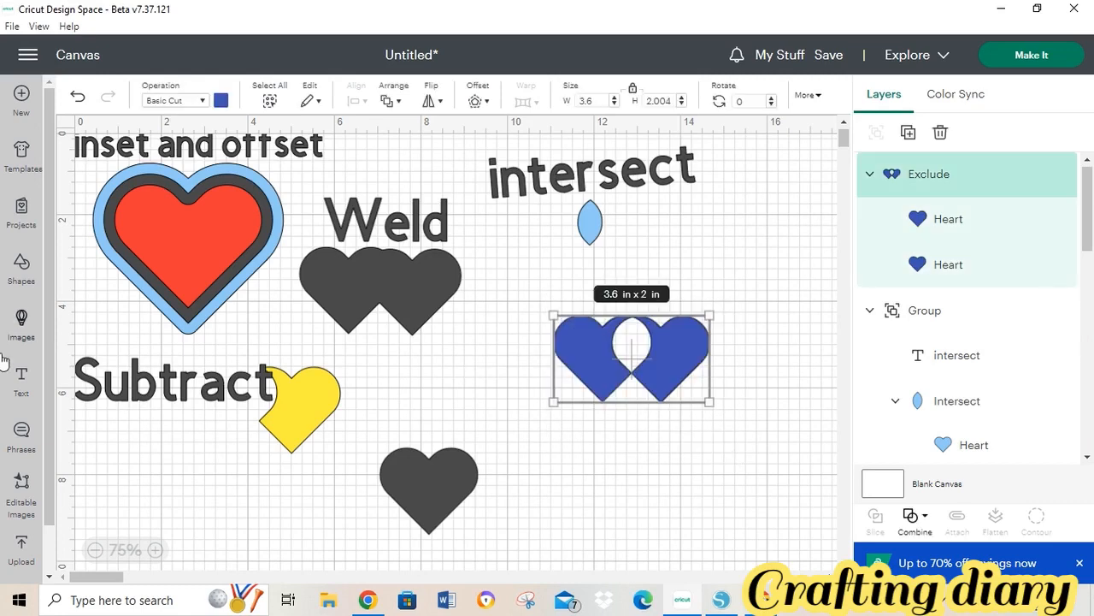
left_click(25, 382)
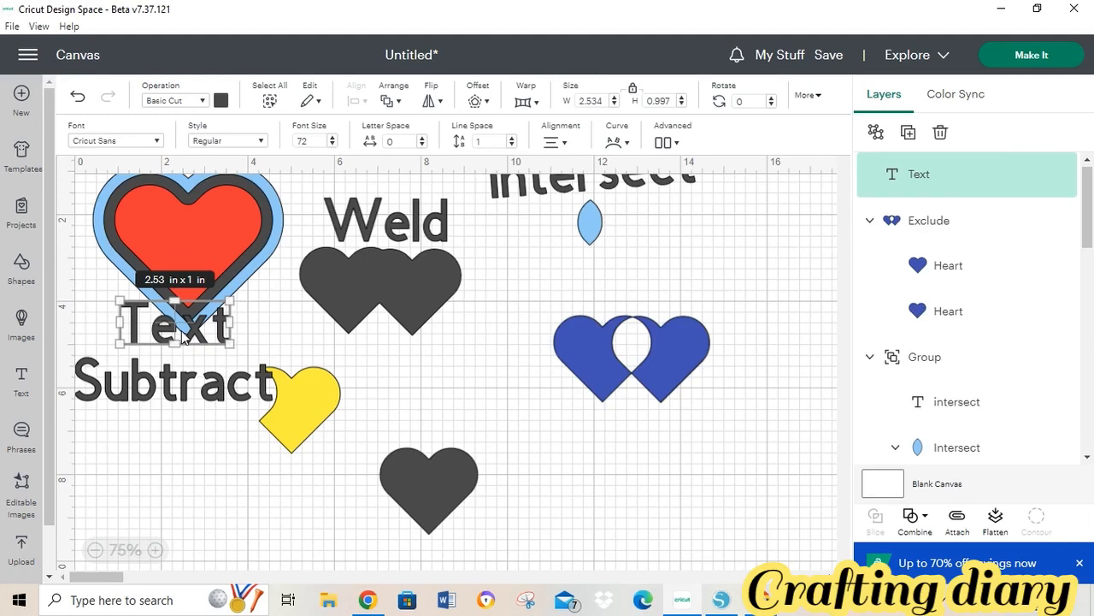
left_click_drag(181, 335, 655, 290)
double_click(656, 291)
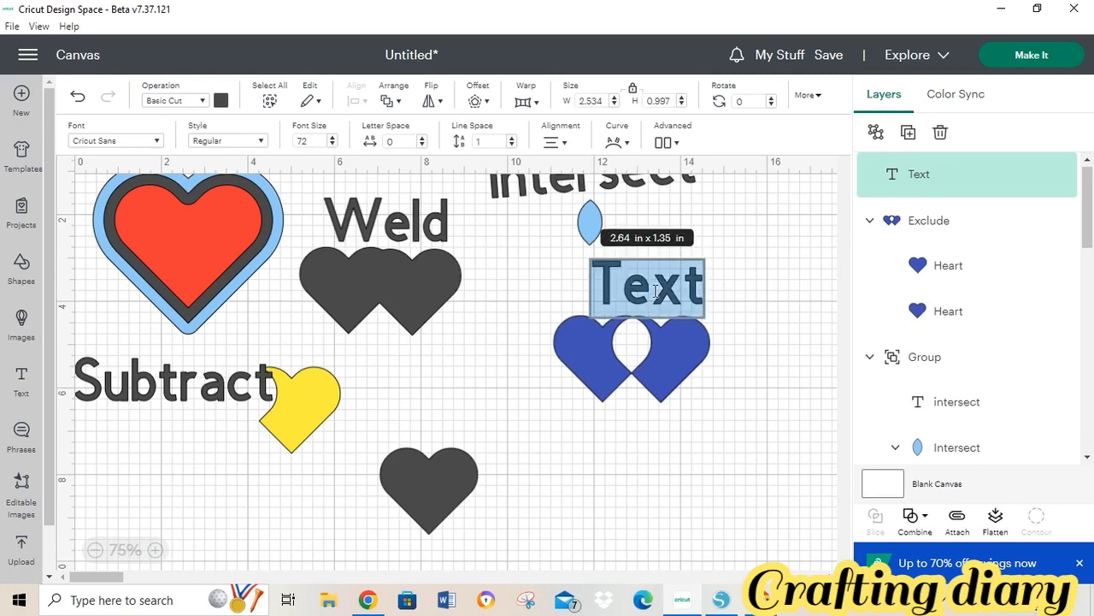
type("excl")
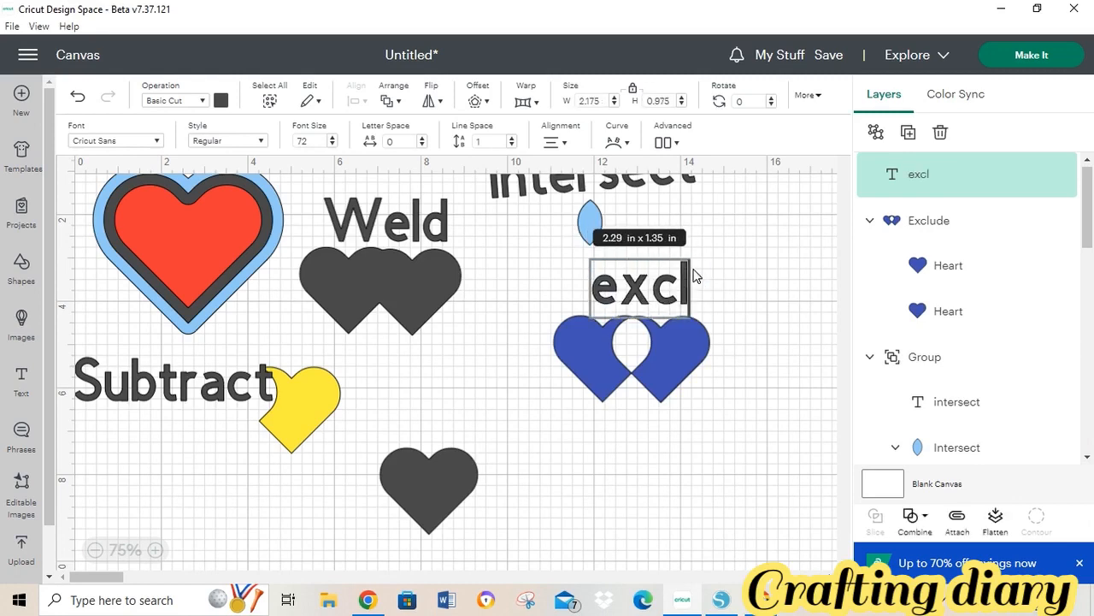
type("ude")
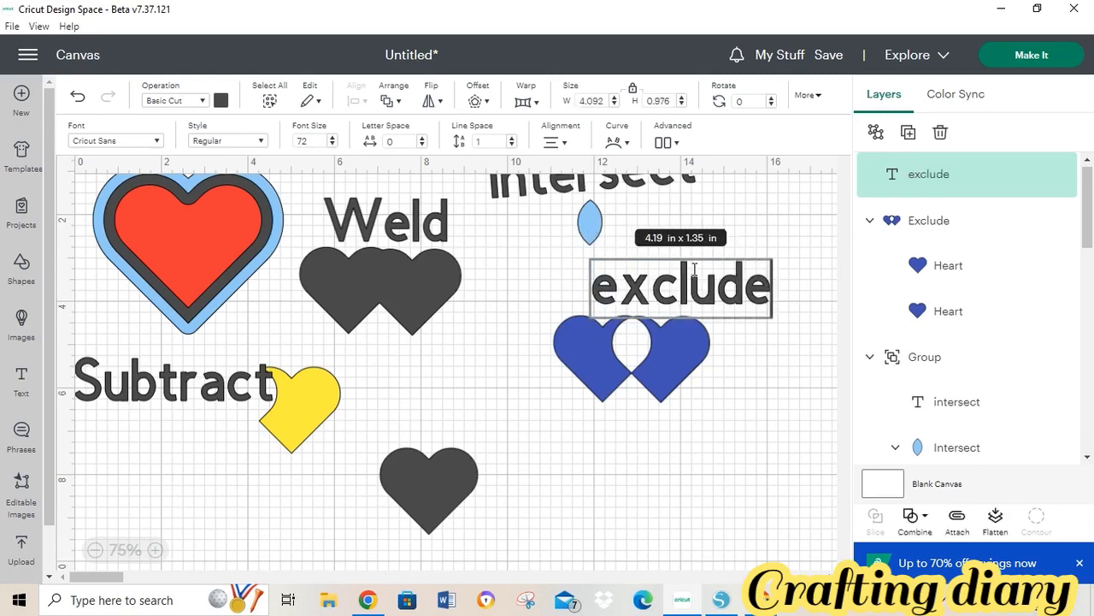
type("/ di")
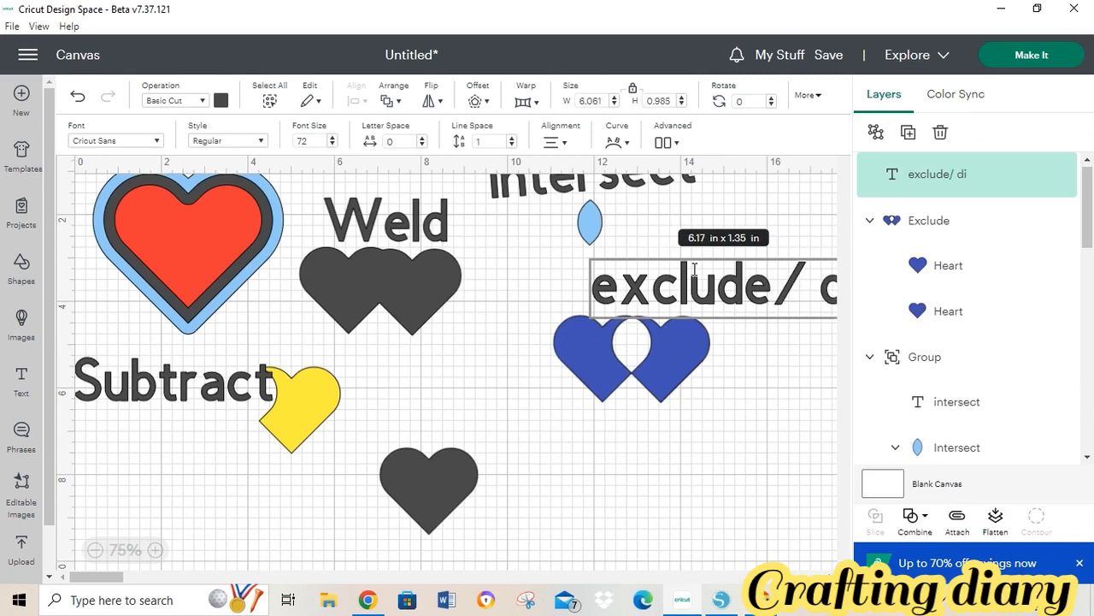
type("vide")
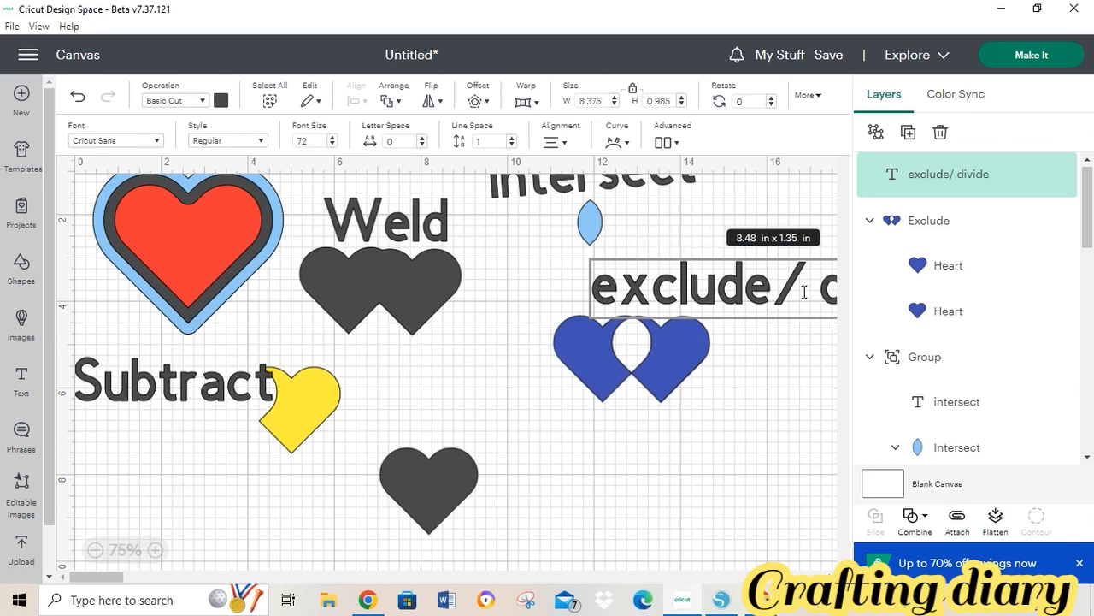
left_click_drag(772, 291, 806, 350)
left_click(768, 412)
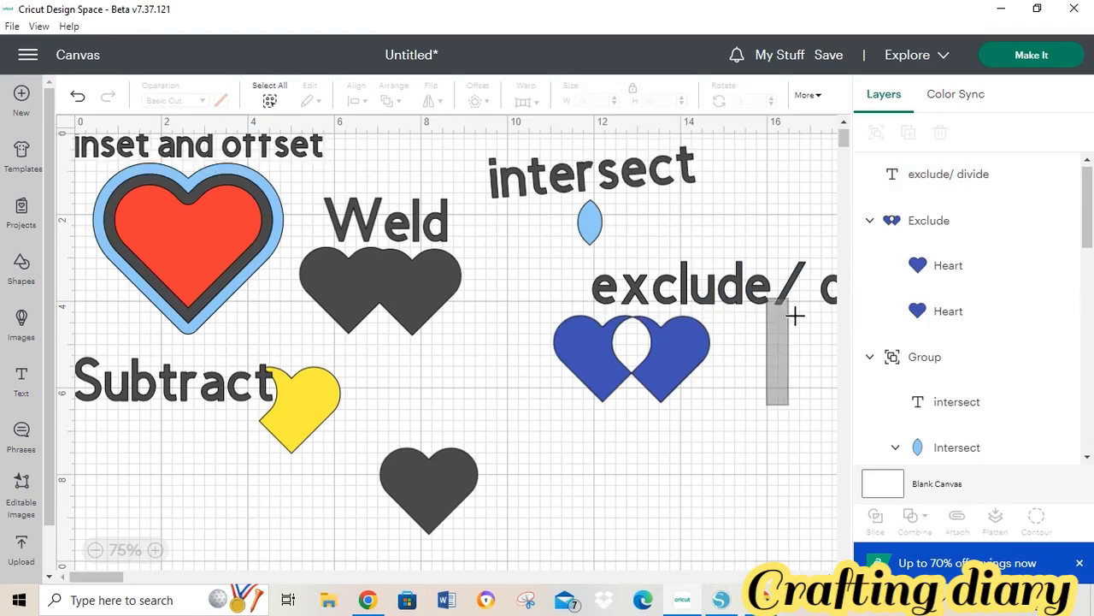
- Position the label just above the blue hearts and group it with them
left_click_drag(640, 309, 647, 286)
left_click_drag(751, 280, 643, 299)
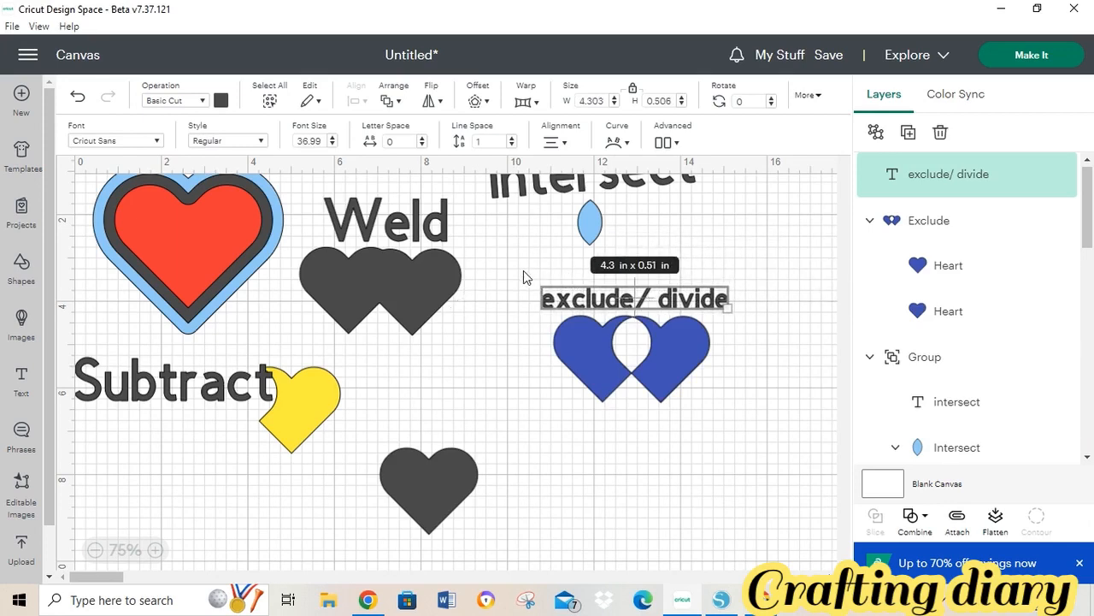
left_click_drag(522, 269, 740, 426)
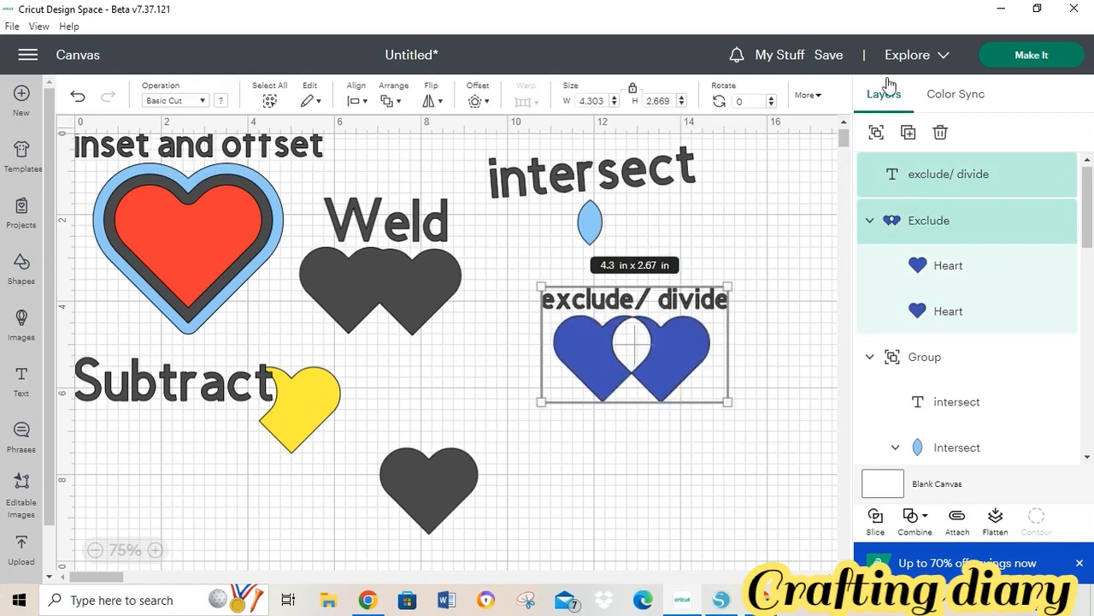
left_click(874, 130)
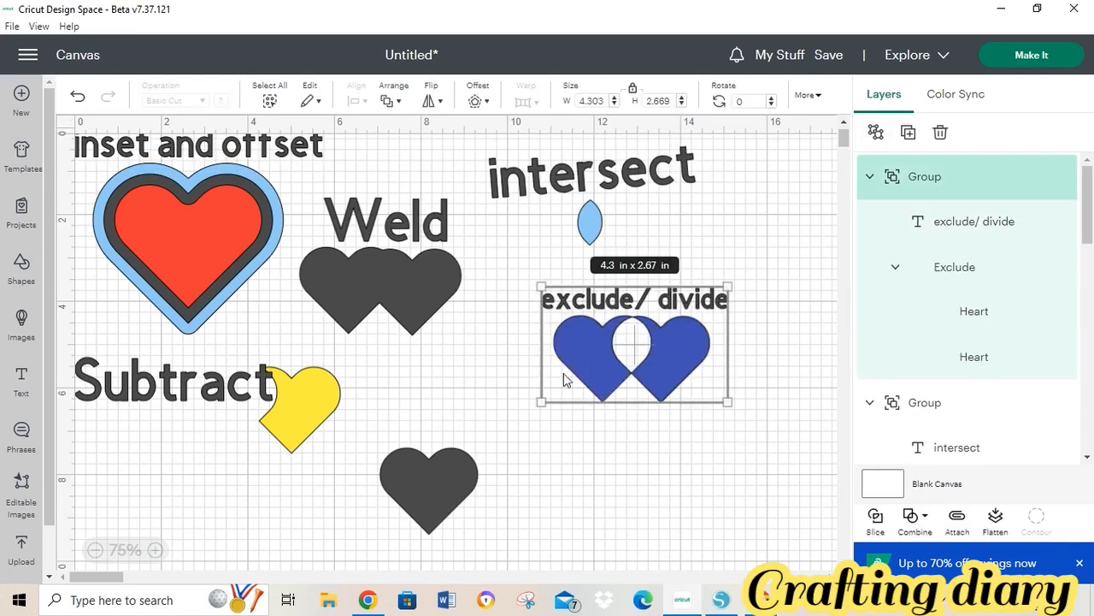
- In Silhouette Studio, move the divide example off the mat to the right
mouse_move(675, 610)
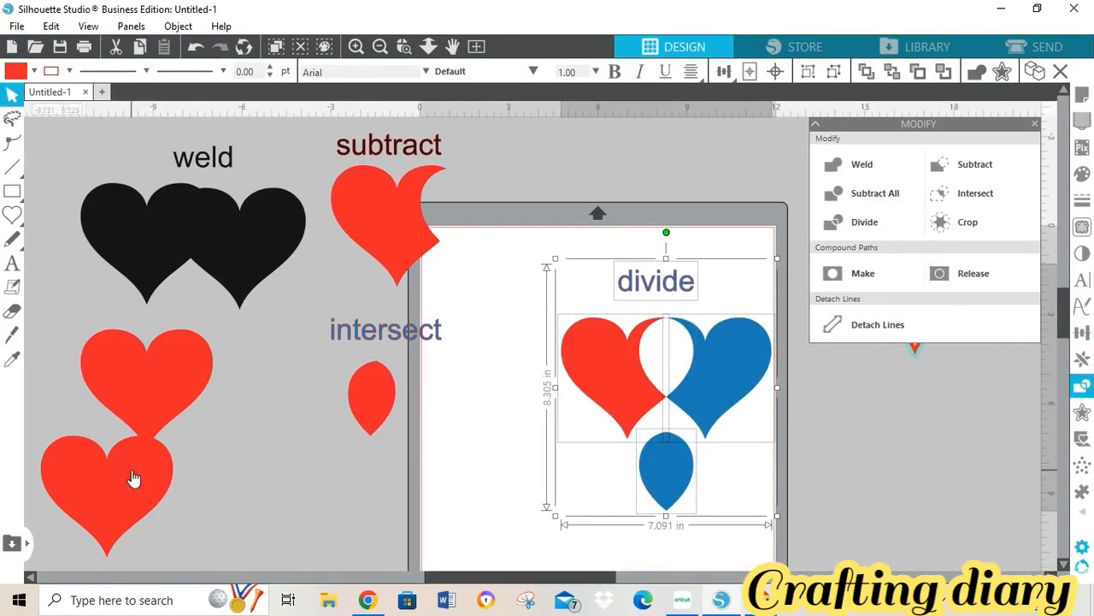
left_click_drag(134, 478, 523, 466)
left_click(659, 352)
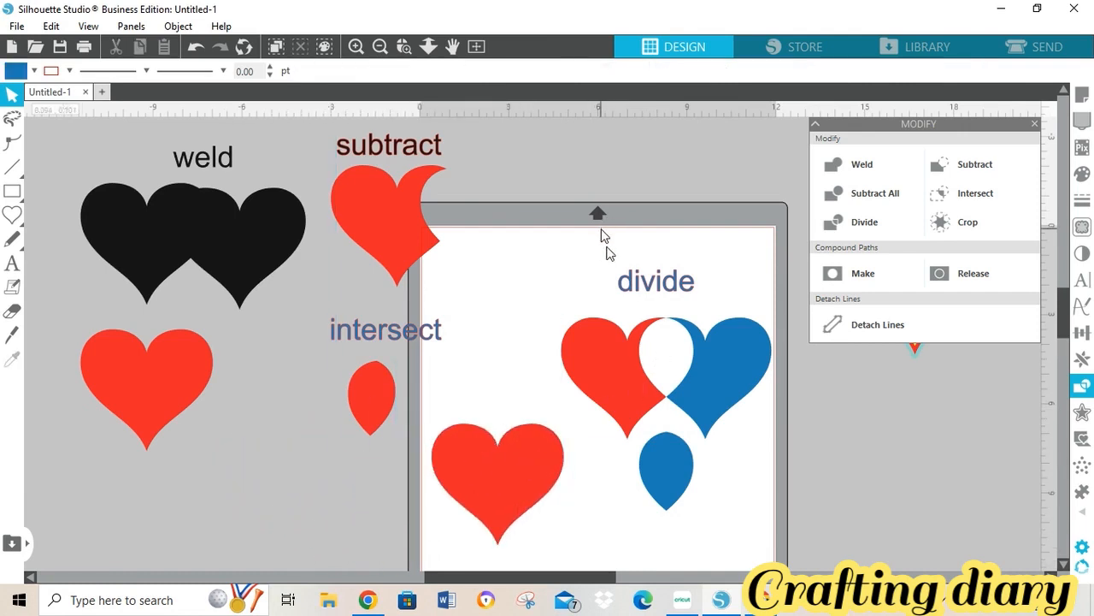
left_click(741, 407)
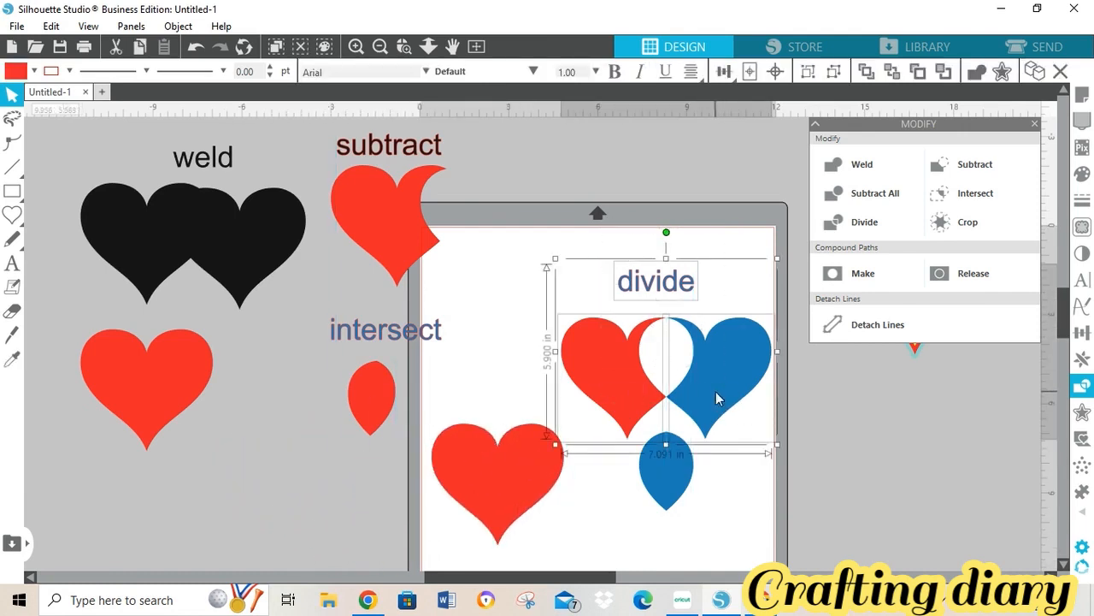
left_click(860, 442)
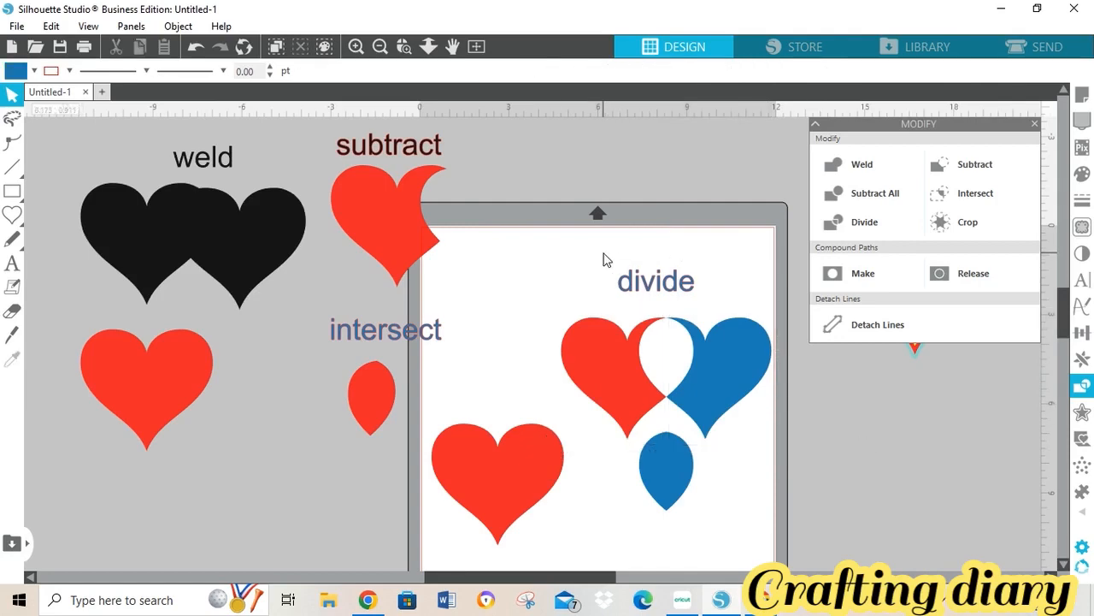
left_click(713, 476)
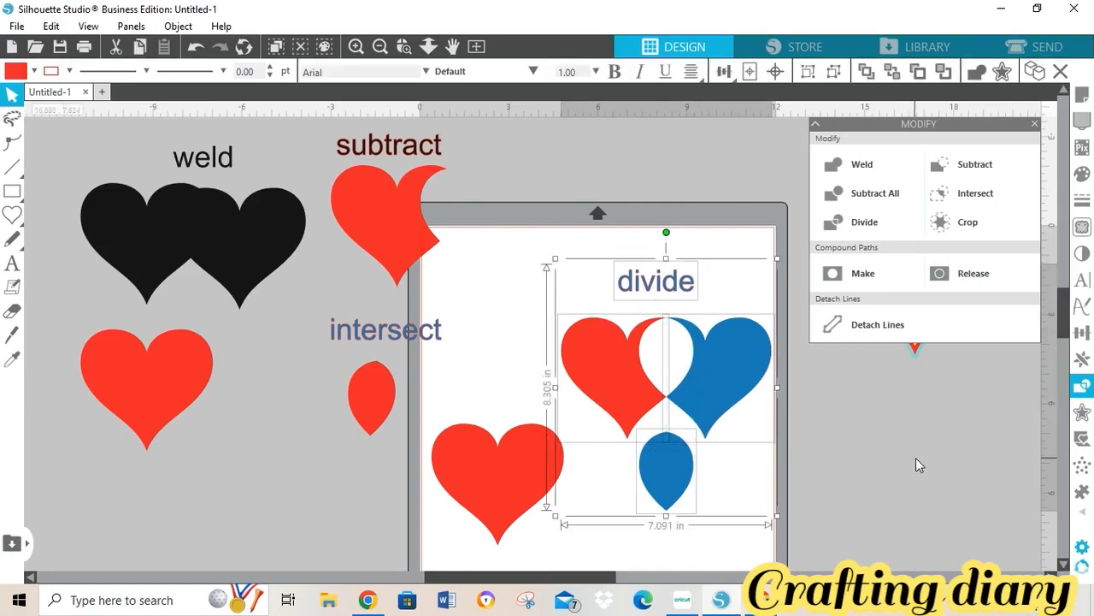
left_click_drag(737, 371, 956, 428)
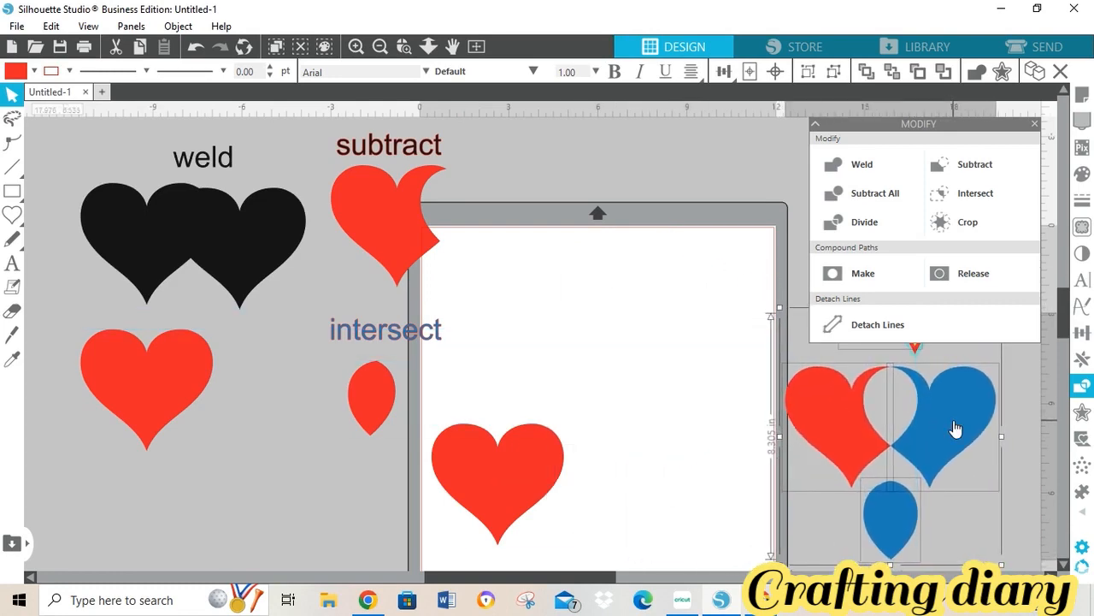
- Overlap two red hearts on the mat, fill the left one blue, and select both
left_click_drag(518, 501, 561, 343)
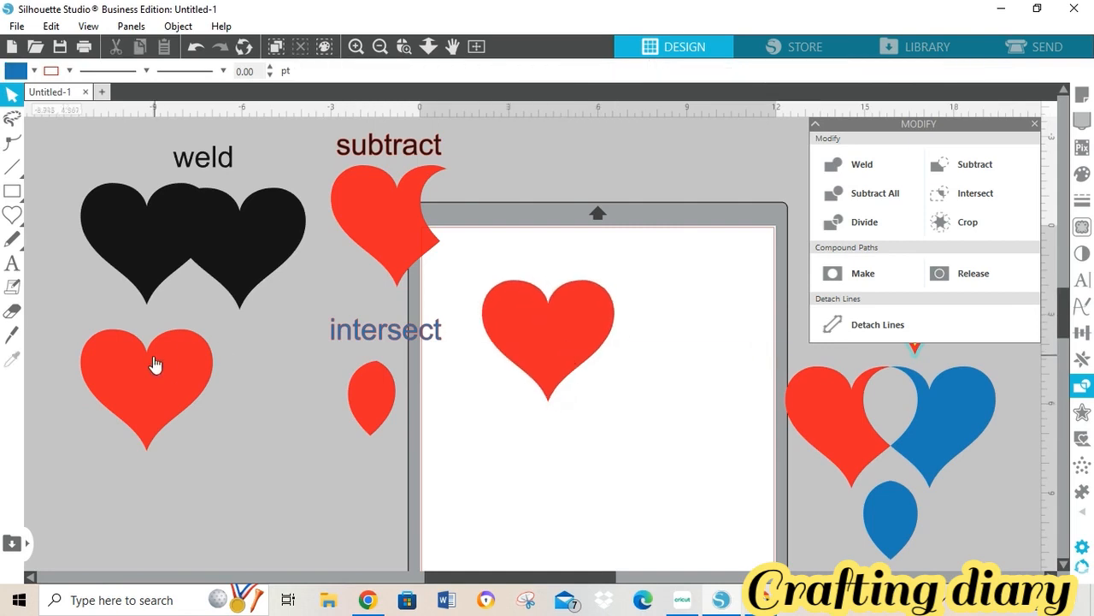
left_click_drag(154, 364, 643, 313)
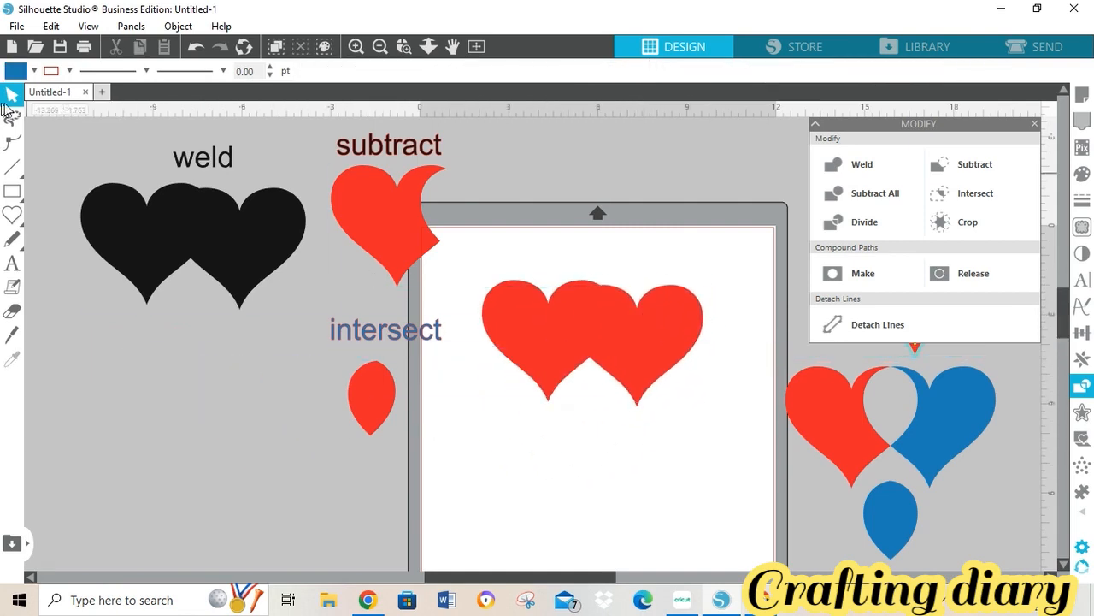
left_click(494, 331)
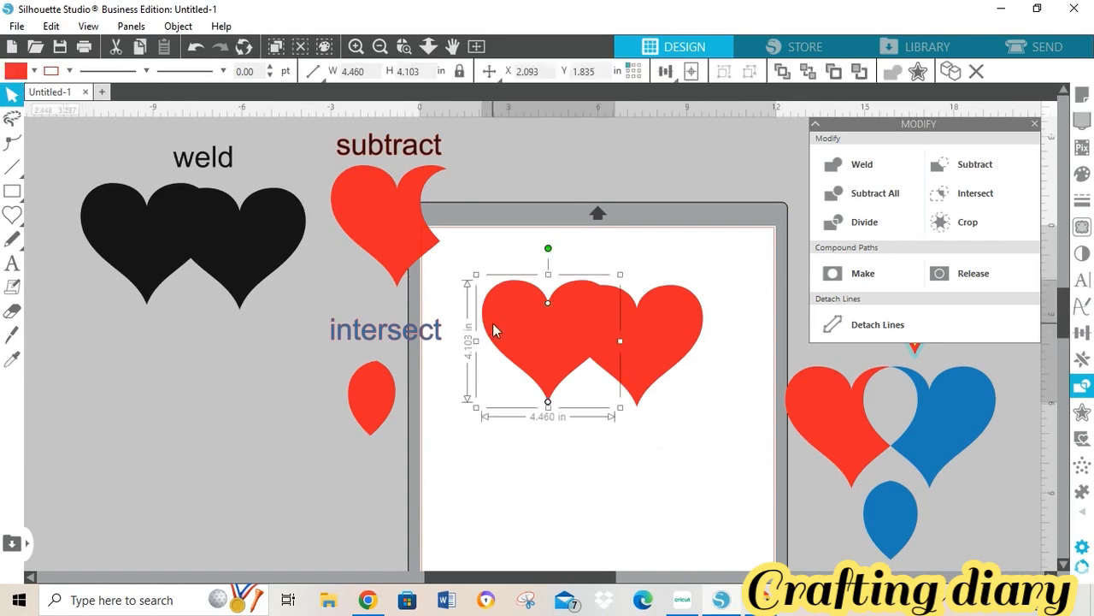
left_click(35, 71)
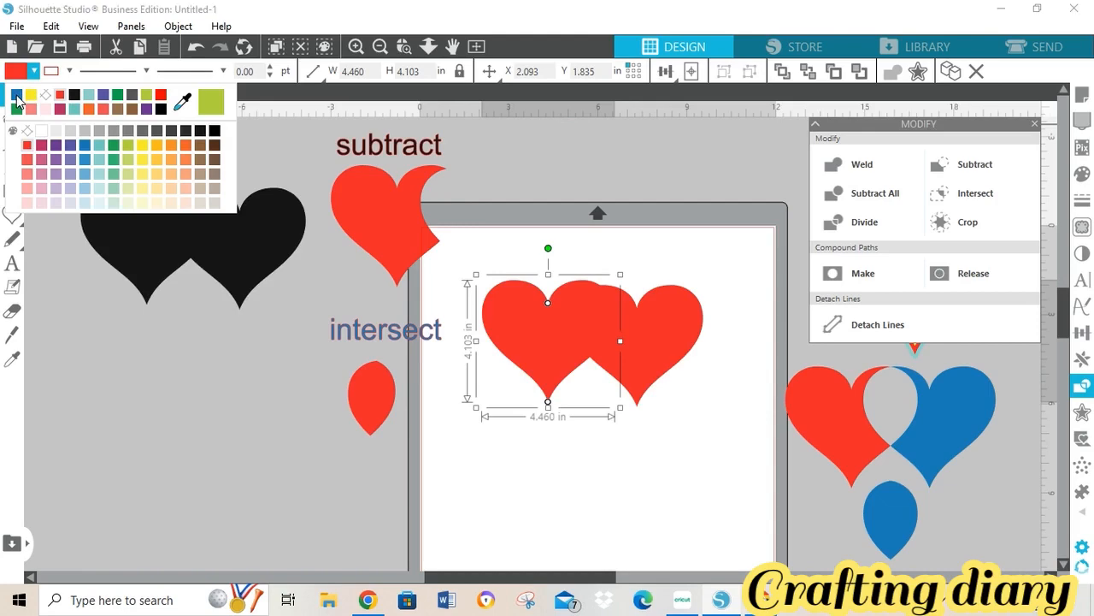
left_click(16, 95)
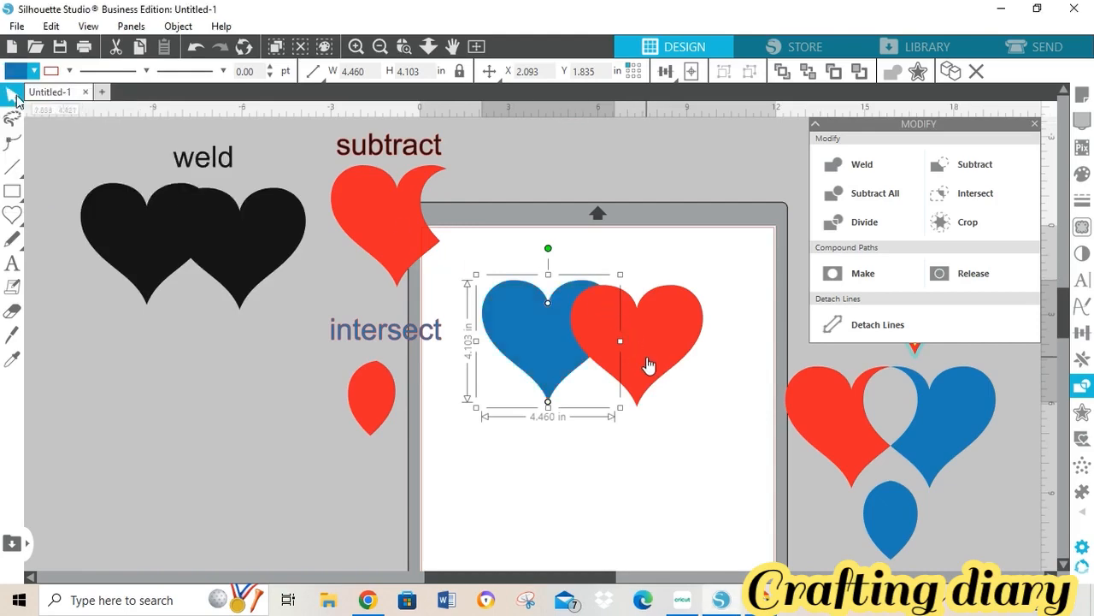
left_click(693, 436)
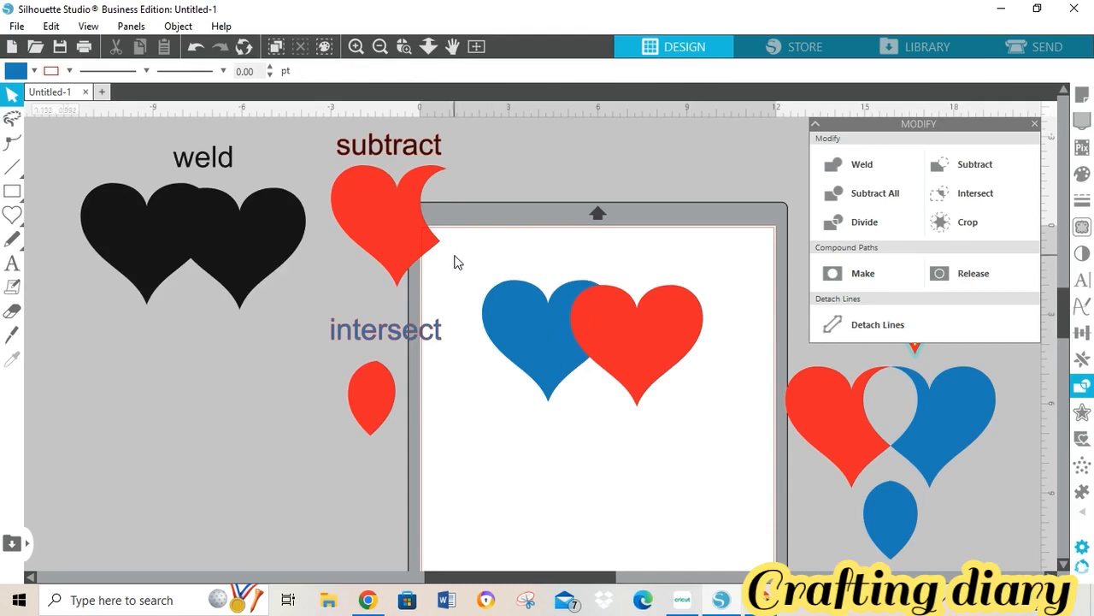
left_click_drag(455, 262, 715, 409)
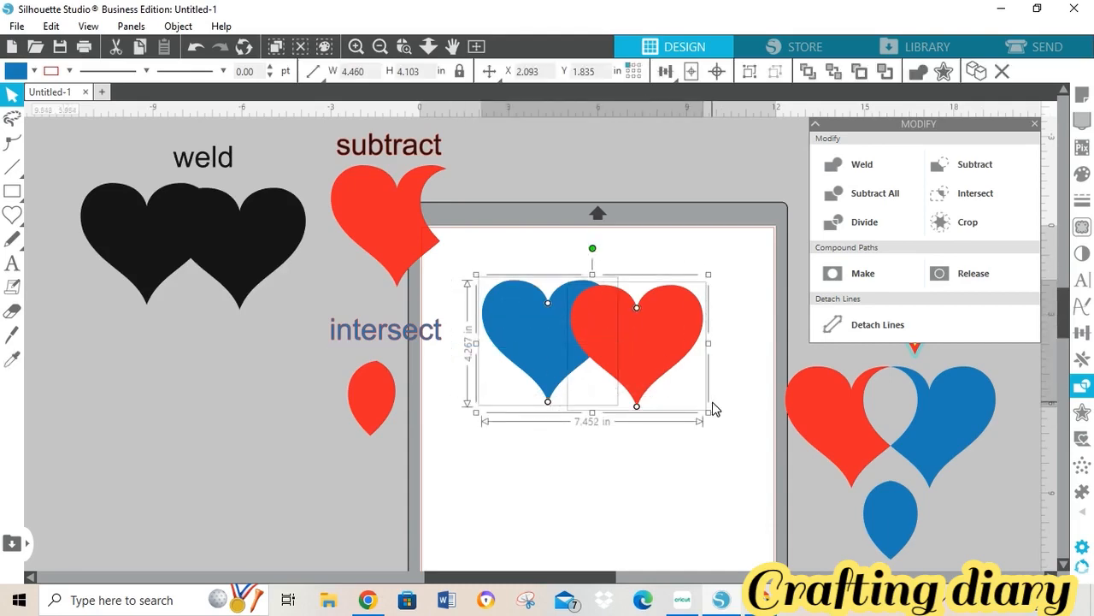
- Crop the two hearts down to their blue overlapping lens
left_click(978, 223)
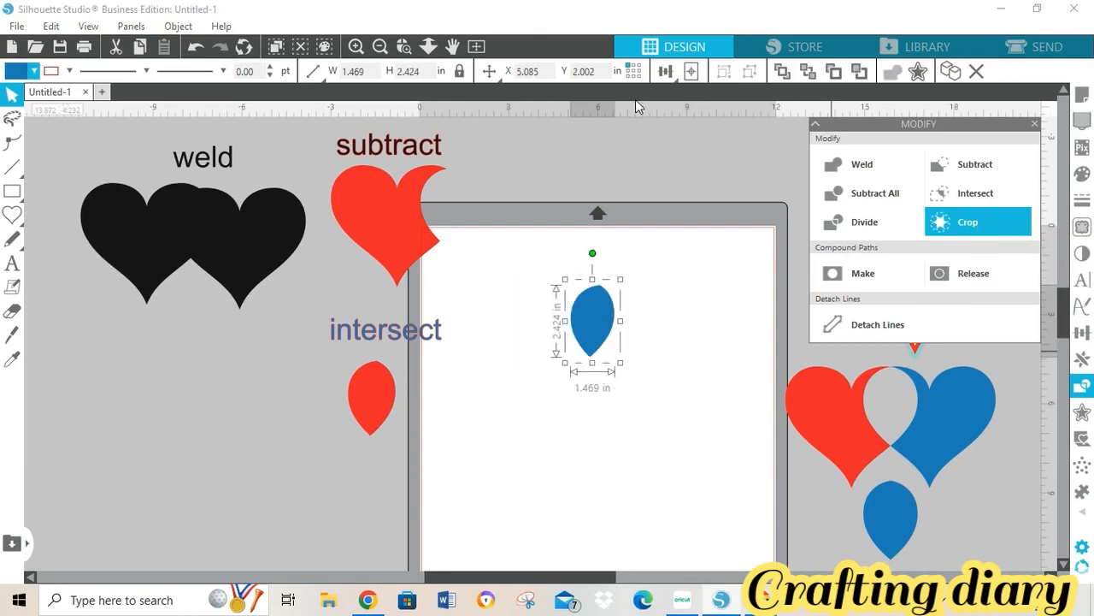
left_click(194, 47)
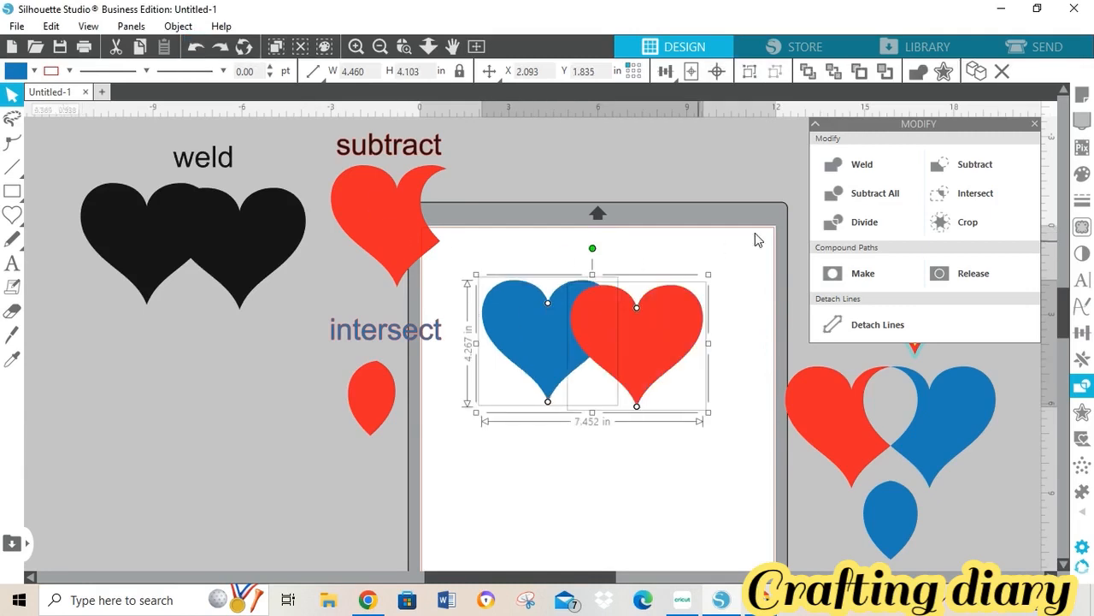
left_click(942, 229)
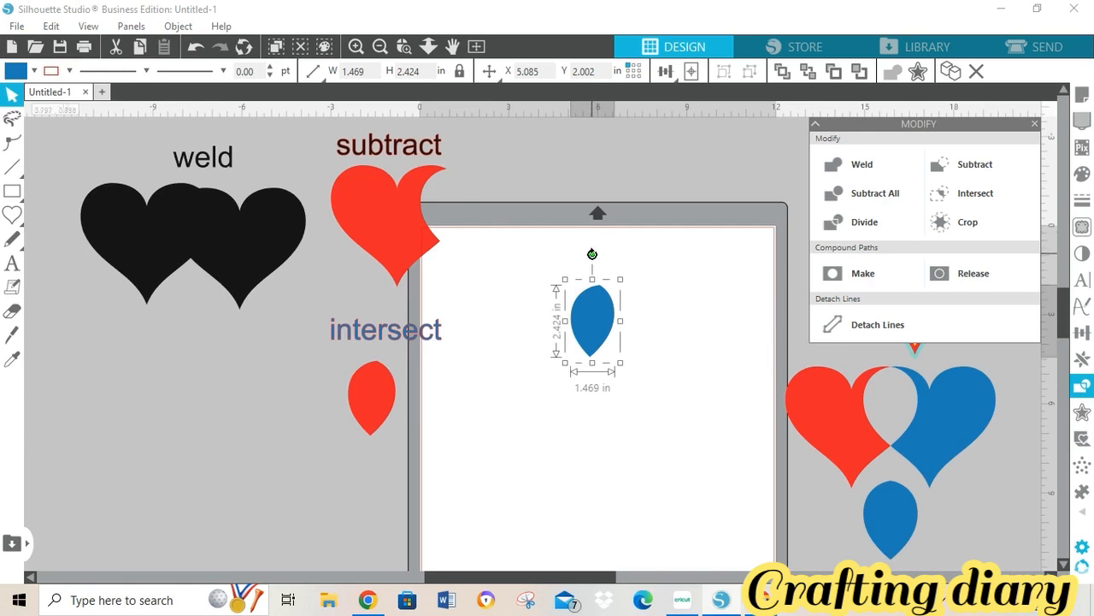
left_click(629, 261)
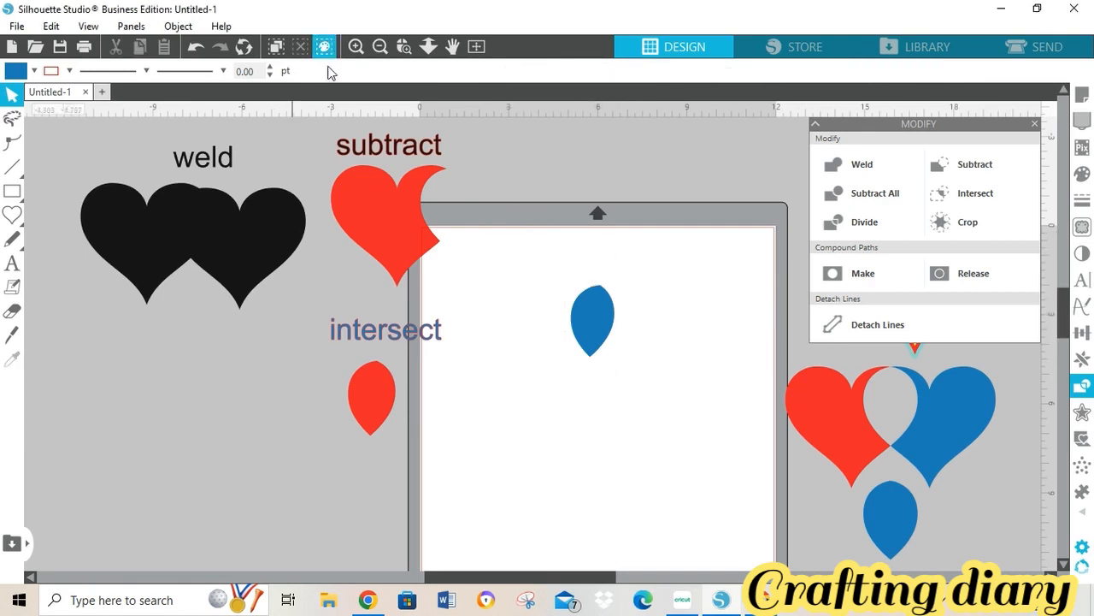
- Label the lens 'crop', move the example off the mat to the left, and return to Cricut
mouse_move(734, 599)
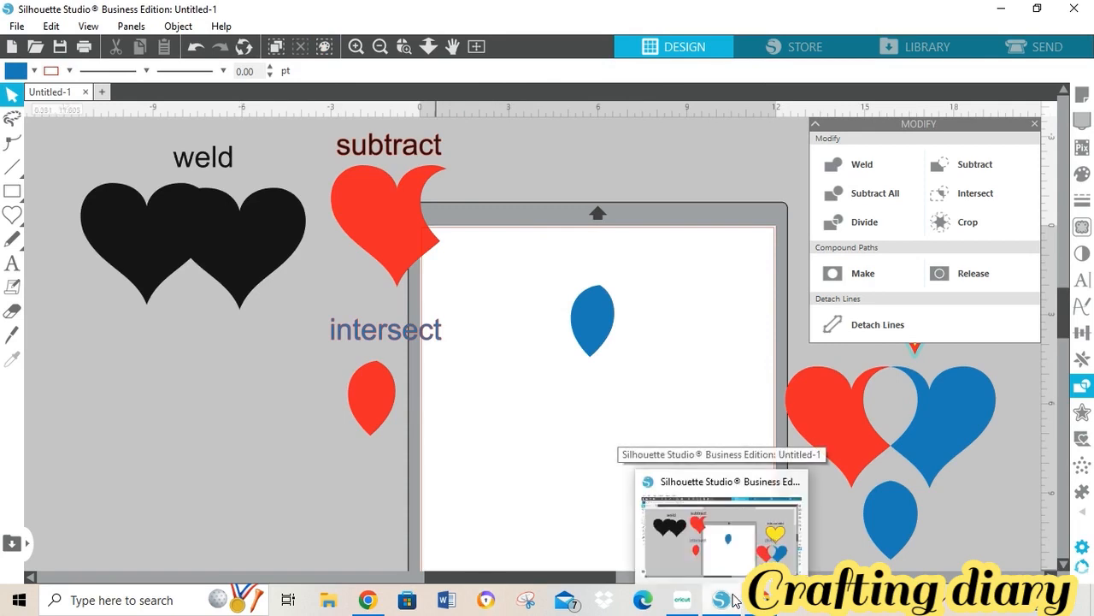
mouse_move(691, 609)
left_click(12, 263)
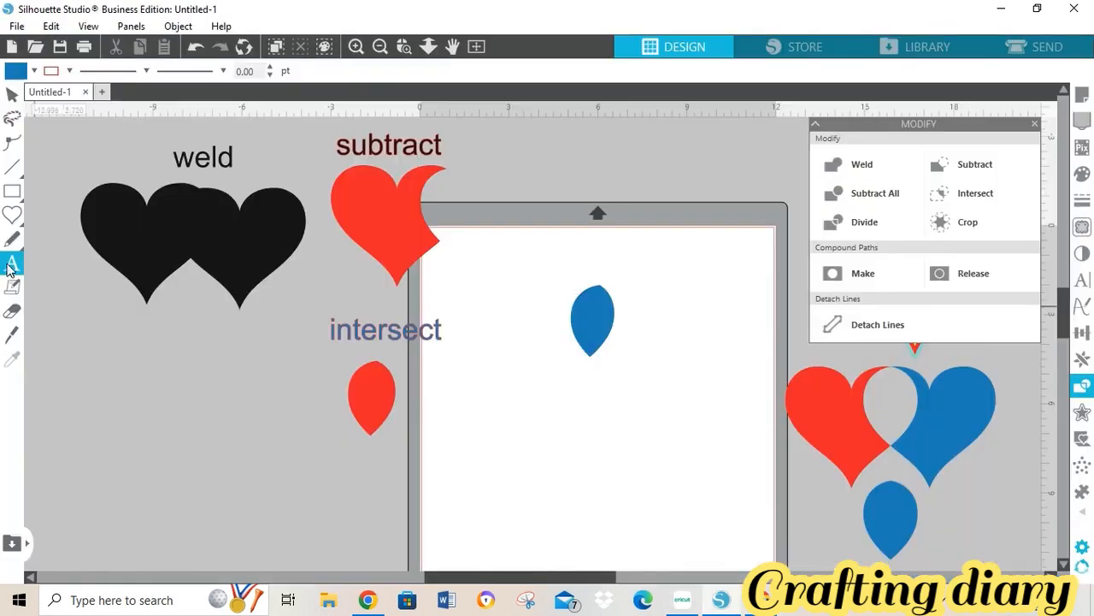
left_click(584, 257)
type("crop")
left_click(12, 95)
left_click(612, 257)
left_click(605, 318, "shift")
left_click_drag(622, 325, 227, 442)
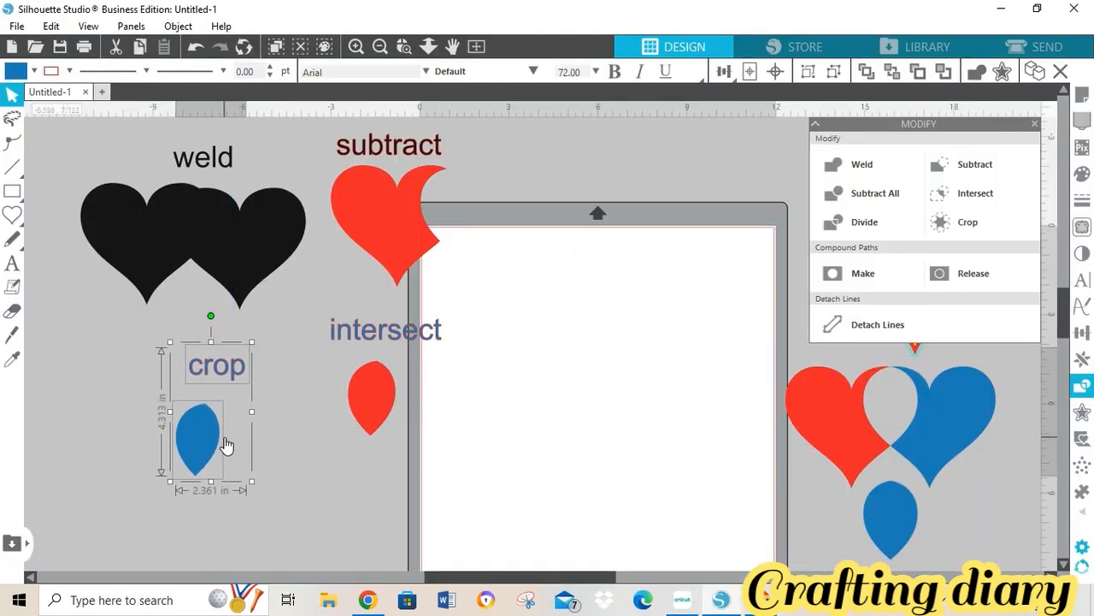
left_click(684, 601)
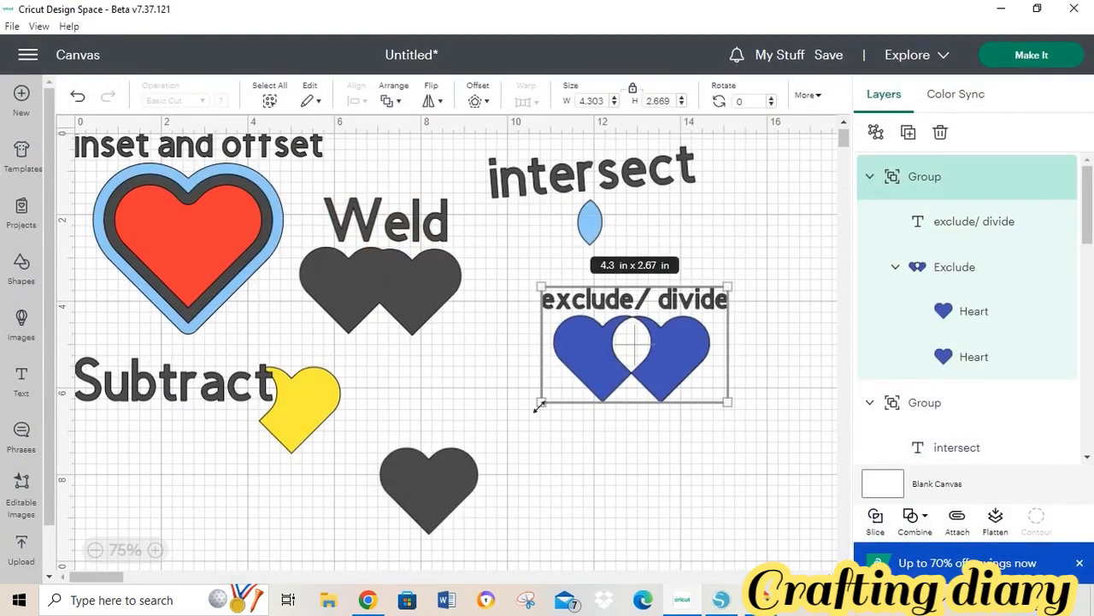
- Duplicate the lower dark heart, overlap the copy with it, and colour the left heart blue
left_click(432, 482)
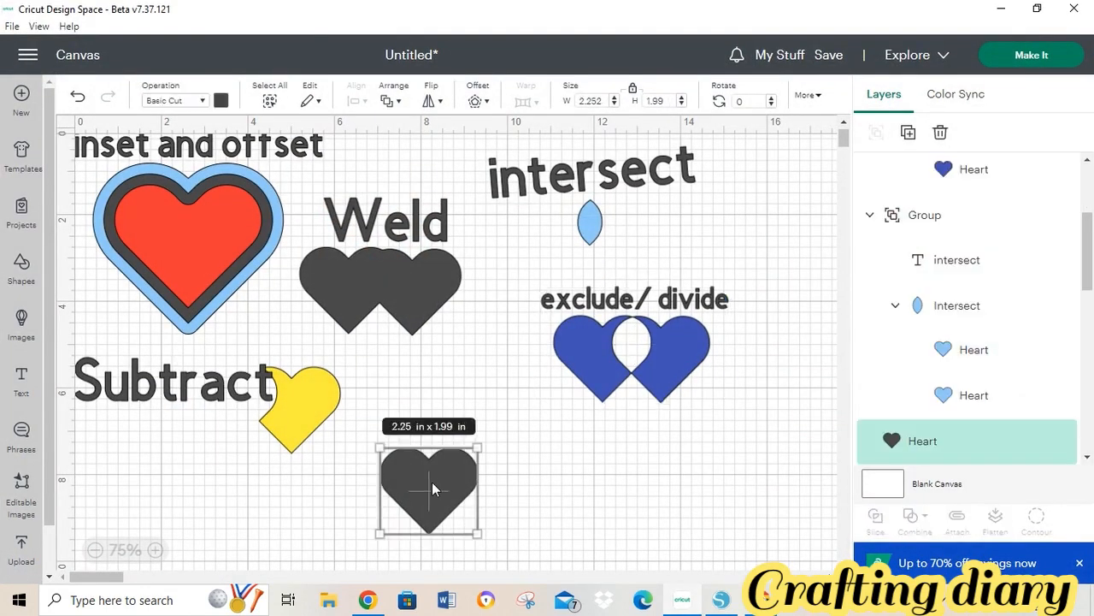
left_click(907, 137)
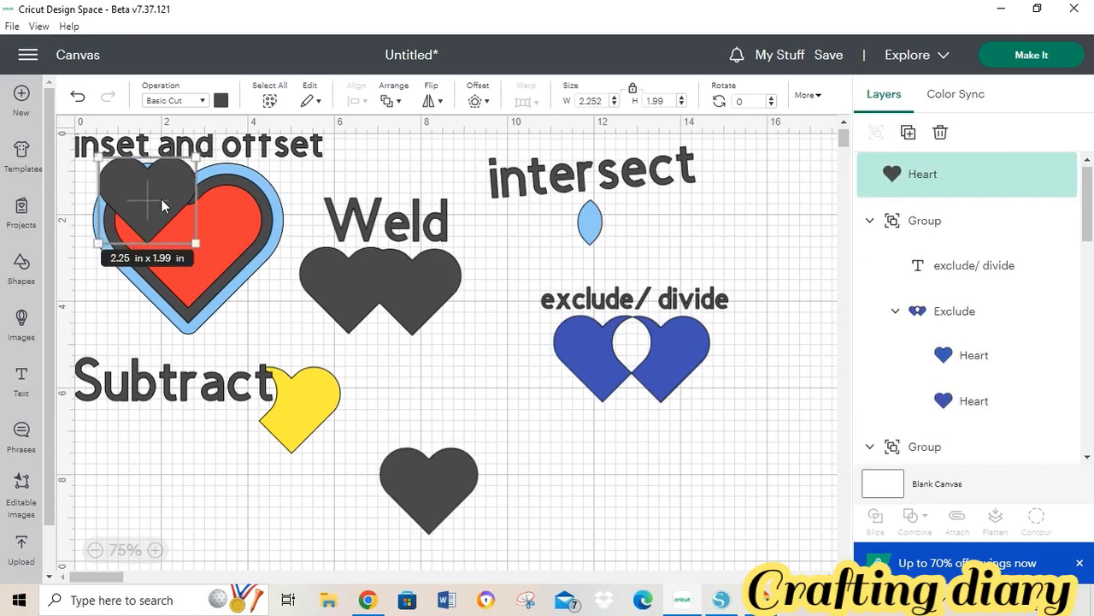
left_click_drag(161, 198, 579, 484)
left_click_drag(450, 481, 523, 476)
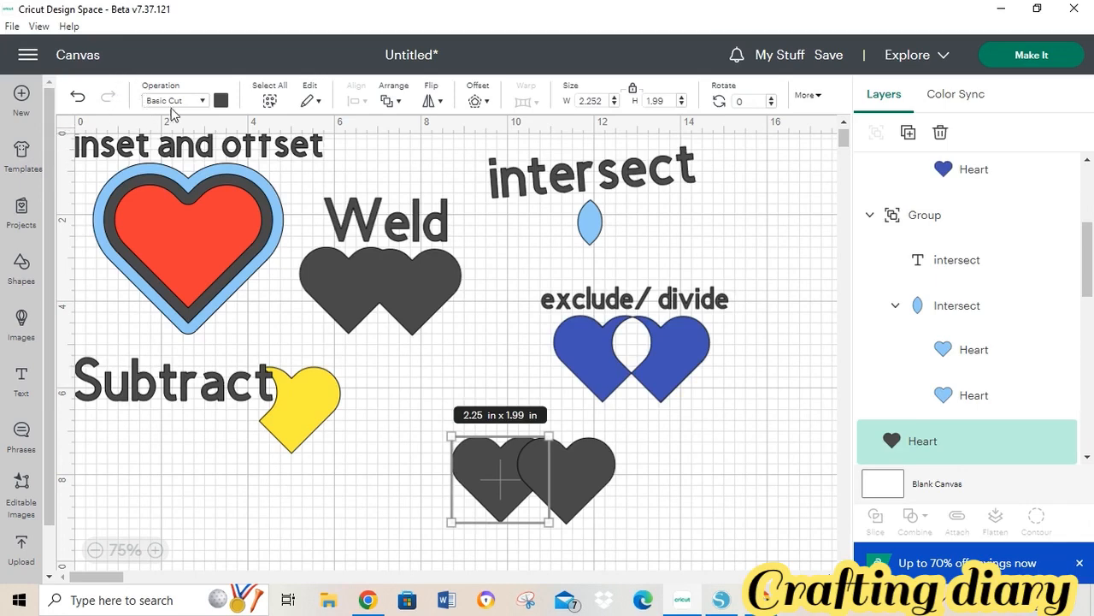
left_click(219, 100)
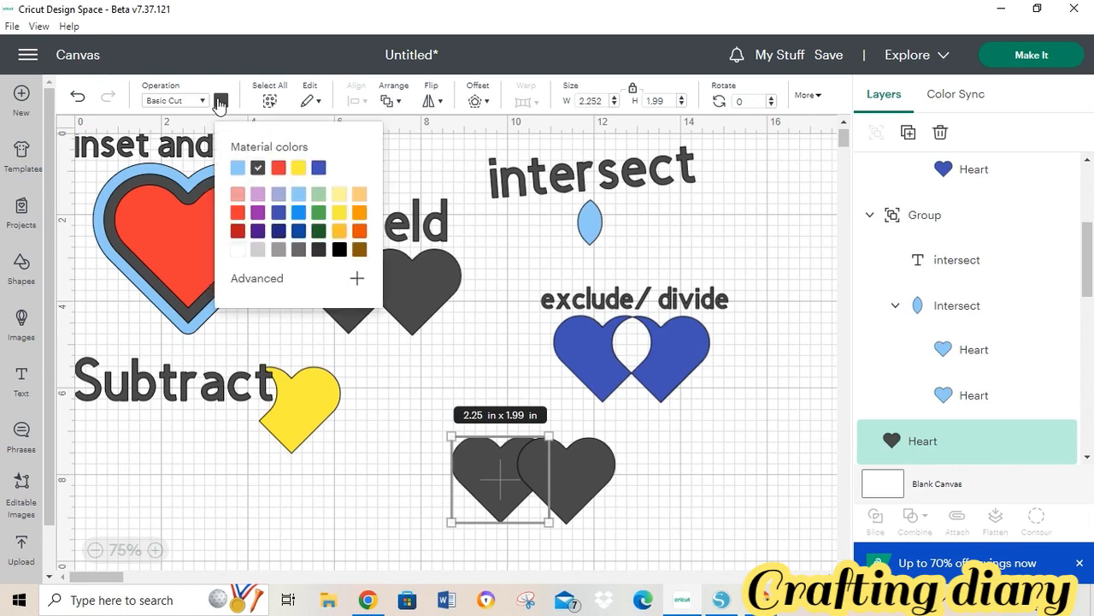
left_click(319, 168)
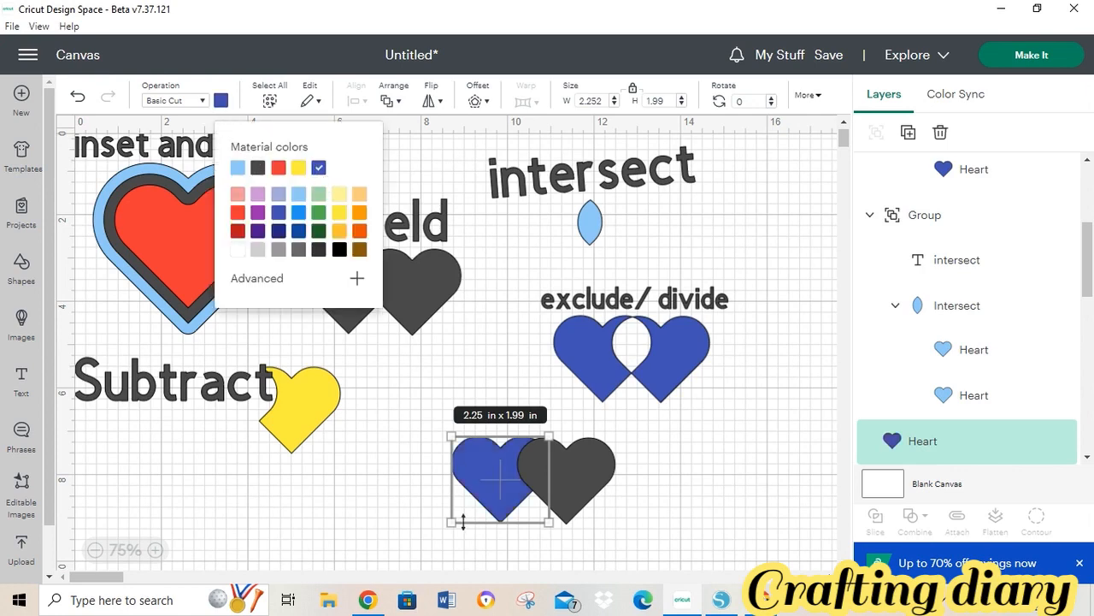
left_click(702, 480)
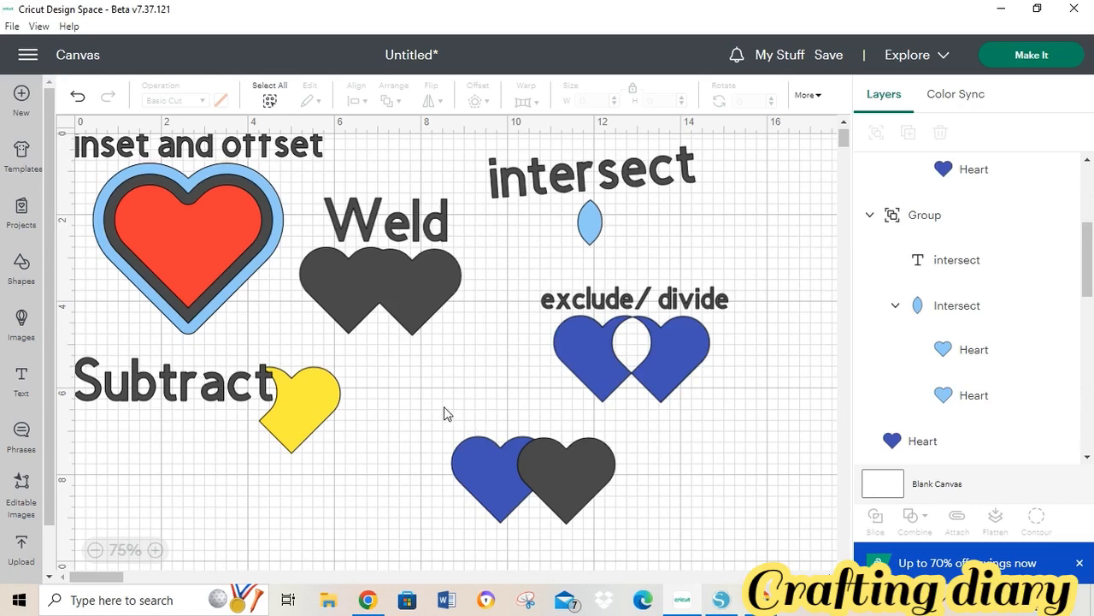
- Slice the overlapping blue and dark hearts into separate pieces, glancing at Silhouette Studio briefly
left_click_drag(444, 406, 637, 560)
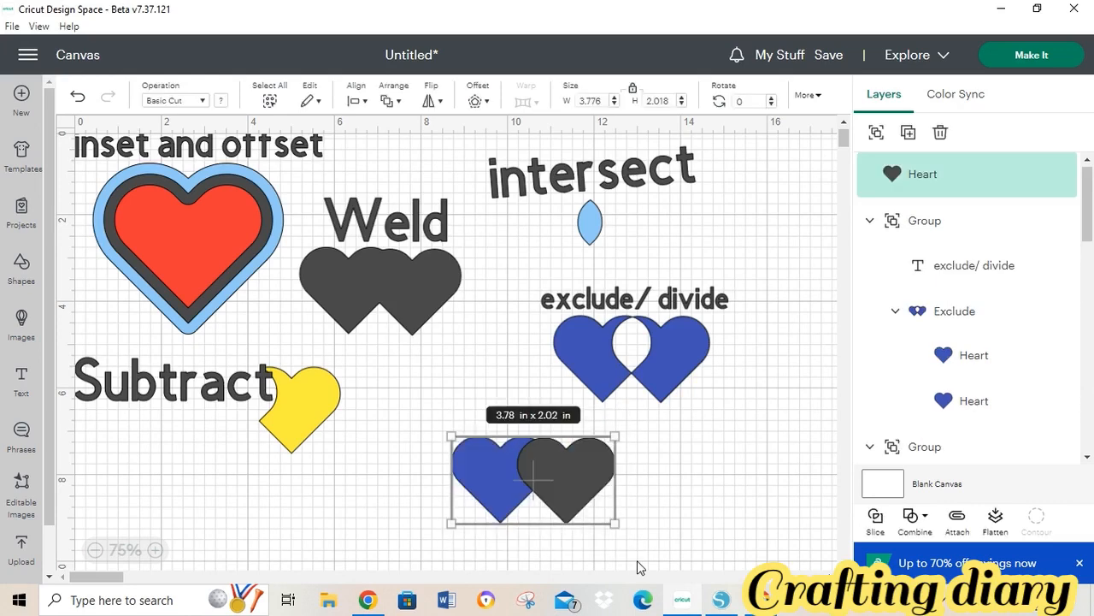
left_click(881, 528)
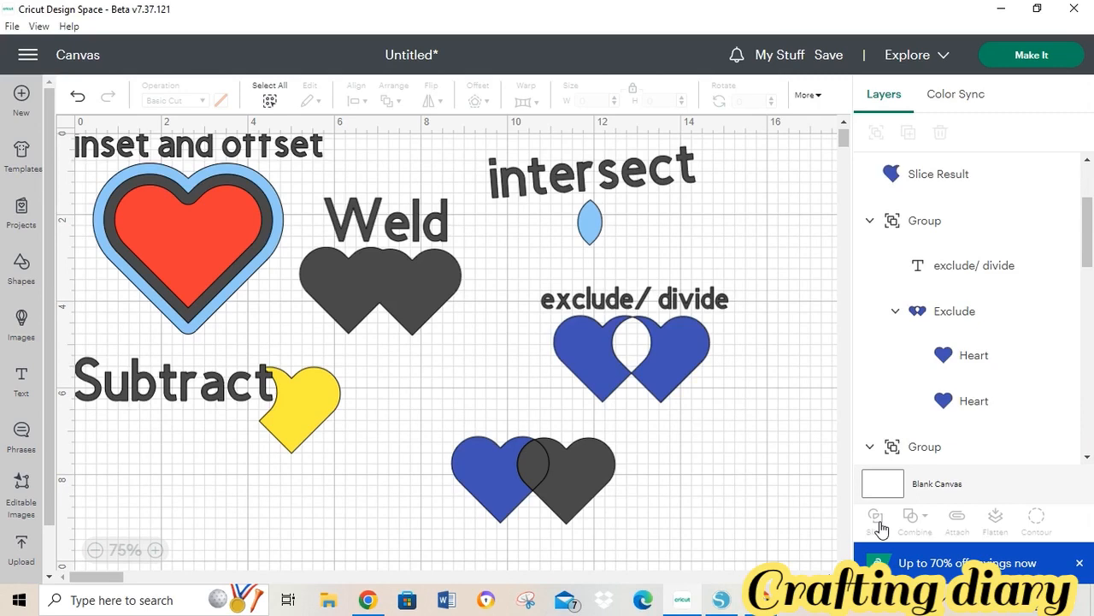
left_click(721, 601)
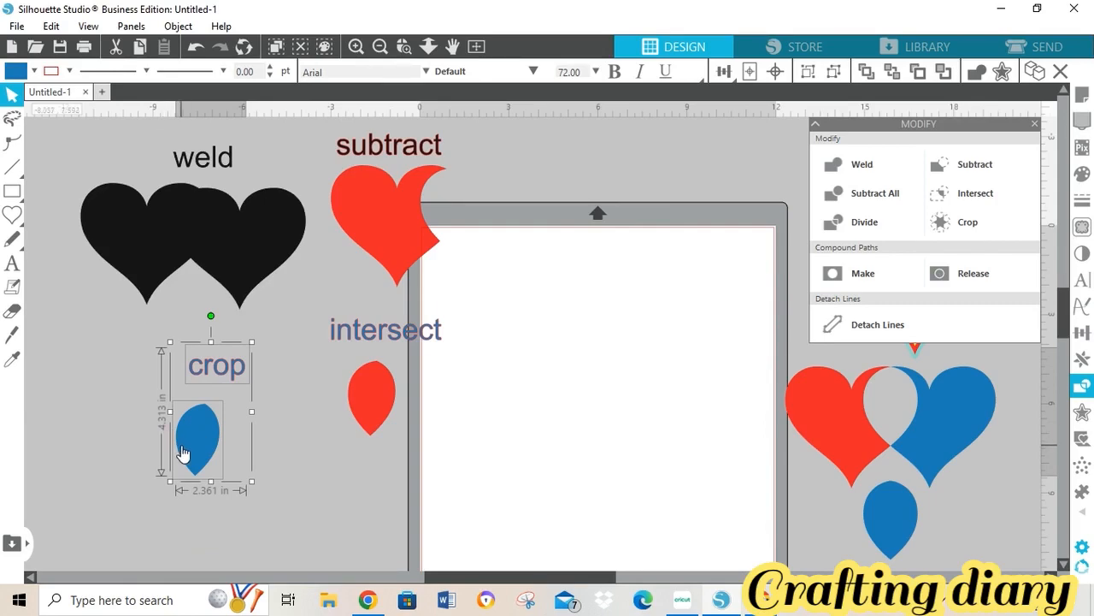
left_click(683, 602)
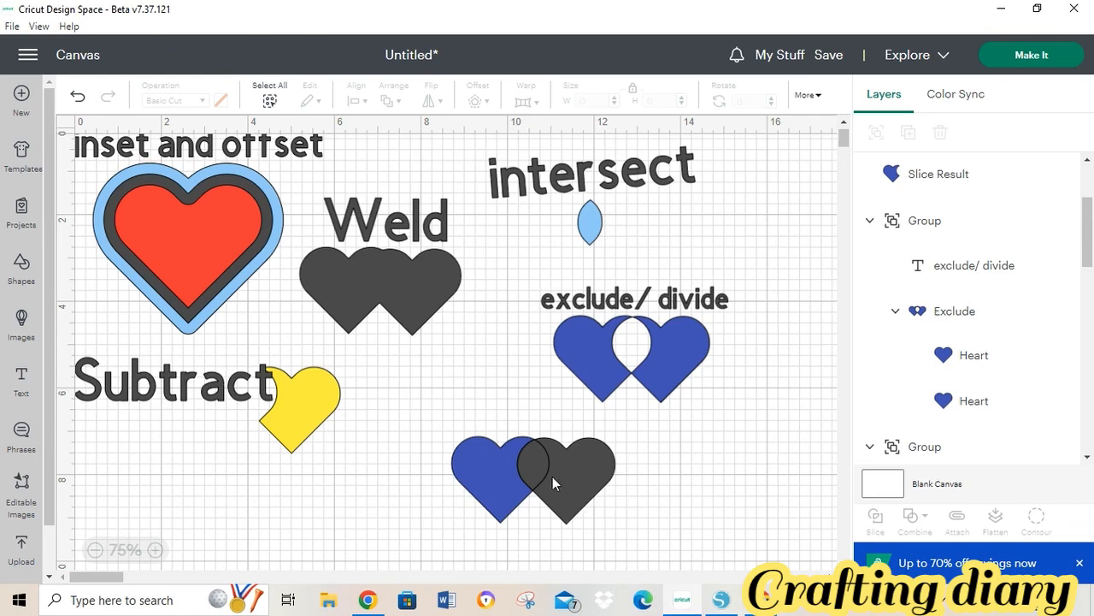
- Pull the slice pieces apart, placing the blue and dark bitten hearts side by side
left_click_drag(530, 463, 710, 450)
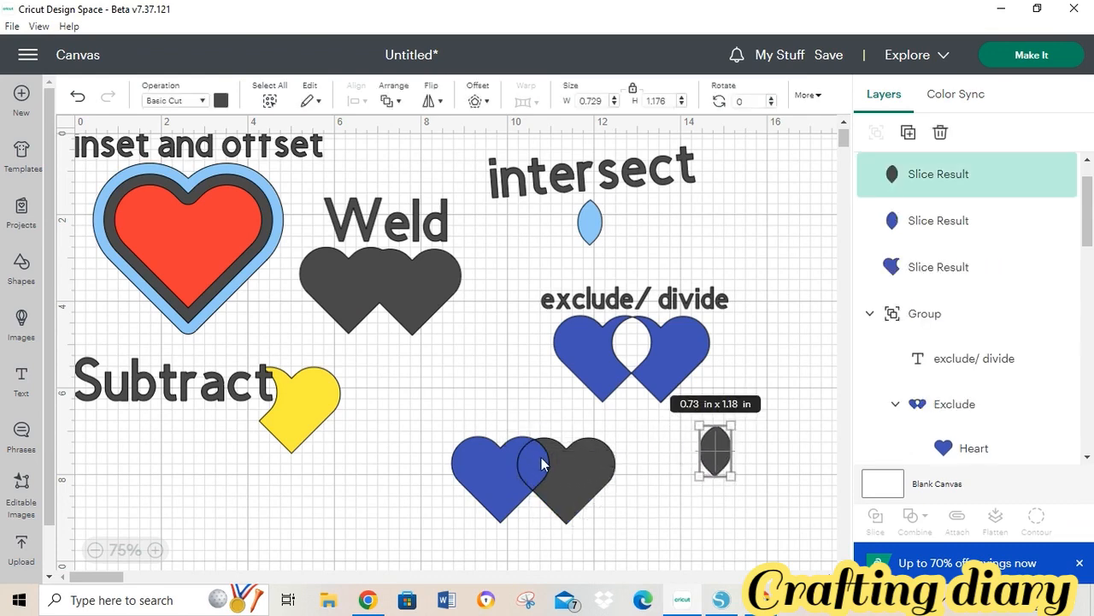
left_click_drag(547, 463, 718, 515)
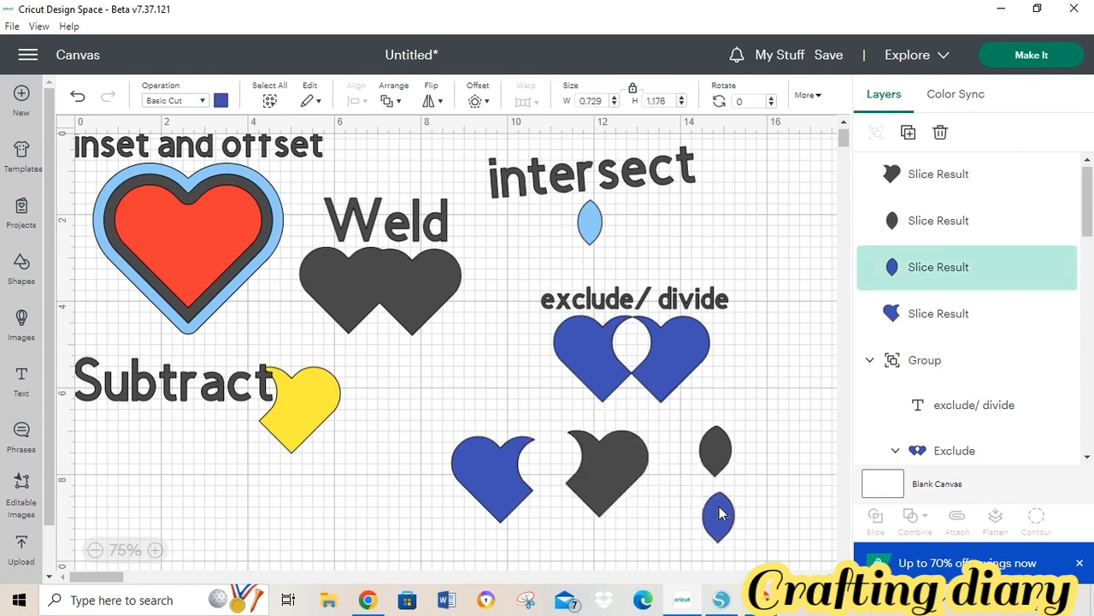
left_click_drag(605, 479, 591, 495)
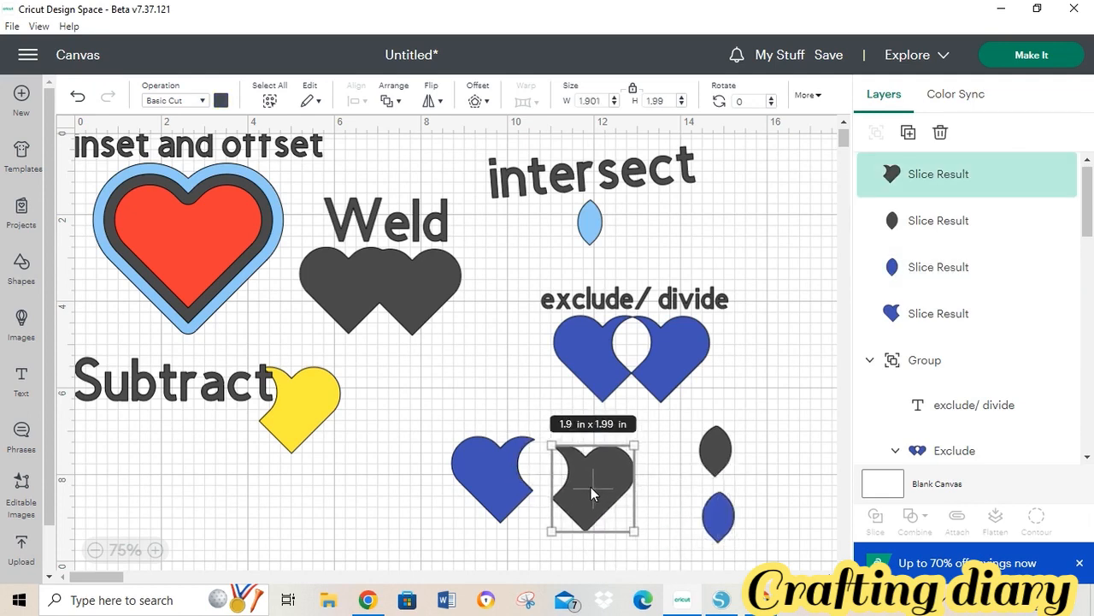
left_click_drag(460, 474, 381, 475)
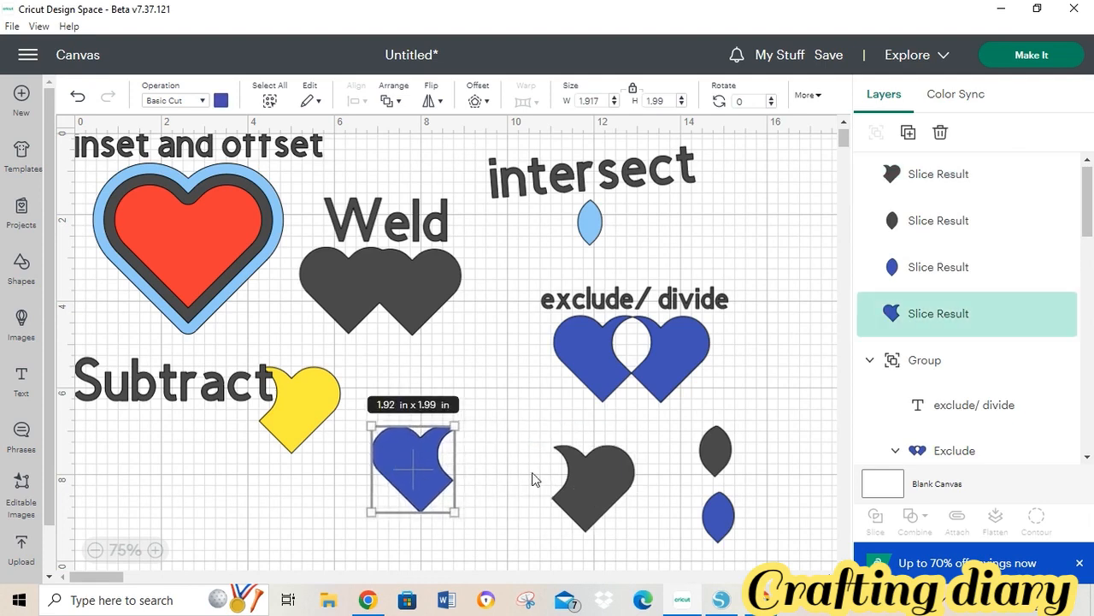
left_click_drag(593, 476, 519, 458)
- Set the dark and blue leaf pieces beneath the hearts and select all four pieces
left_click_drag(721, 466, 448, 547)
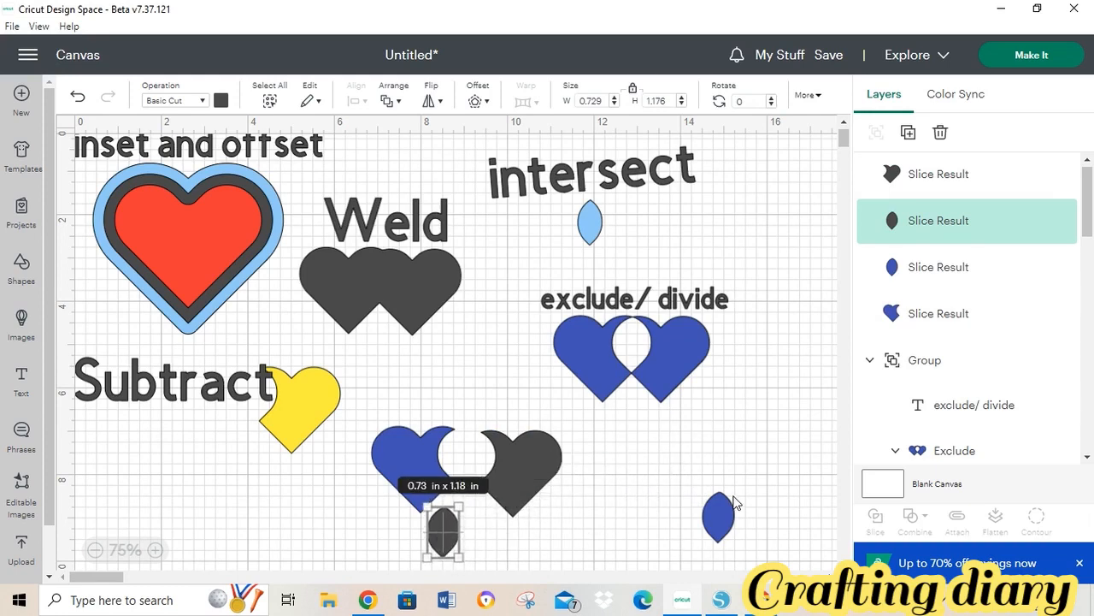
left_click_drag(723, 521, 490, 532)
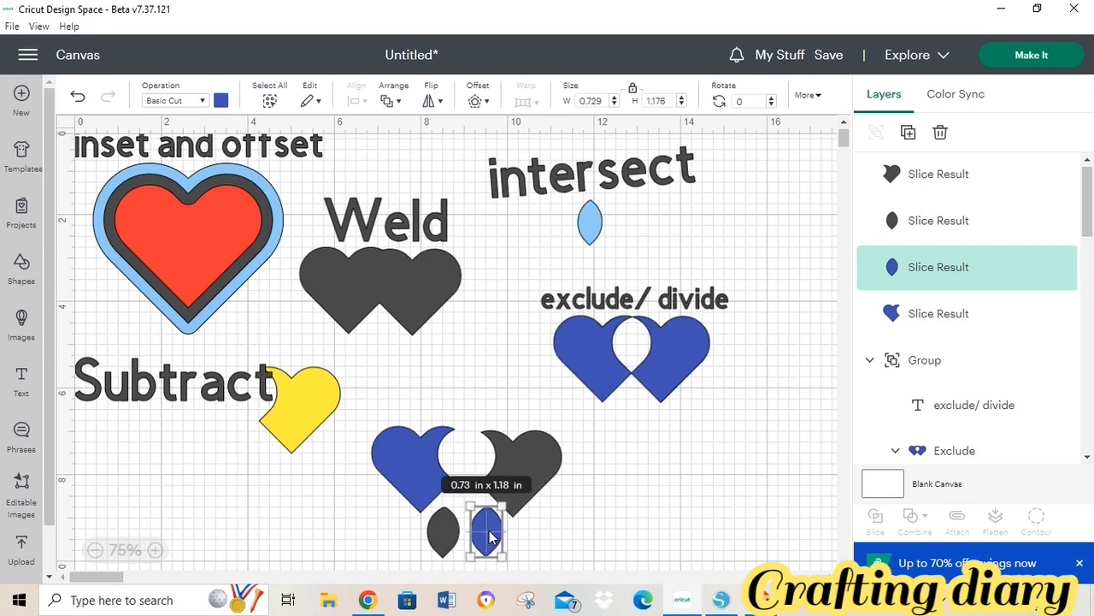
left_click(686, 513)
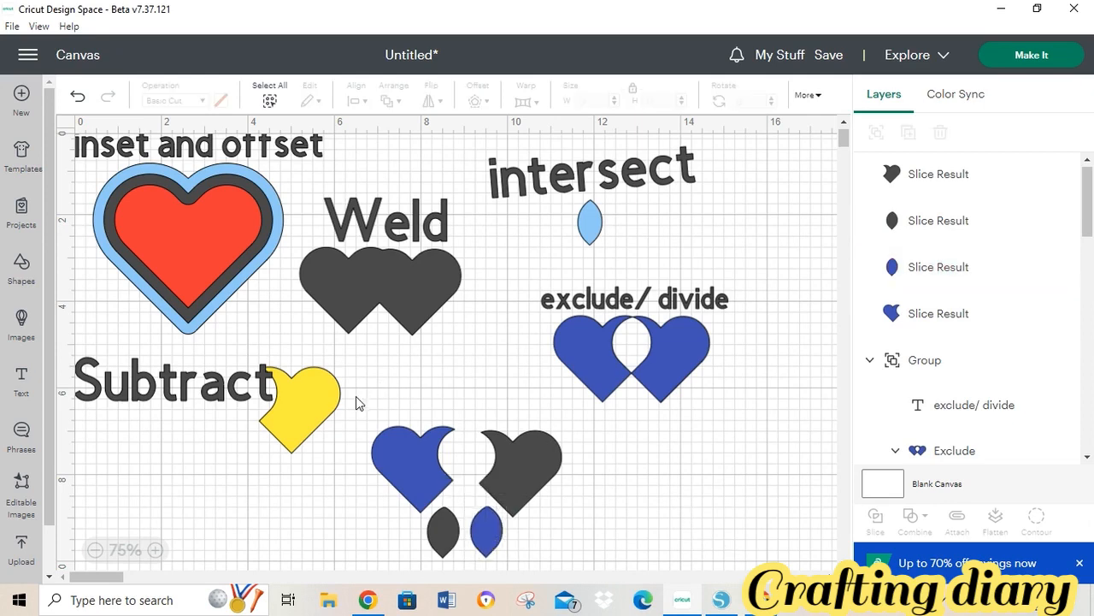
left_click_drag(356, 402, 579, 571)
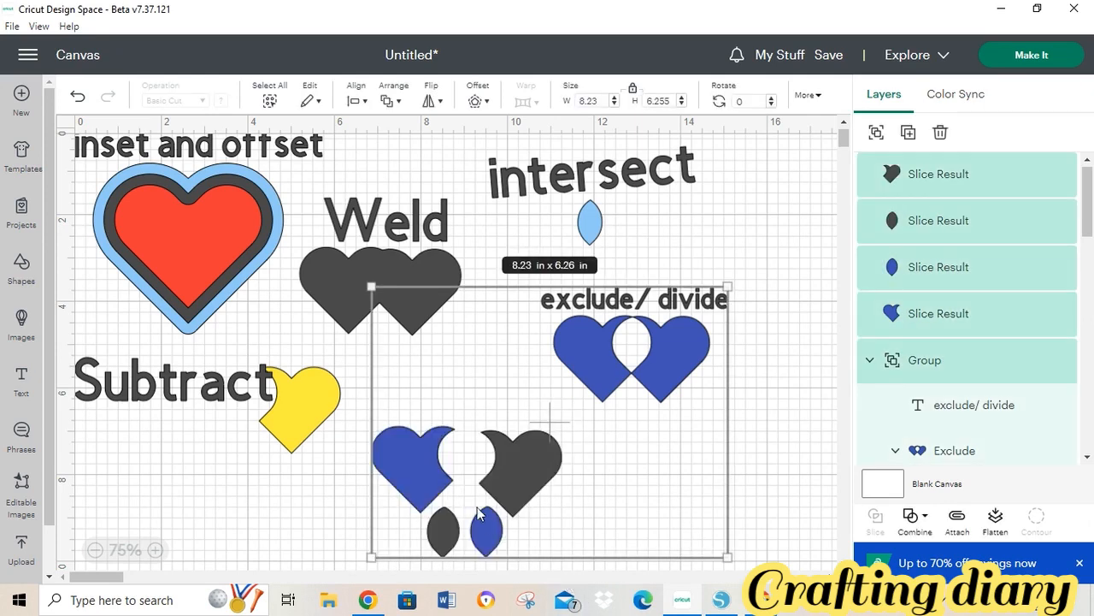
left_click(767, 466)
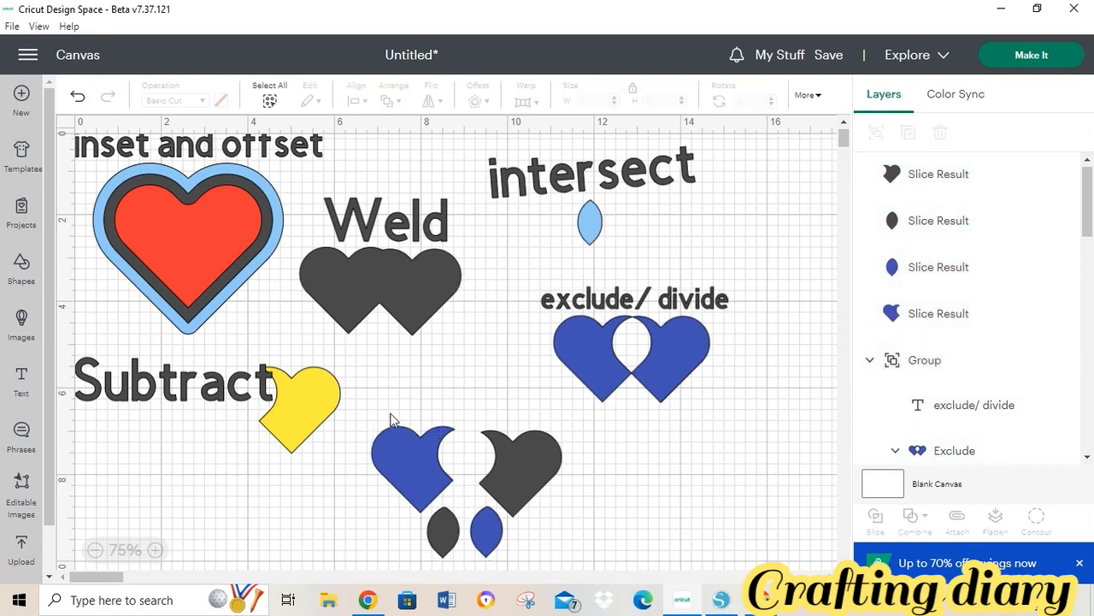
left_click_drag(371, 415, 544, 555)
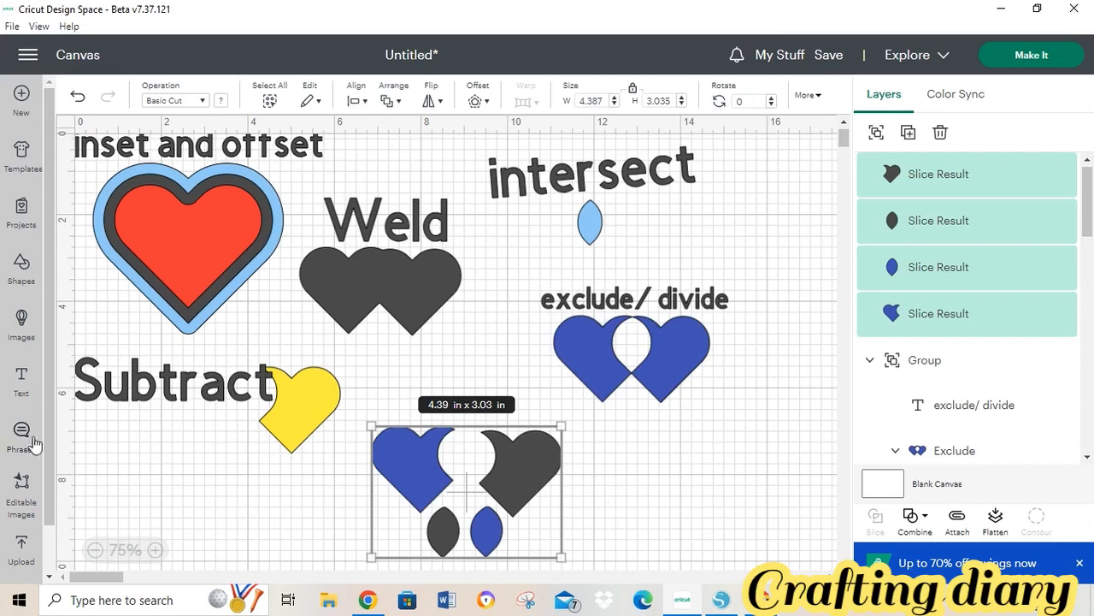
- Add a 'Slice' text label above the four pieces, nudging the Subtract example lower
left_click(26, 381)
left_click(228, 353)
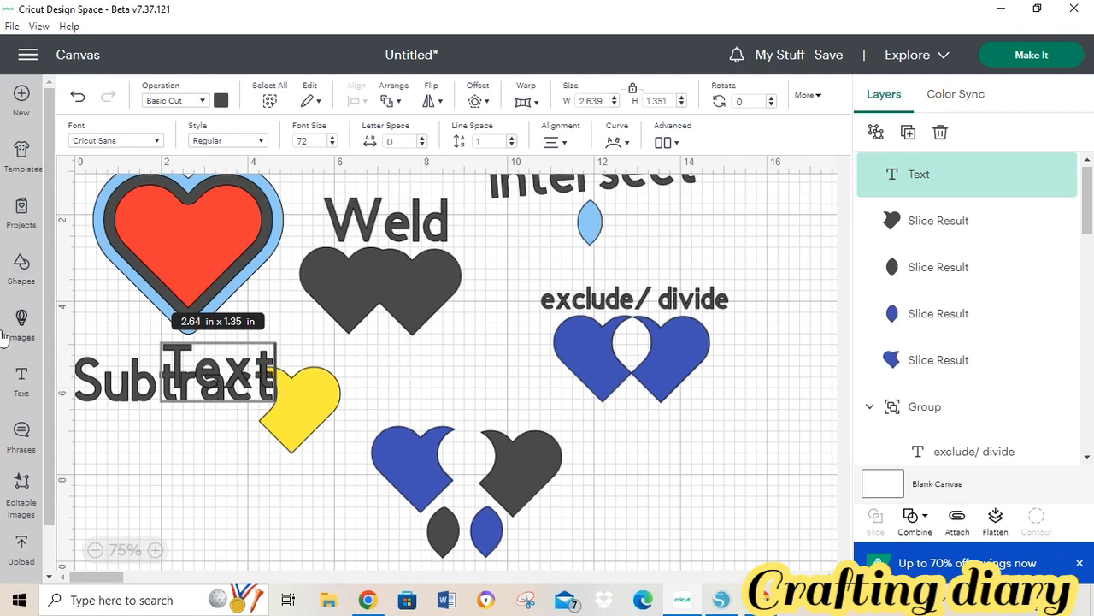
left_click_drag(111, 381, 111, 462)
left_click_drag(275, 382, 528, 400)
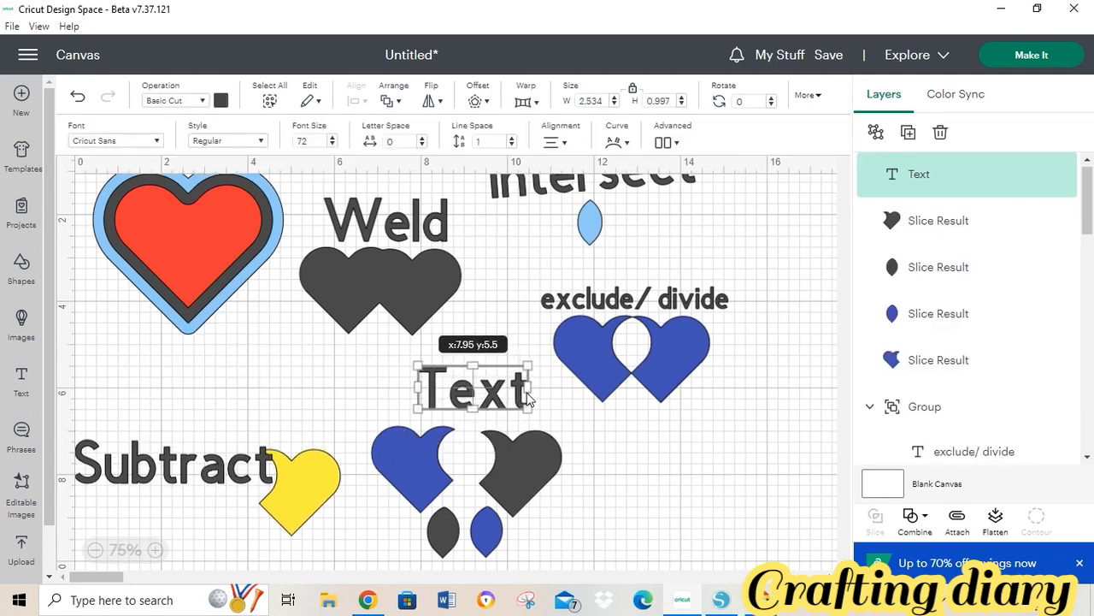
double_click(529, 398)
key("ctrl+a")
type("Slce")
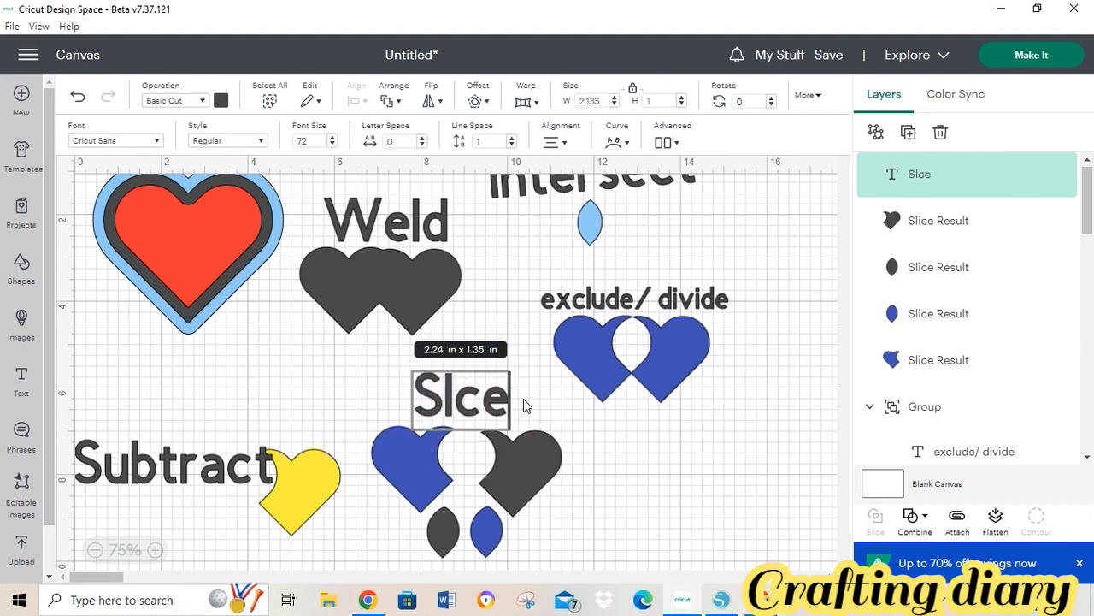
key("BackSpace")
key("BackSpace")
type("ice")
- Group the 'Slice' label with its four sliced pieces
left_click_drag(396, 366, 577, 528)
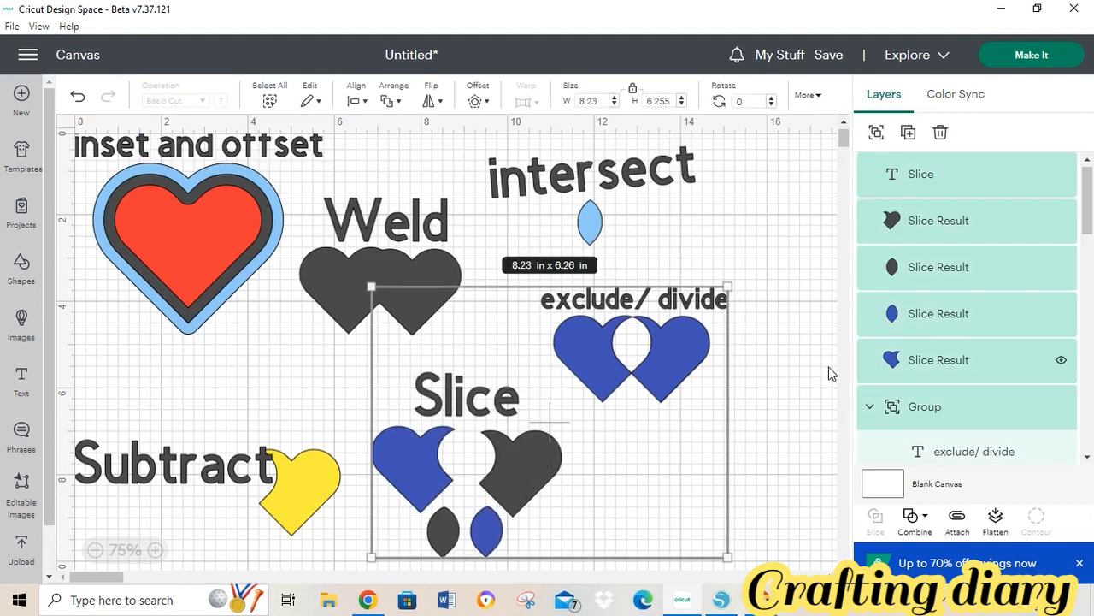
left_click(828, 374)
left_click_drag(379, 384, 522, 552)
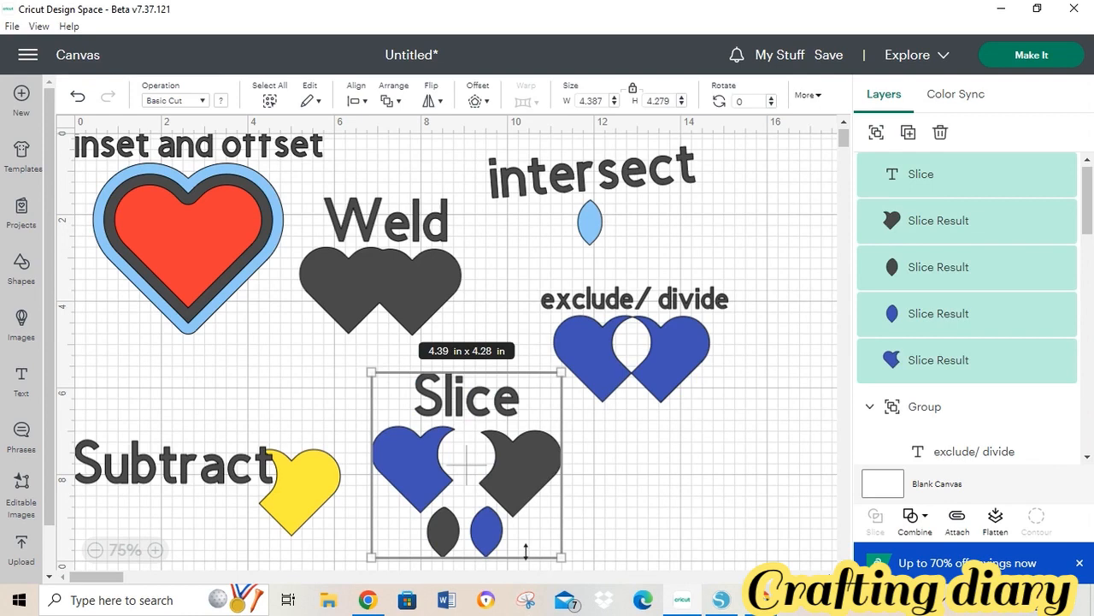
left_click(878, 134)
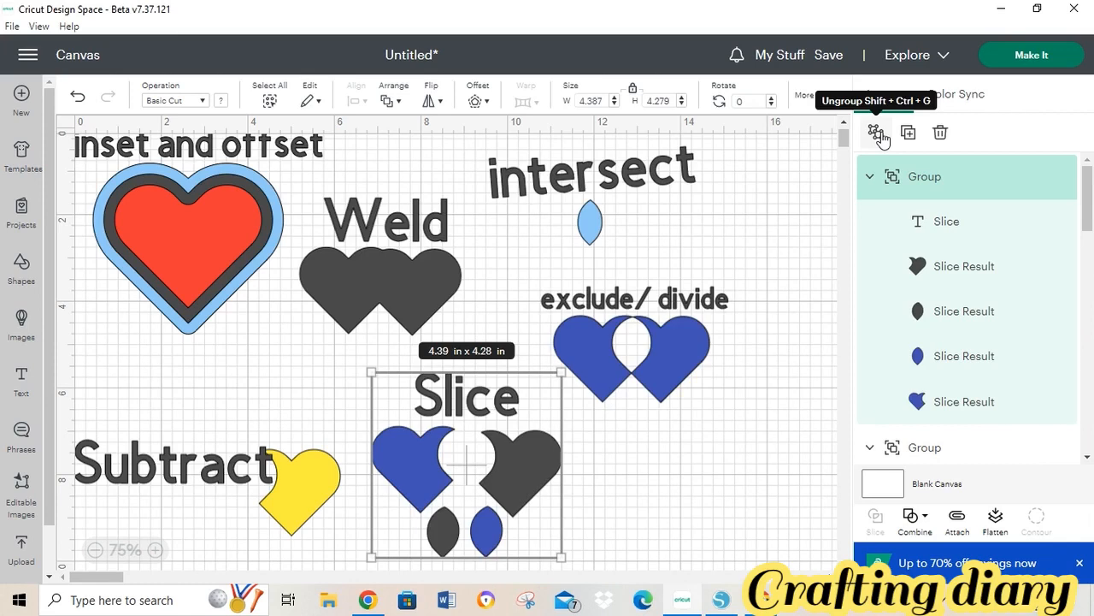
left_click(721, 599)
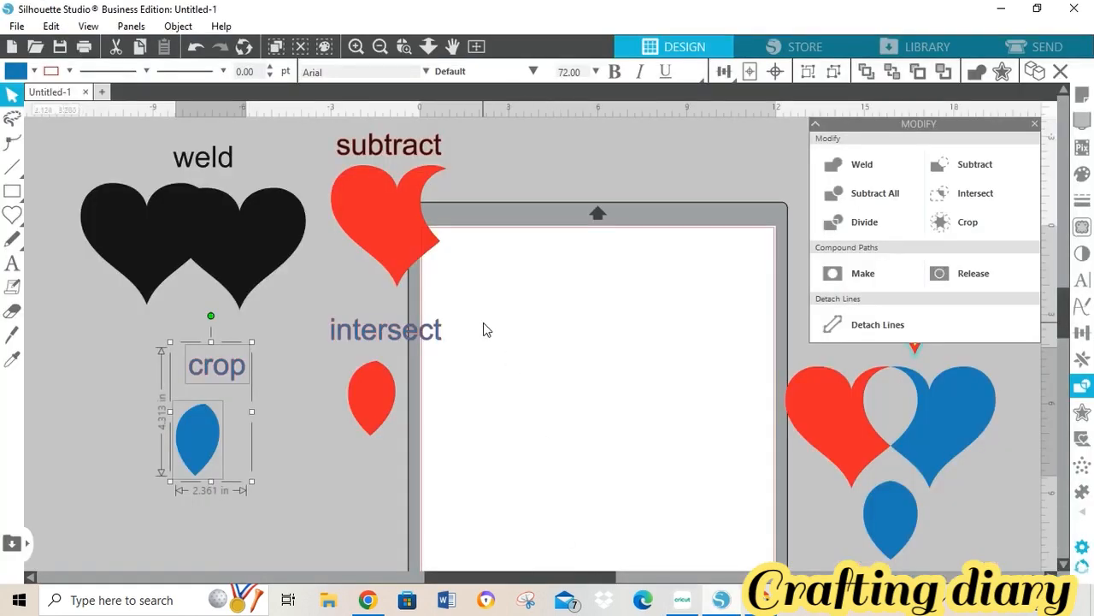
left_click(418, 246)
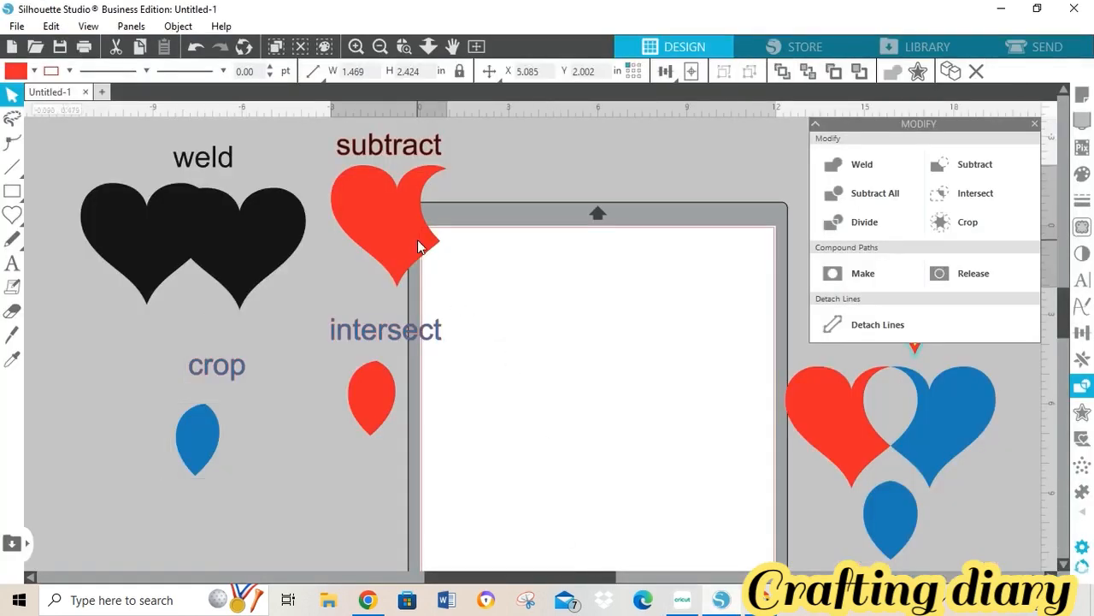
left_click(541, 295)
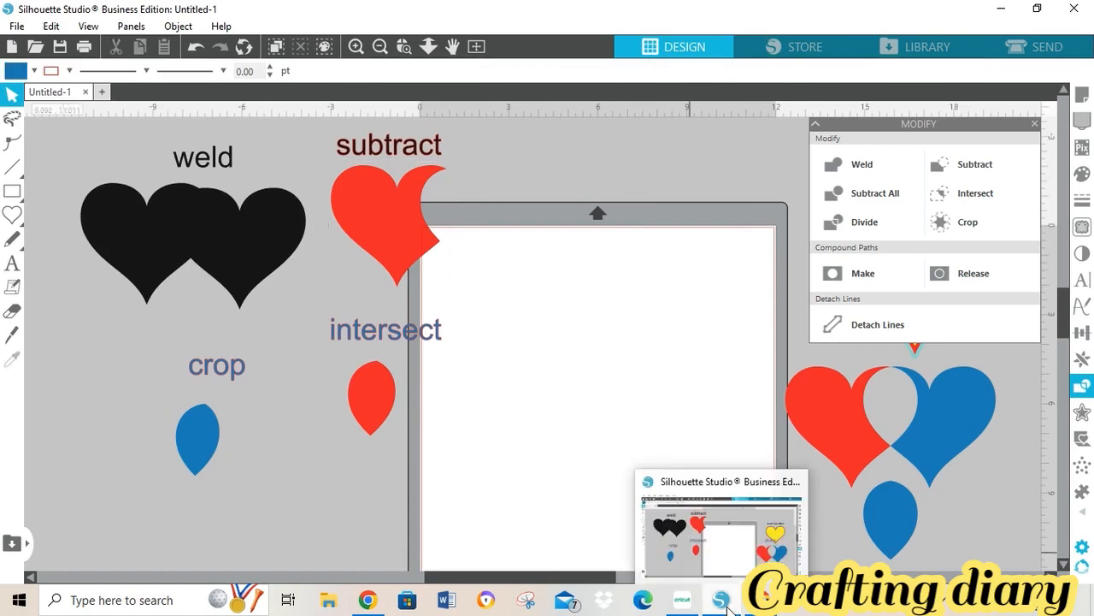
left_click(673, 611)
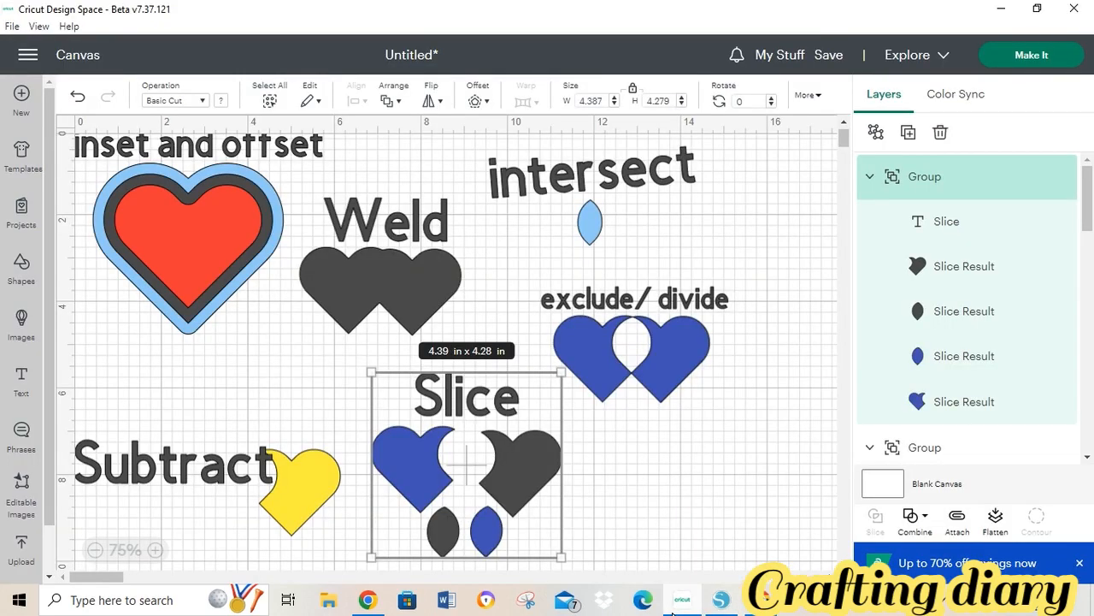